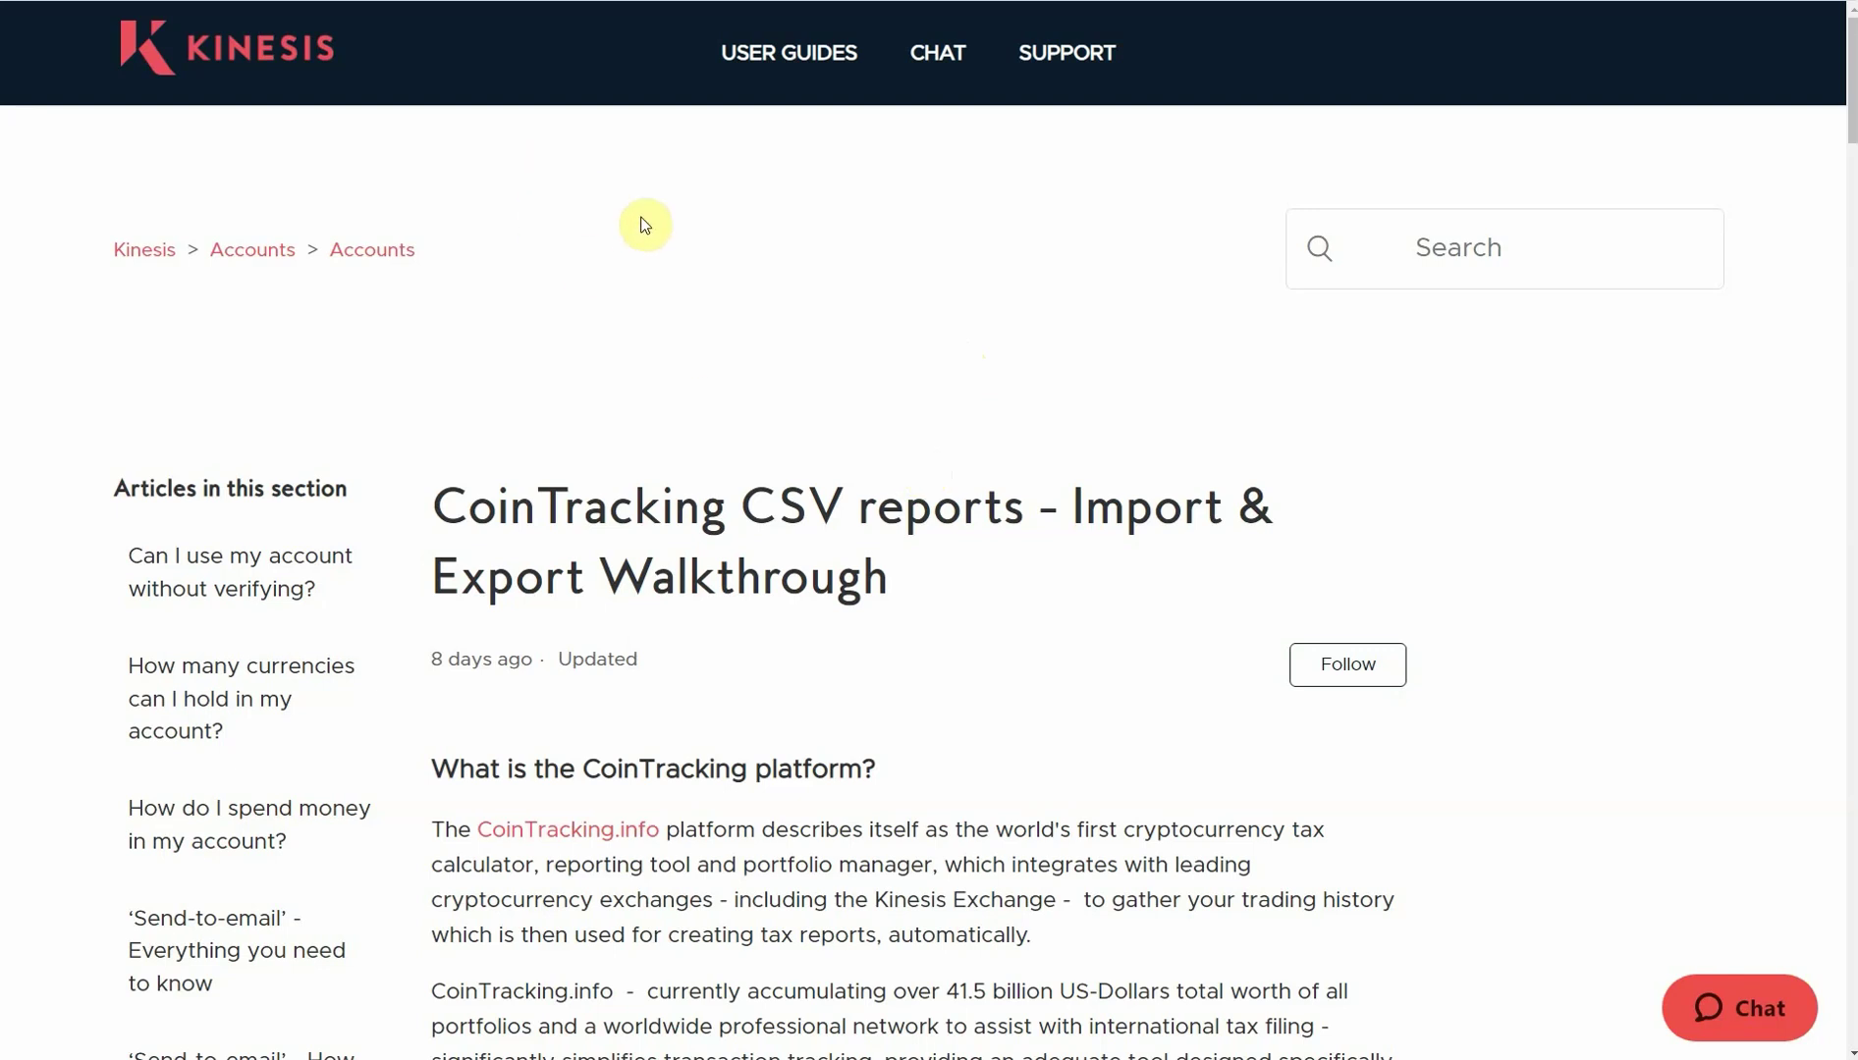
Scroll the Kinesis help article down to the 'How to import the KMS CoinTracking account statement' section.
scroll(870, 421, down, 5)
scroll(870, 420, down, 10)
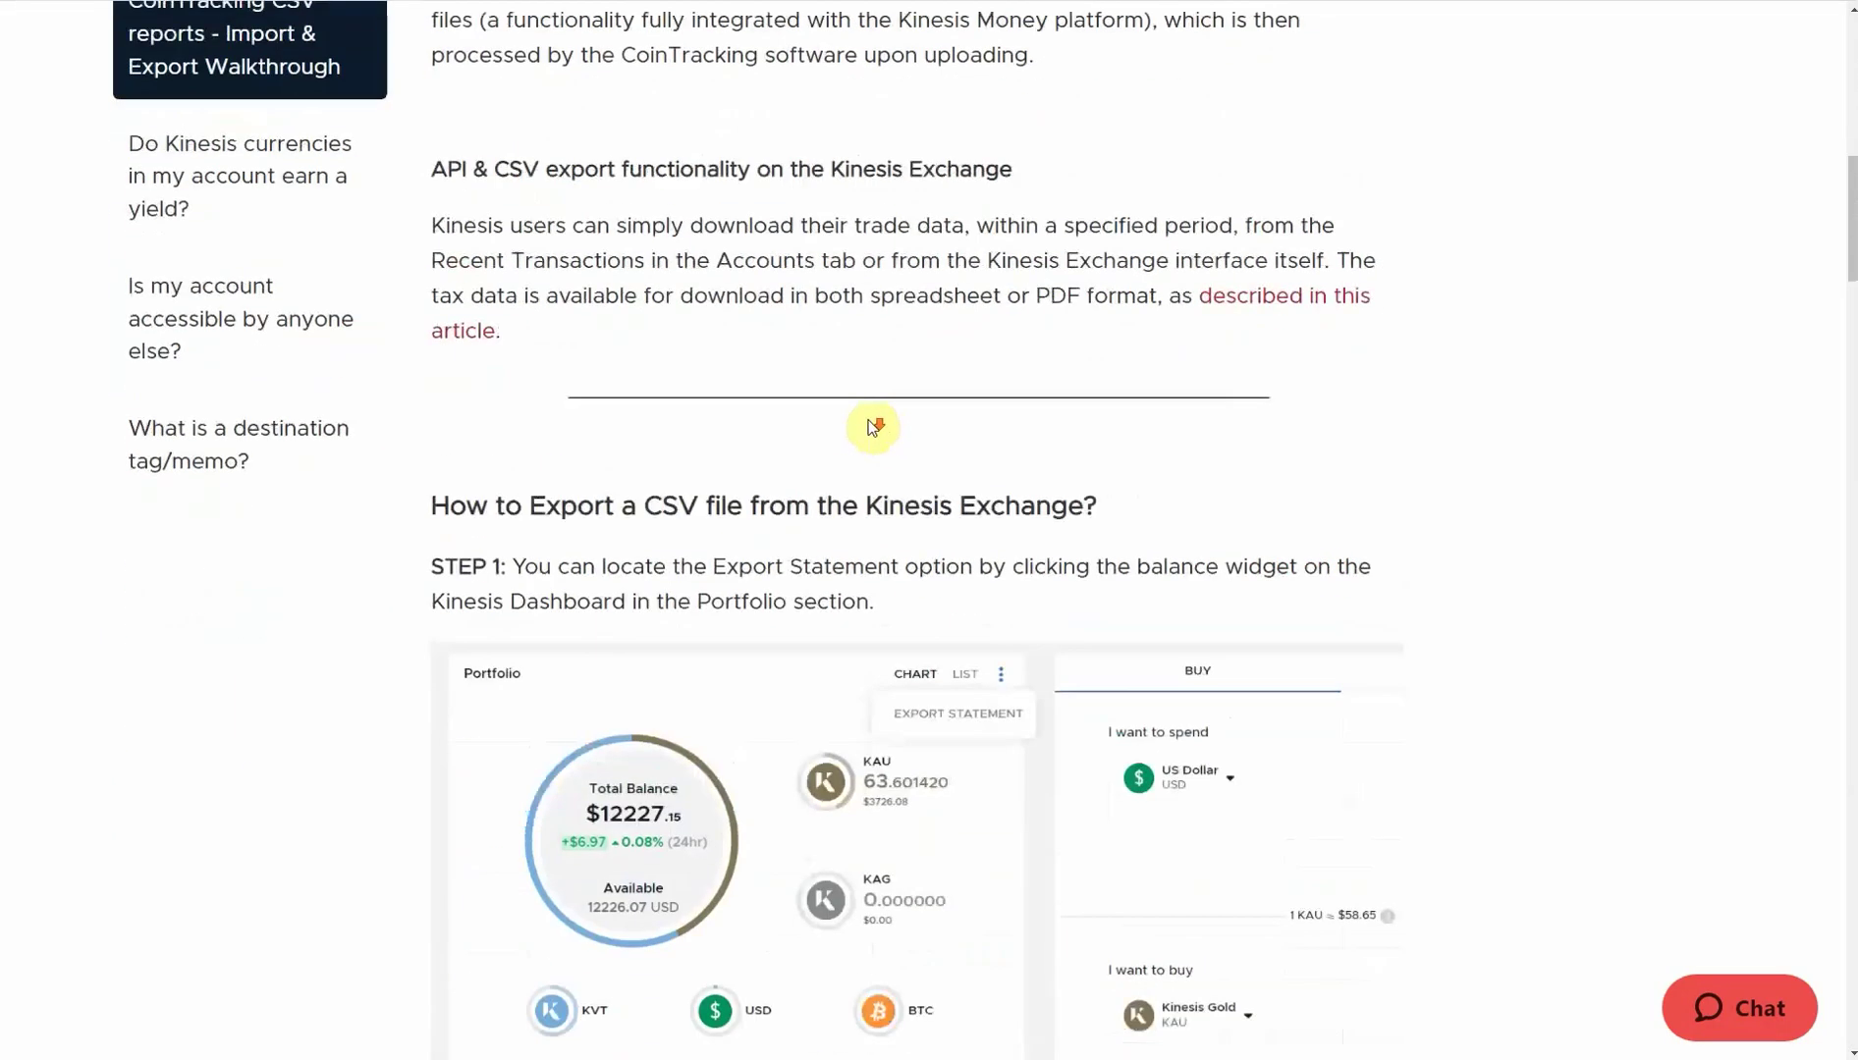
scroll(870, 421, down, 1)
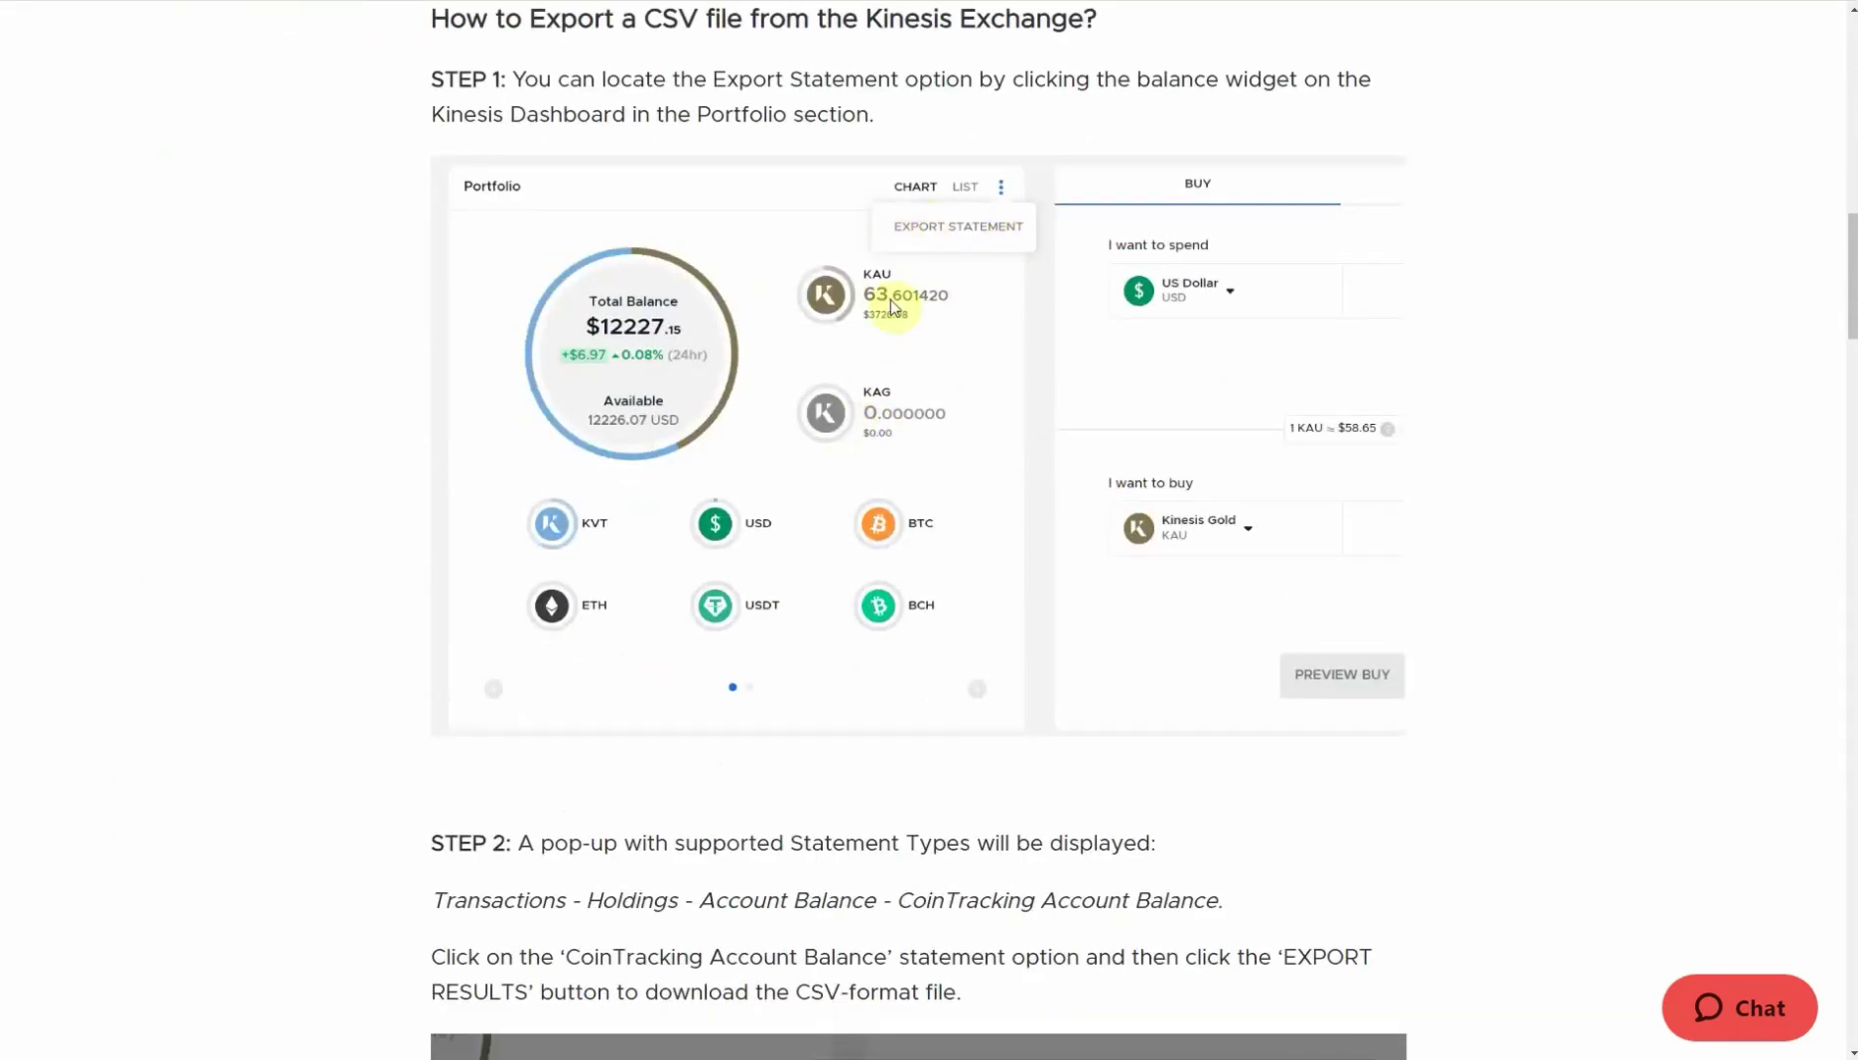
scroll(828, 579, down, 6)
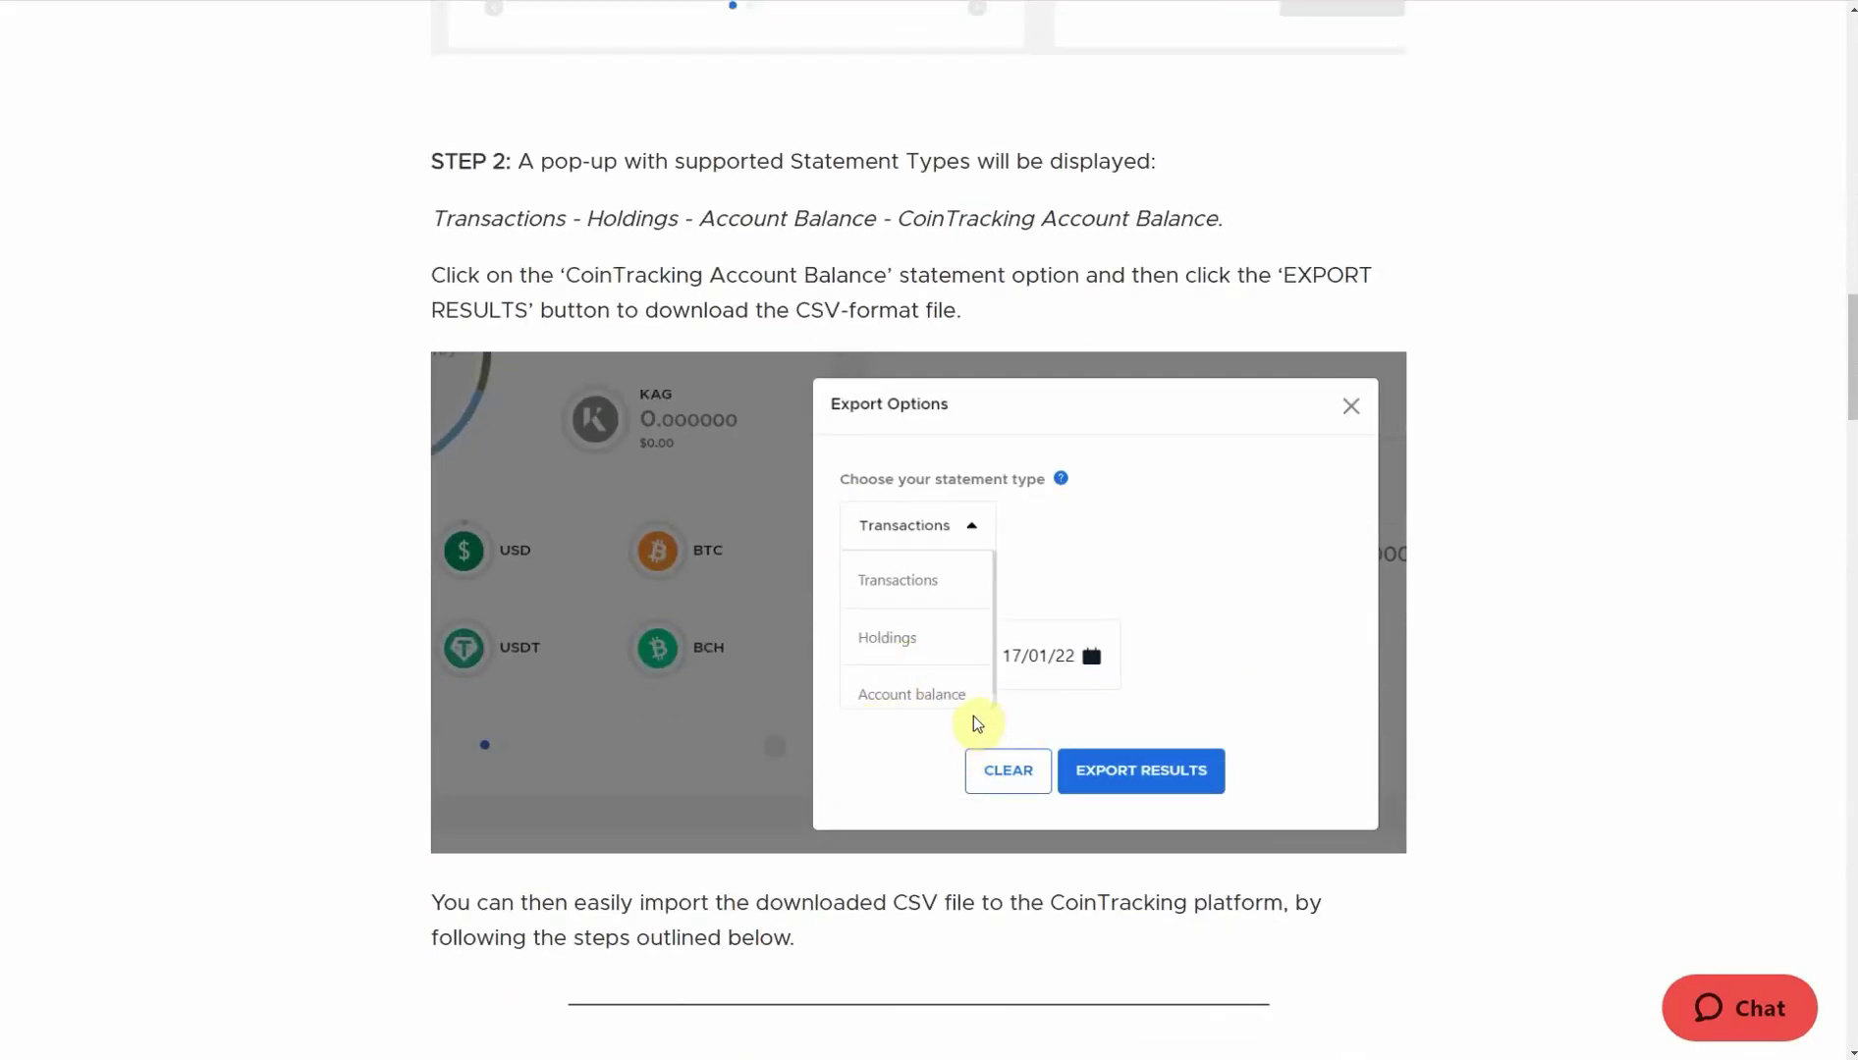
scroll(723, 629, down, 3)
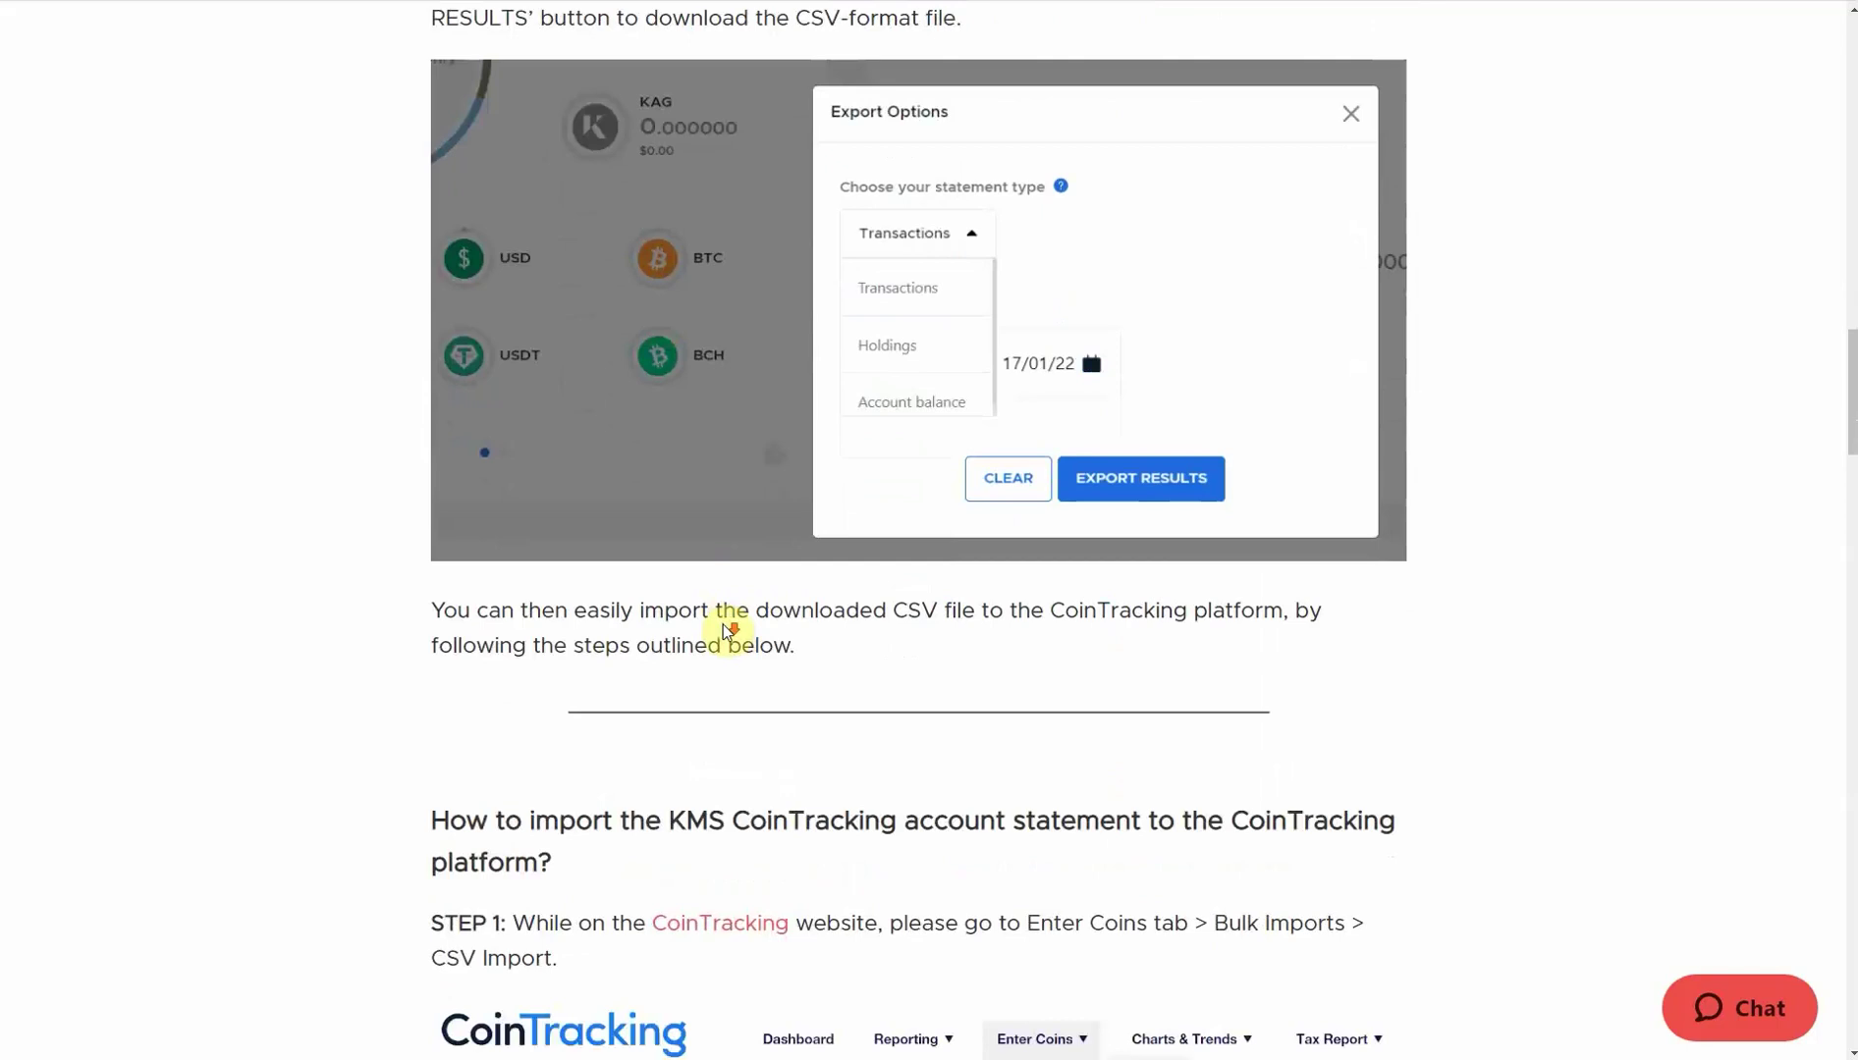
scroll(722, 629, down, 3)
scroll(727, 629, down, 4)
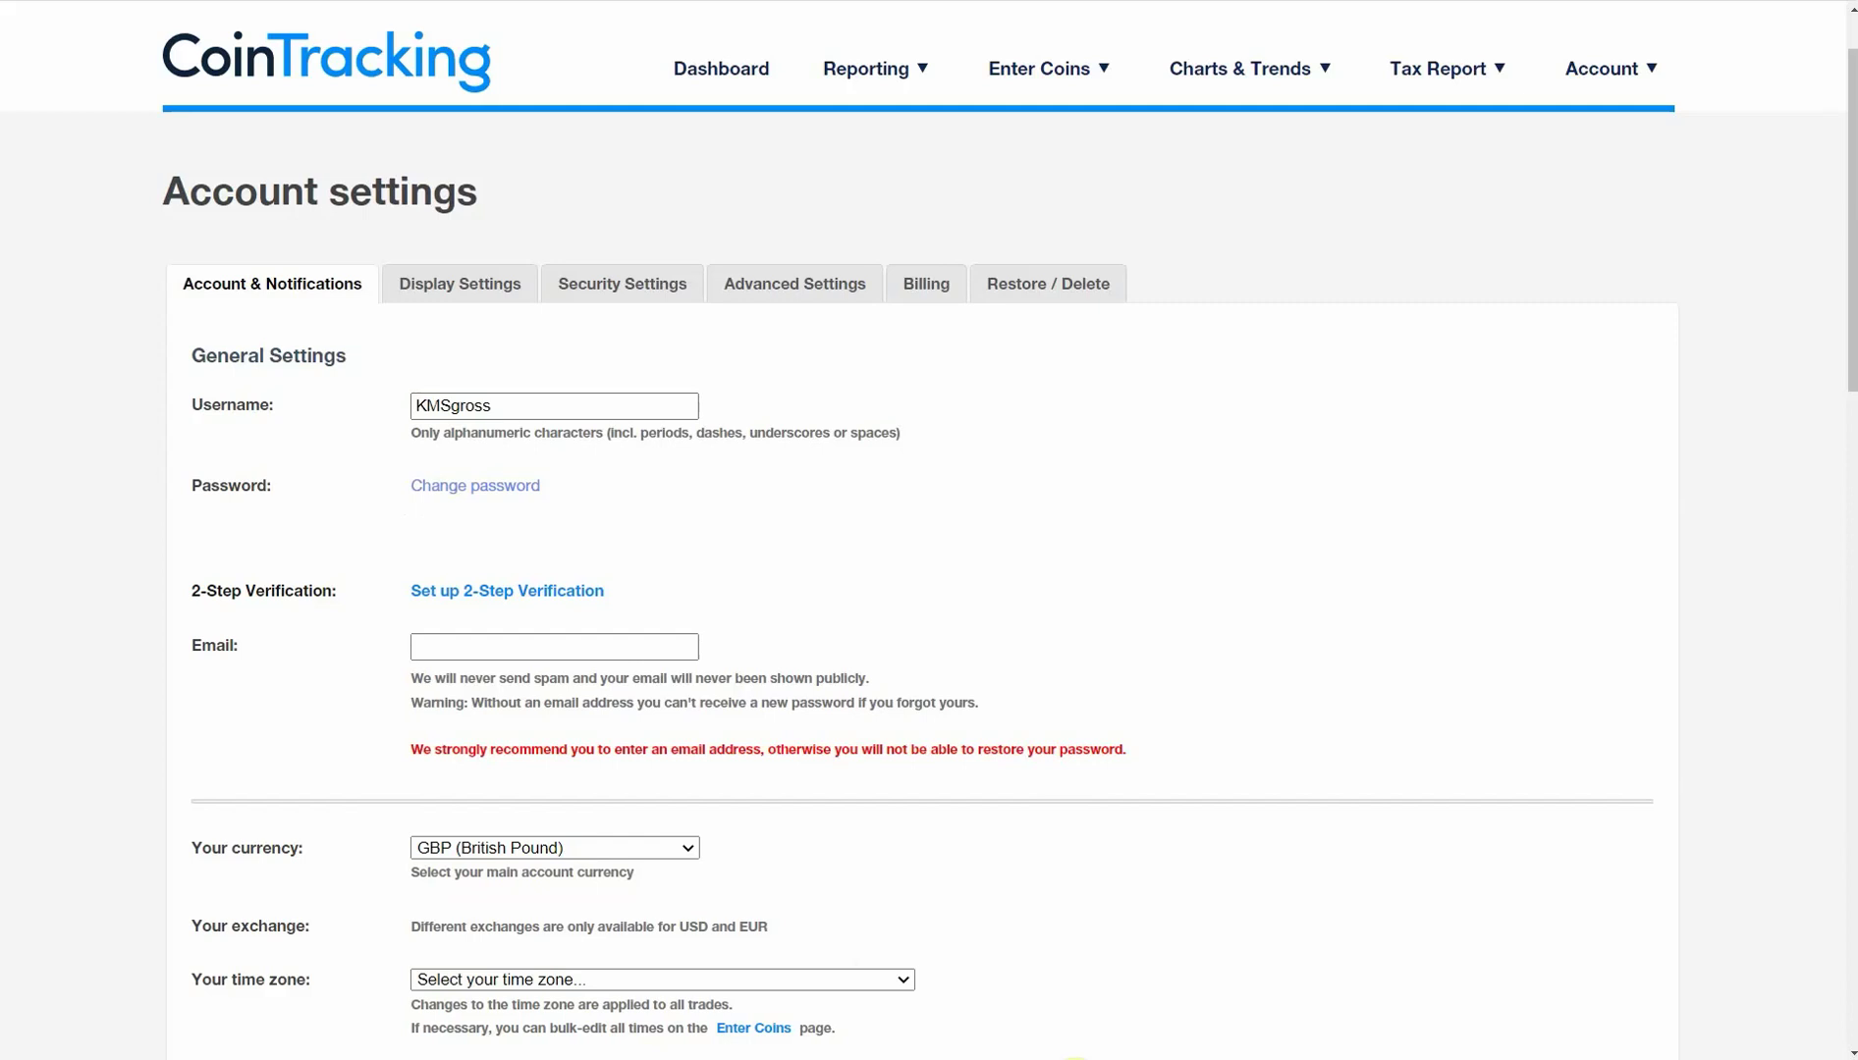
Bring the KMSCoinTrackingBalance_Statement_slimmed.csv sheet in LibreOffice Calc to the front.
mouse_move(1067, 1059)
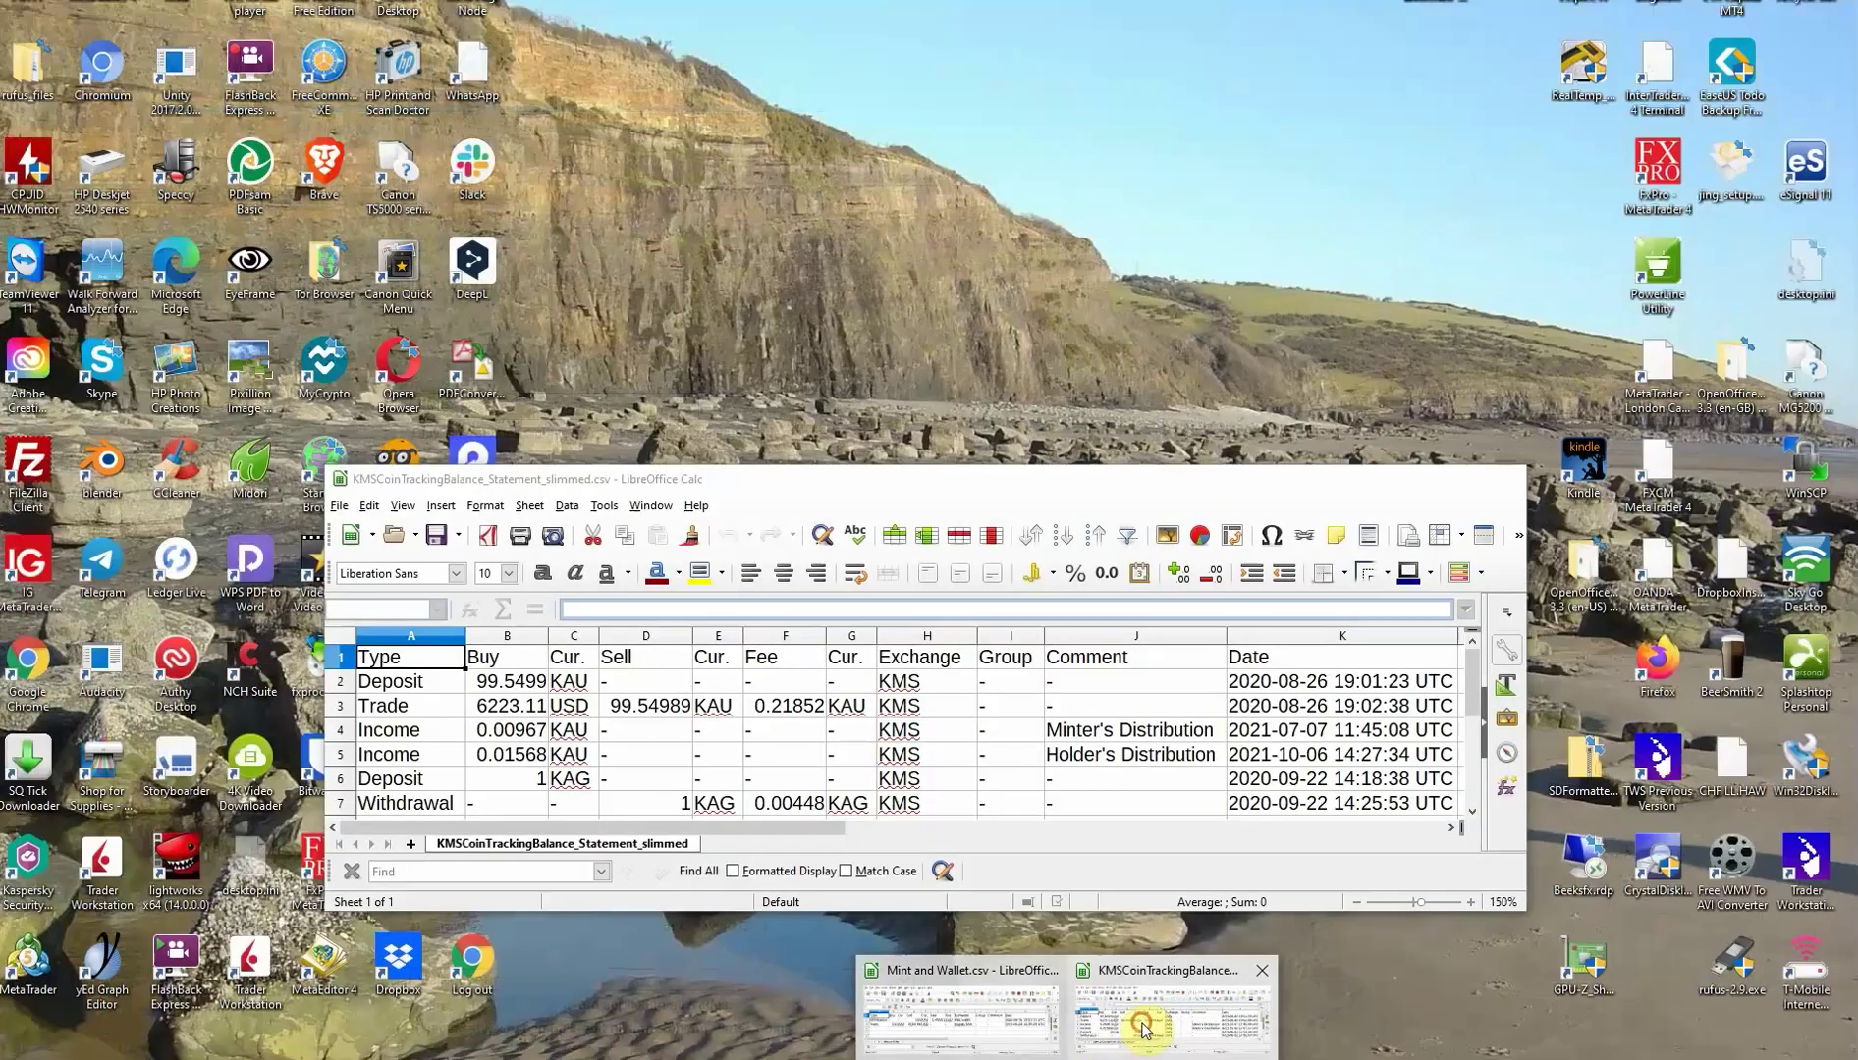
click(1134, 1020)
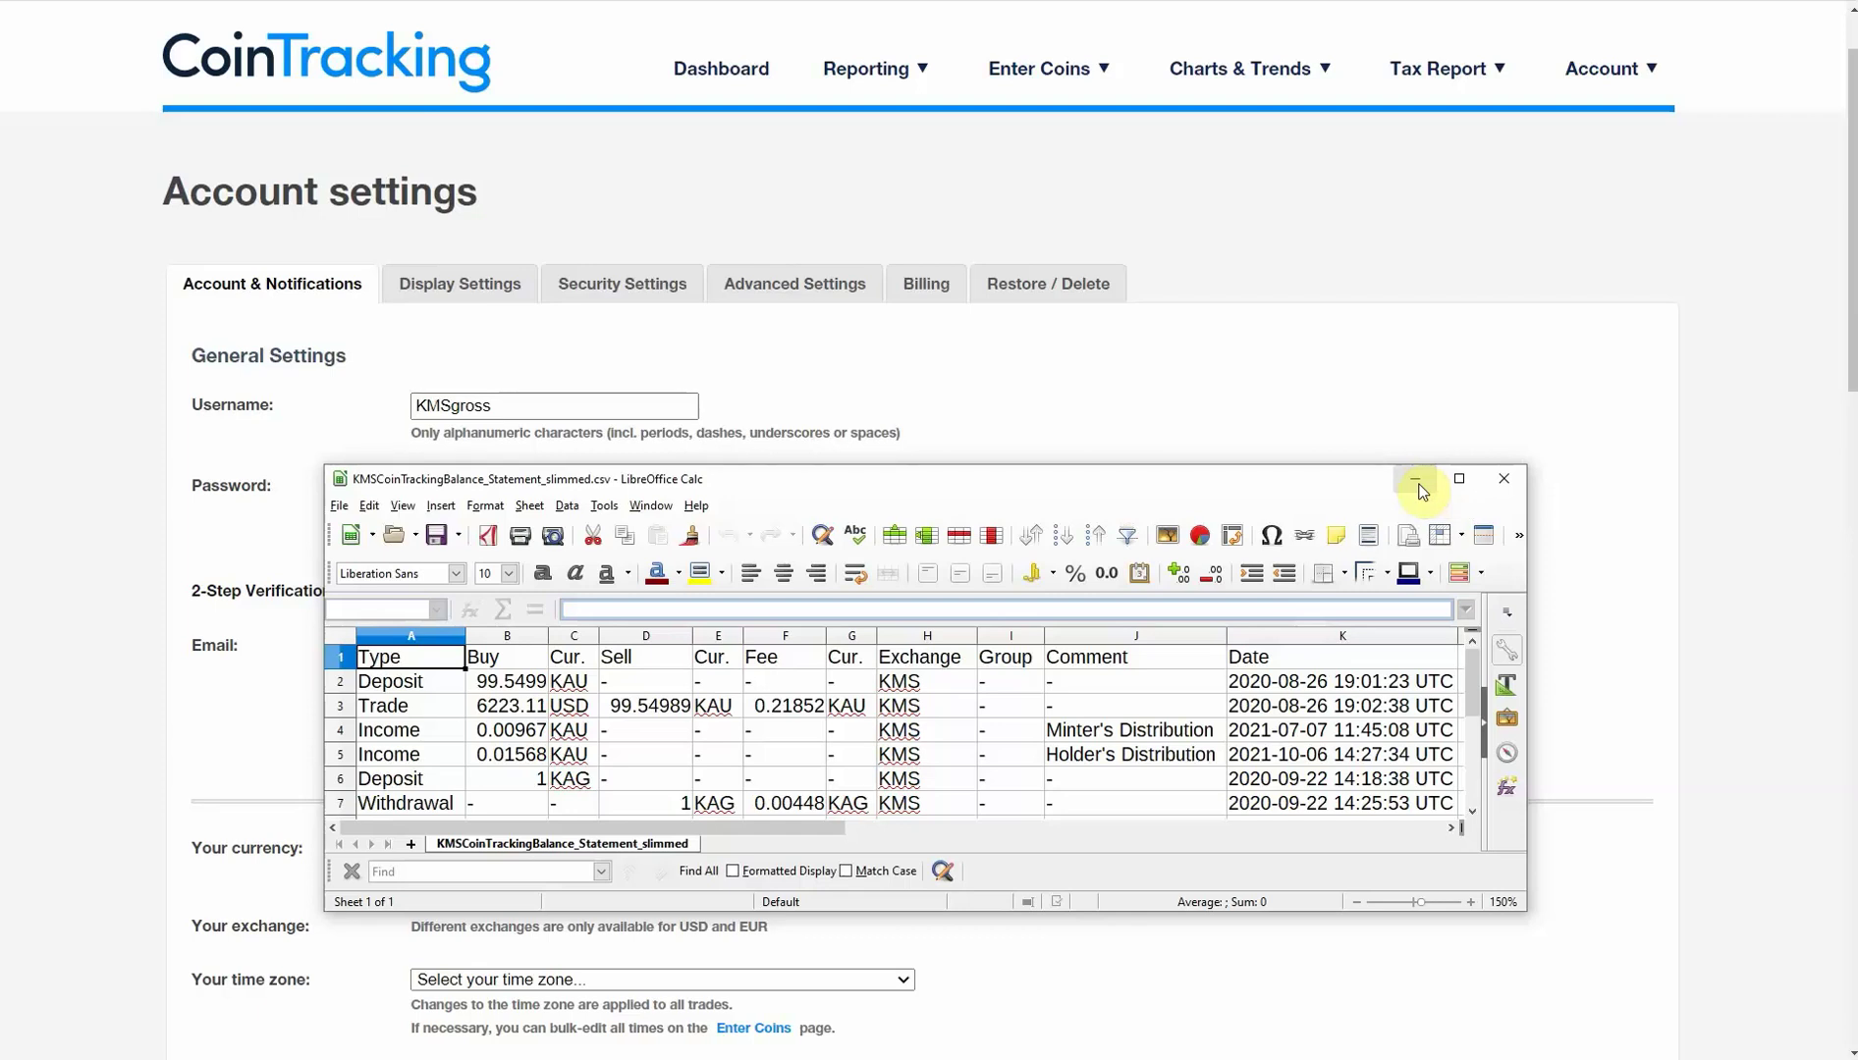
Minimize the spreadsheet to show the annotated Minting wallet screenshot in Paint.
click(1417, 482)
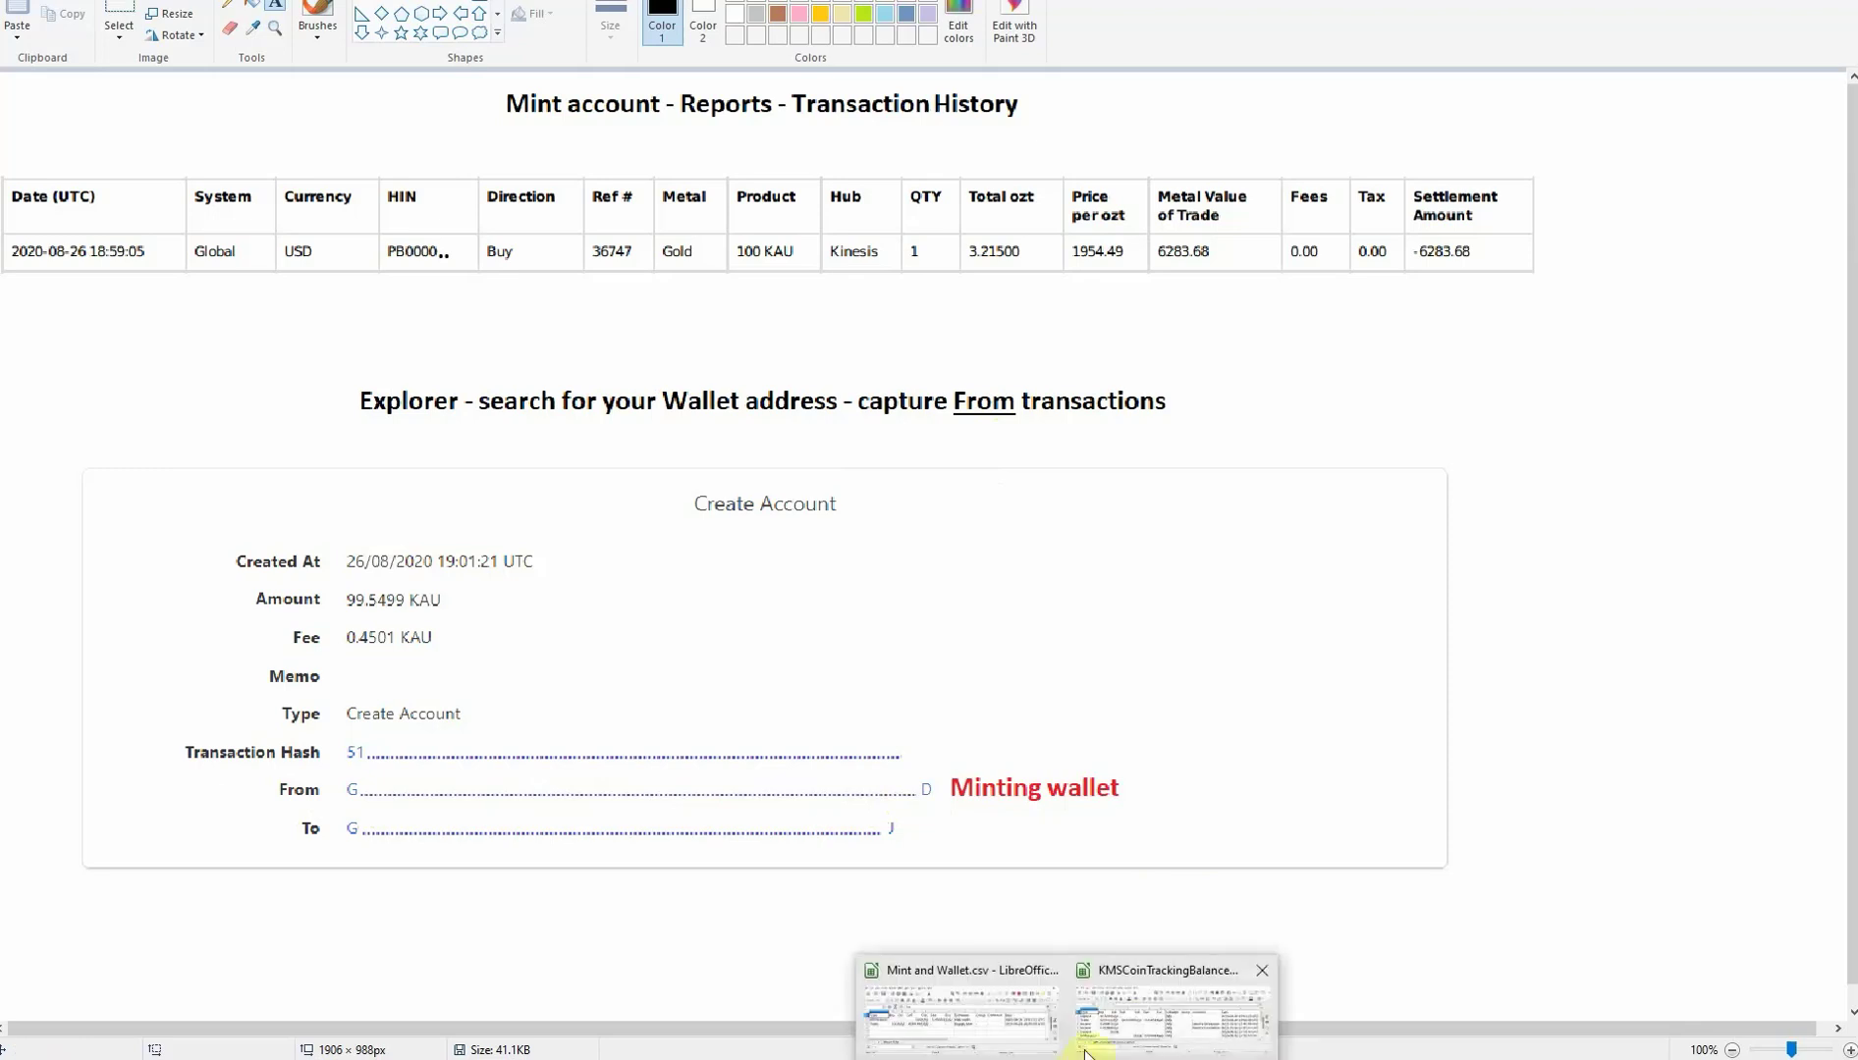
click(953, 1003)
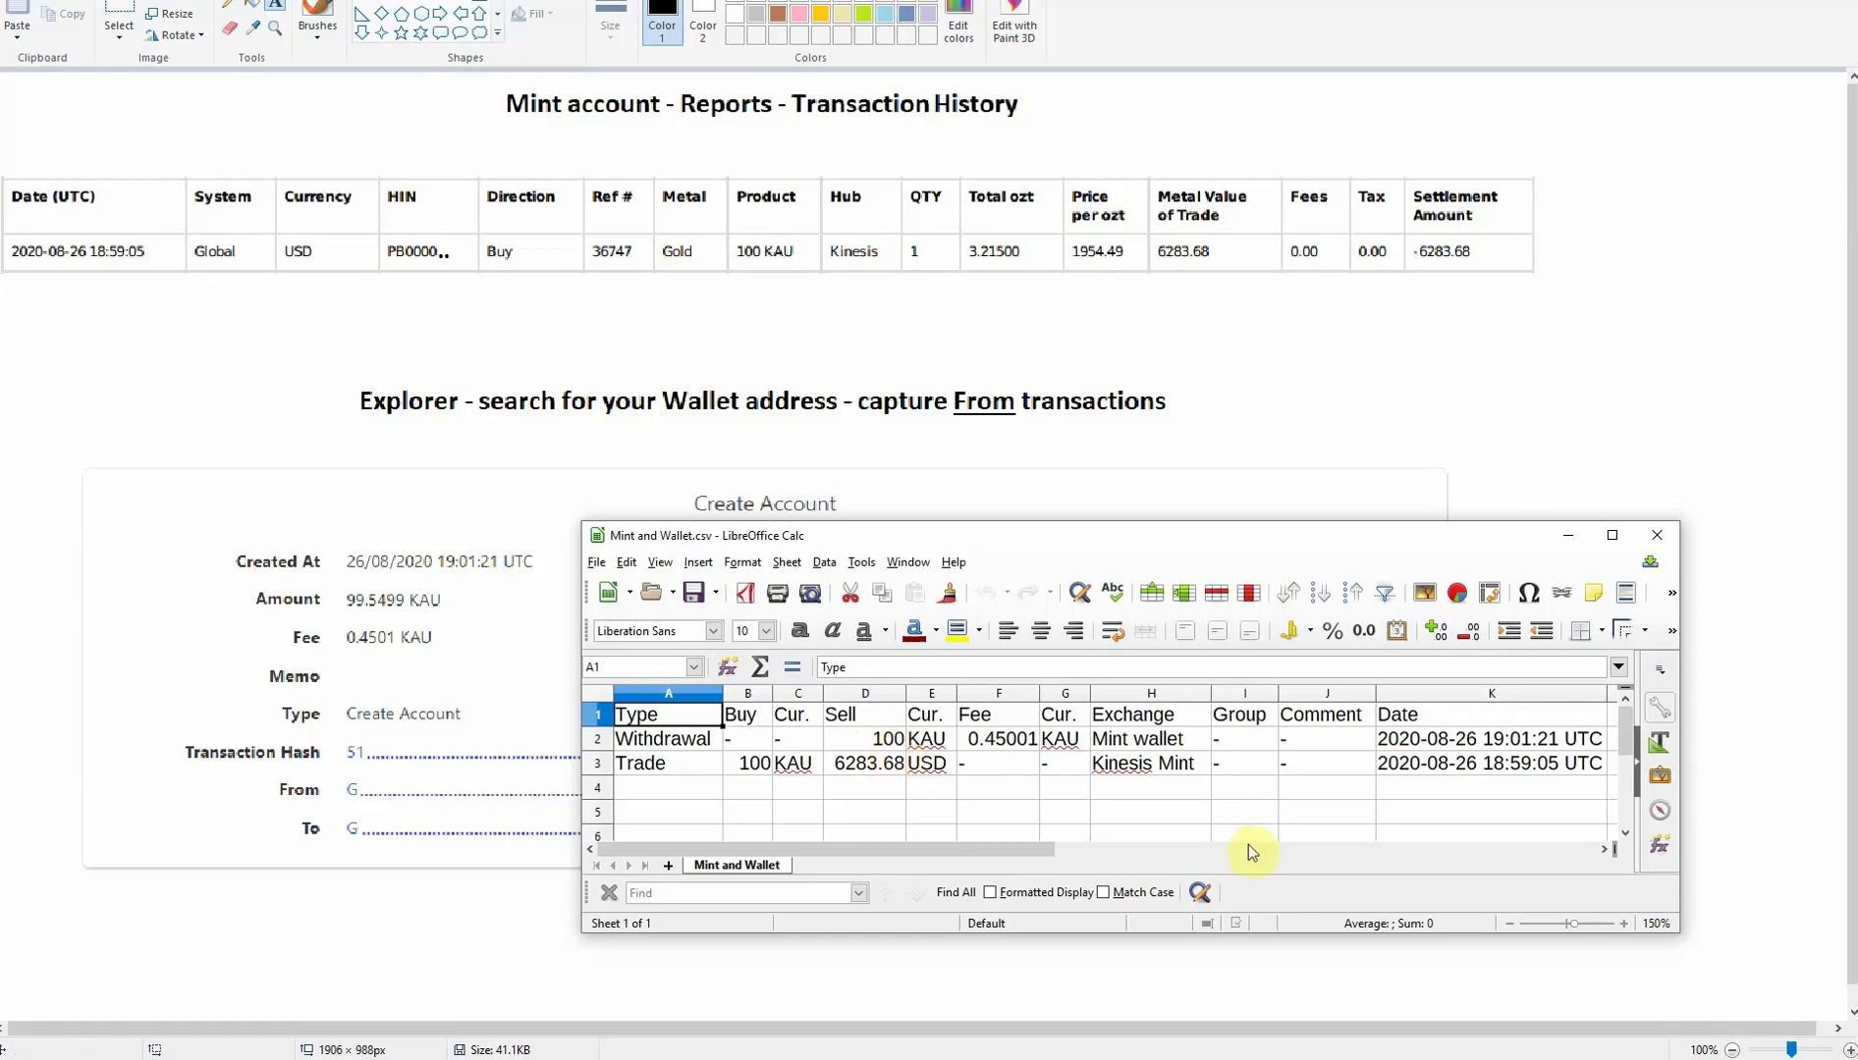
click(1566, 538)
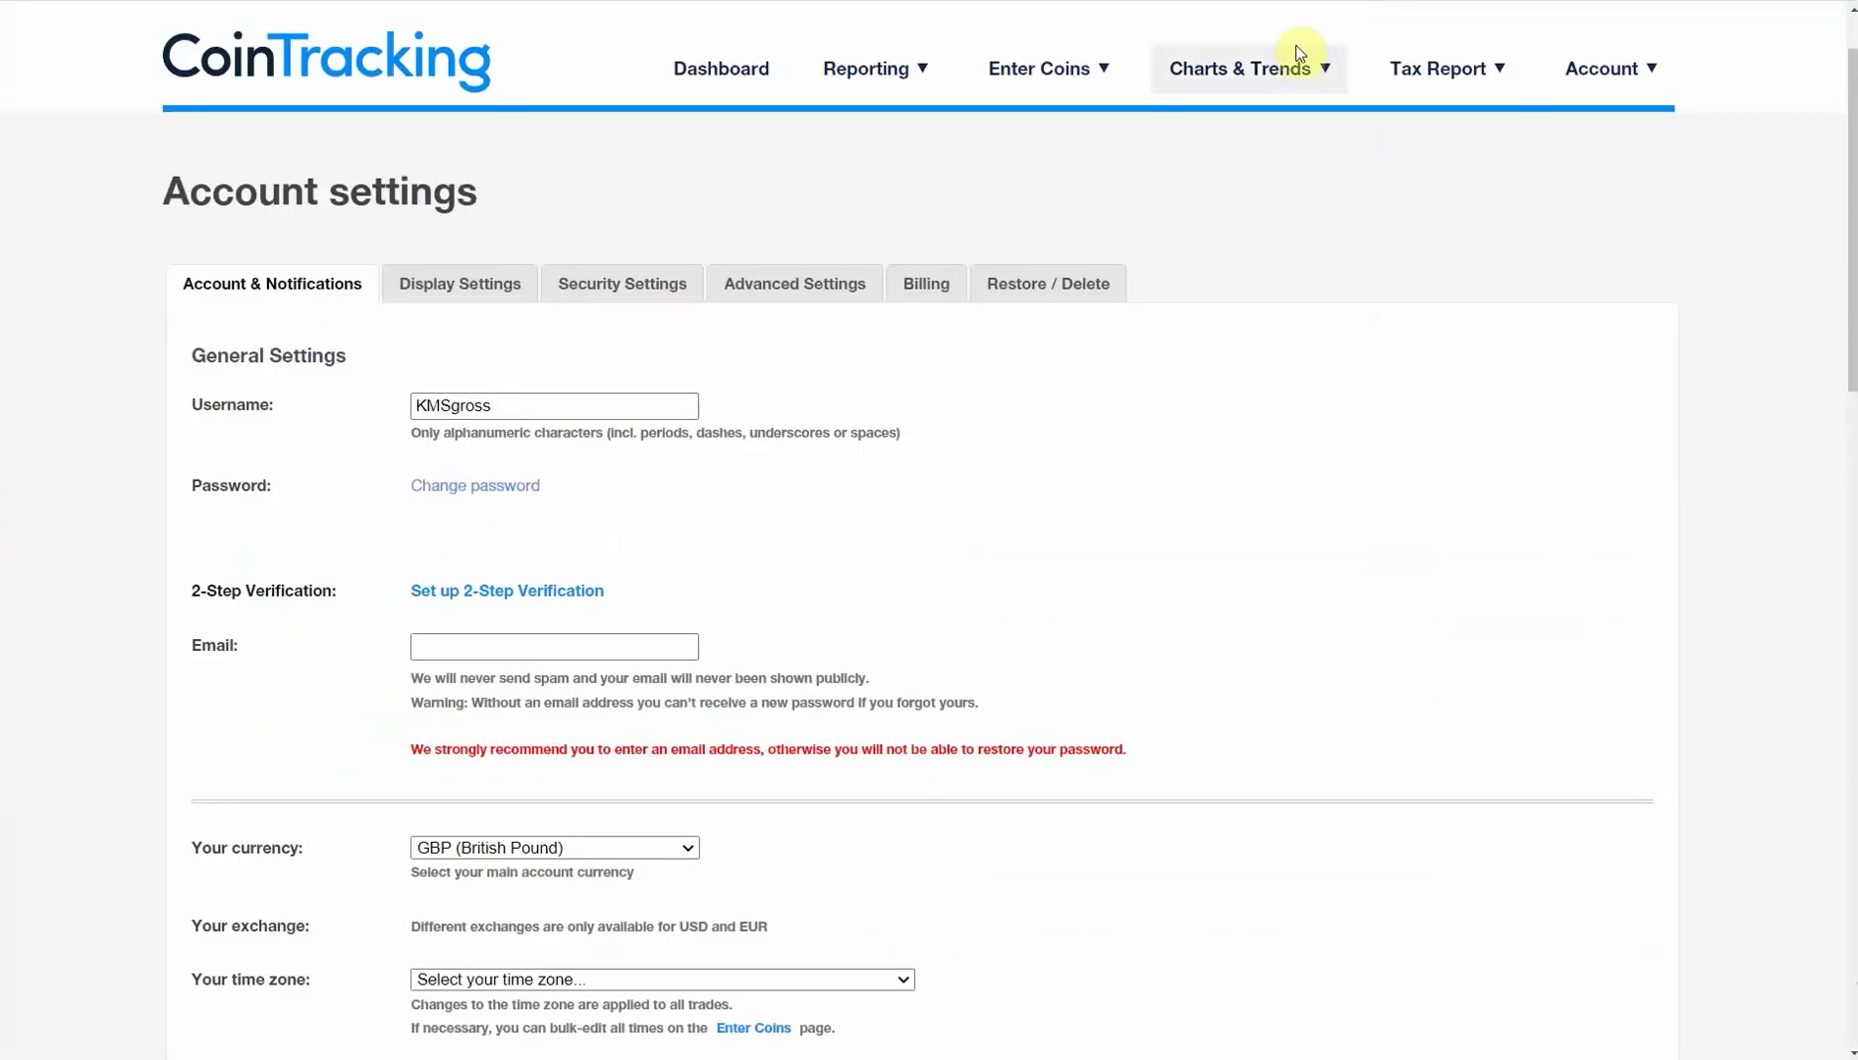
Upload KMSCoinTrackingBalance_Statement_slimmed.csv on CoinTracking's CSV import page.
mouse_move(1269, 103)
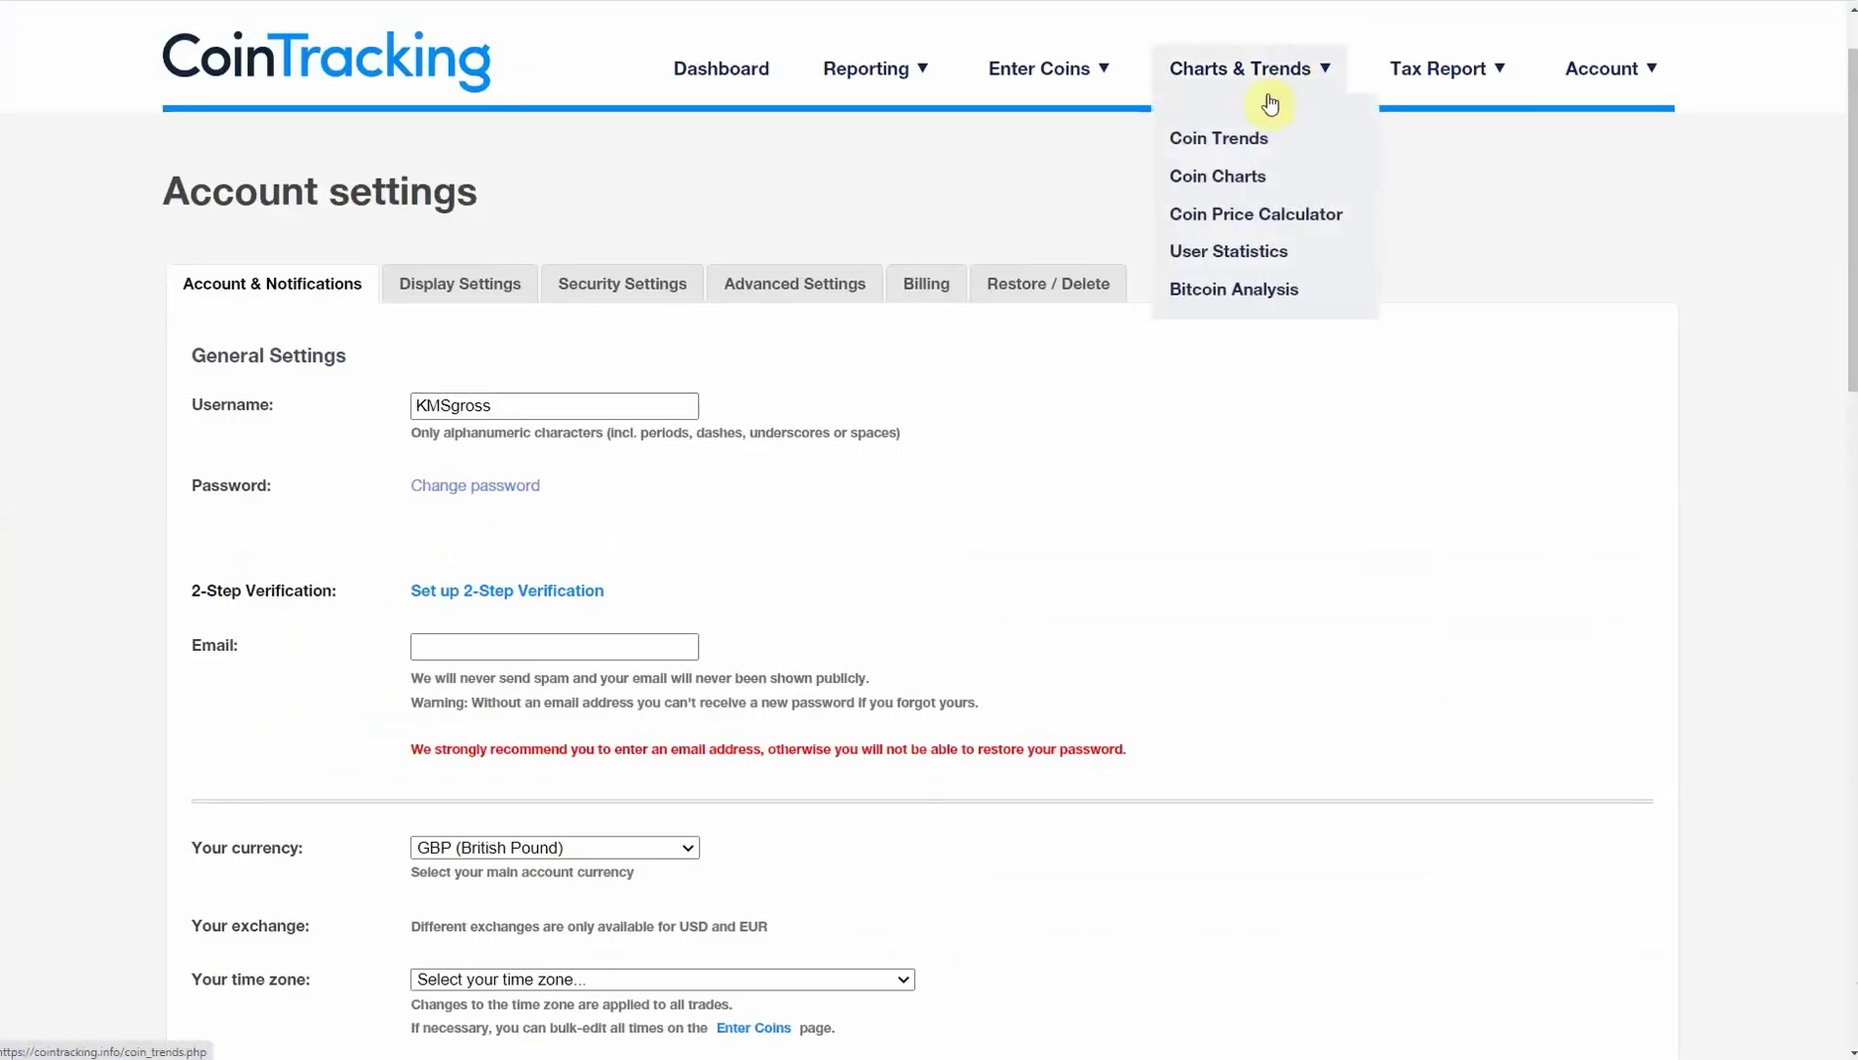
mouse_move(1024, 90)
mouse_move(1033, 215)
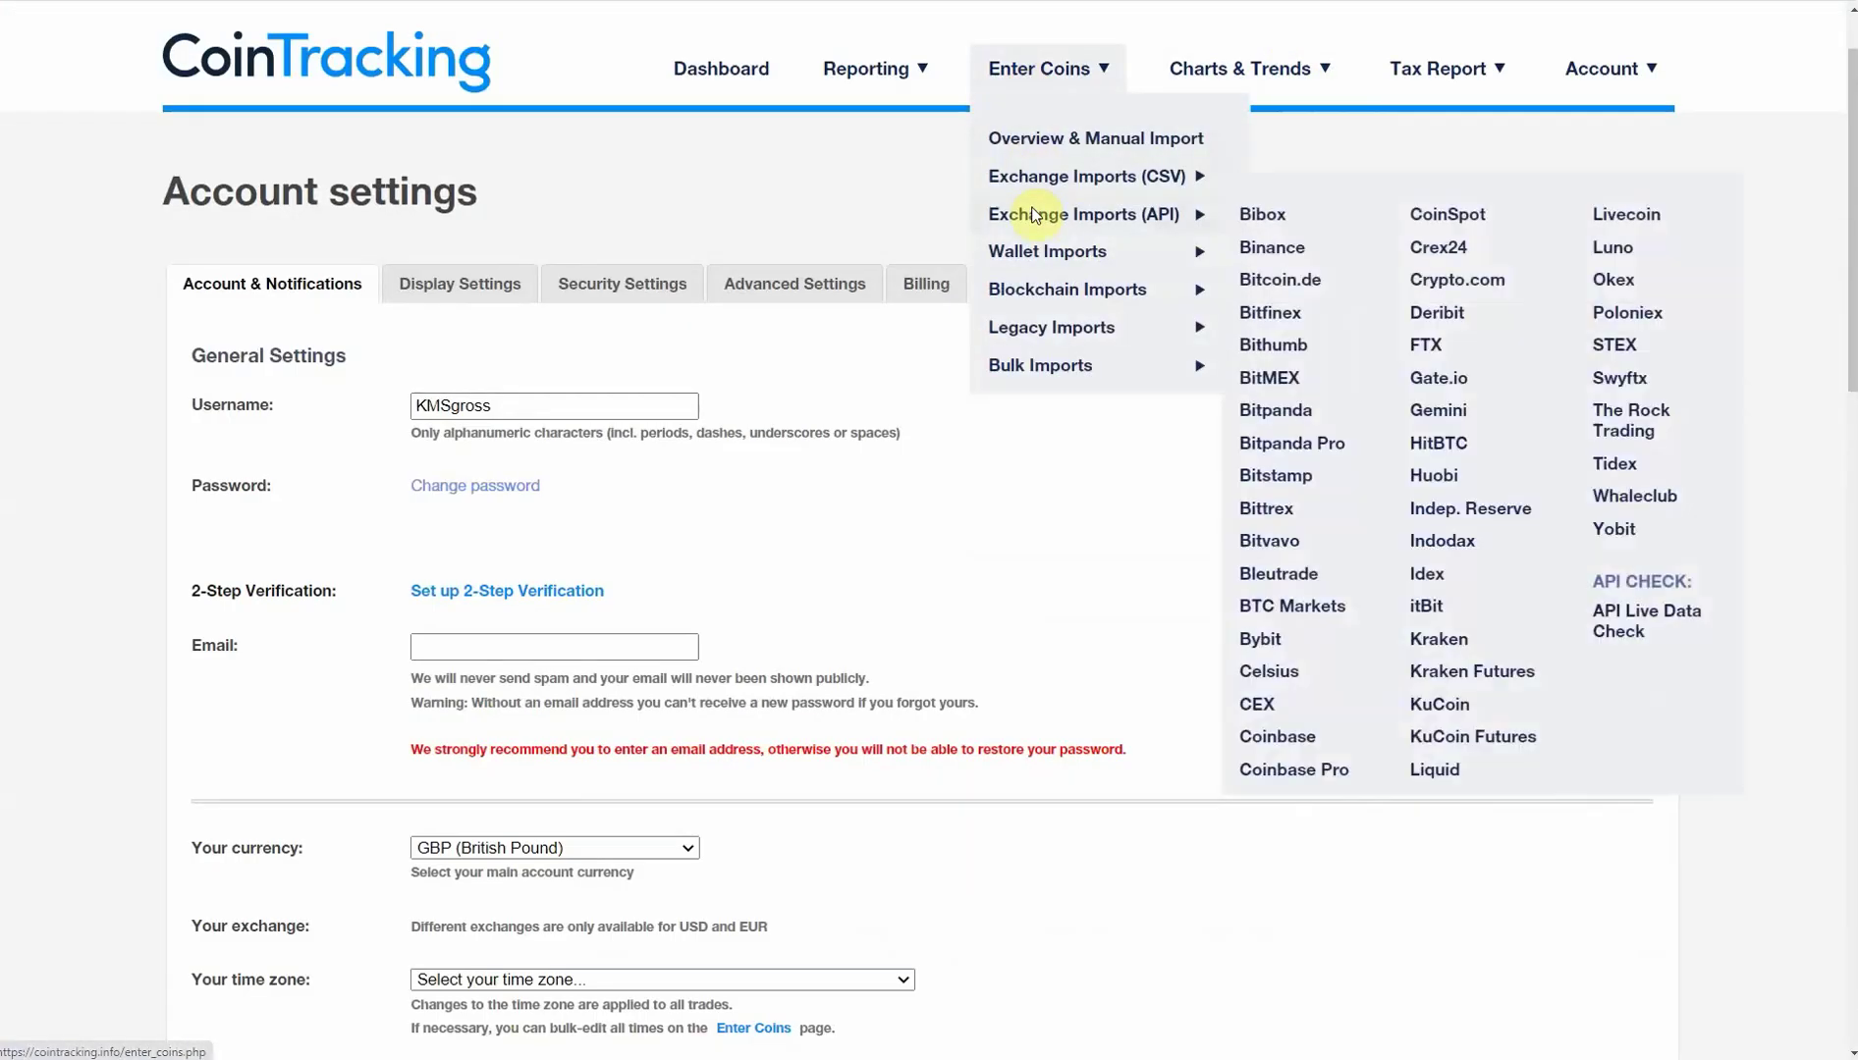
mouse_move(1048, 365)
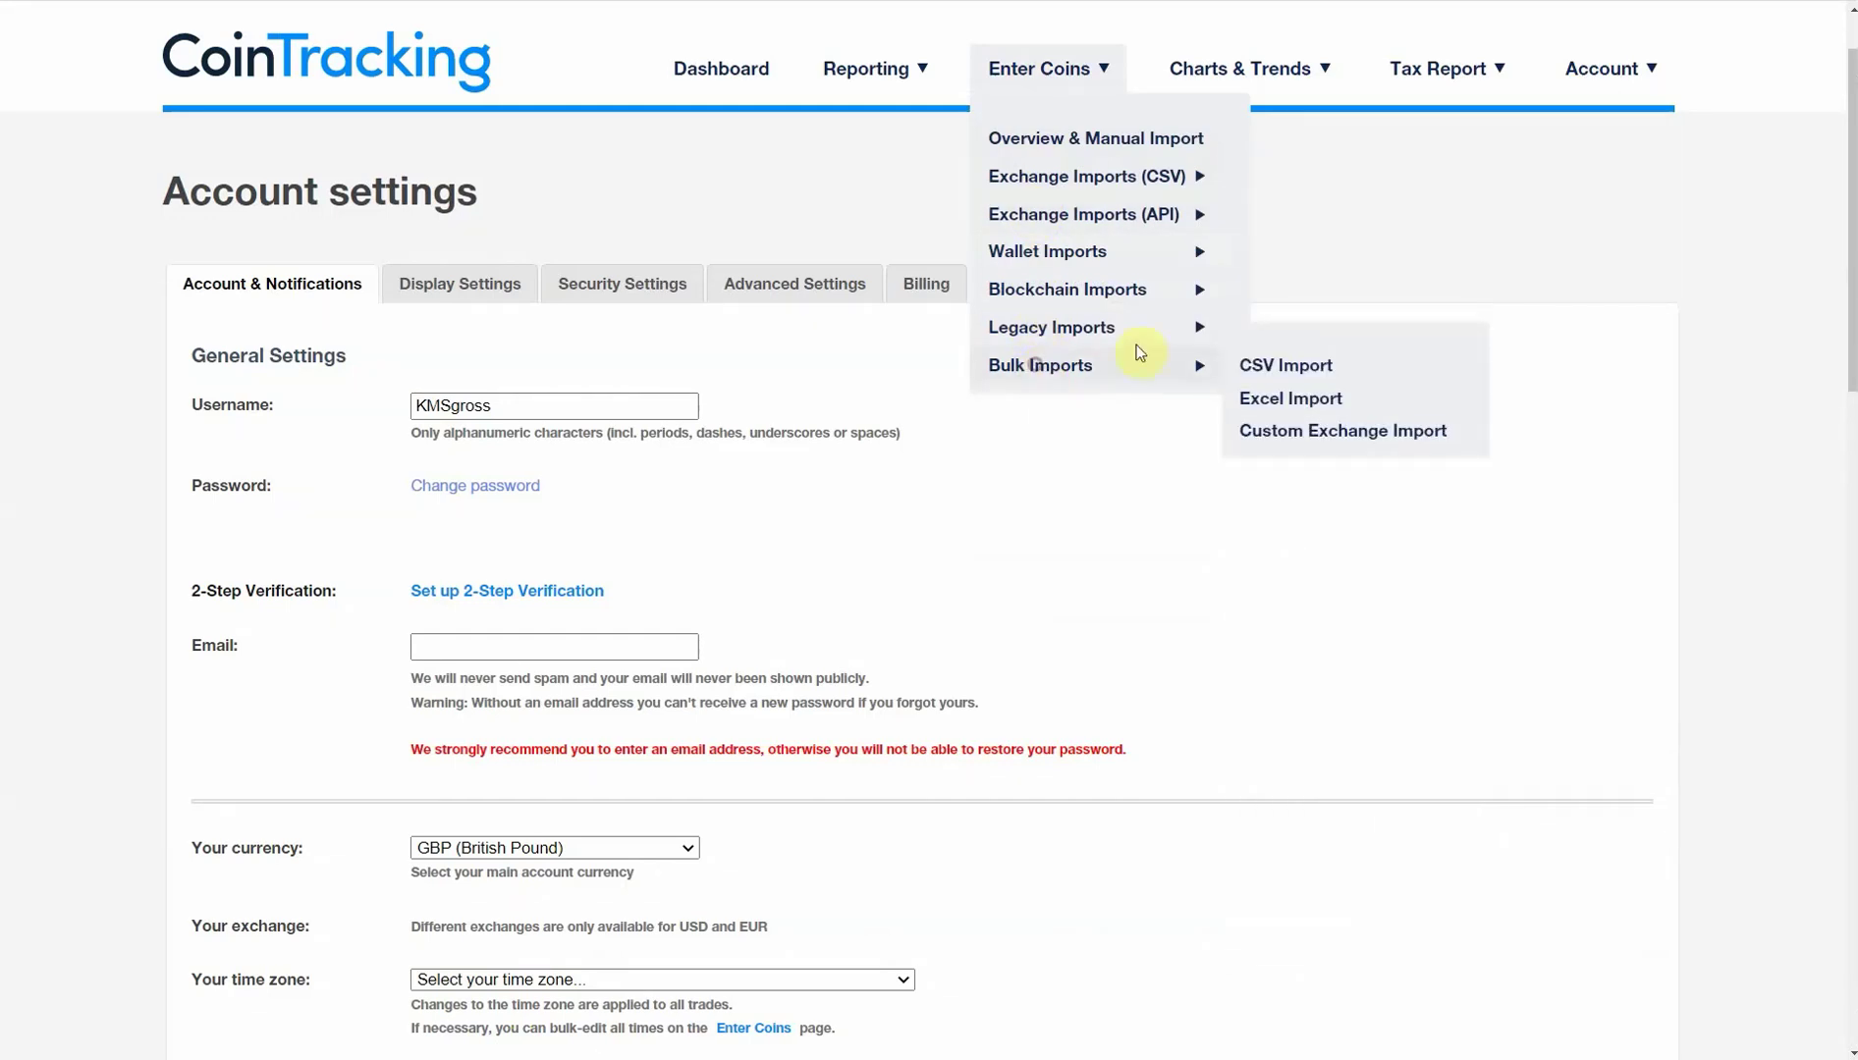
click(1261, 363)
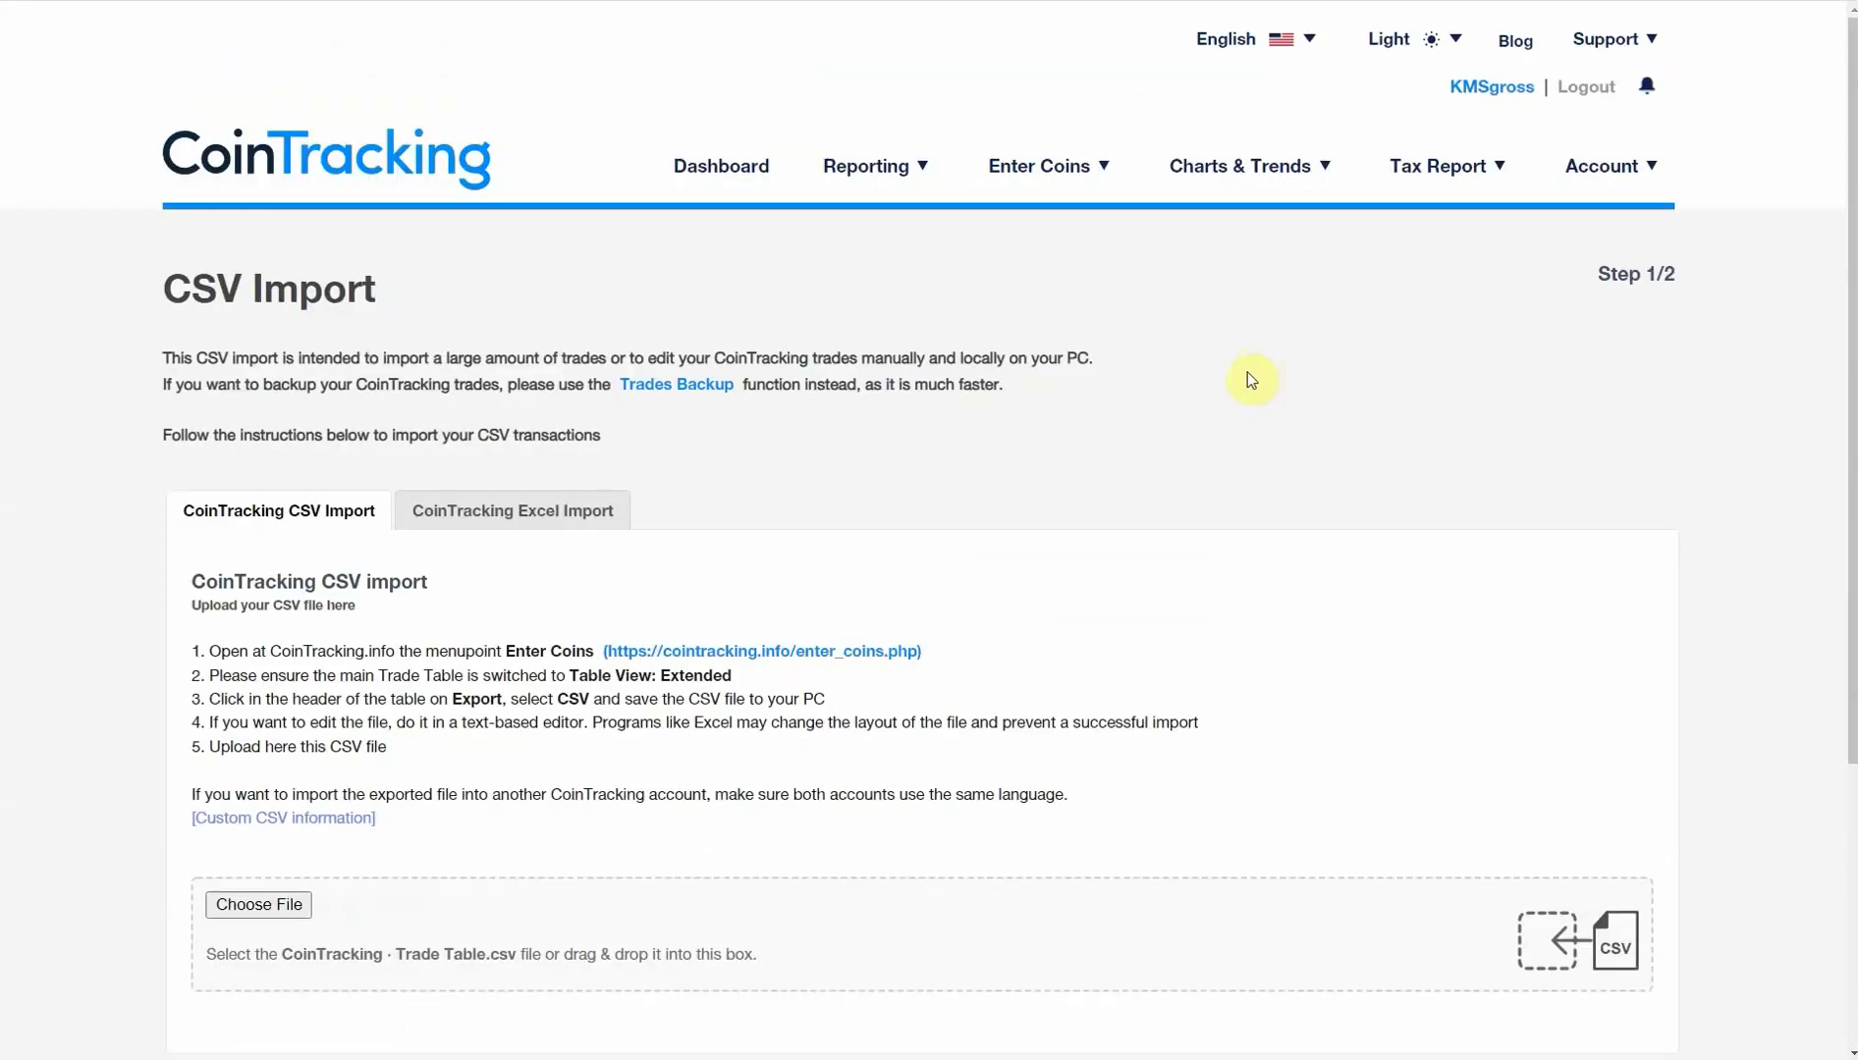
key(alt+Tab)
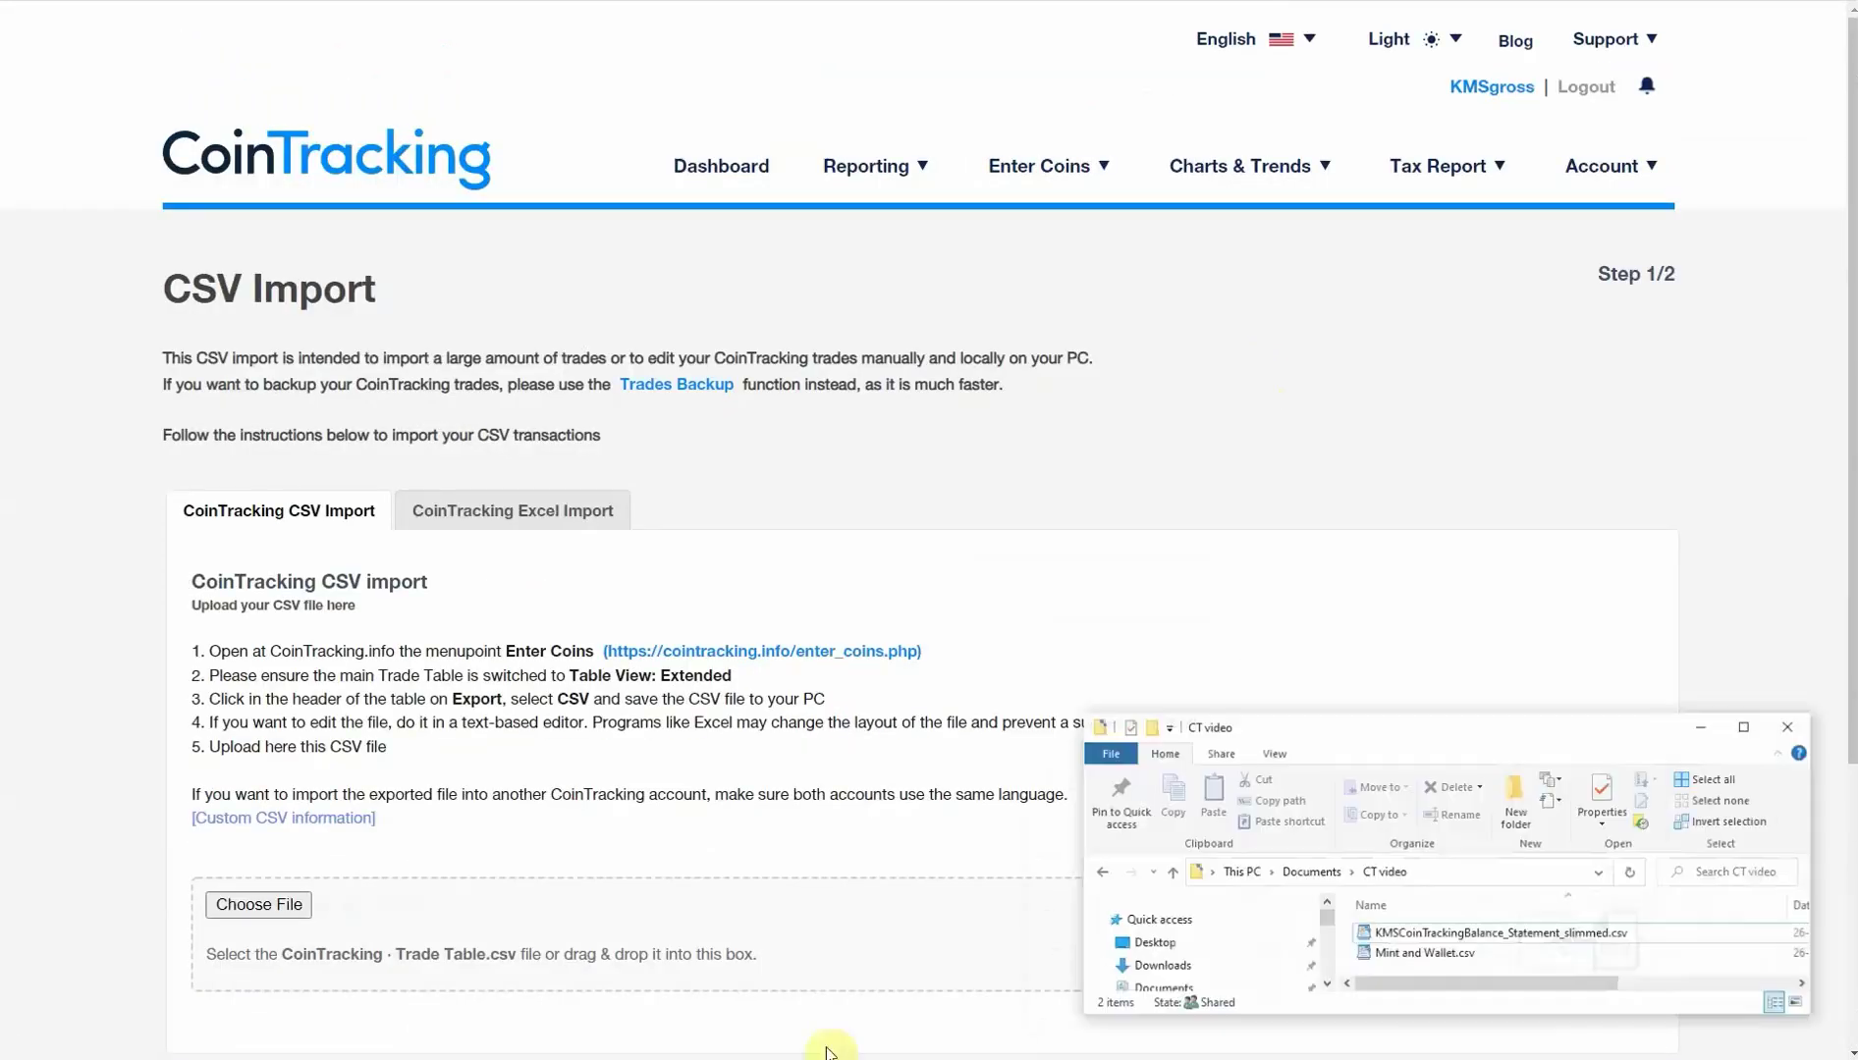
click(1467, 930)
drag(1463, 933, 556, 951)
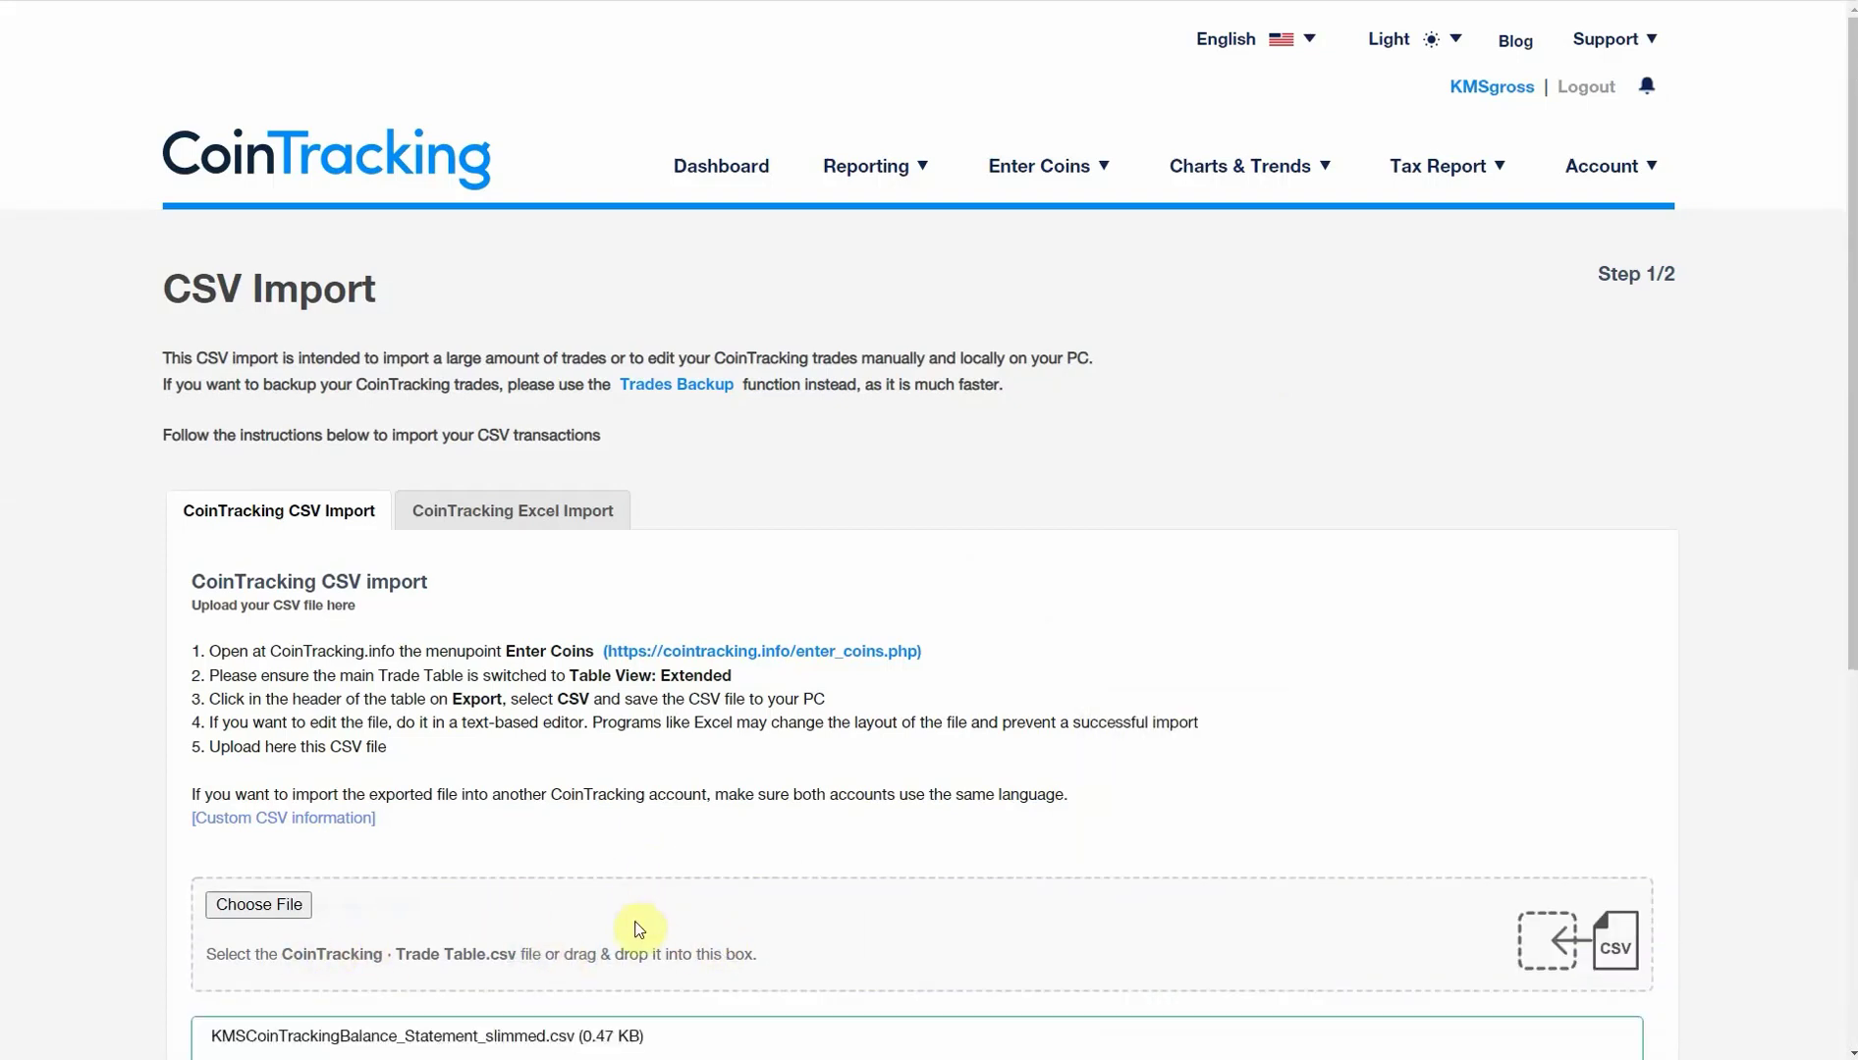
Review the six KMS transactions and import them.
scroll(643, 928, down, 3)
click(358, 923)
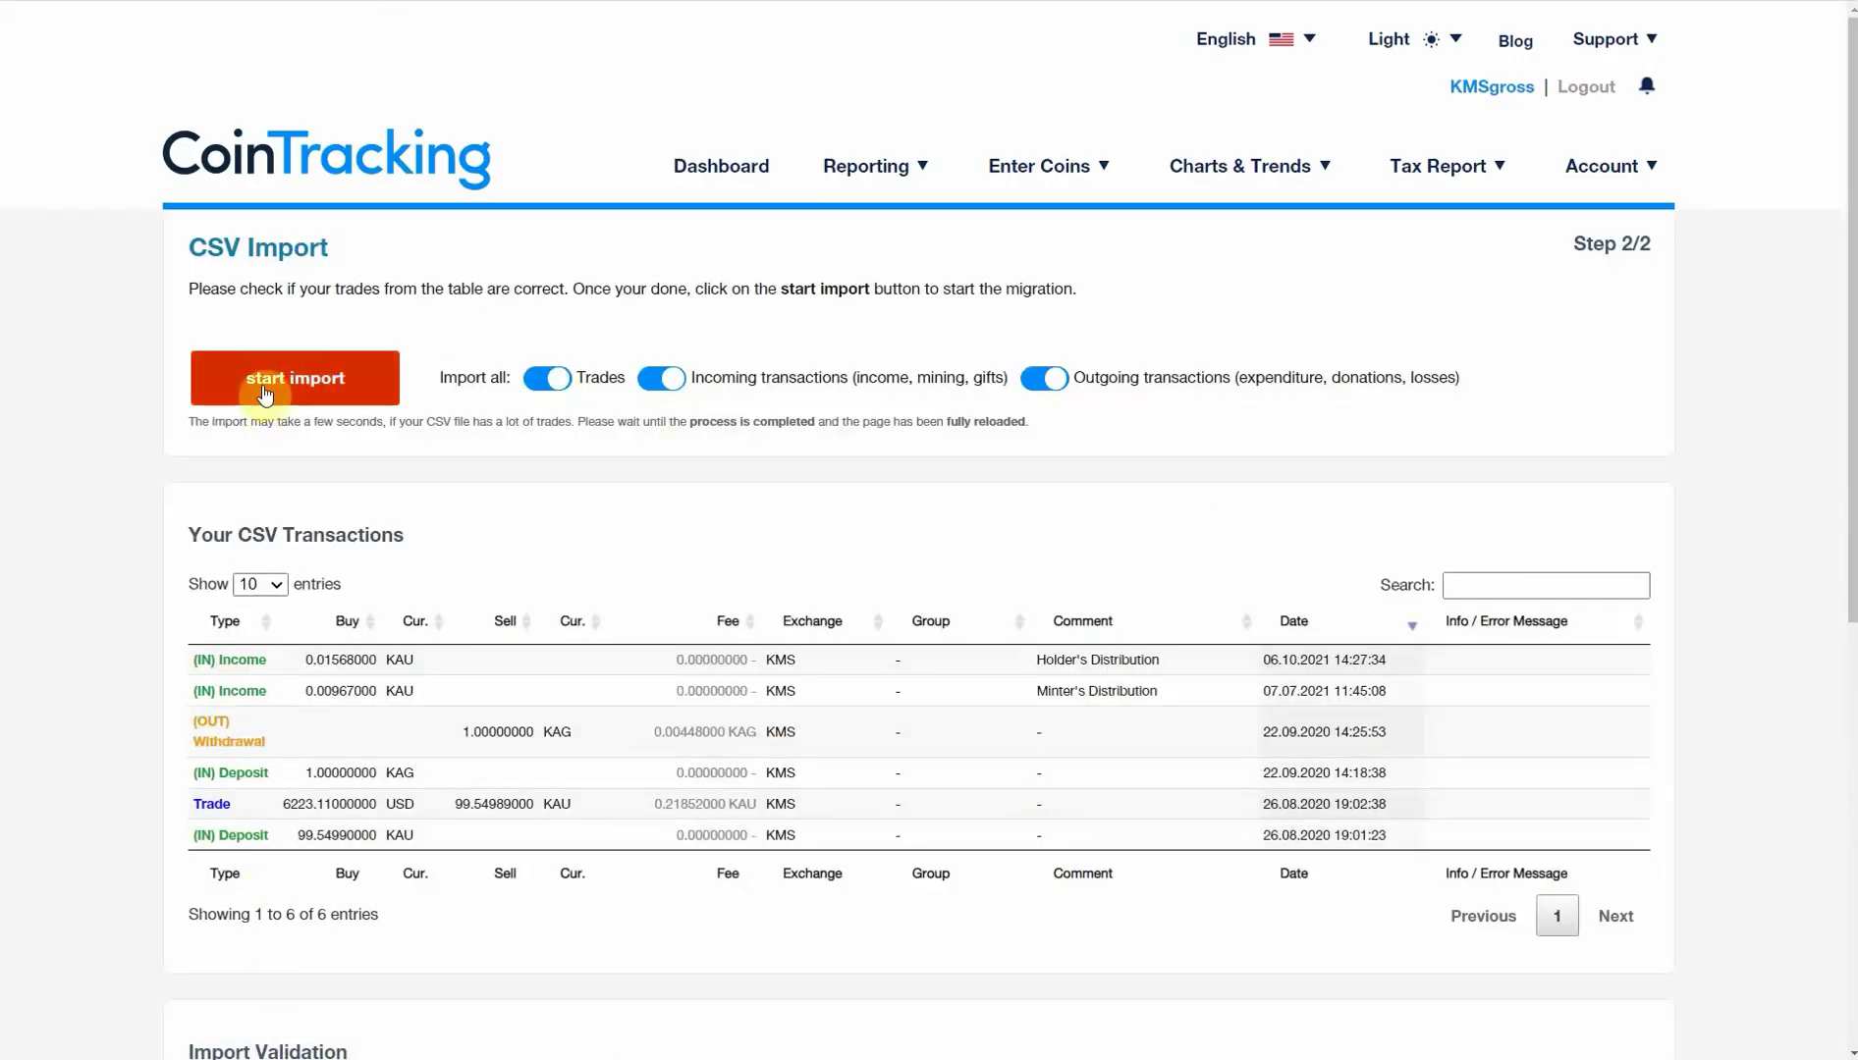
click(264, 392)
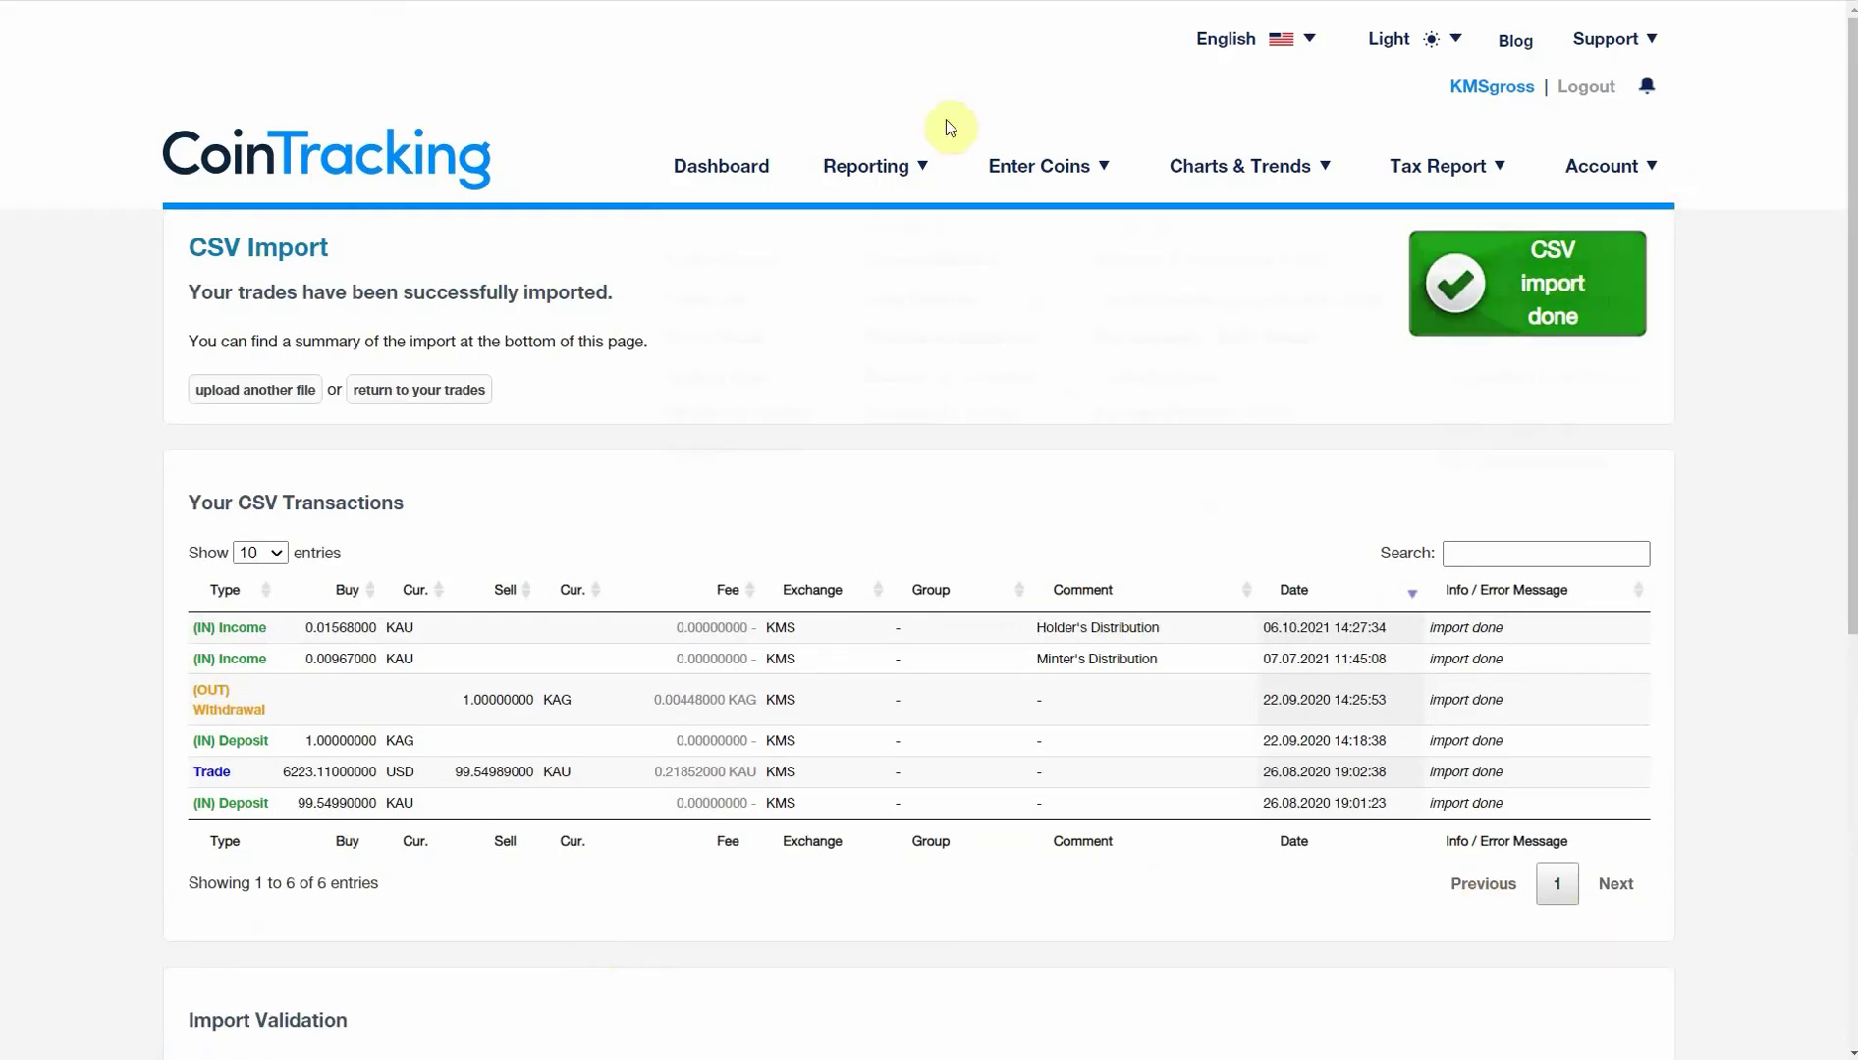
Upload Mint and Wallet.csv on the CSV import page.
mouse_move(1070, 166)
mouse_move(1034, 470)
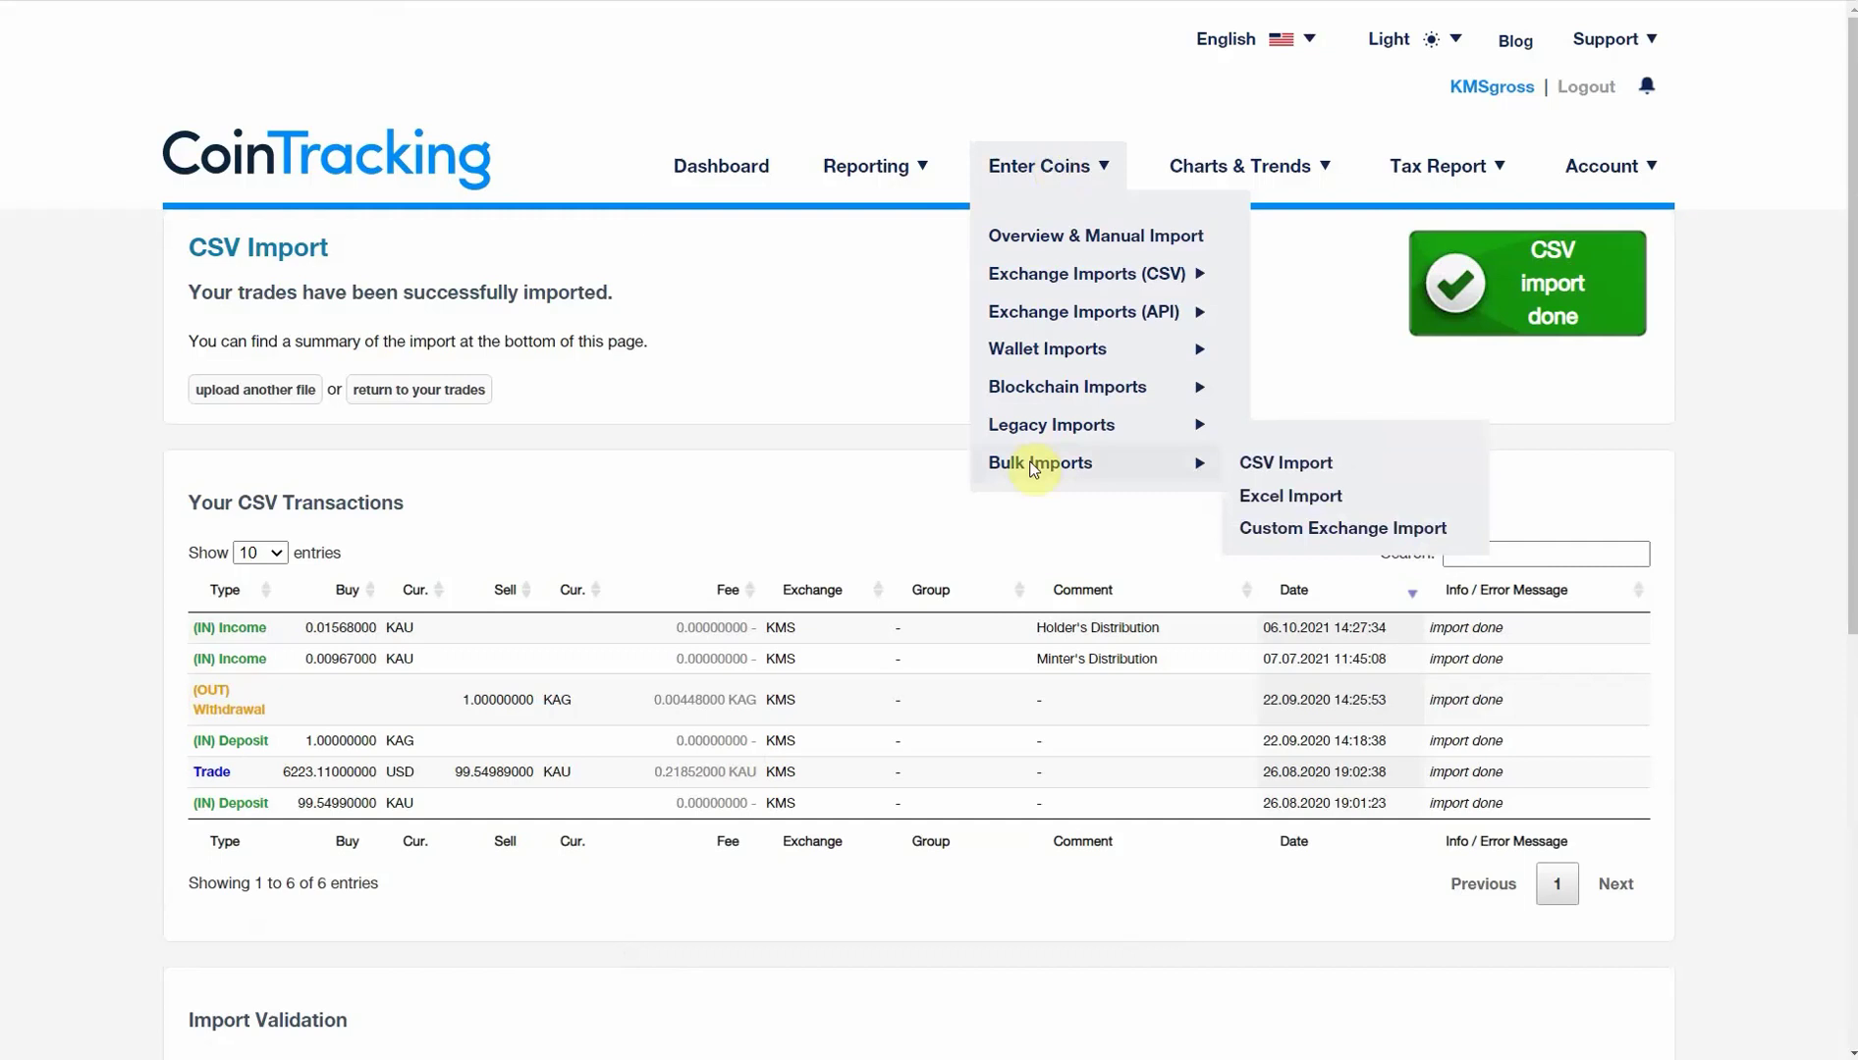
click(1302, 473)
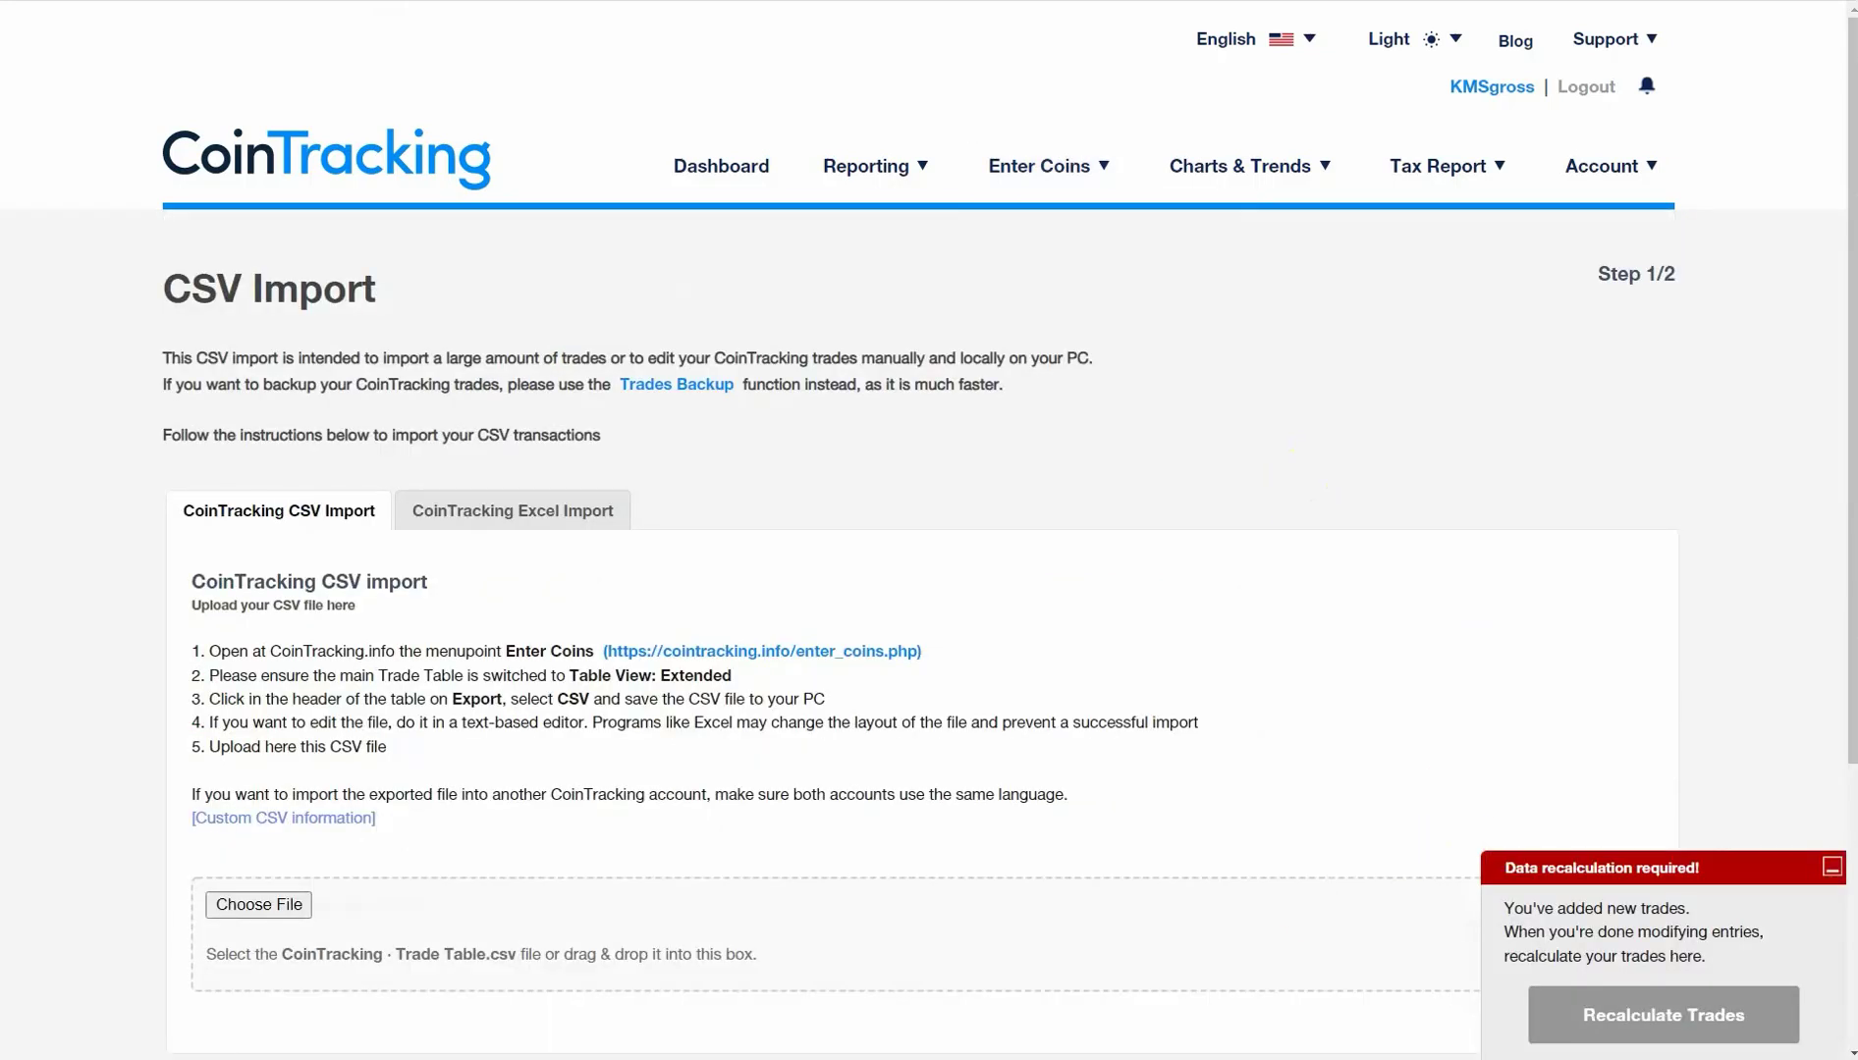
click(904, 1057)
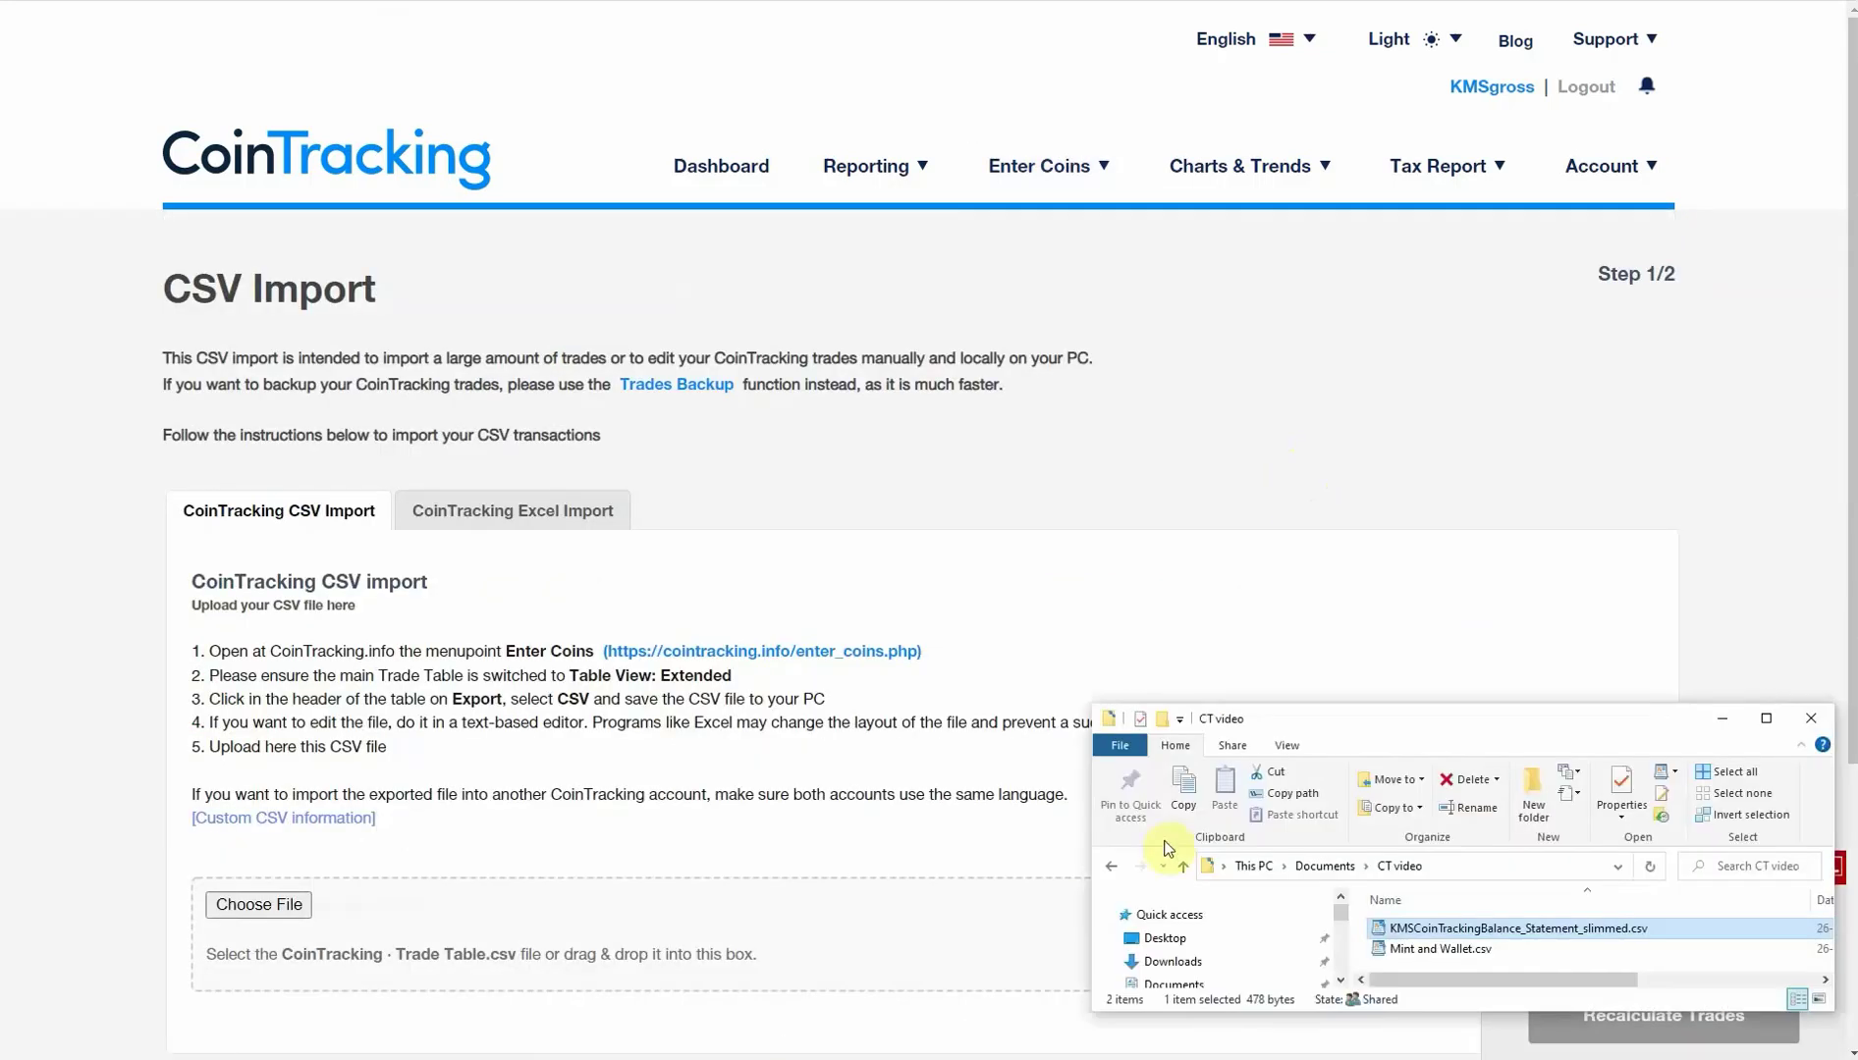
drag(1438, 950, 496, 962)
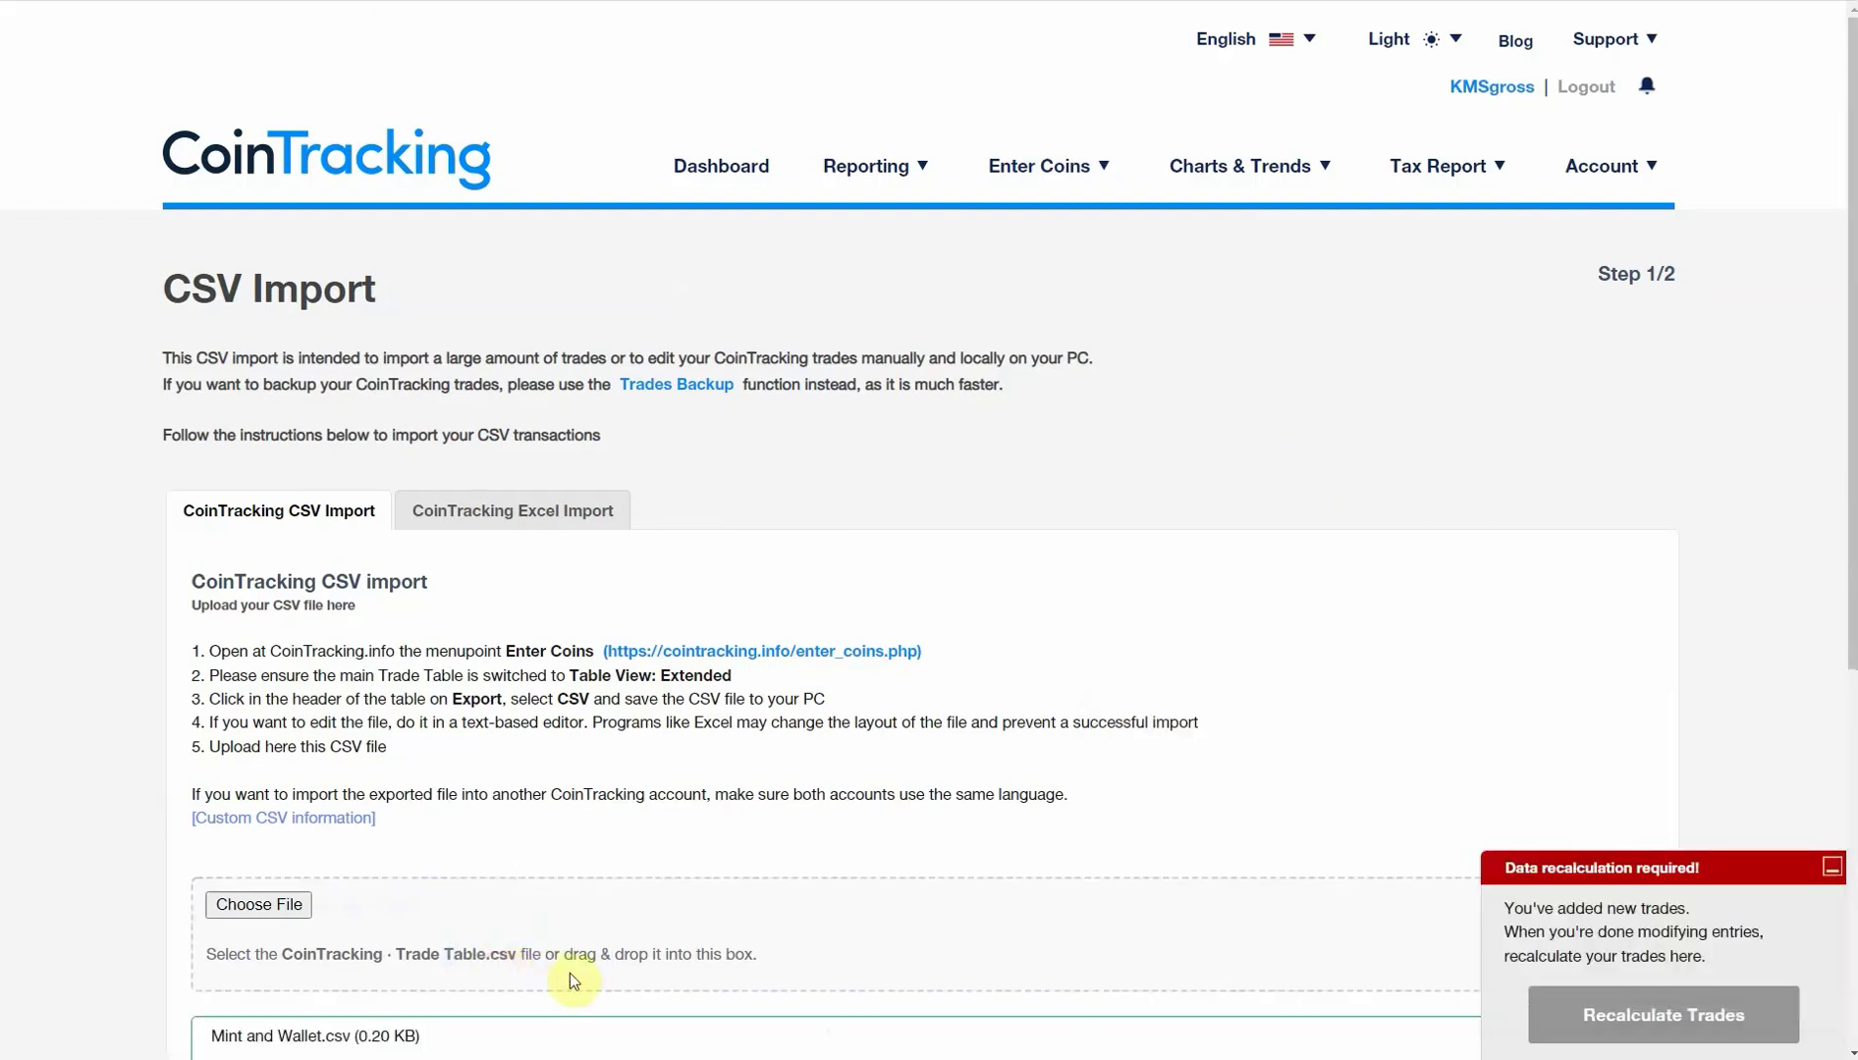
Review the mint withdrawal and trade and import both.
scroll(589, 982, down, 3)
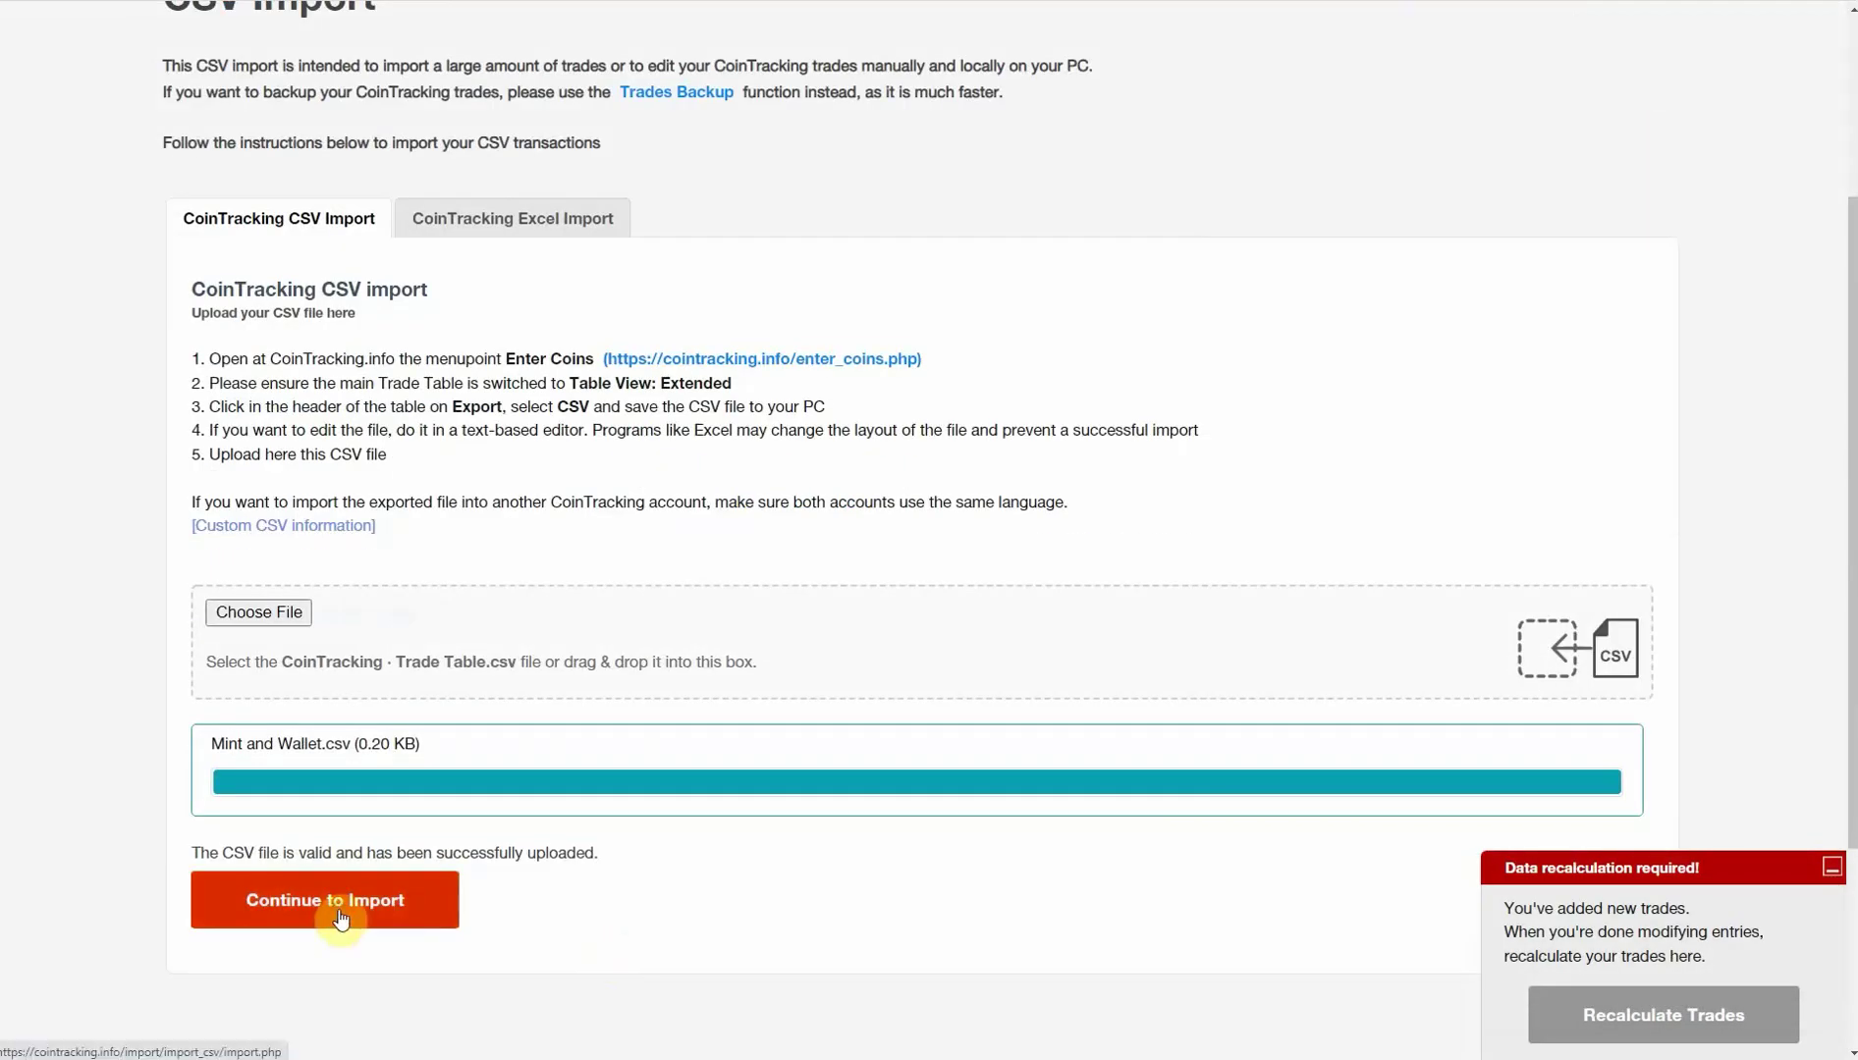
click(340, 920)
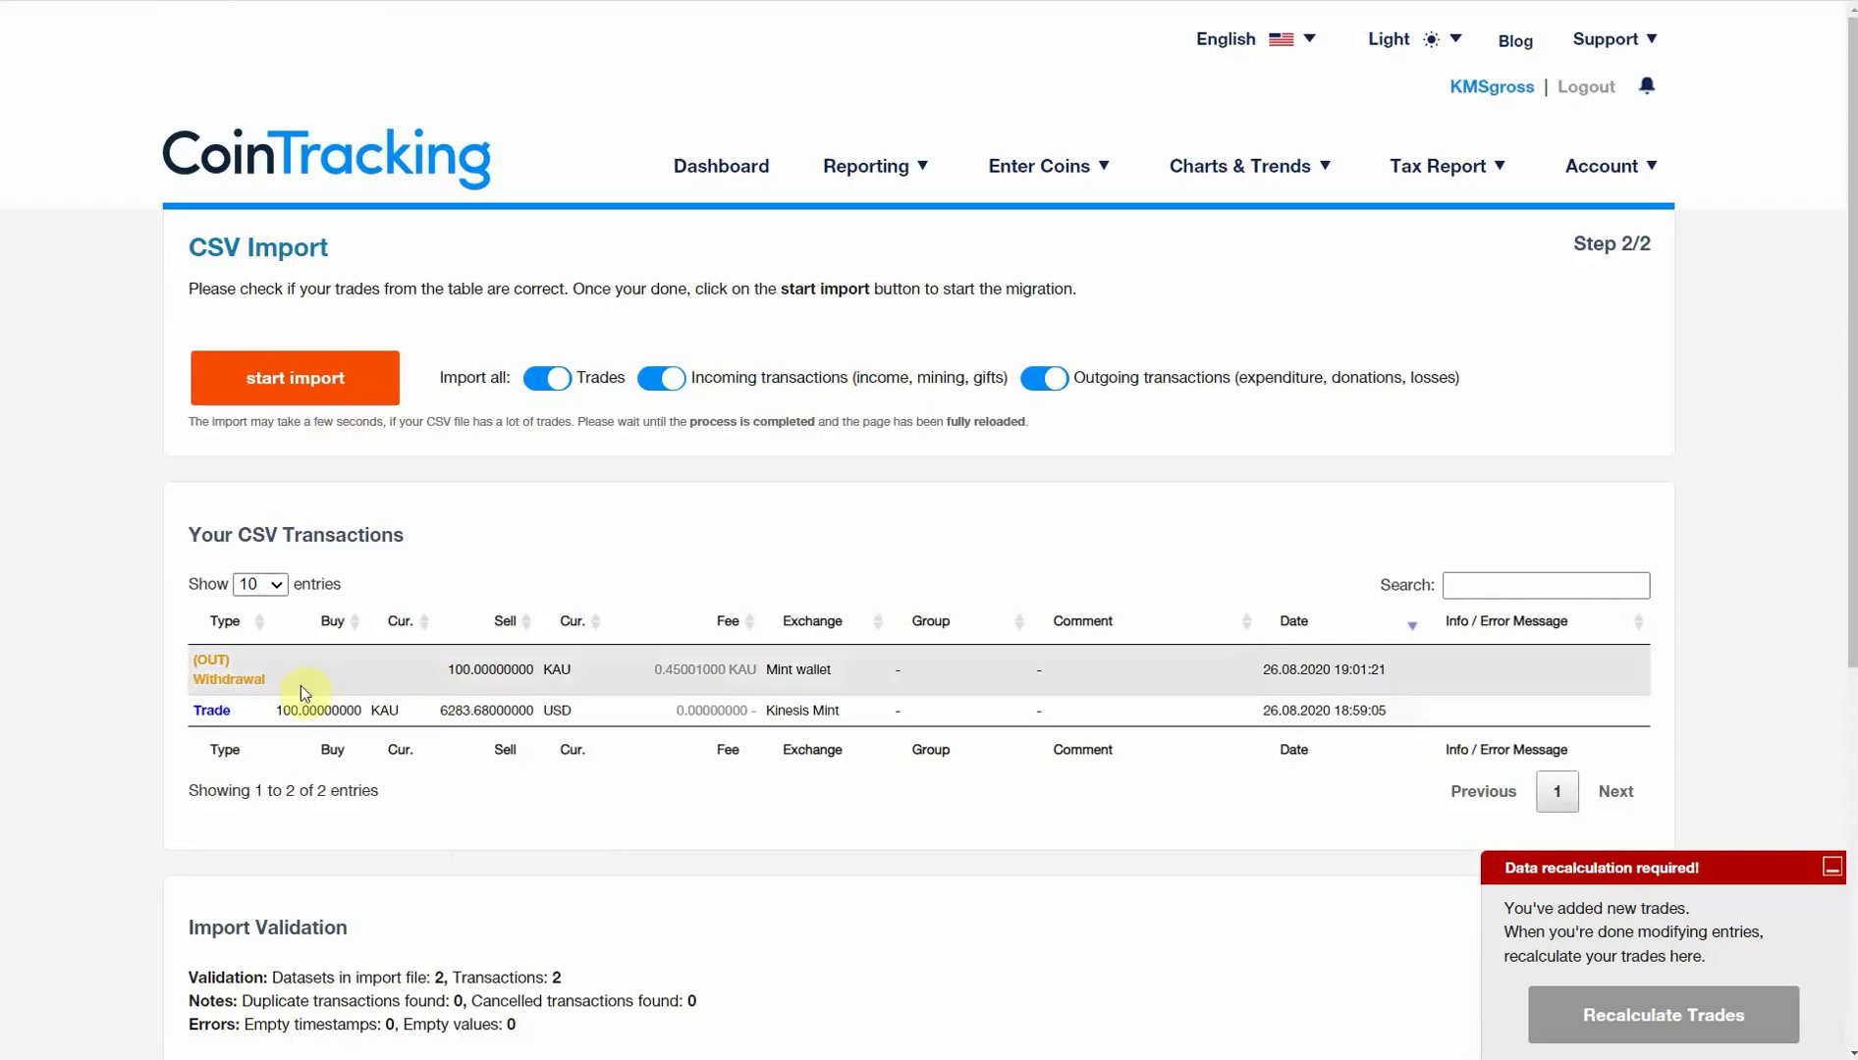
click(250, 374)
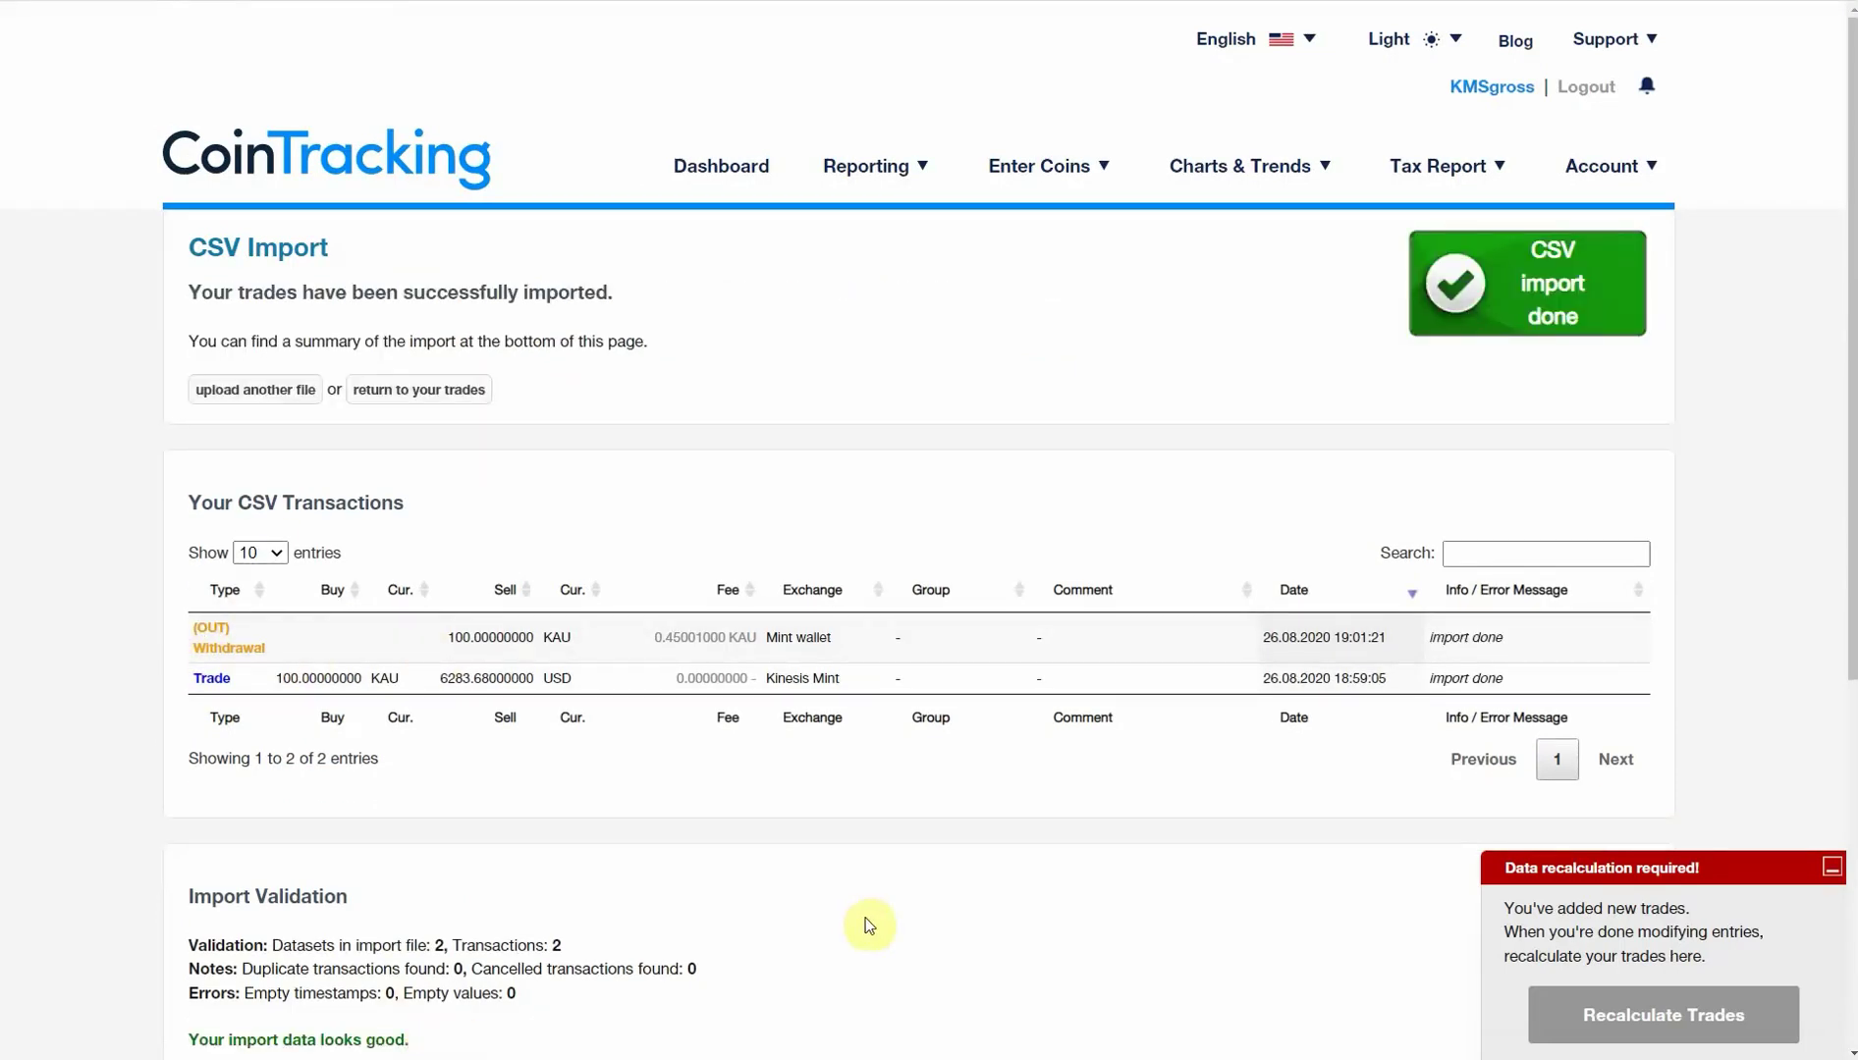
Open the Enter Coins list showing all eight imported transactions.
mouse_move(1026, 169)
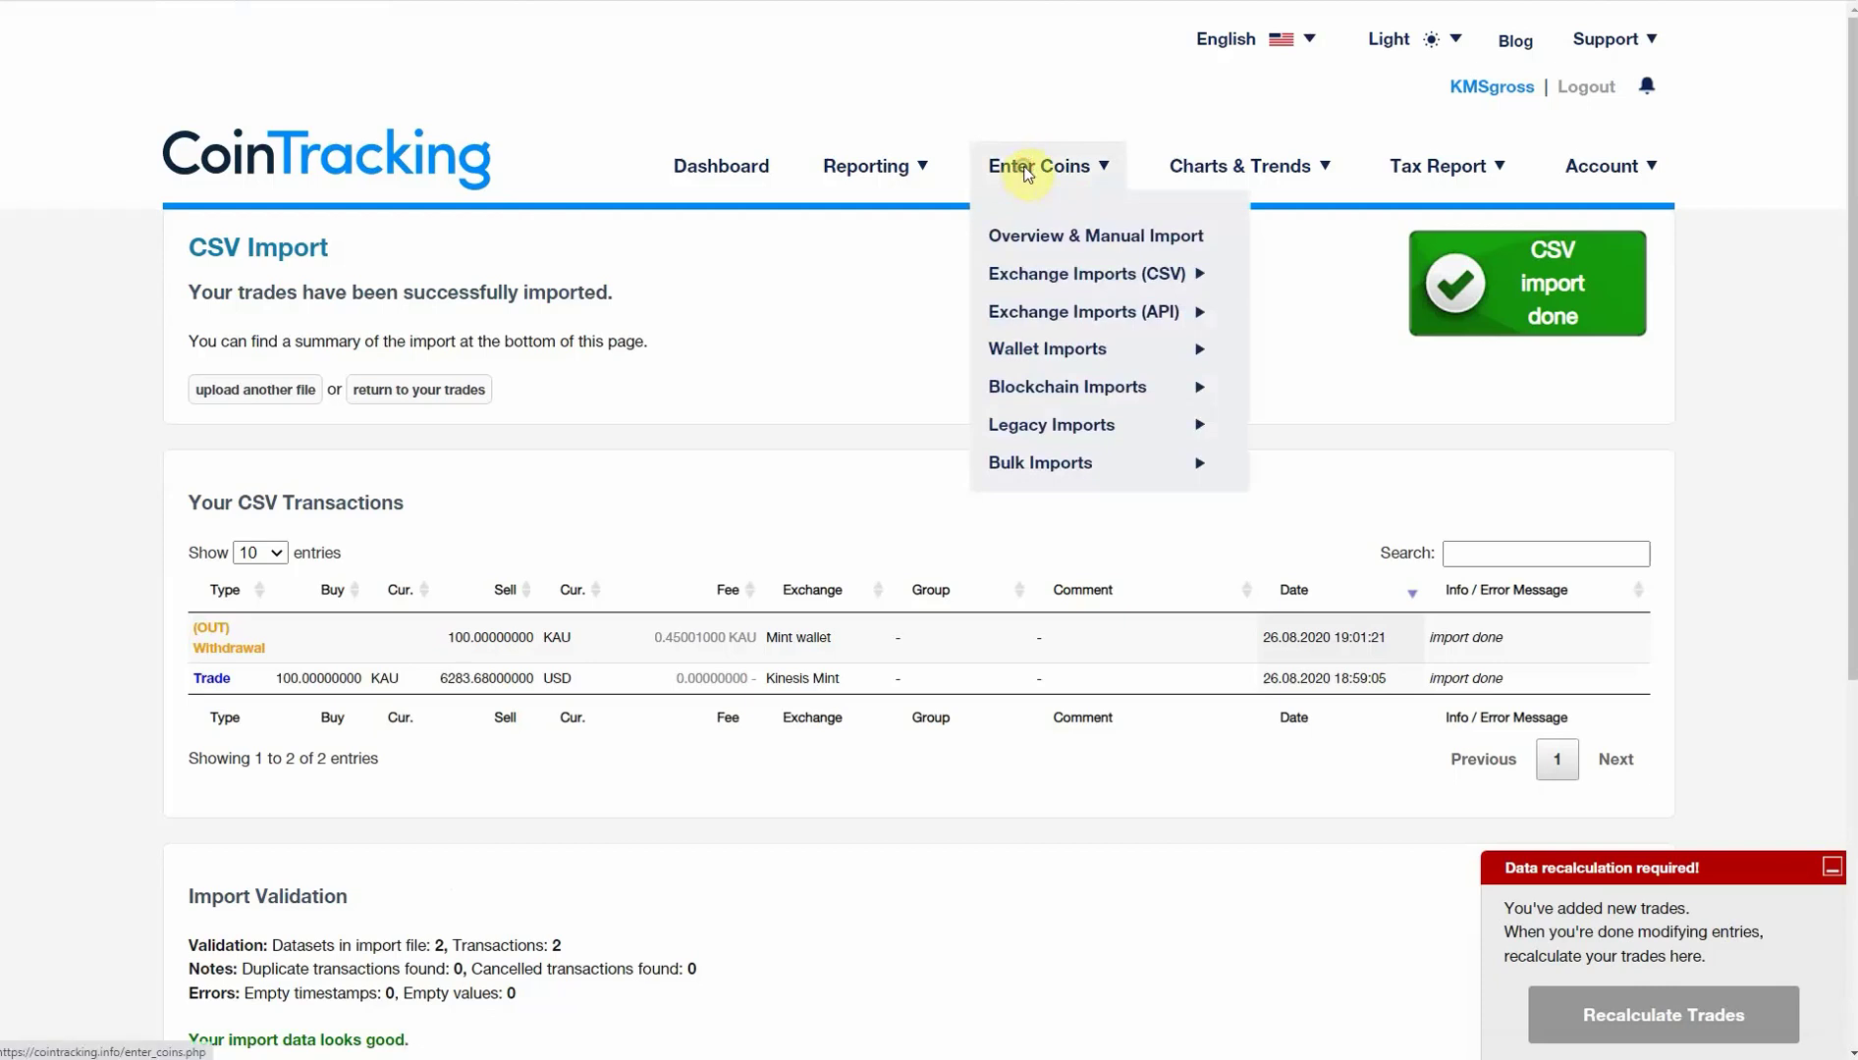
click(1026, 175)
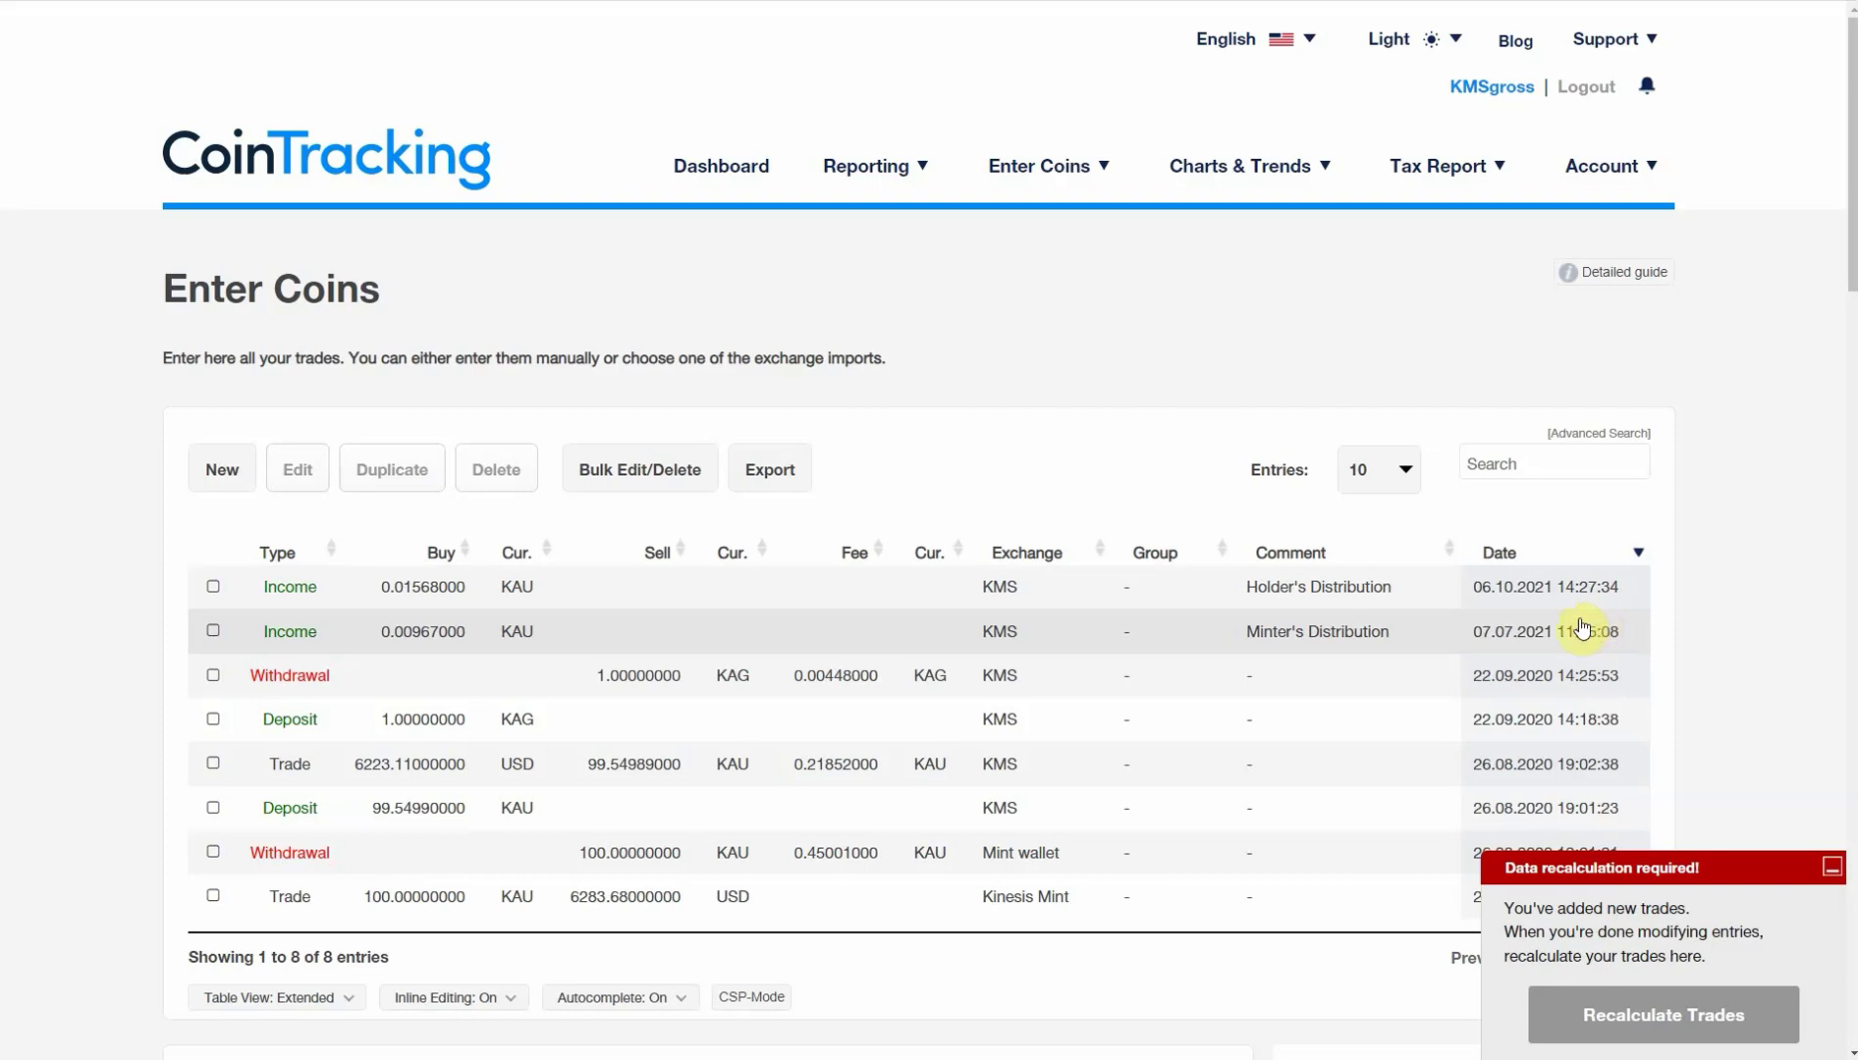
Edit the 07.07.2021 Minter's Distribution income's GBP value field, then view the gold-in-GBP chart.
click(212, 632)
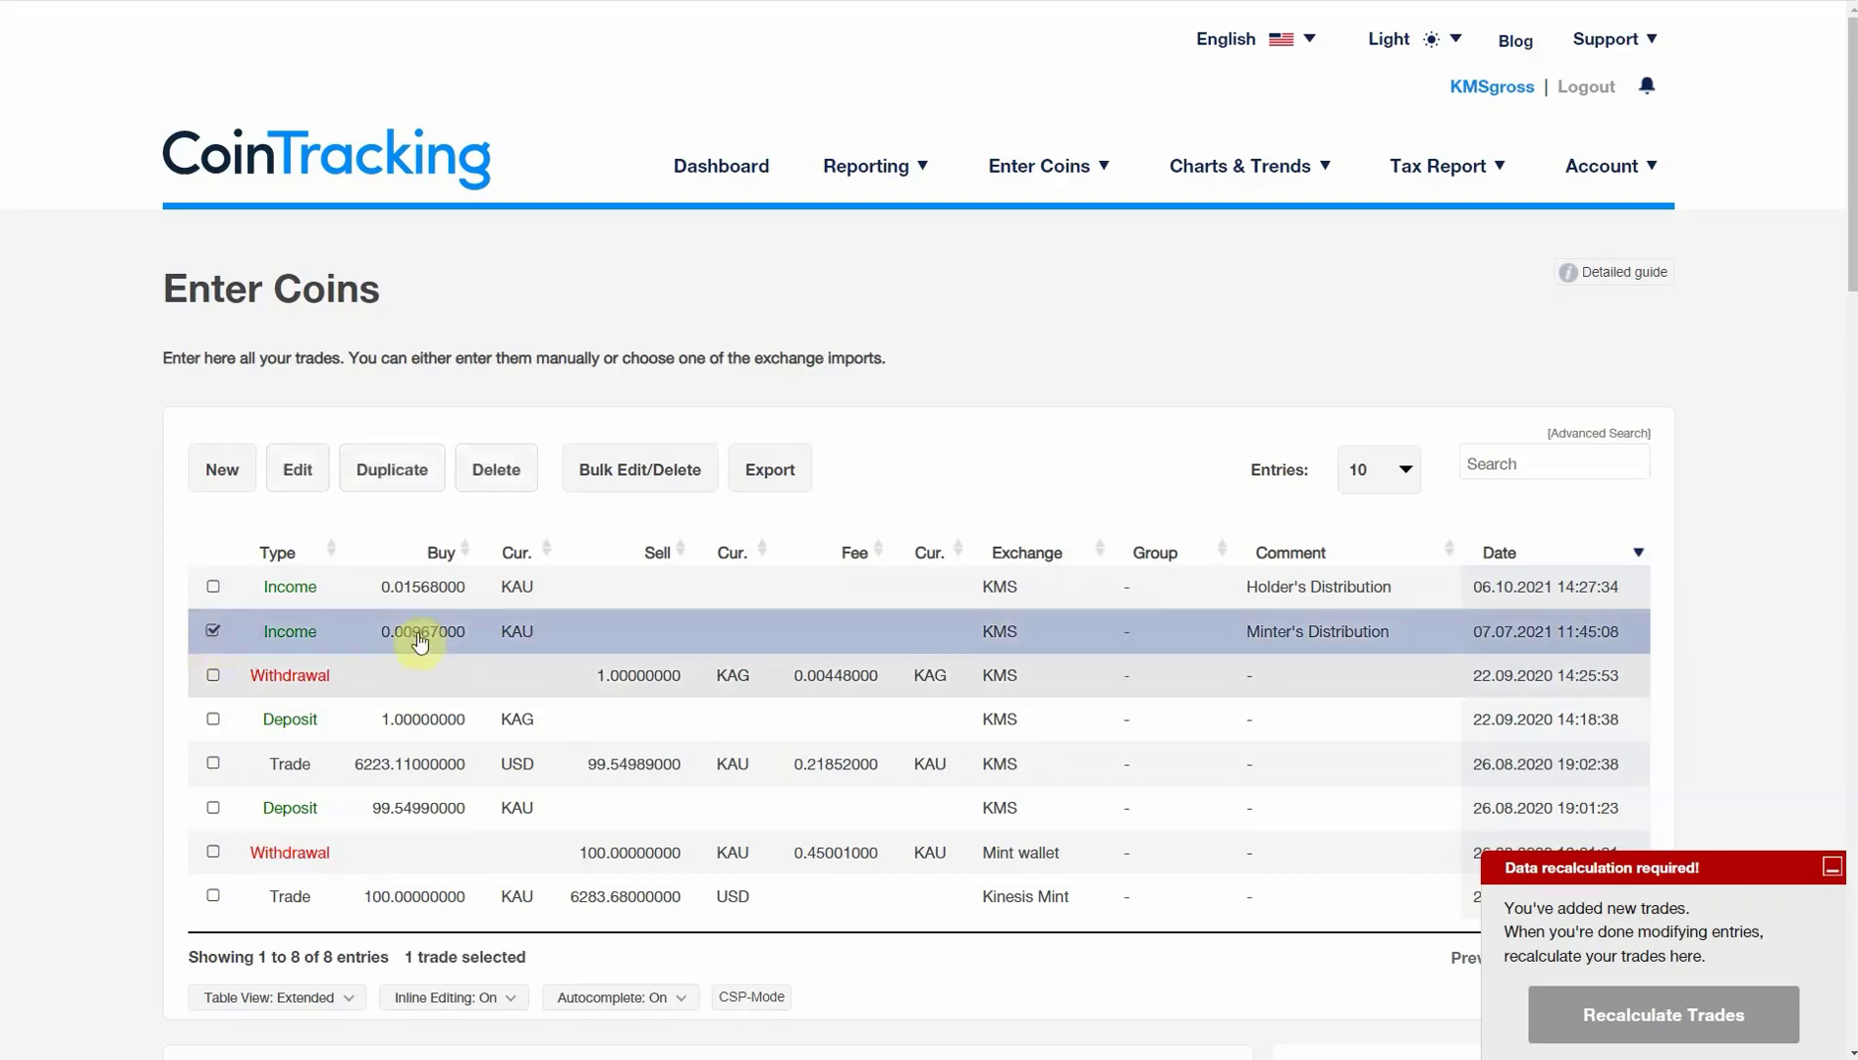
click(300, 479)
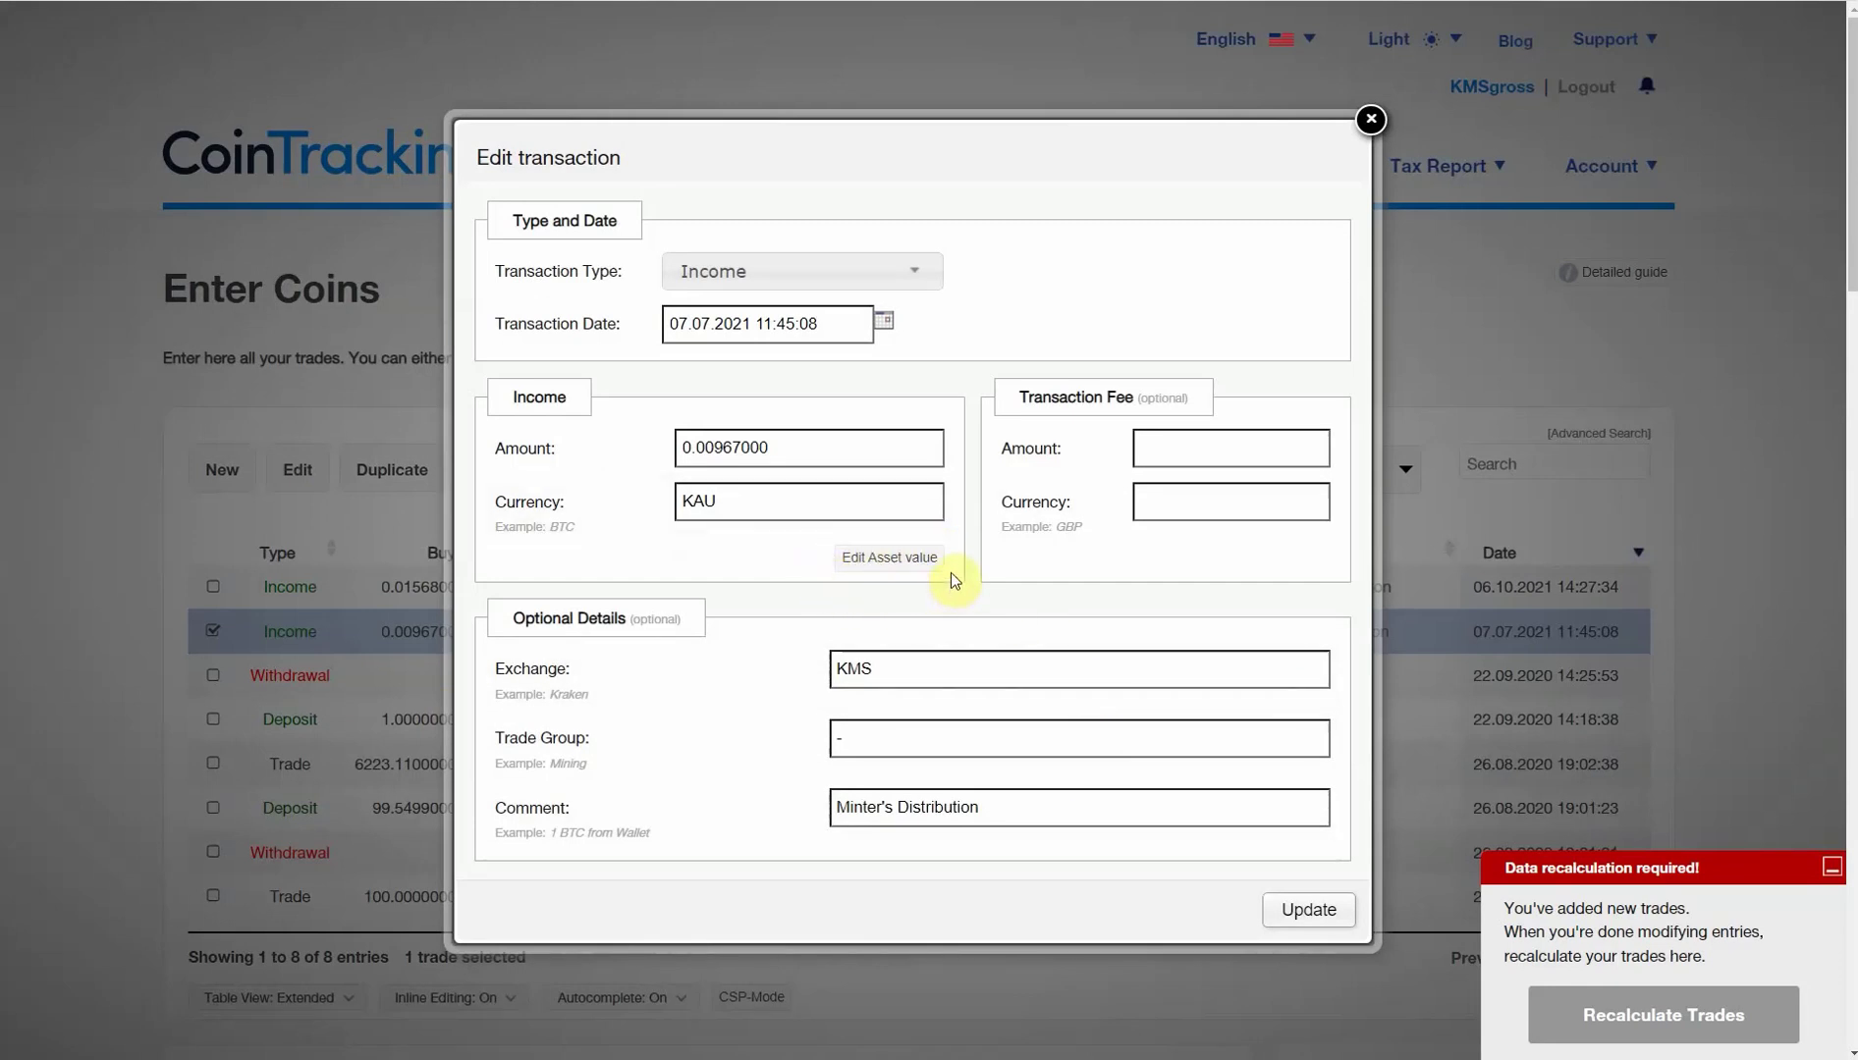
click(907, 574)
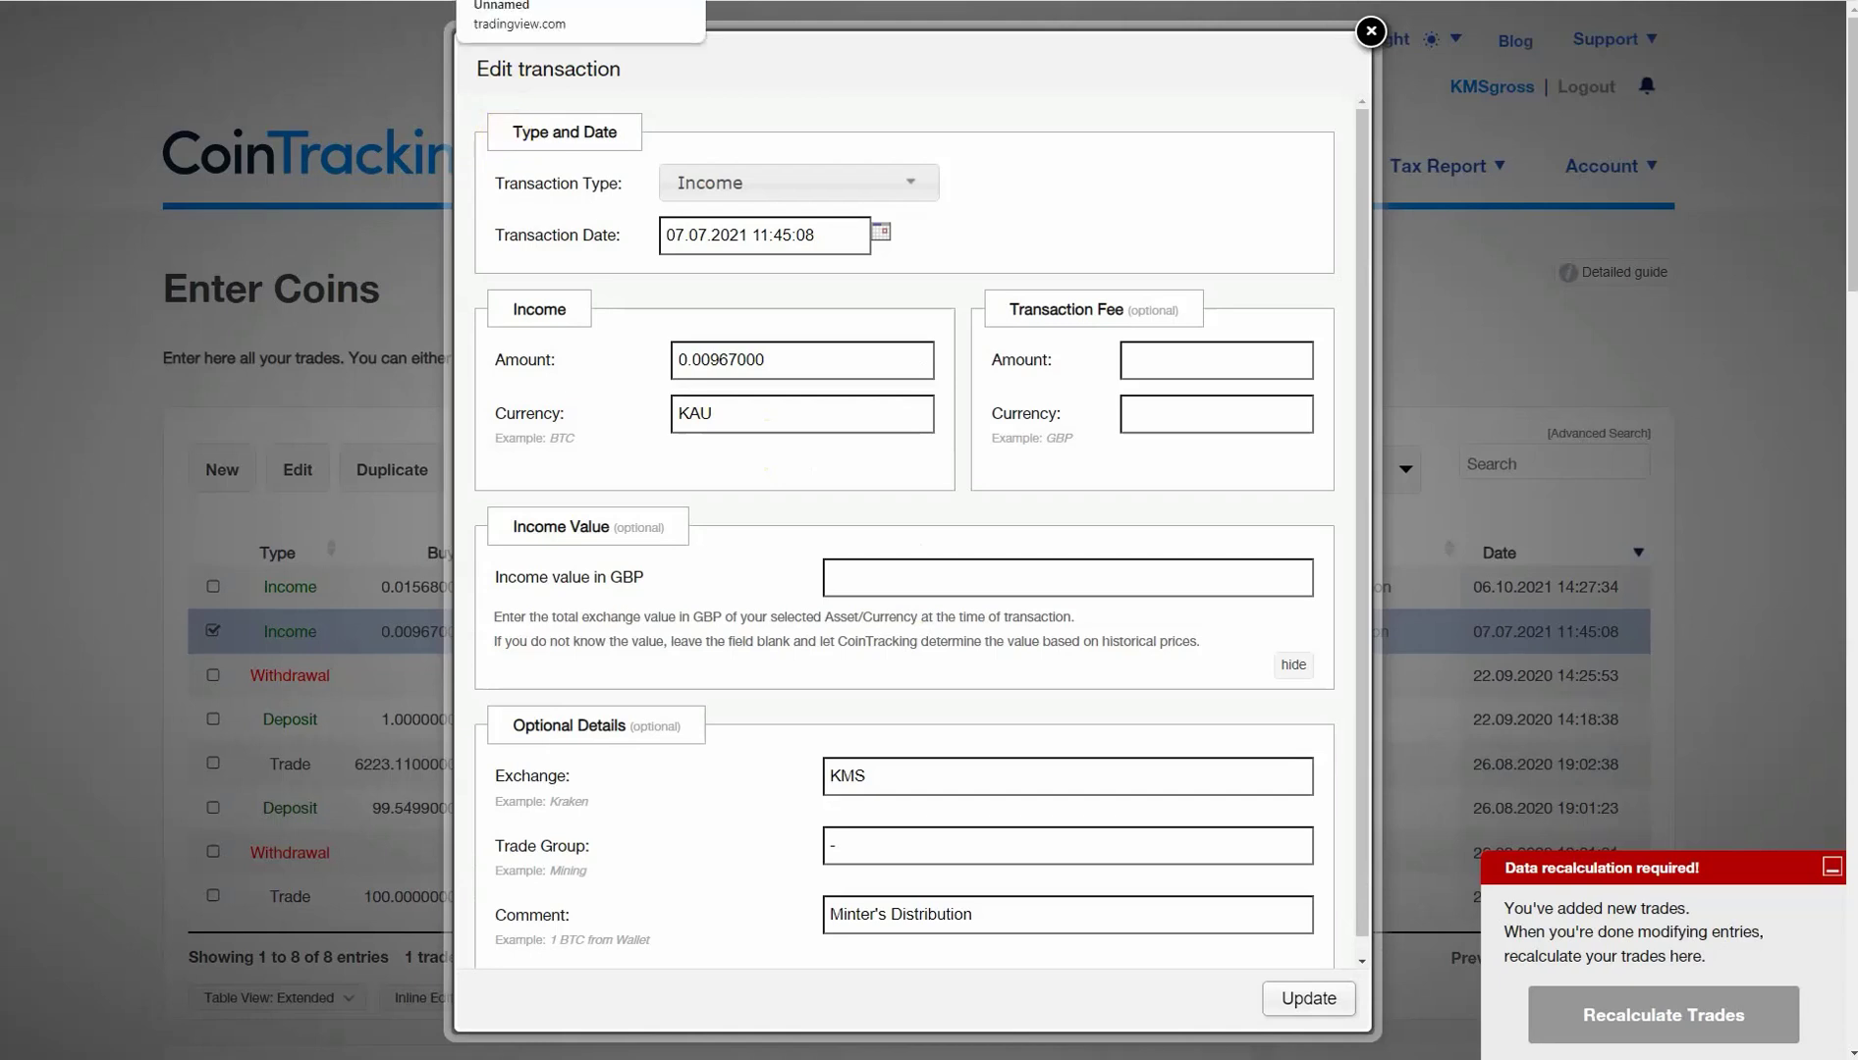
click(550, 0)
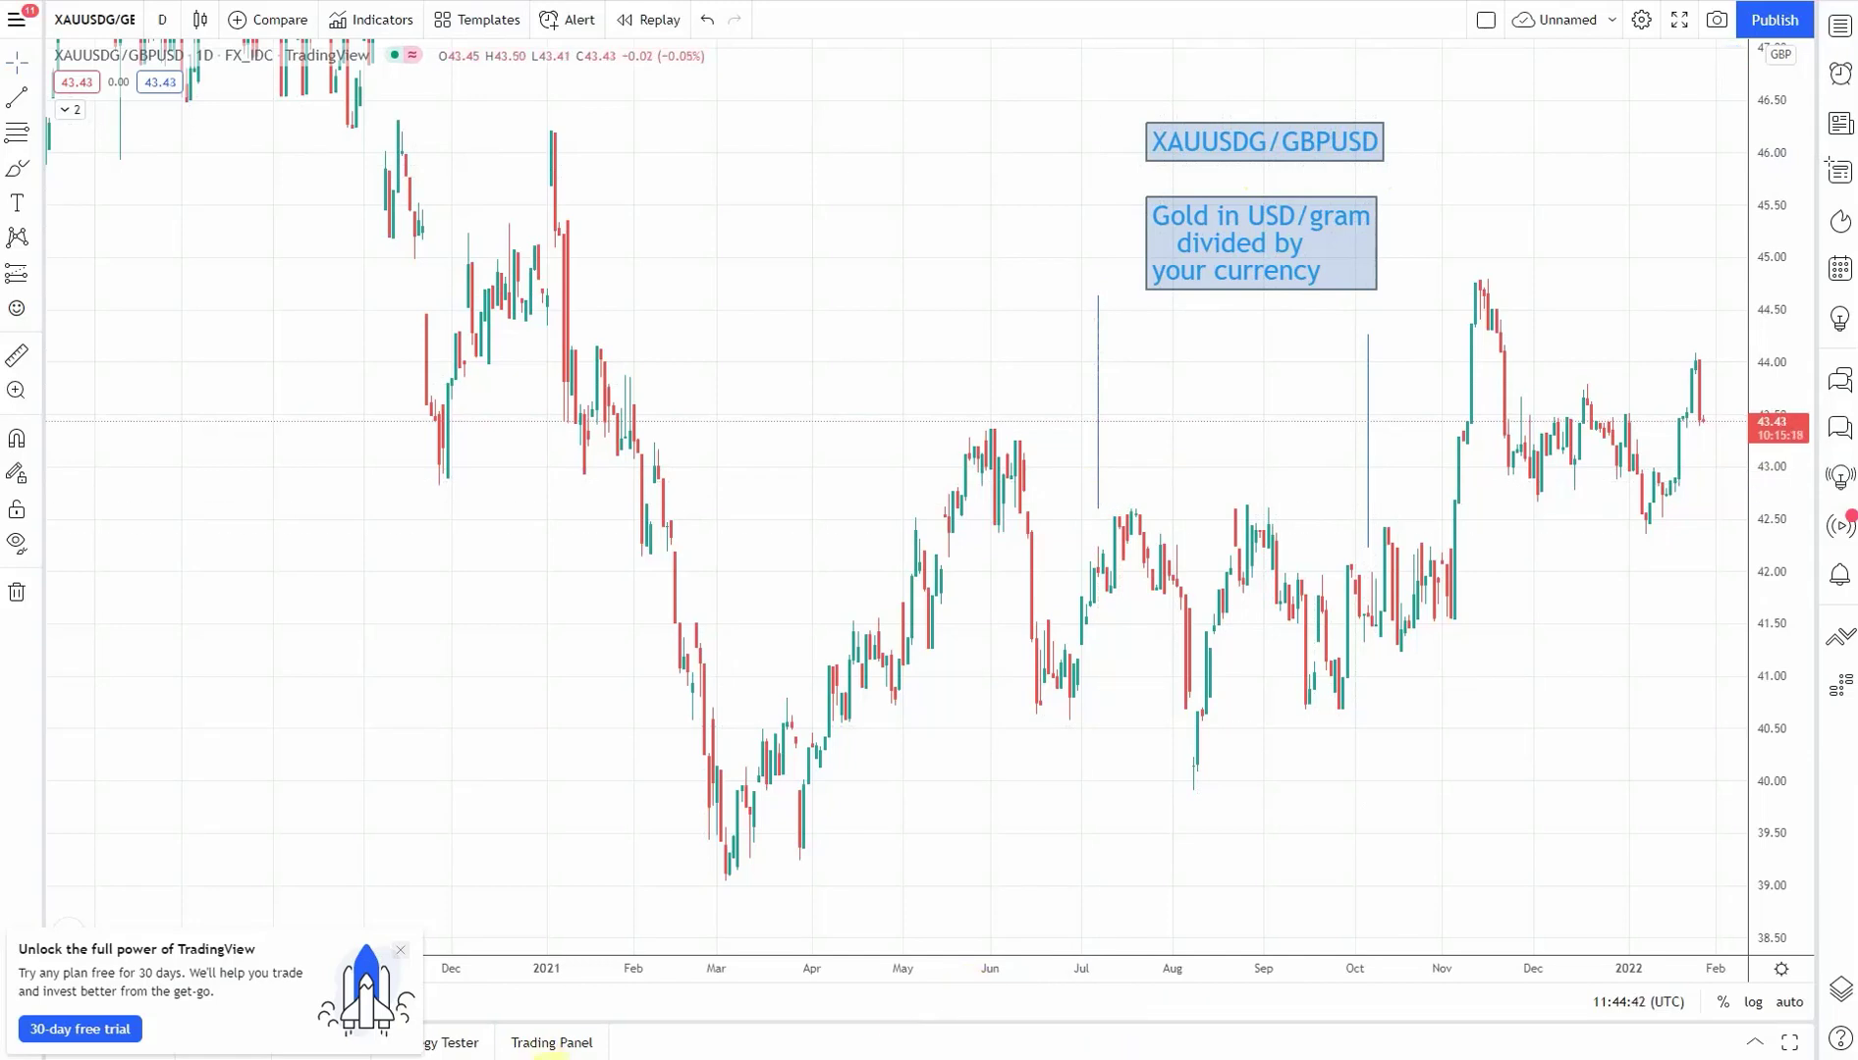
Compute 41.99 × 0.00967 = 0.4060433 in Calculator.
key(XF86Calculator)
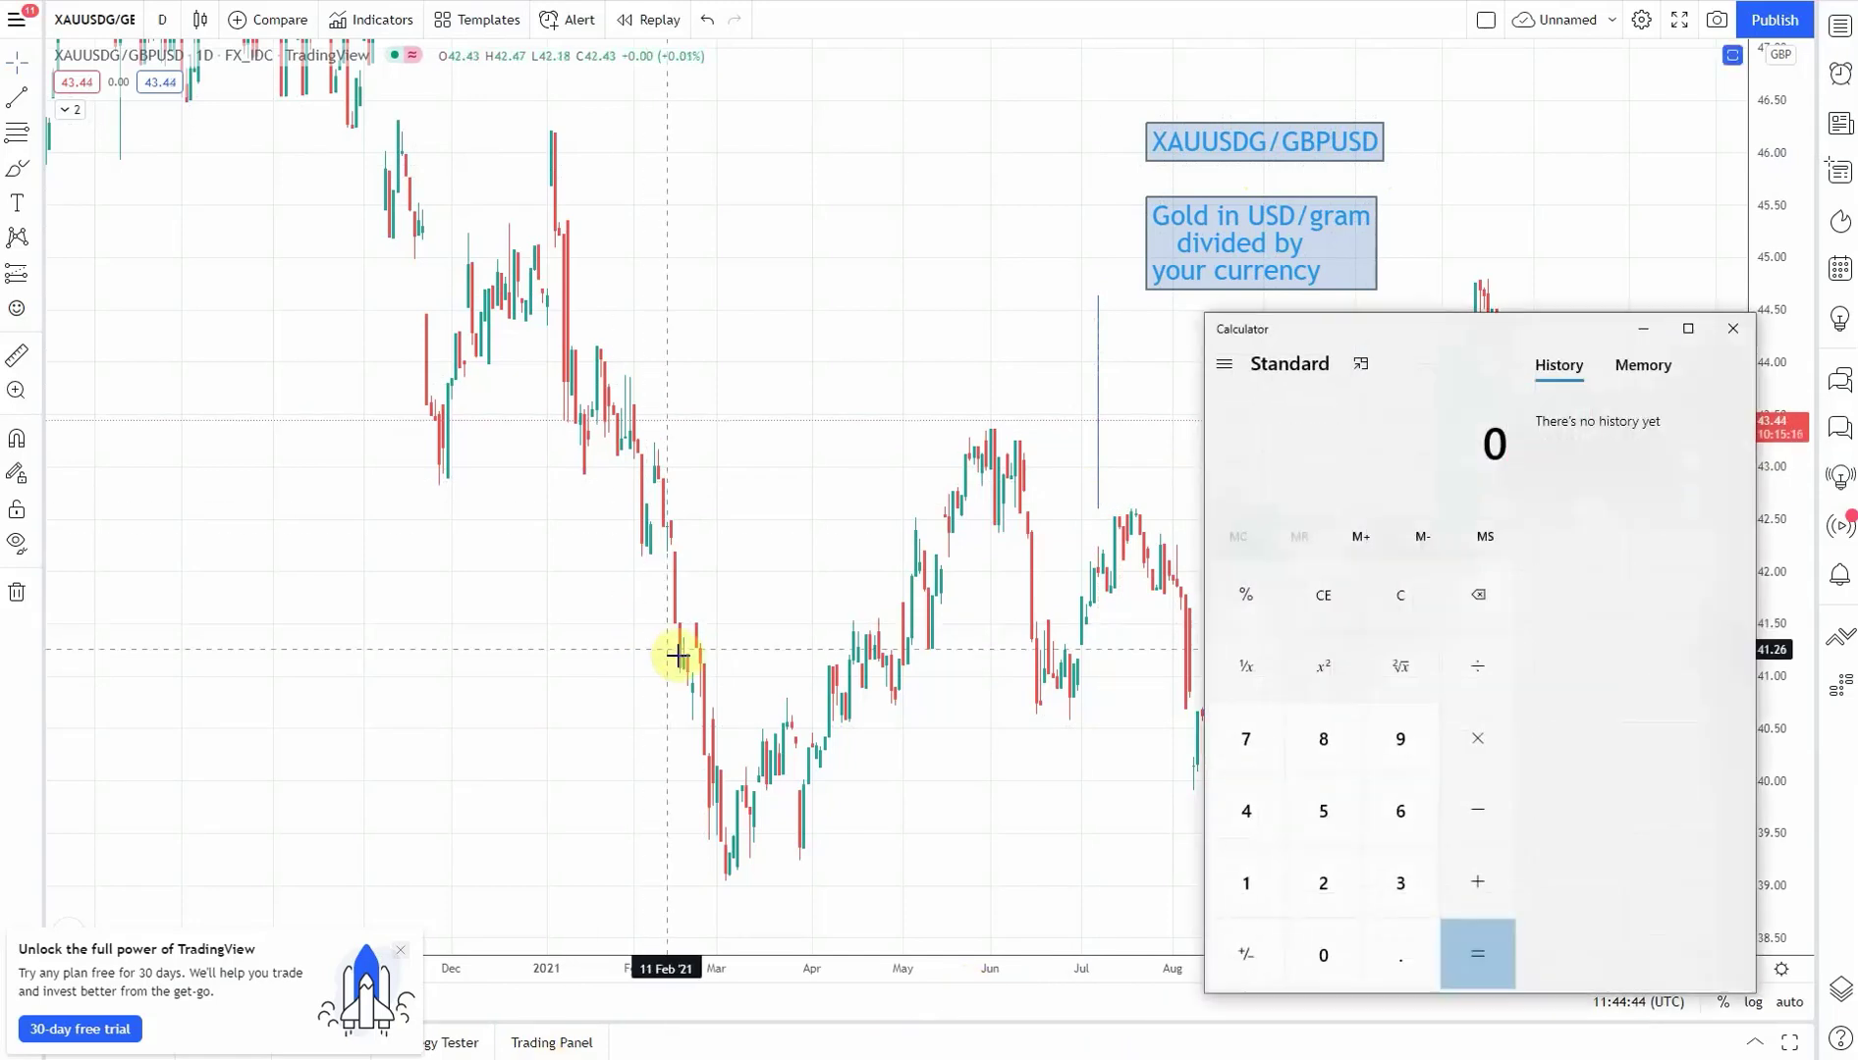
click(1256, 822)
click(1257, 877)
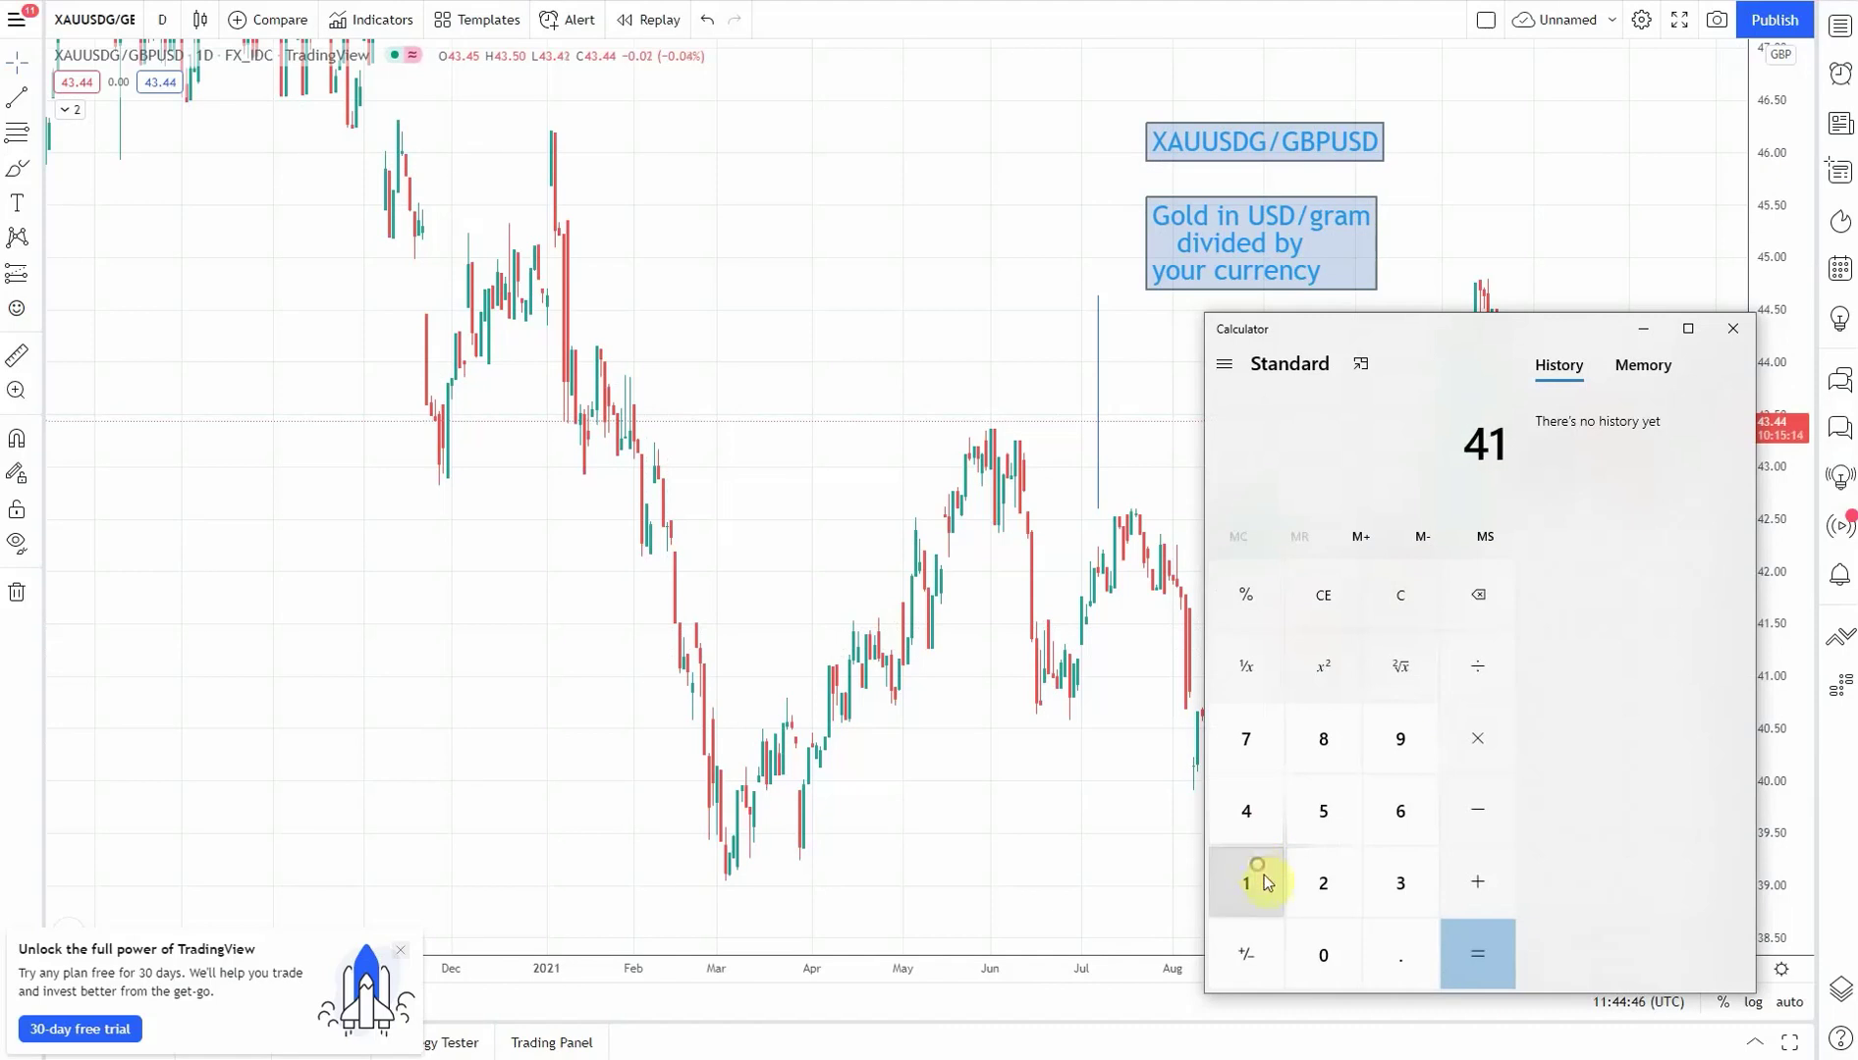
click(1401, 953)
click(1407, 774)
click(1404, 761)
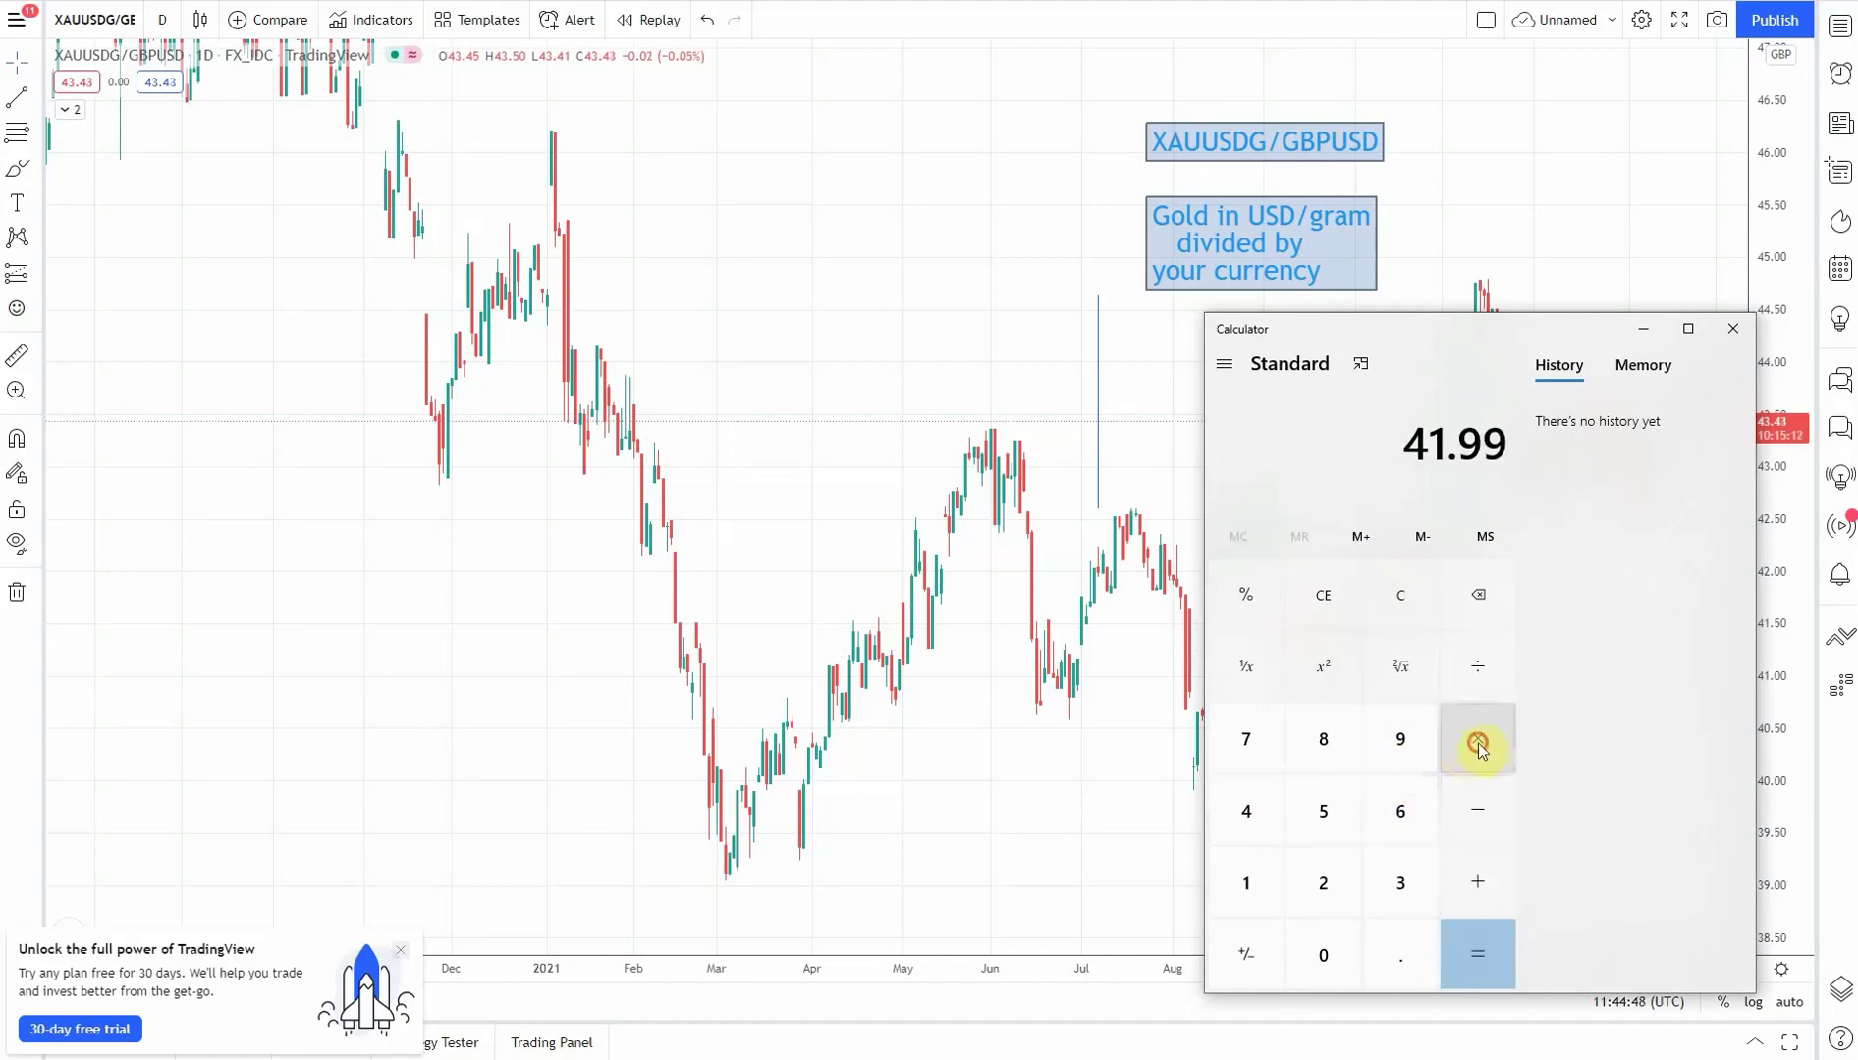
click(1478, 738)
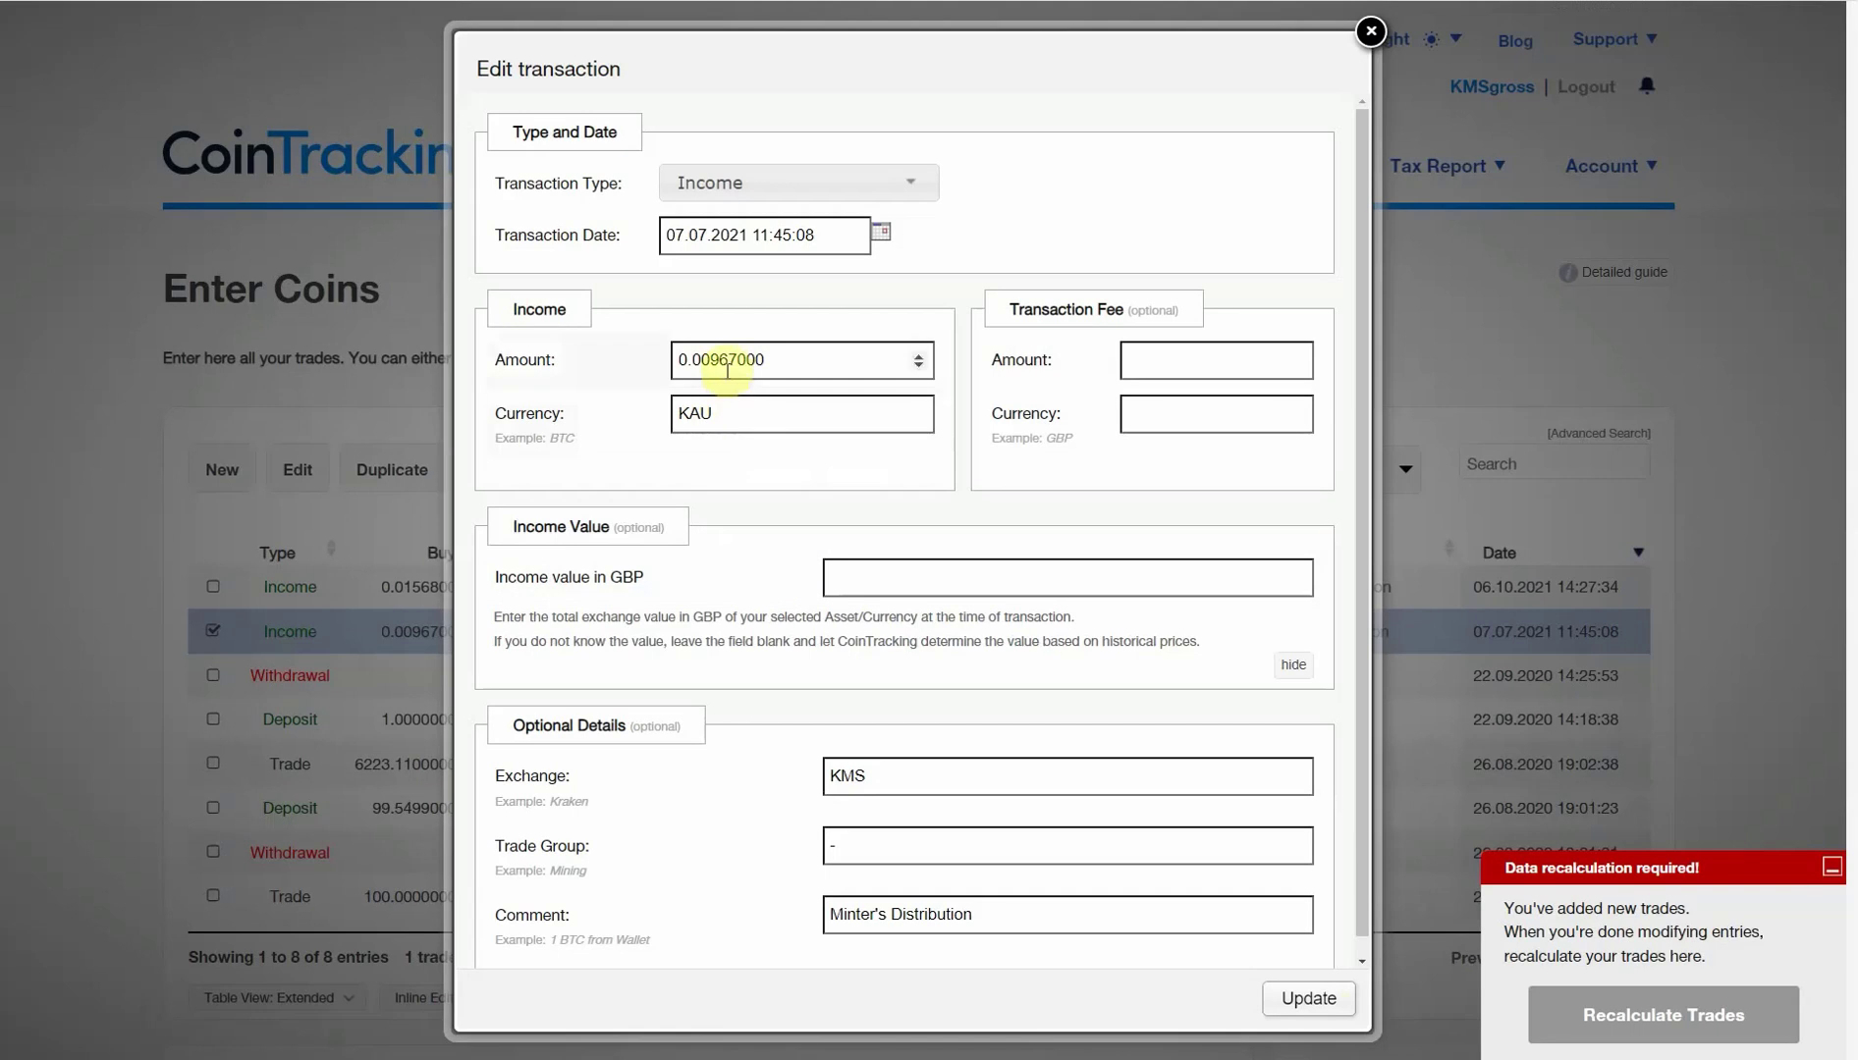
click(550, 1055)
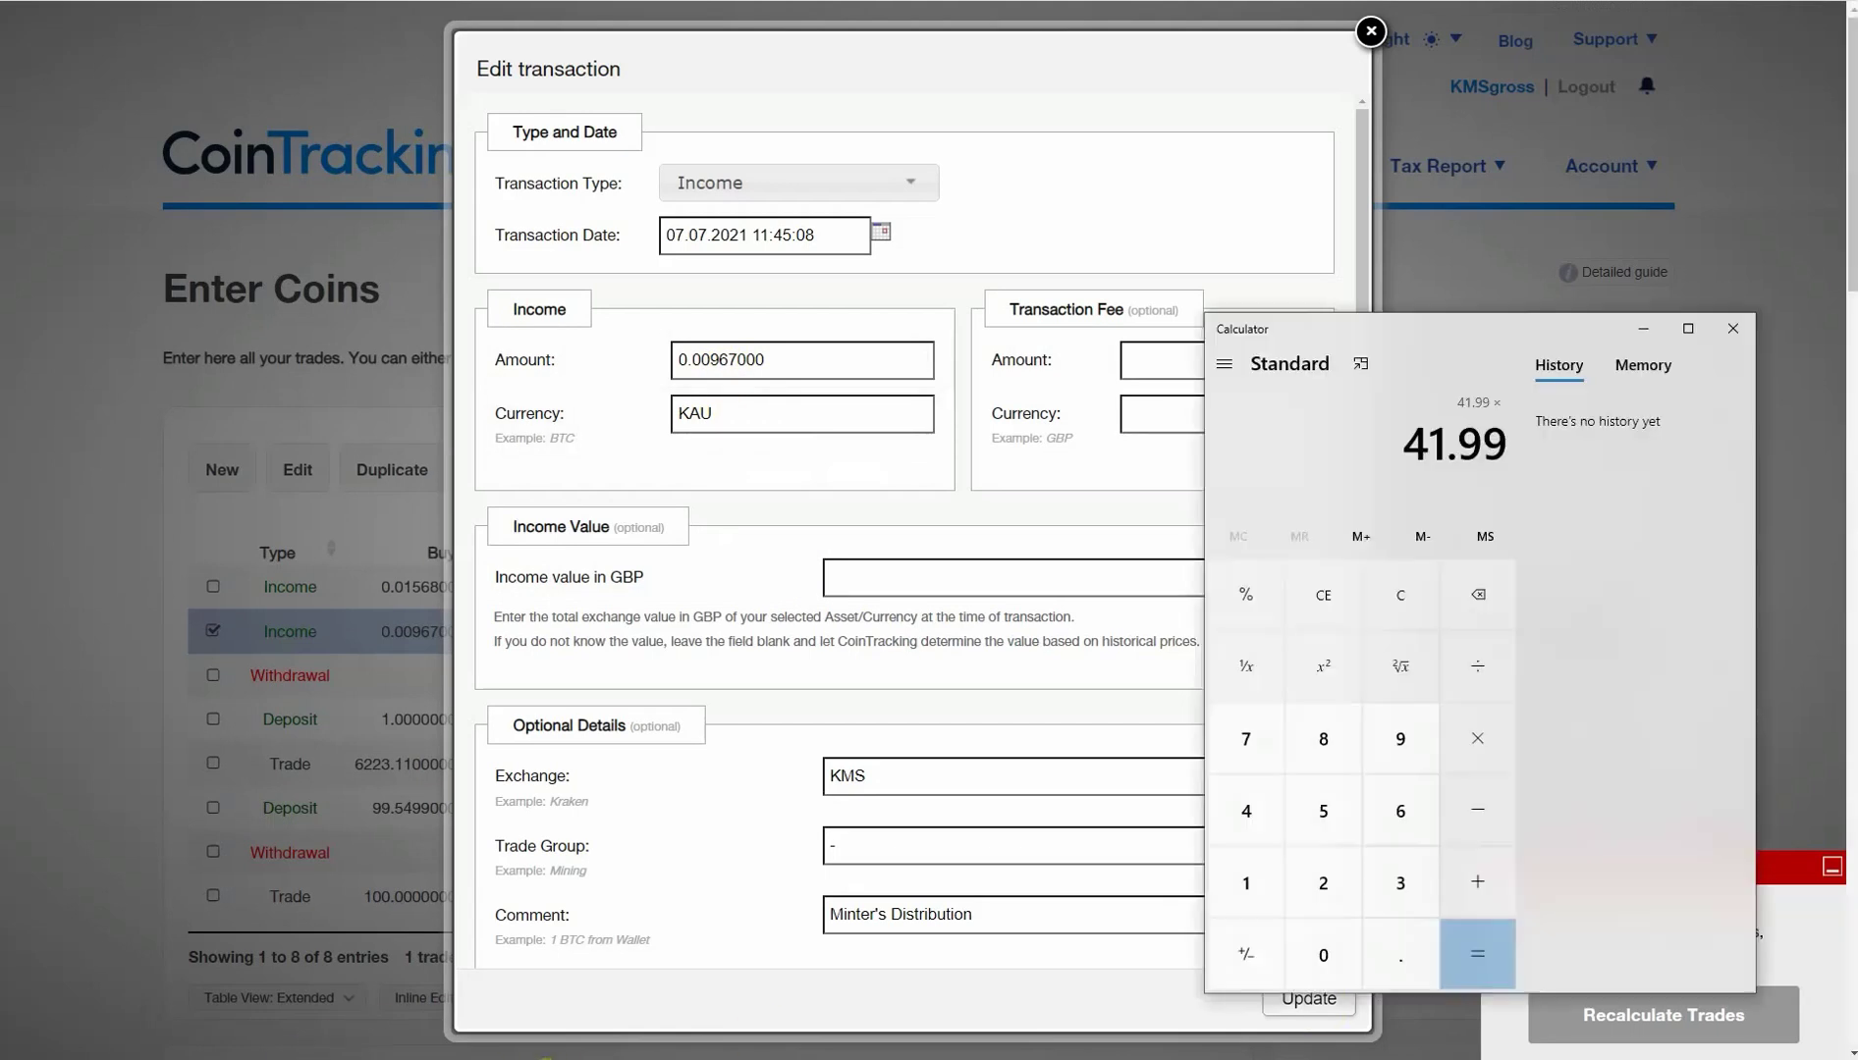
click(1394, 957)
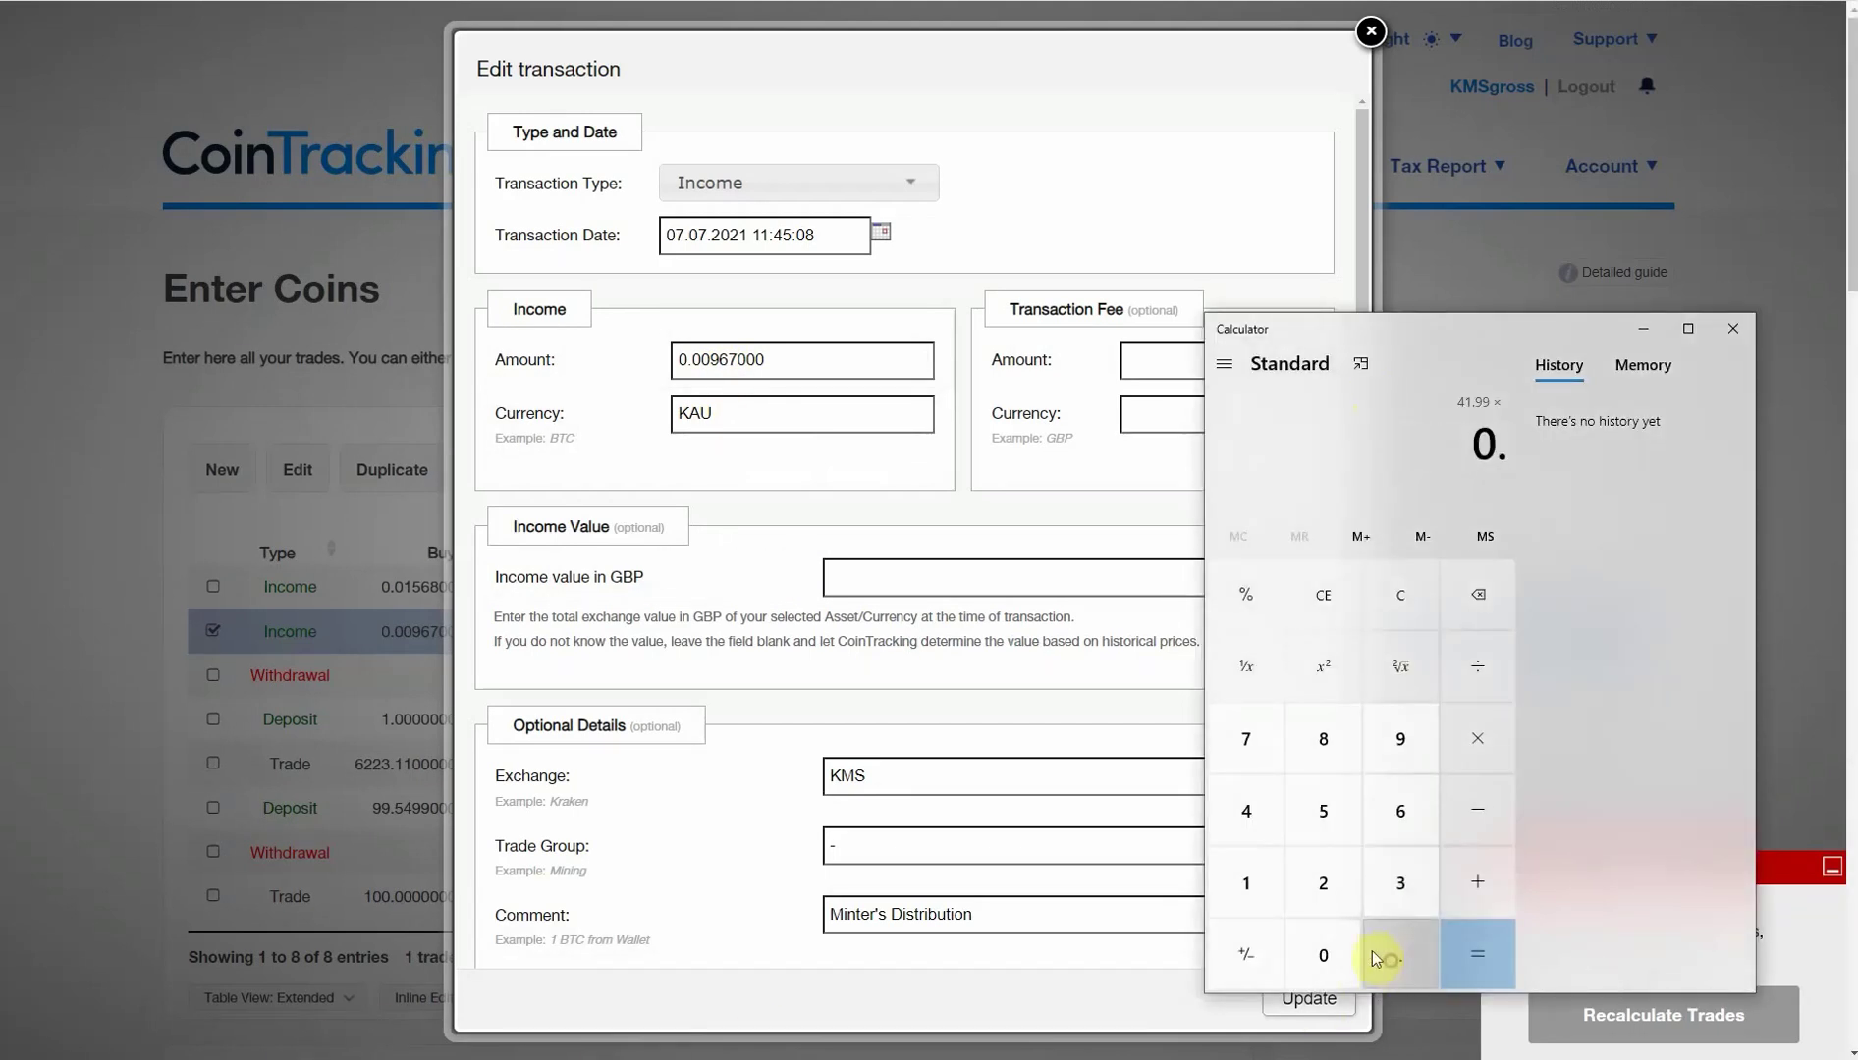
click(1323, 955)
click(1323, 955)
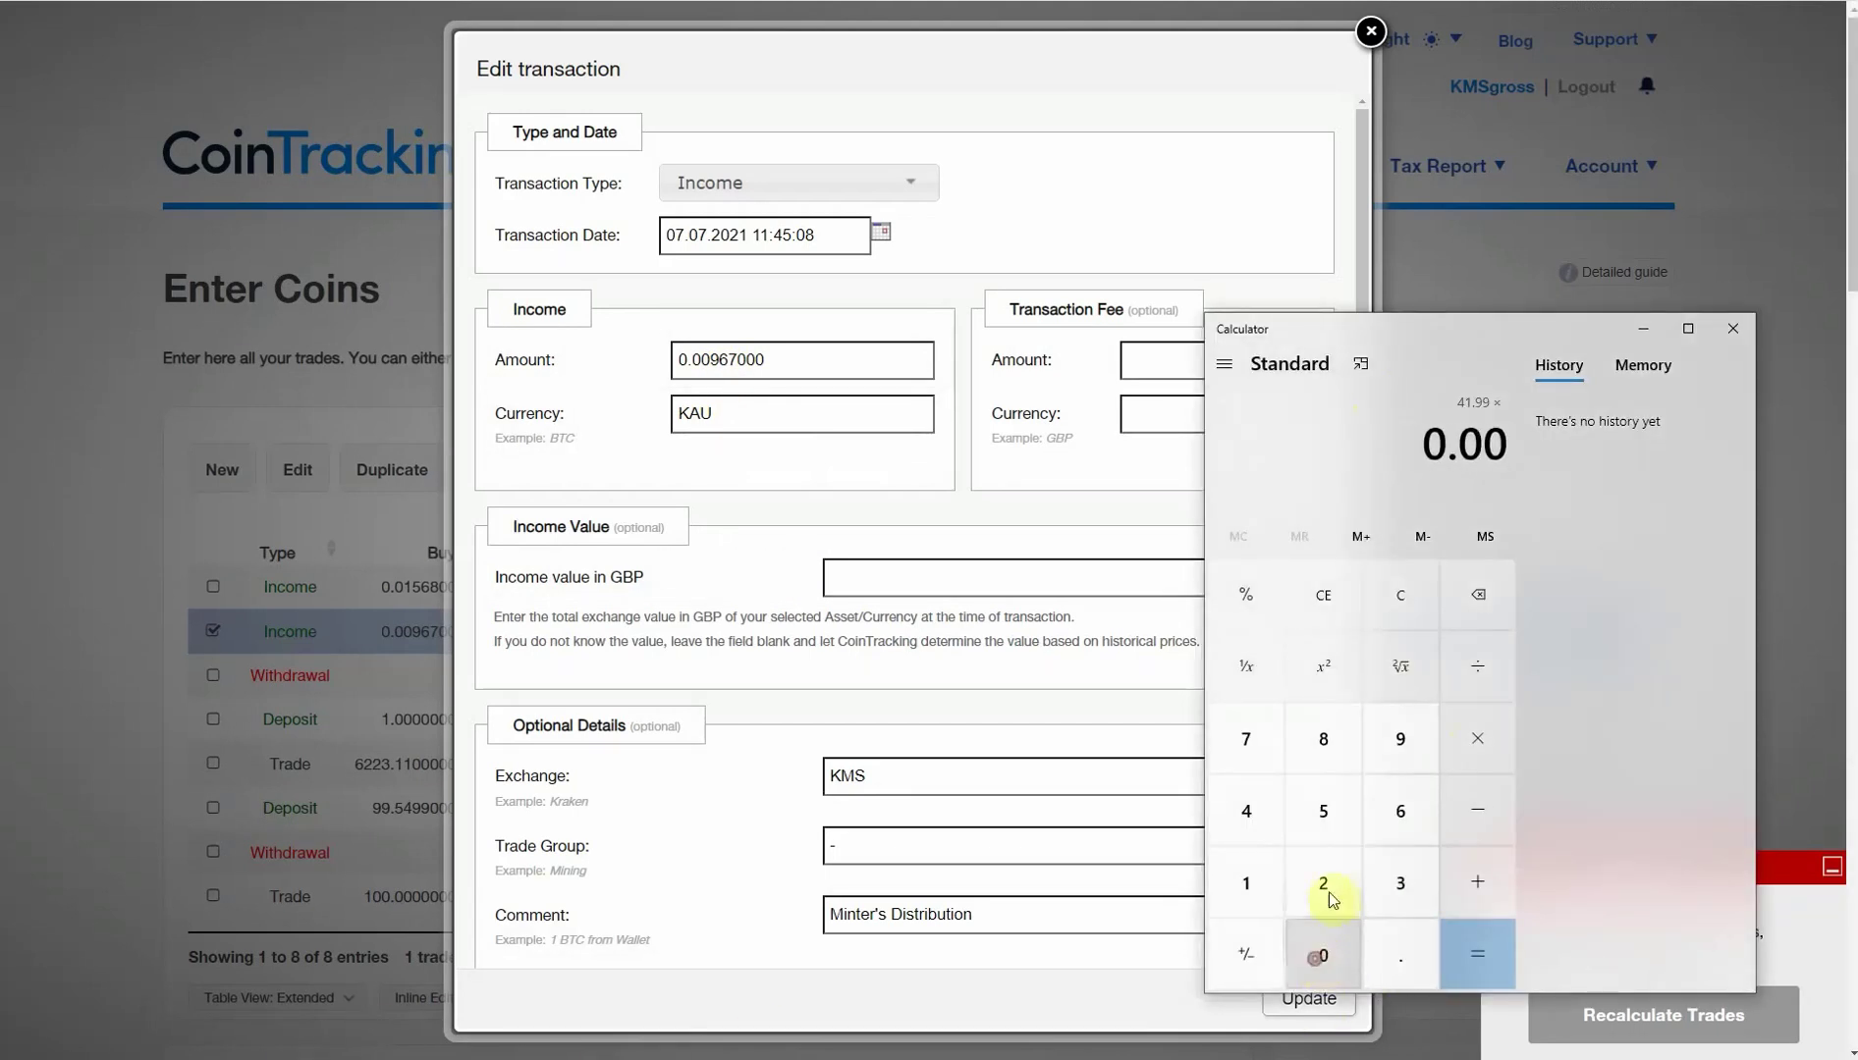
click(1399, 739)
click(1399, 824)
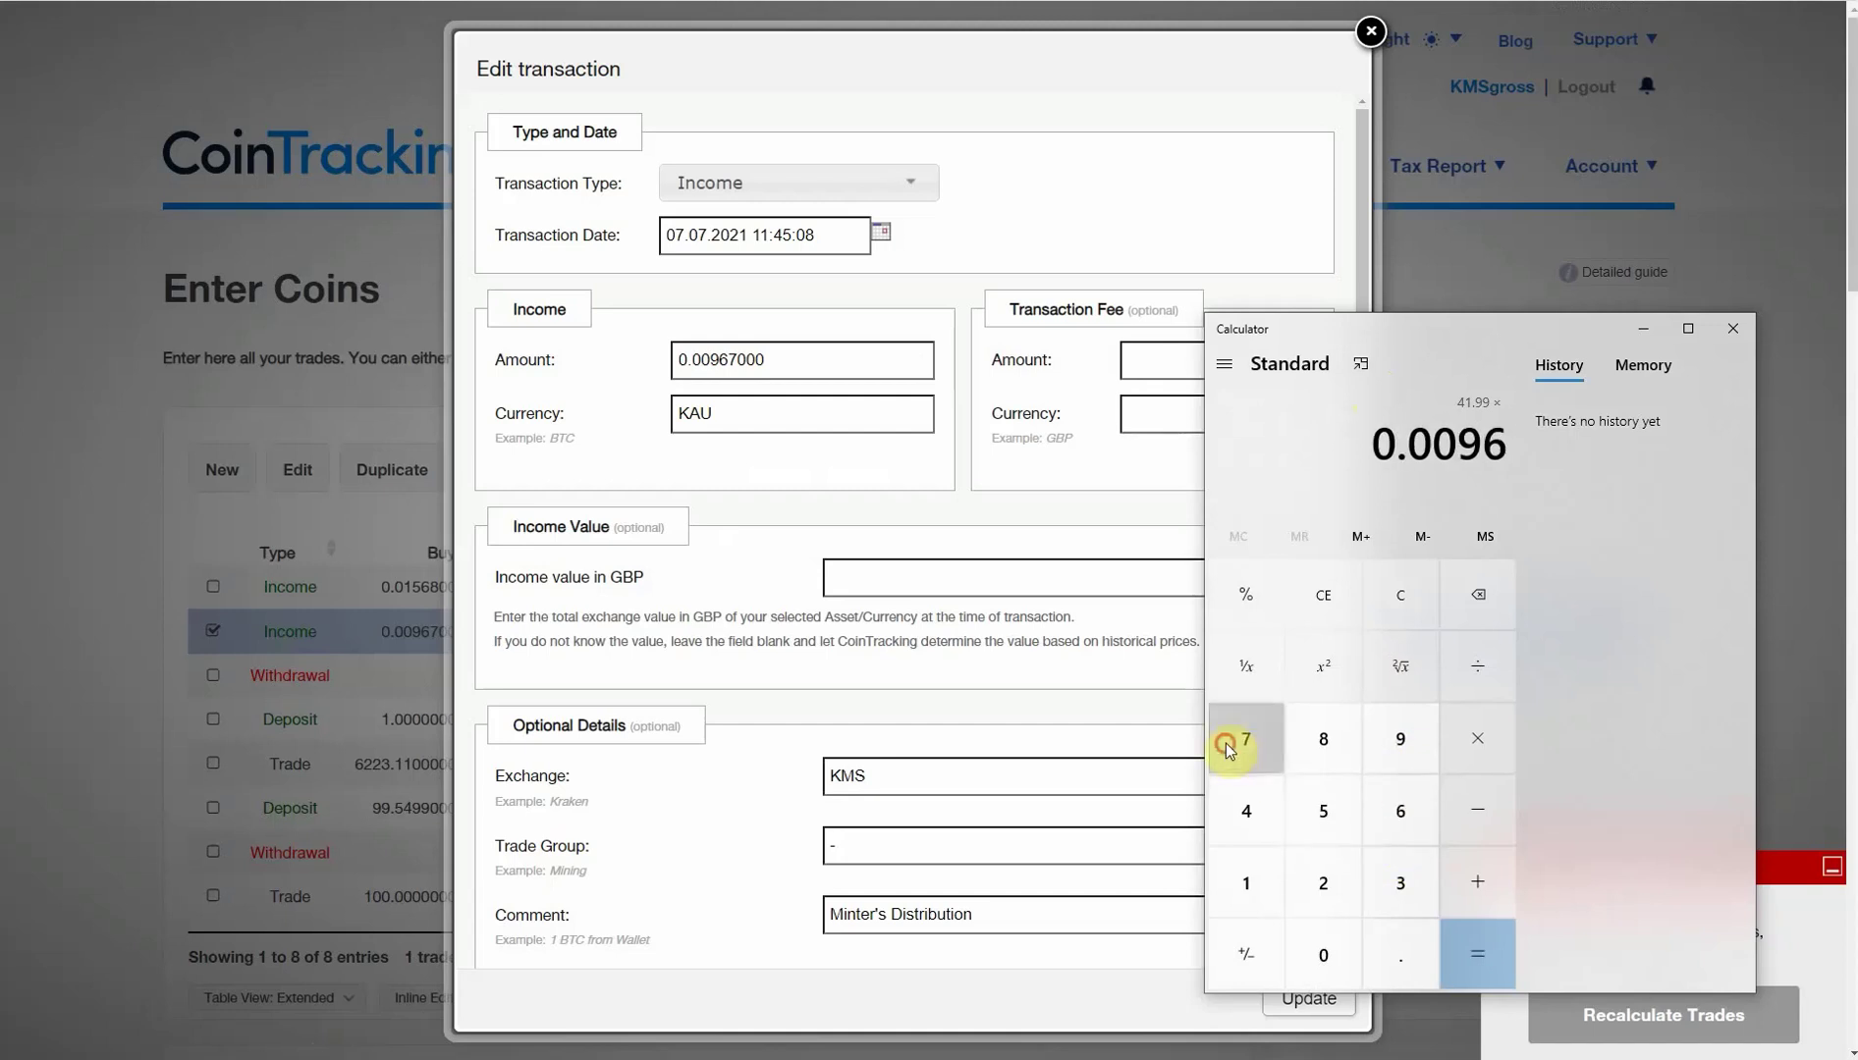
click(1245, 741)
click(1464, 940)
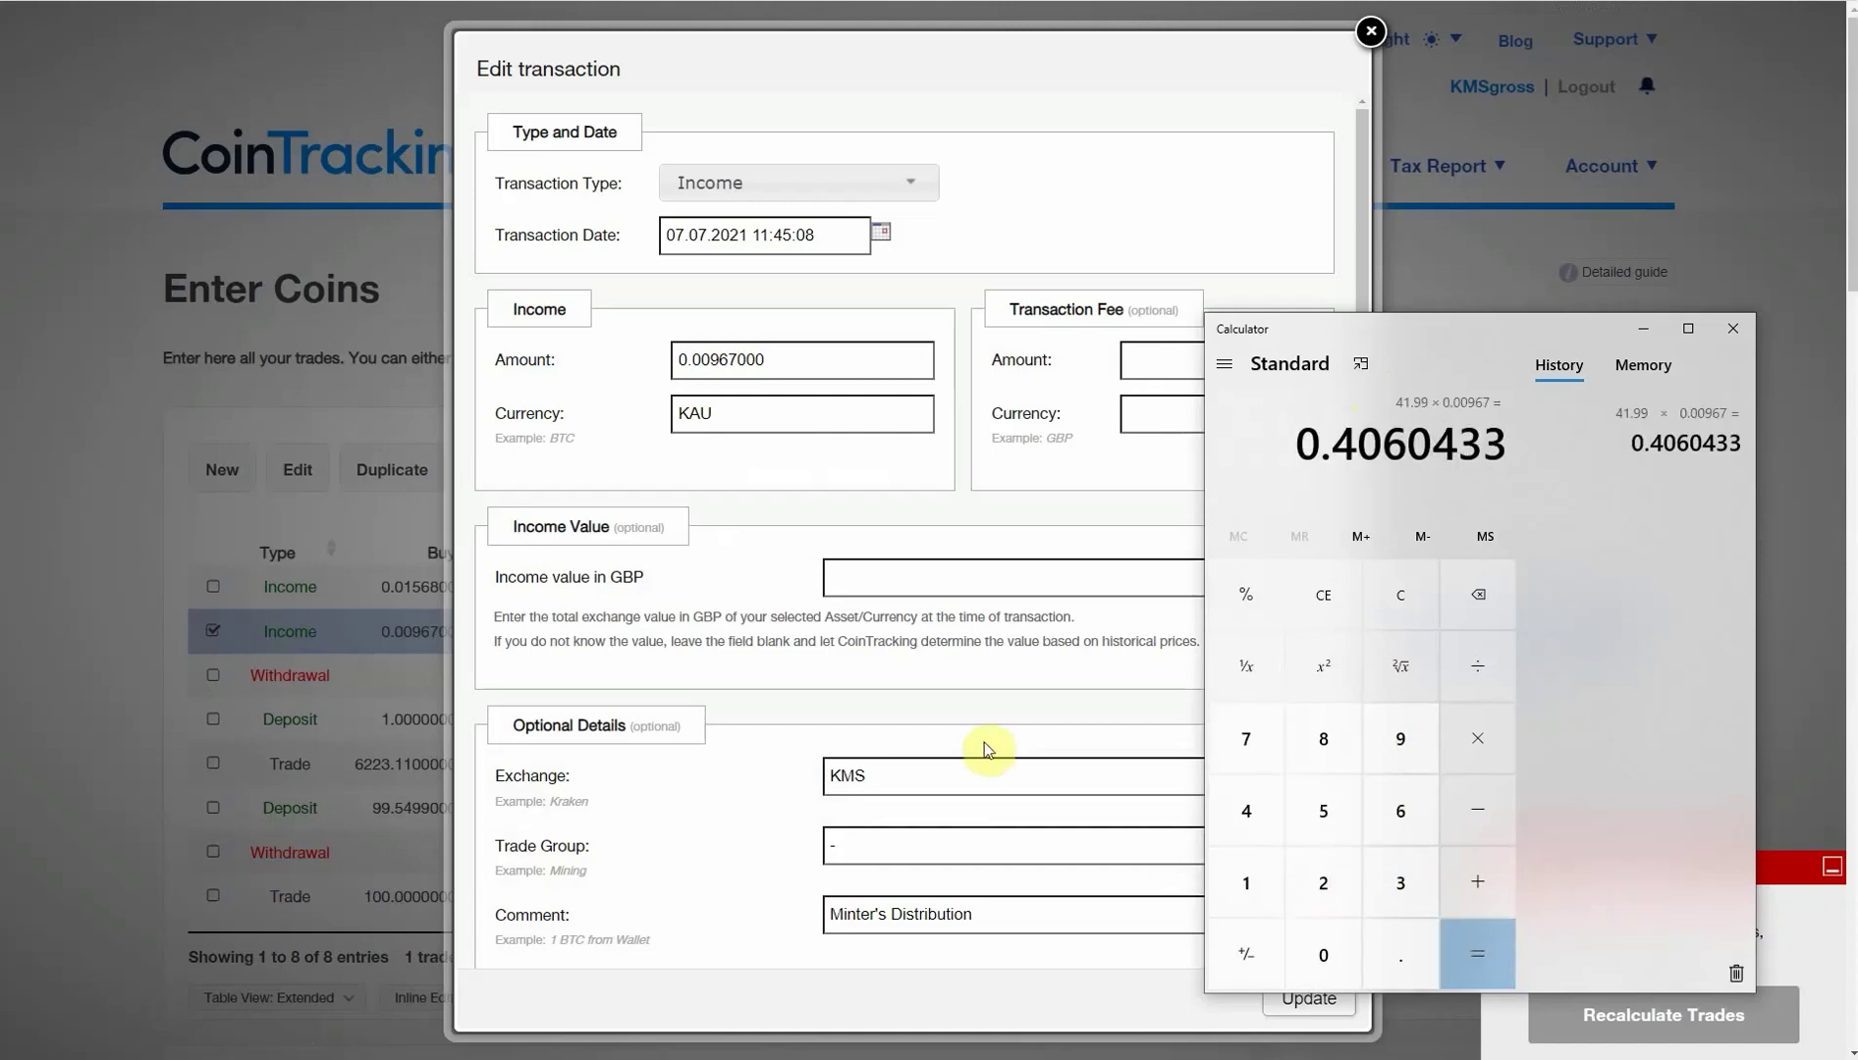
Save 0.41 as the July income's value in GBP.
click(850, 588)
text(0.41)
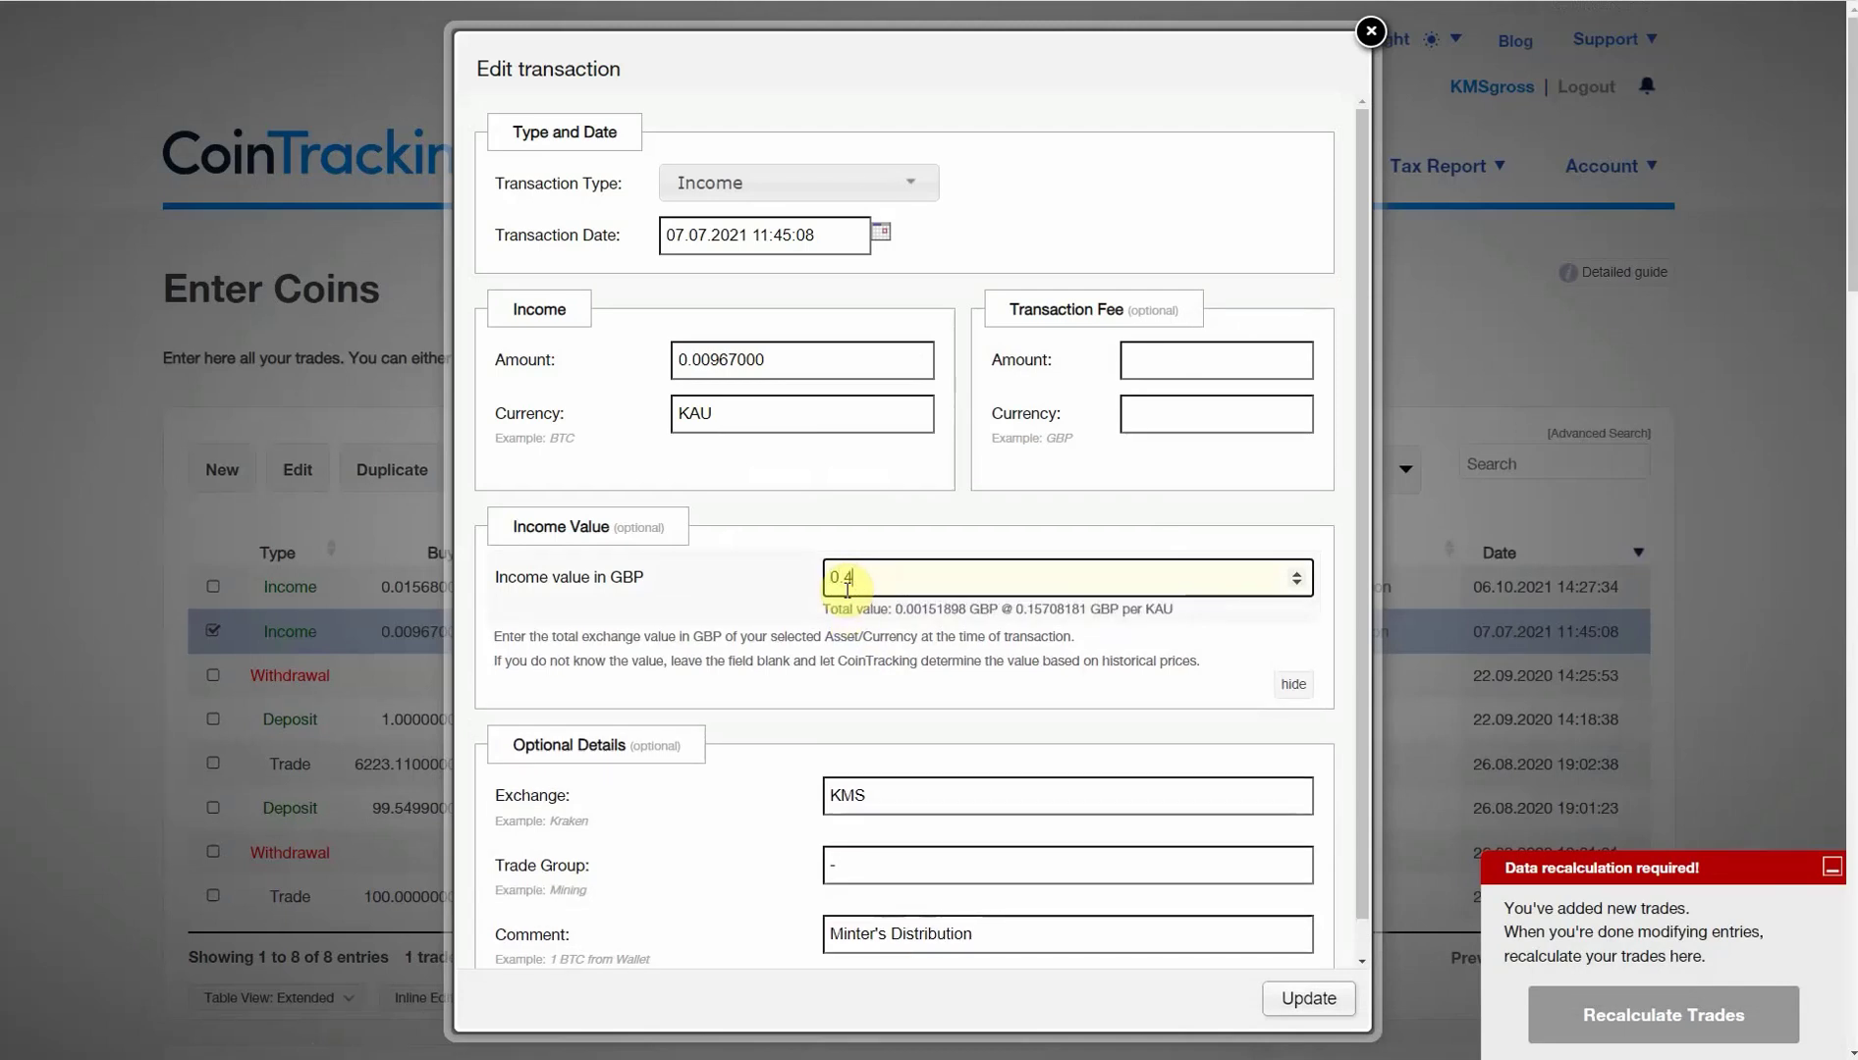
click(1271, 1011)
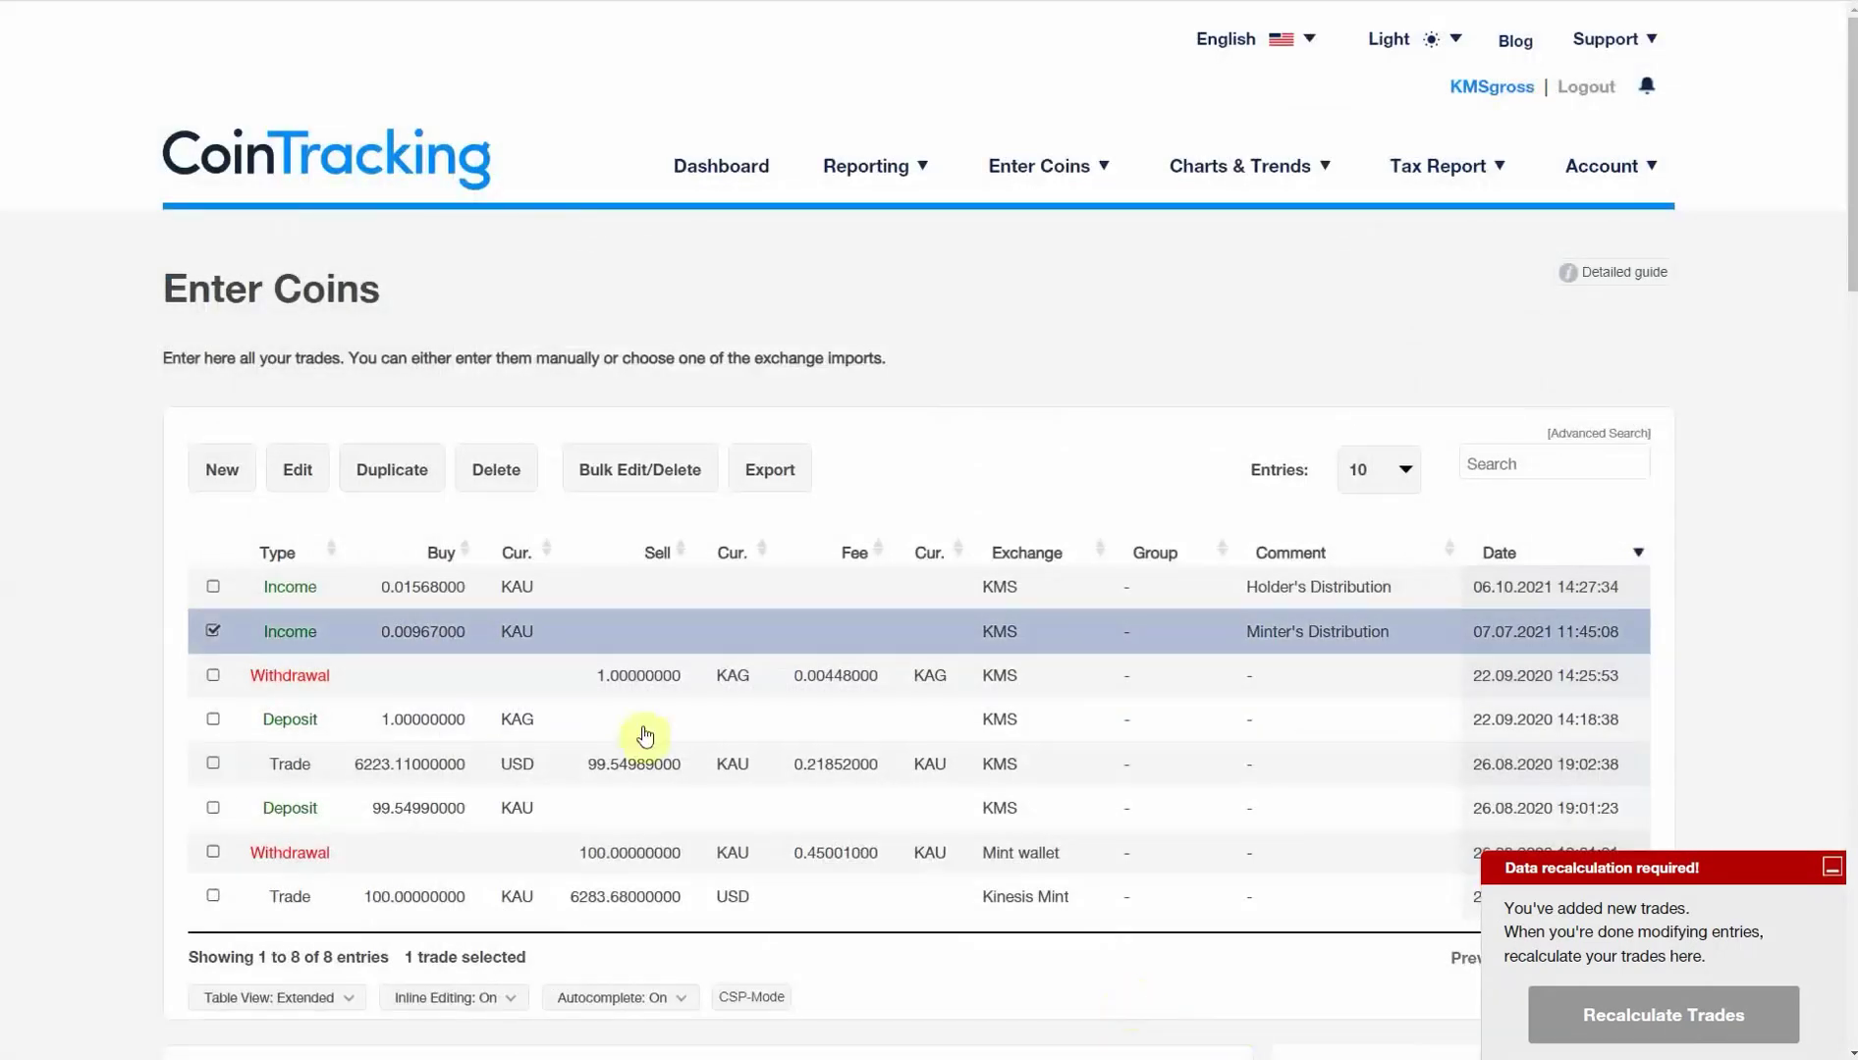
Open the 06.10.2021 Holder's Distribution income for editing and read its gold price on TradingView.
click(195, 626)
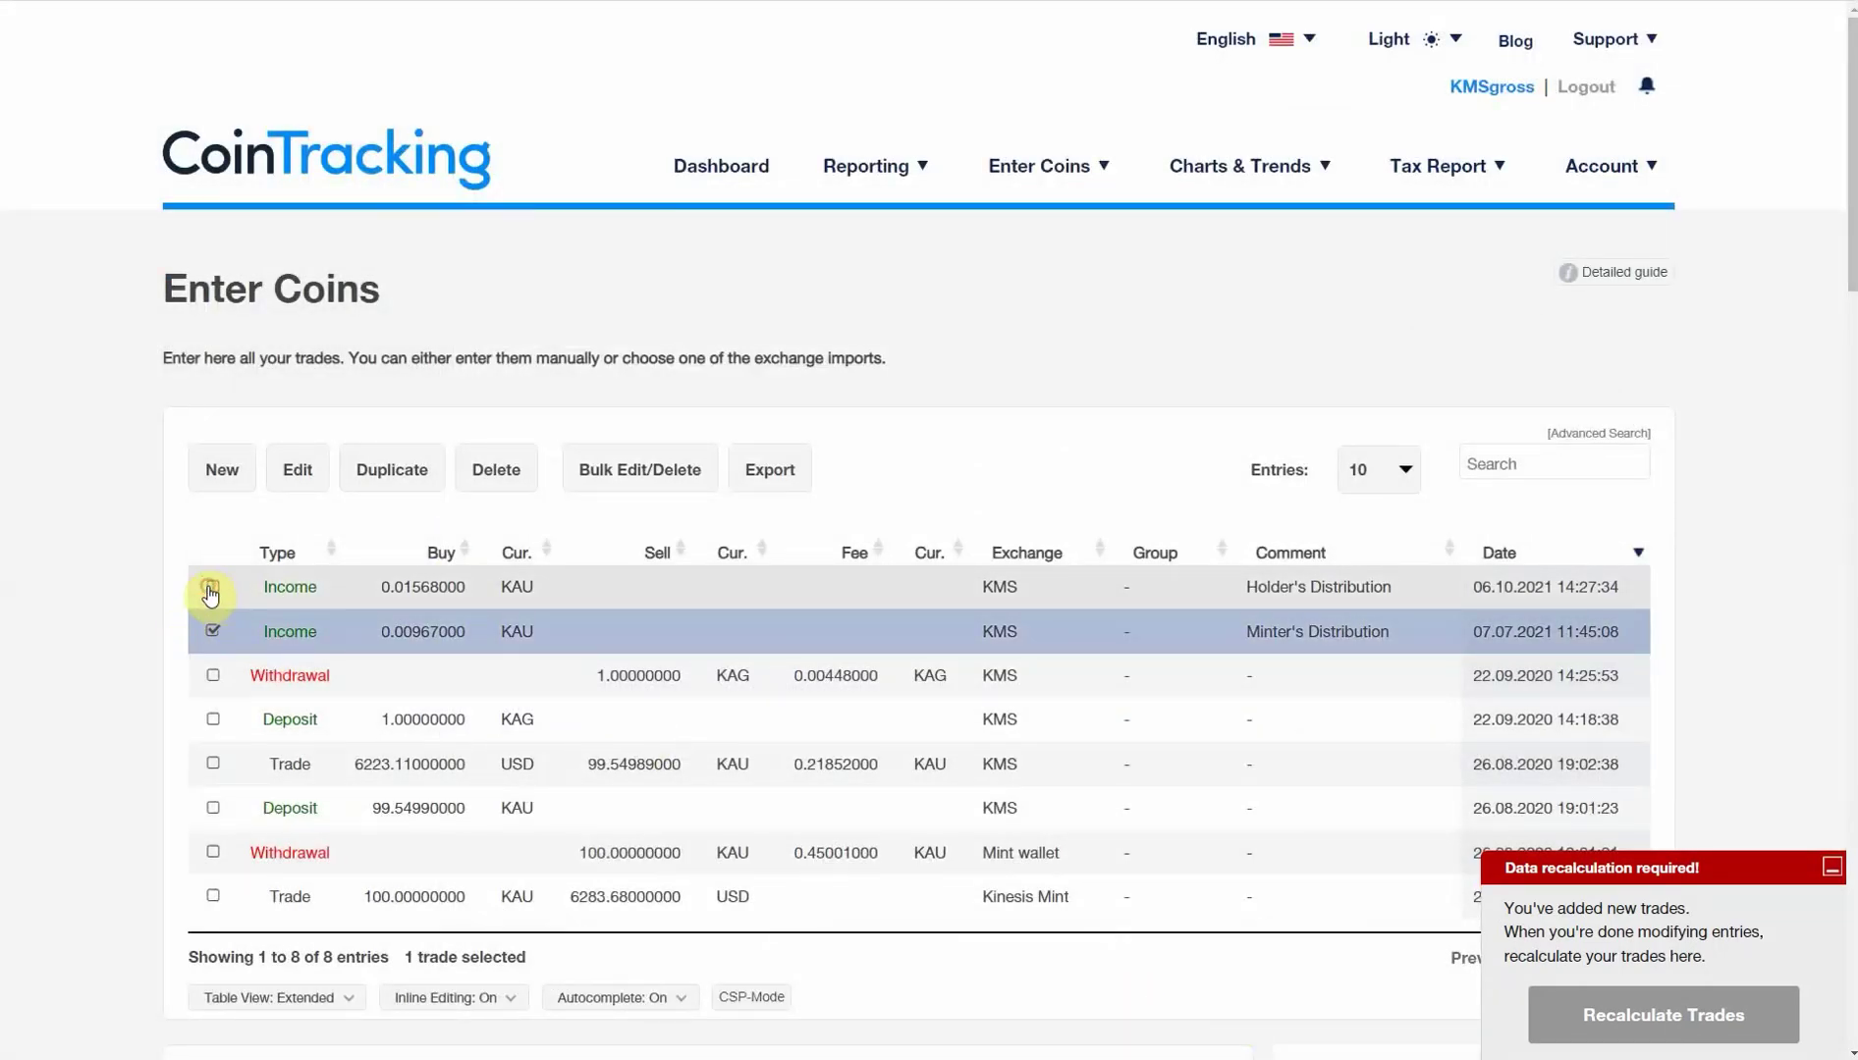
click(210, 588)
click(286, 474)
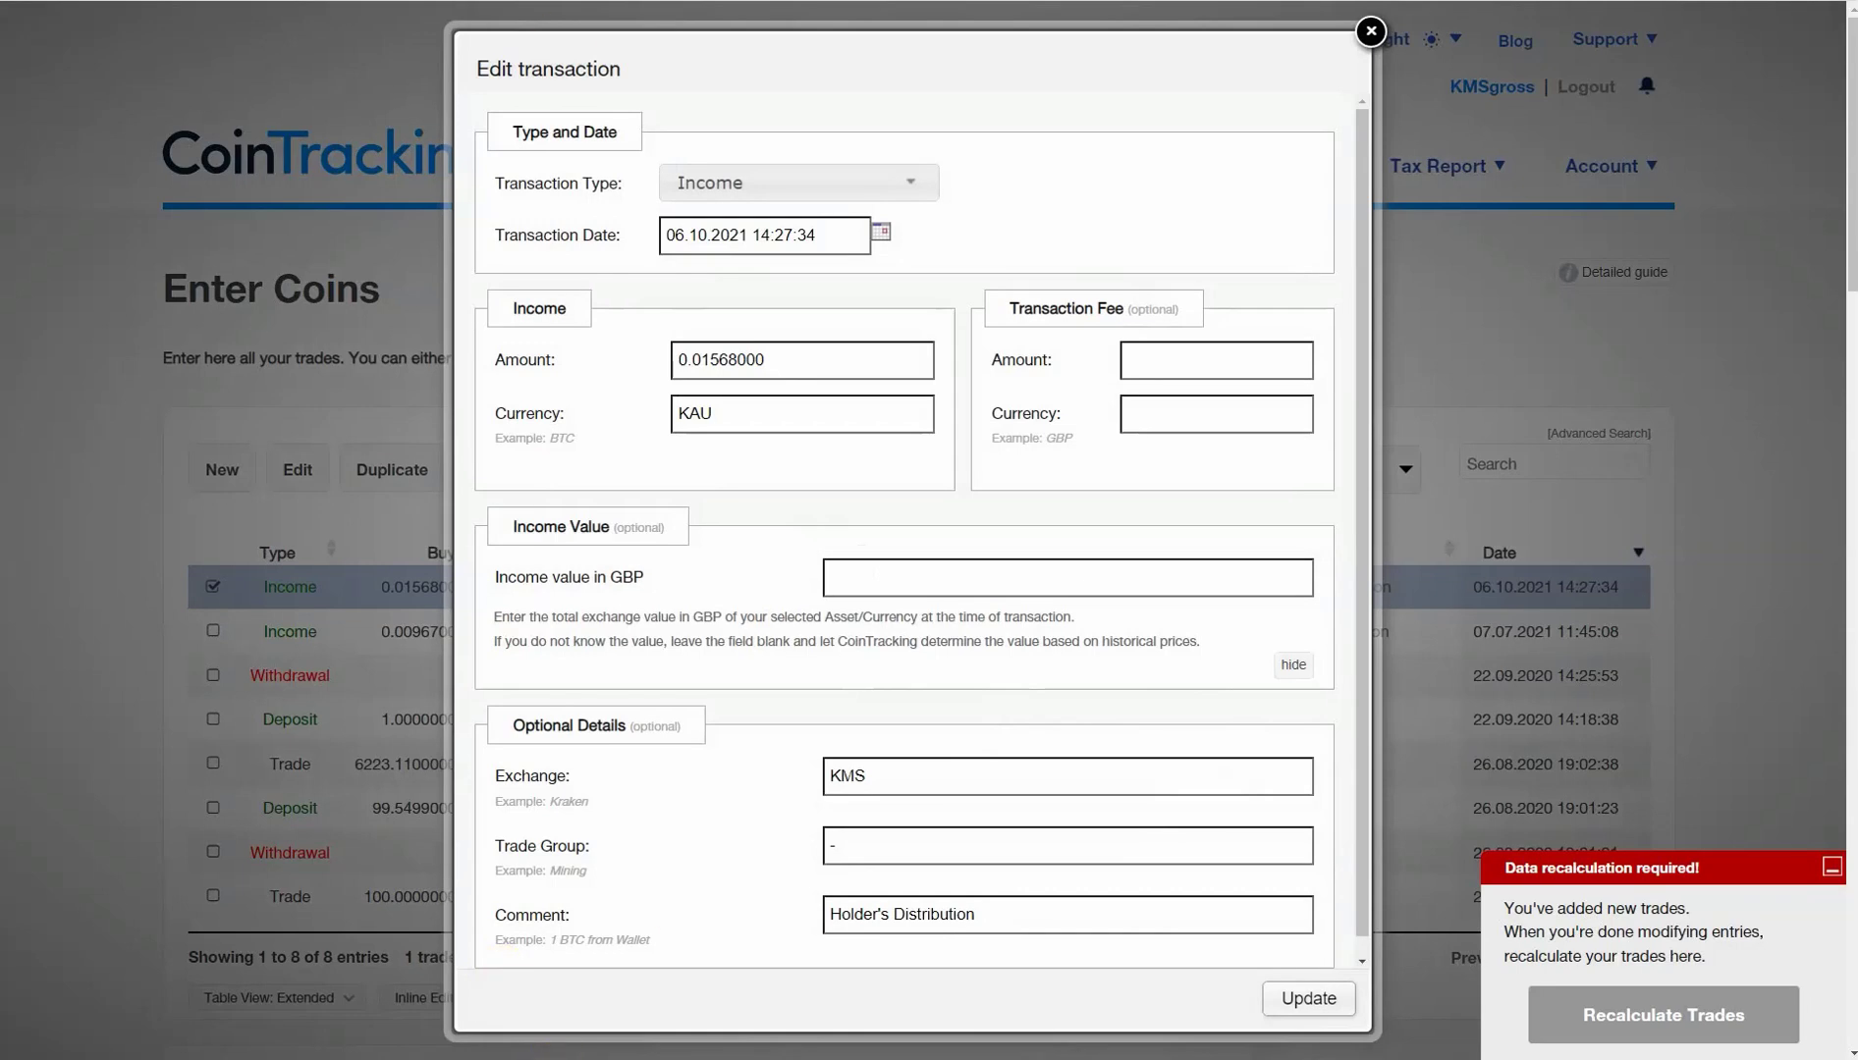
click(550, 2)
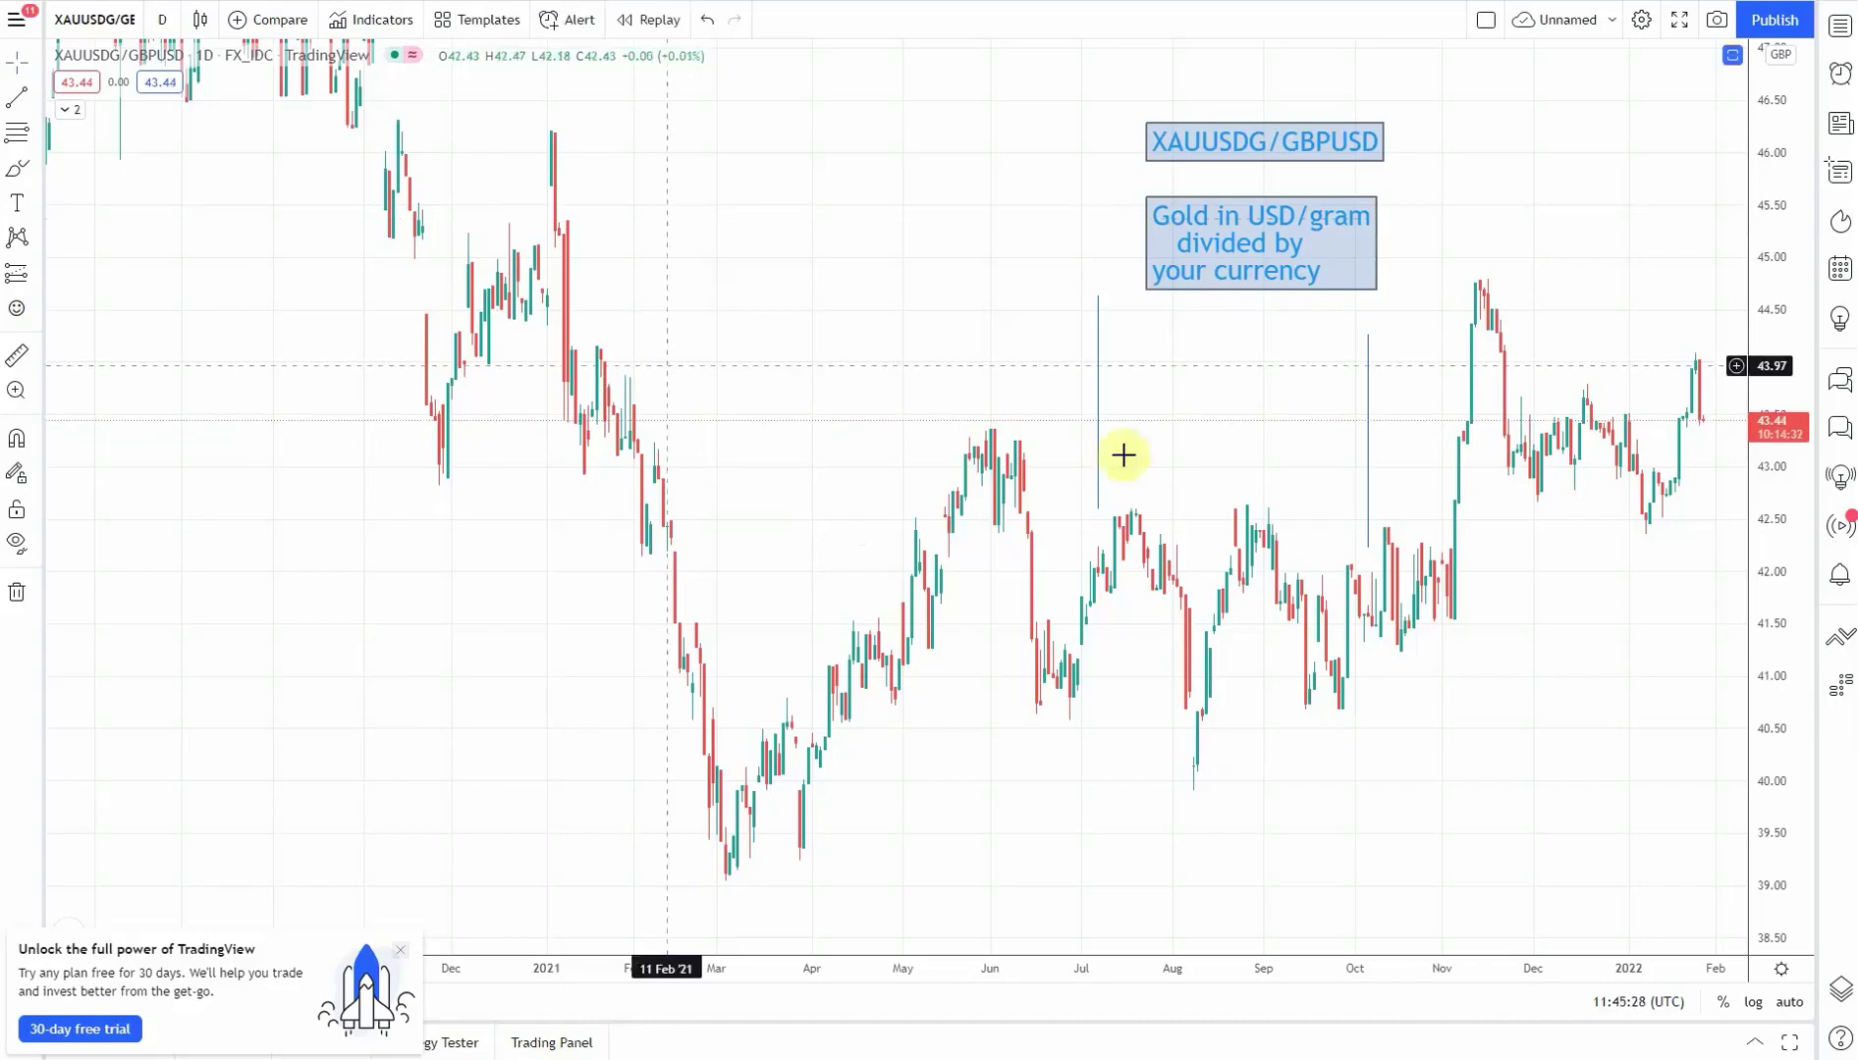
click(1368, 393)
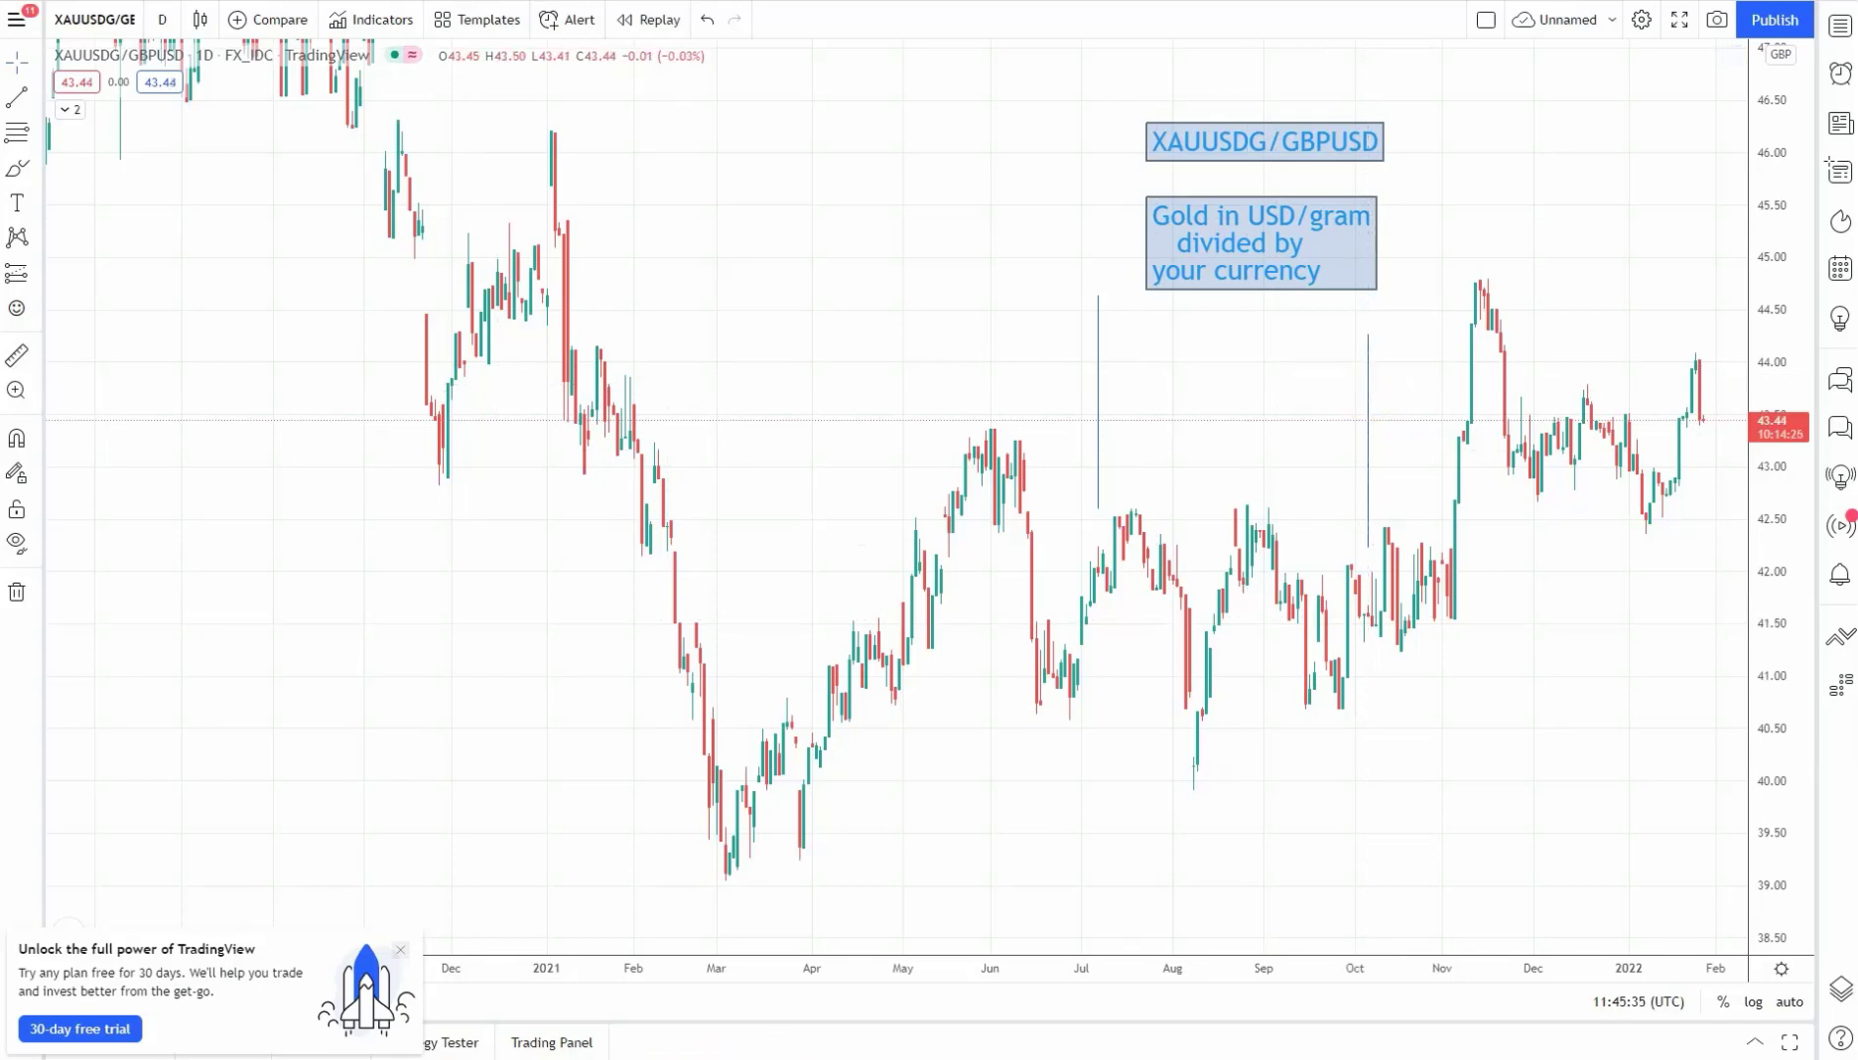
Enter 41.57 × in Calculator.
key(alt+Tab)
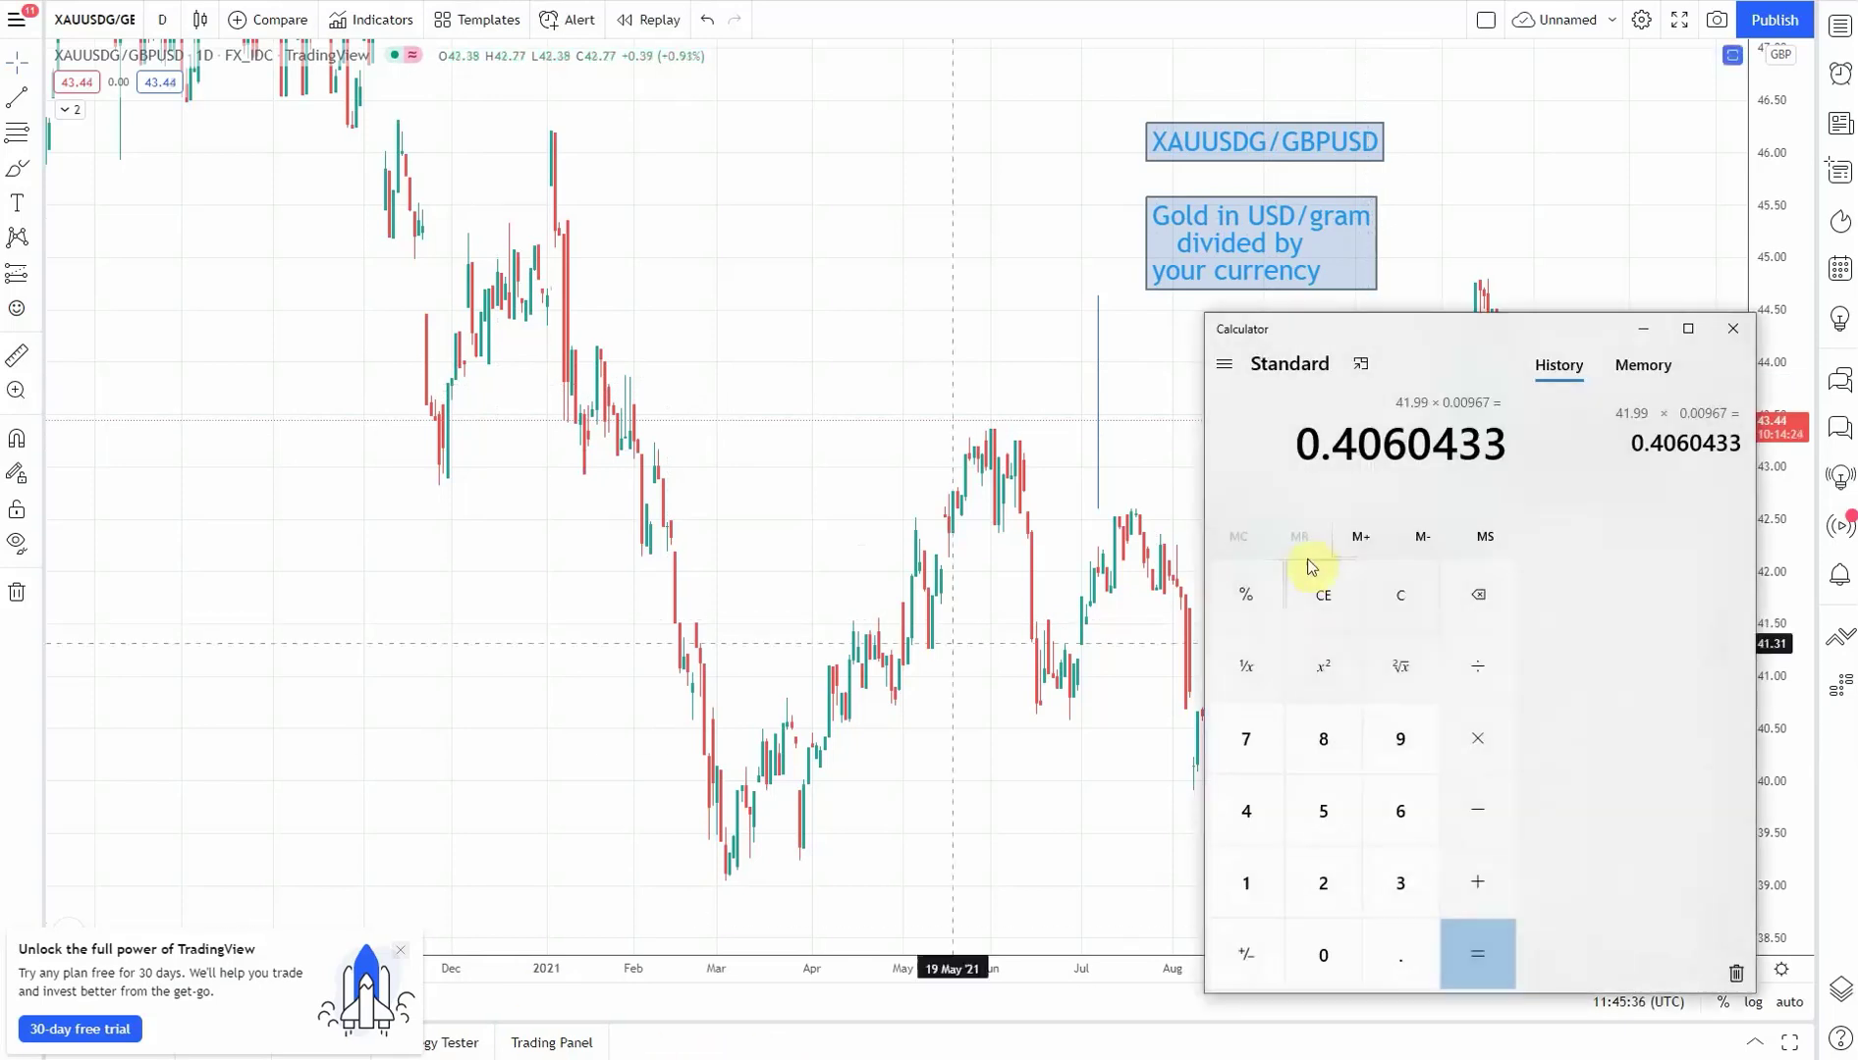
click(1272, 820)
click(1265, 879)
click(1398, 952)
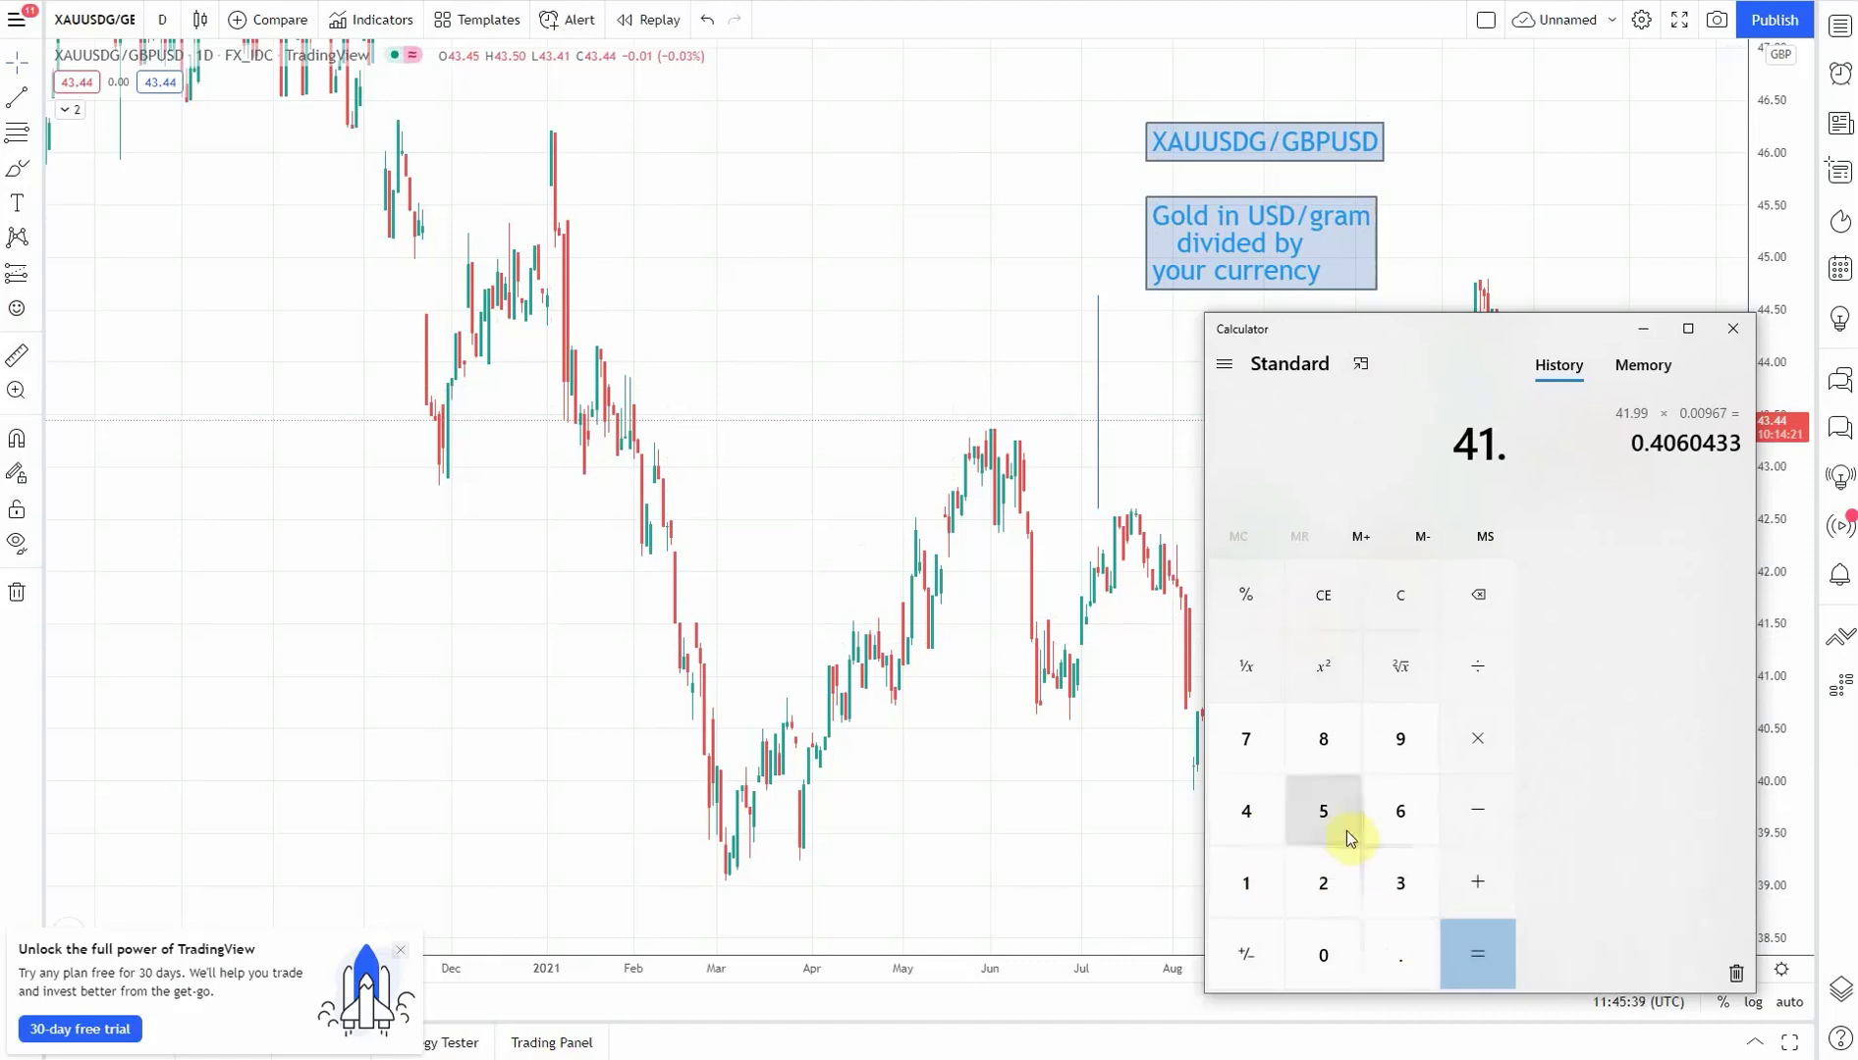
click(1342, 822)
click(1277, 768)
click(1477, 737)
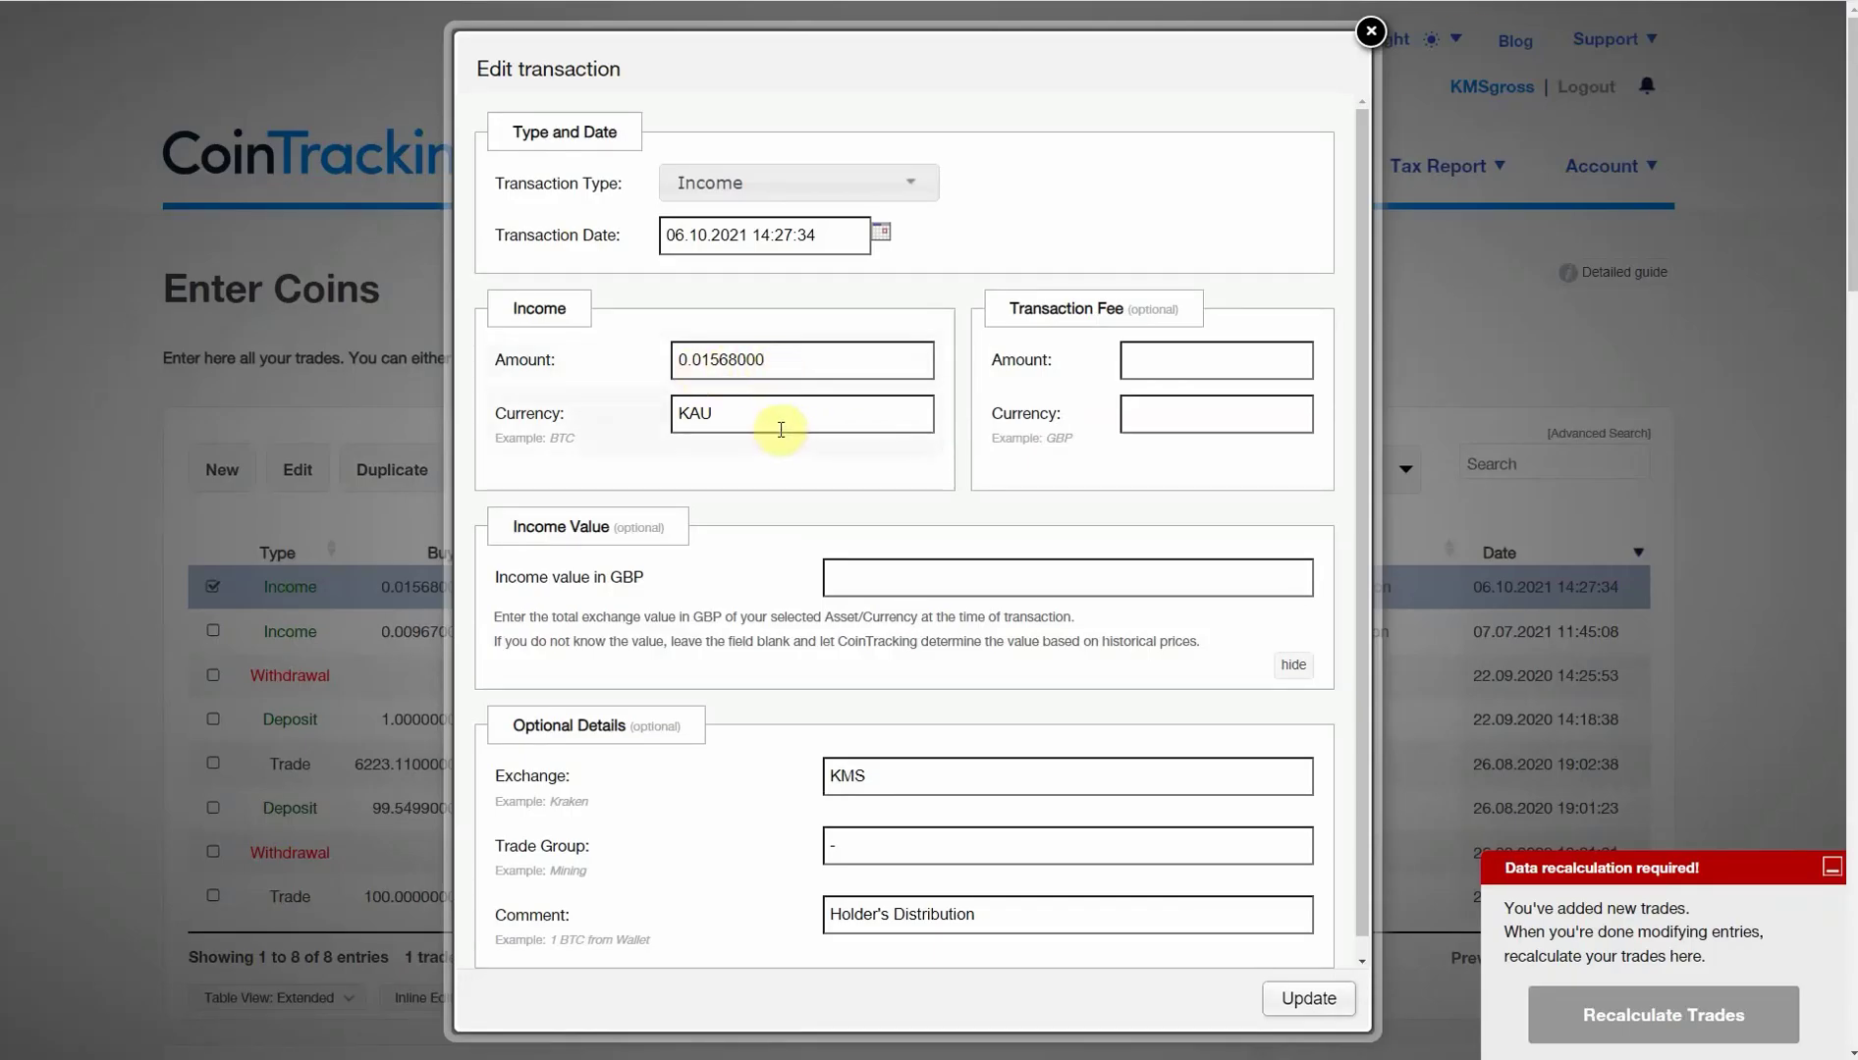
Multiply 41.57 by the copied income amount 0.01568 to get 0.6518176.
drag(769, 358, 643, 366)
key(ctrl+c)
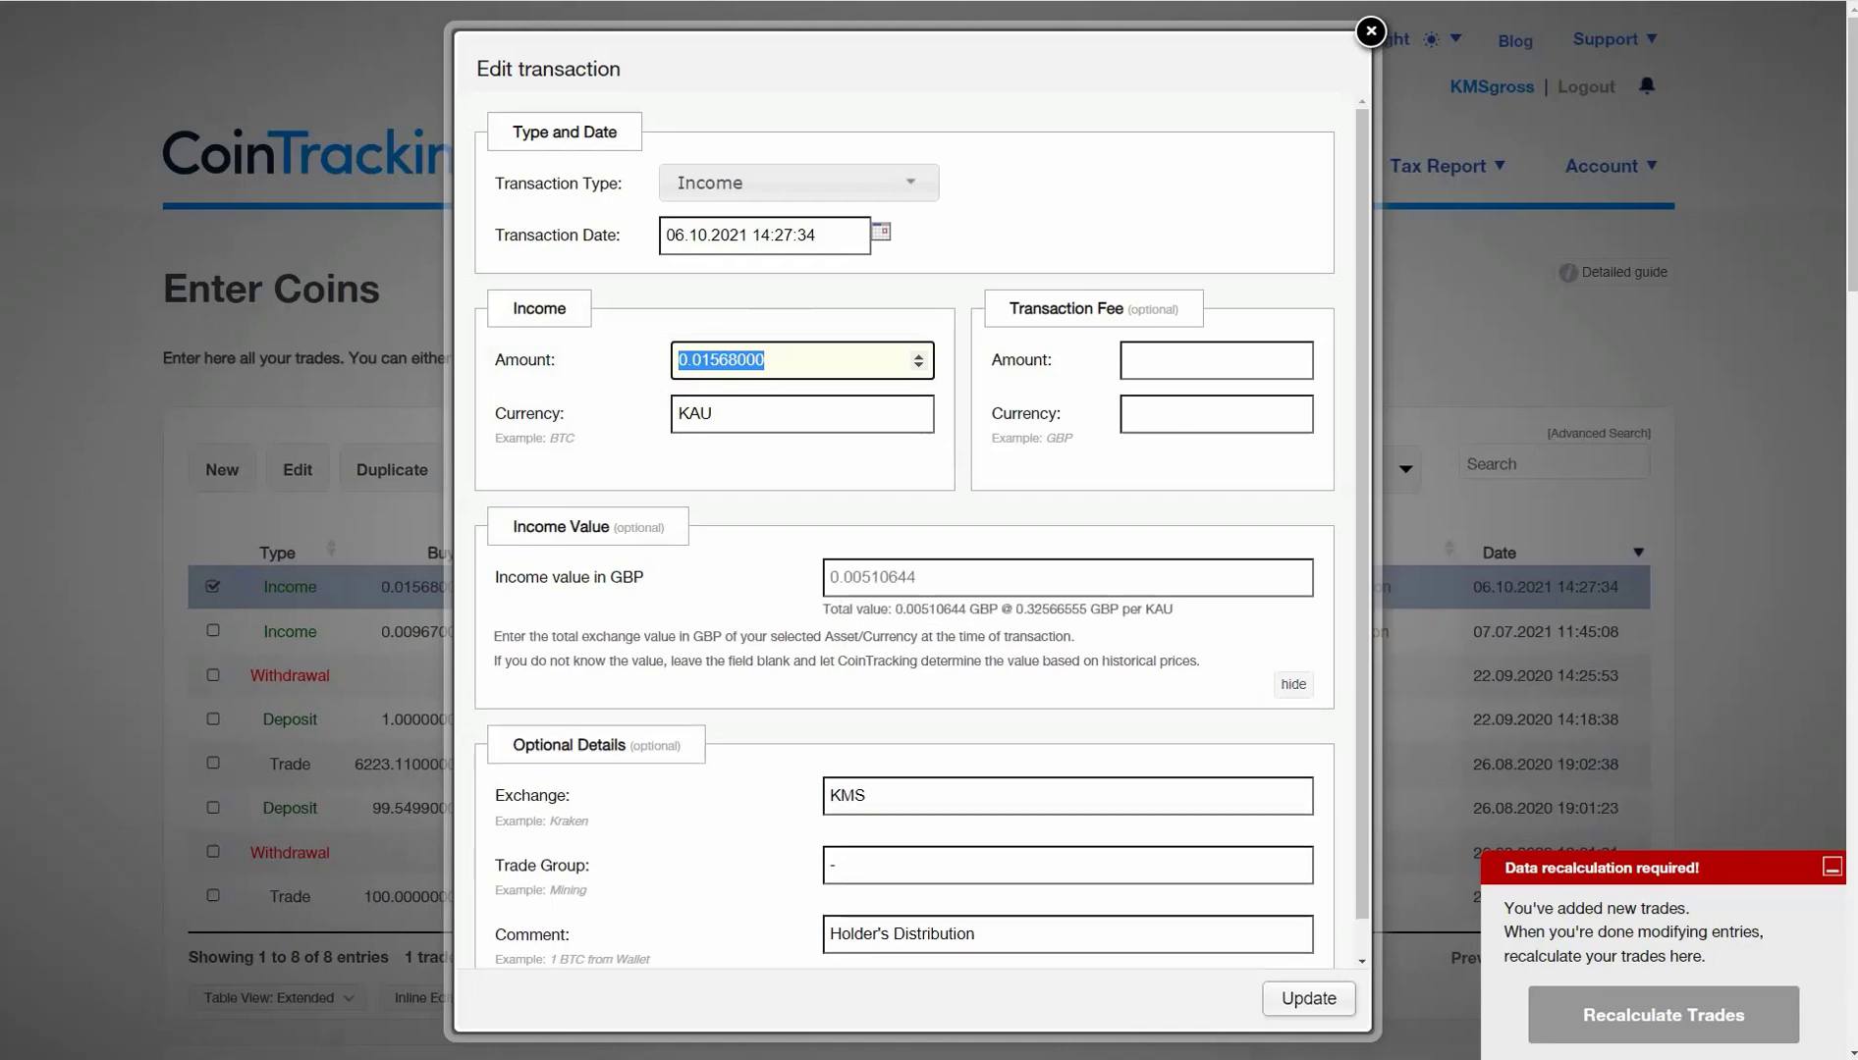
key(alt+Tab)
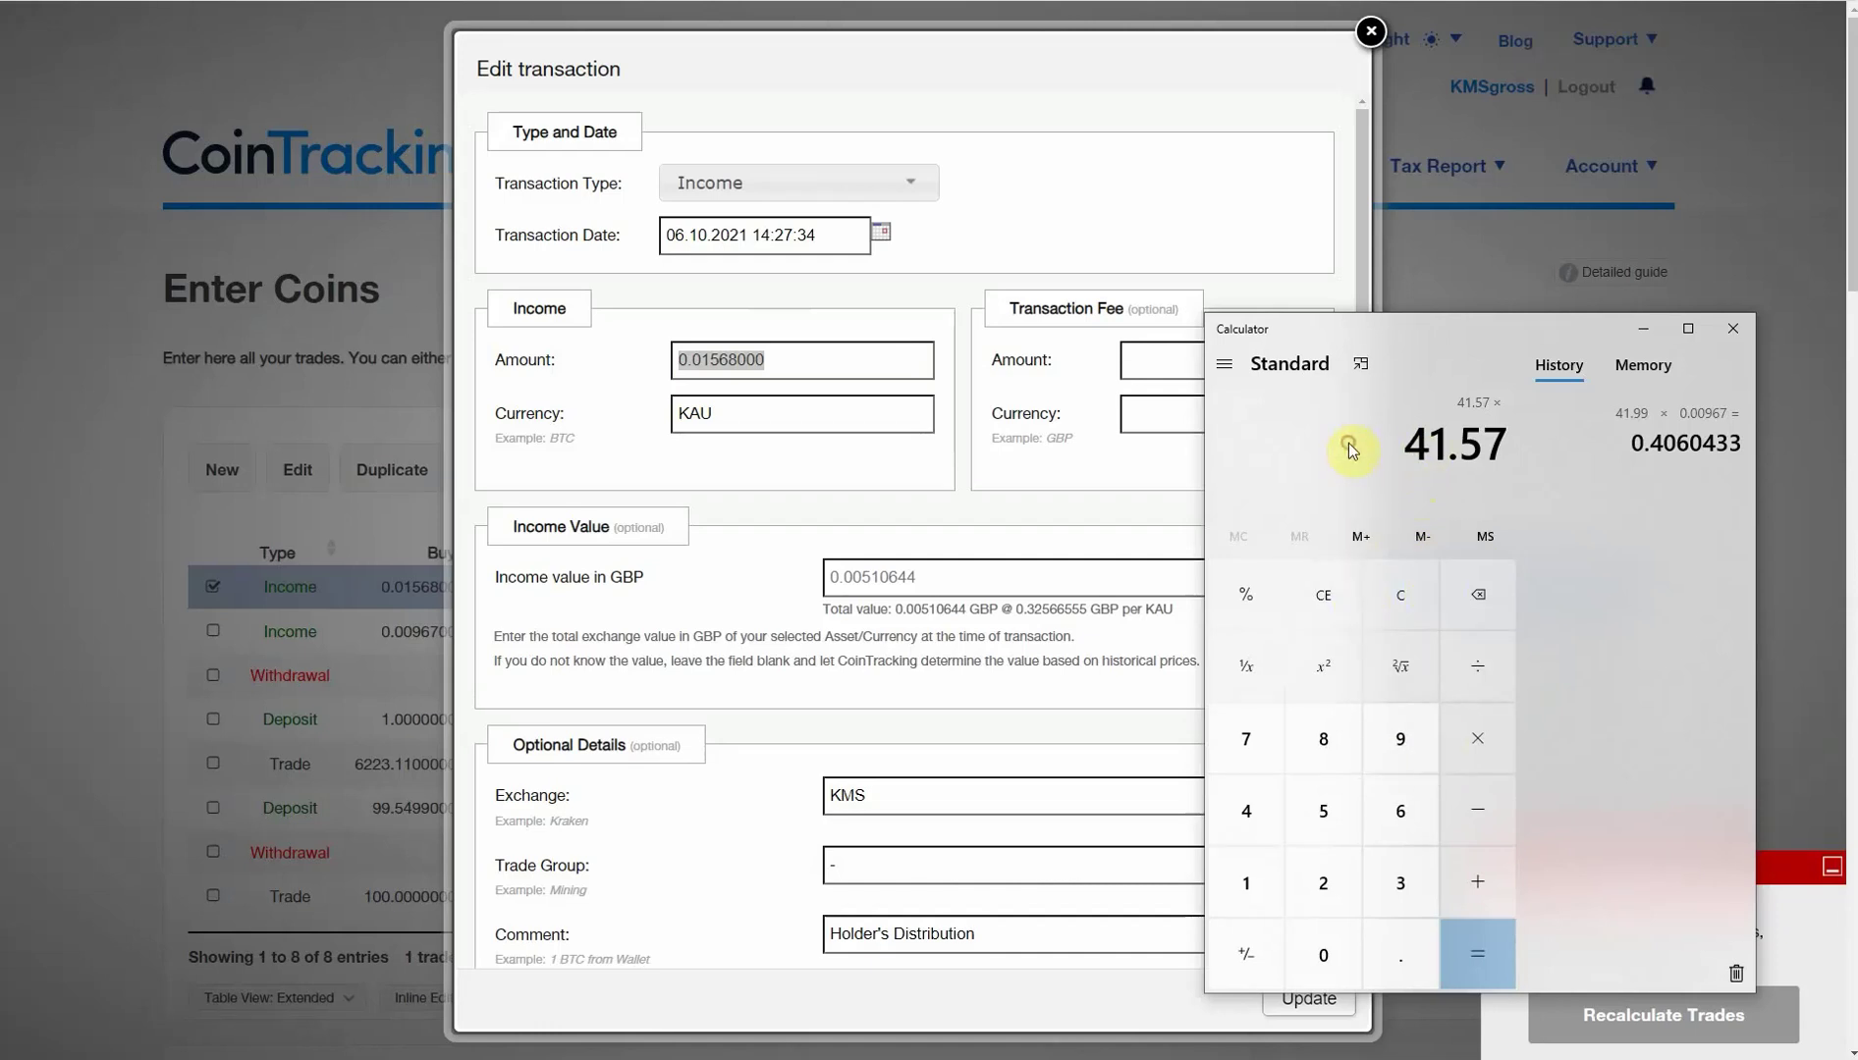
key(ctrl+v)
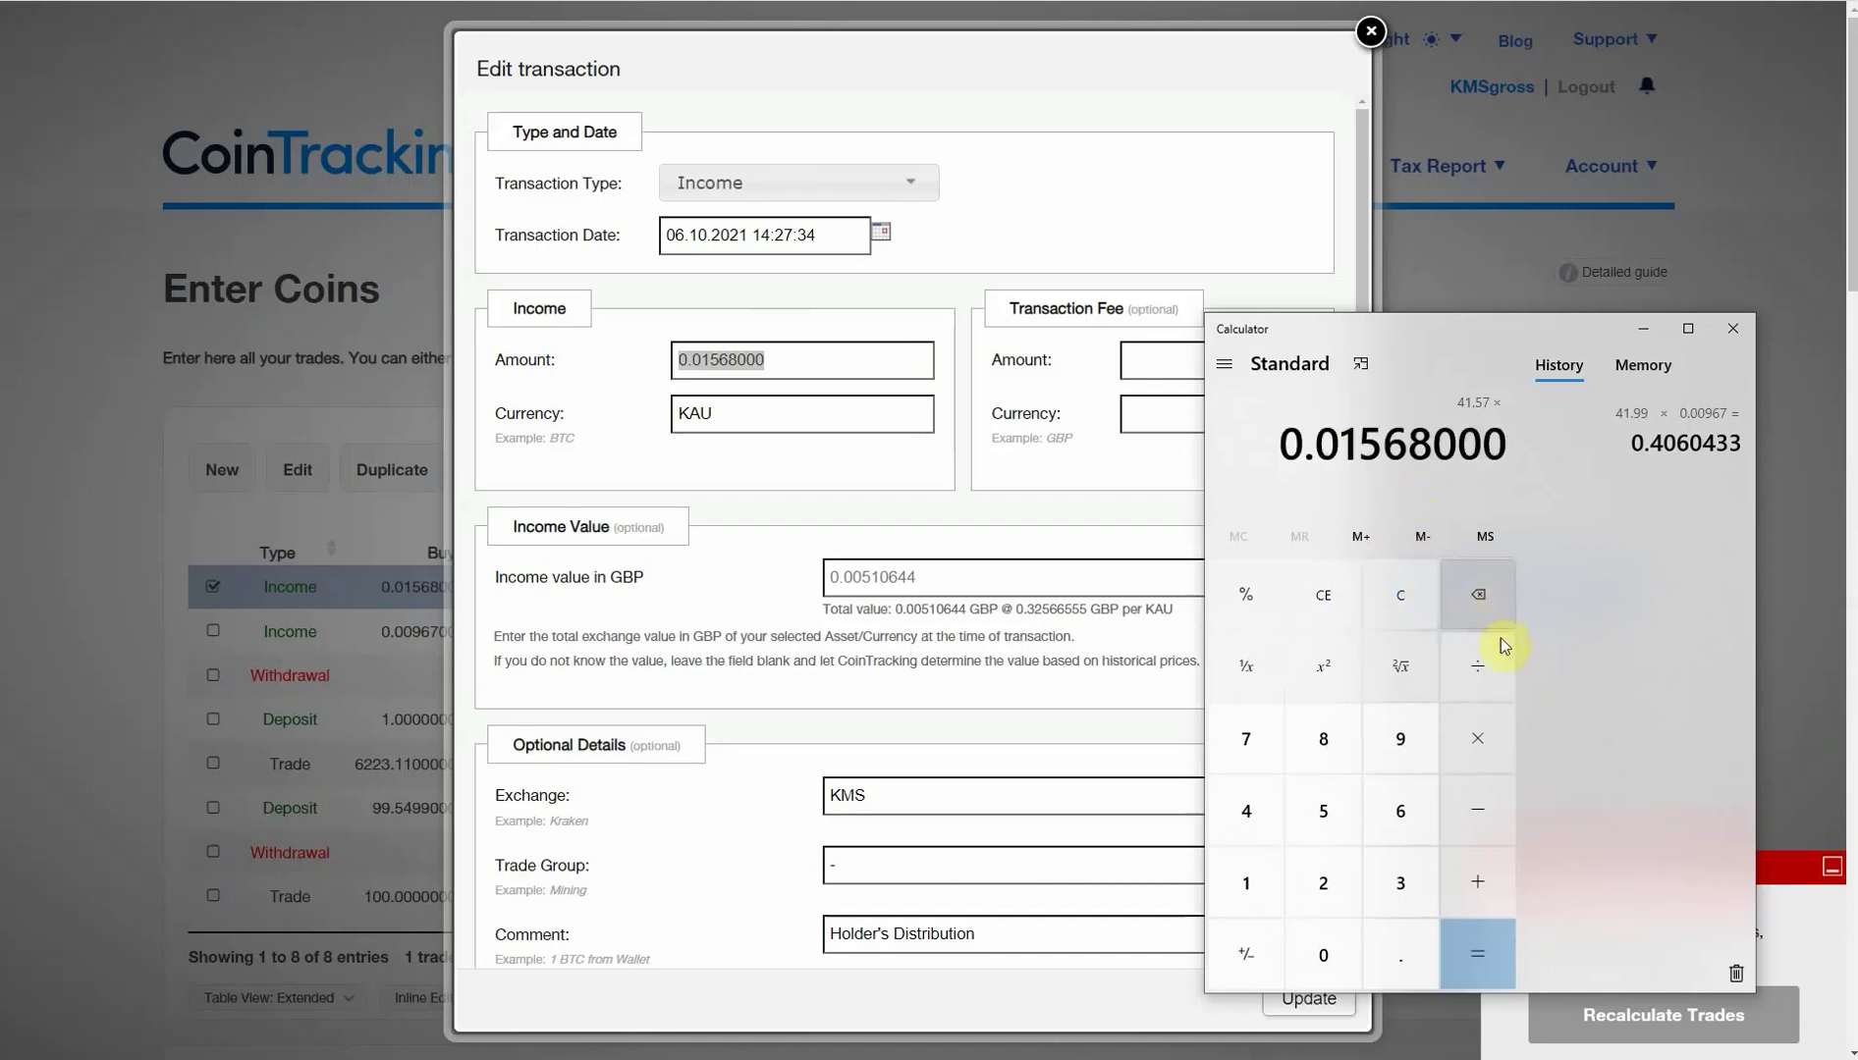
click(1461, 952)
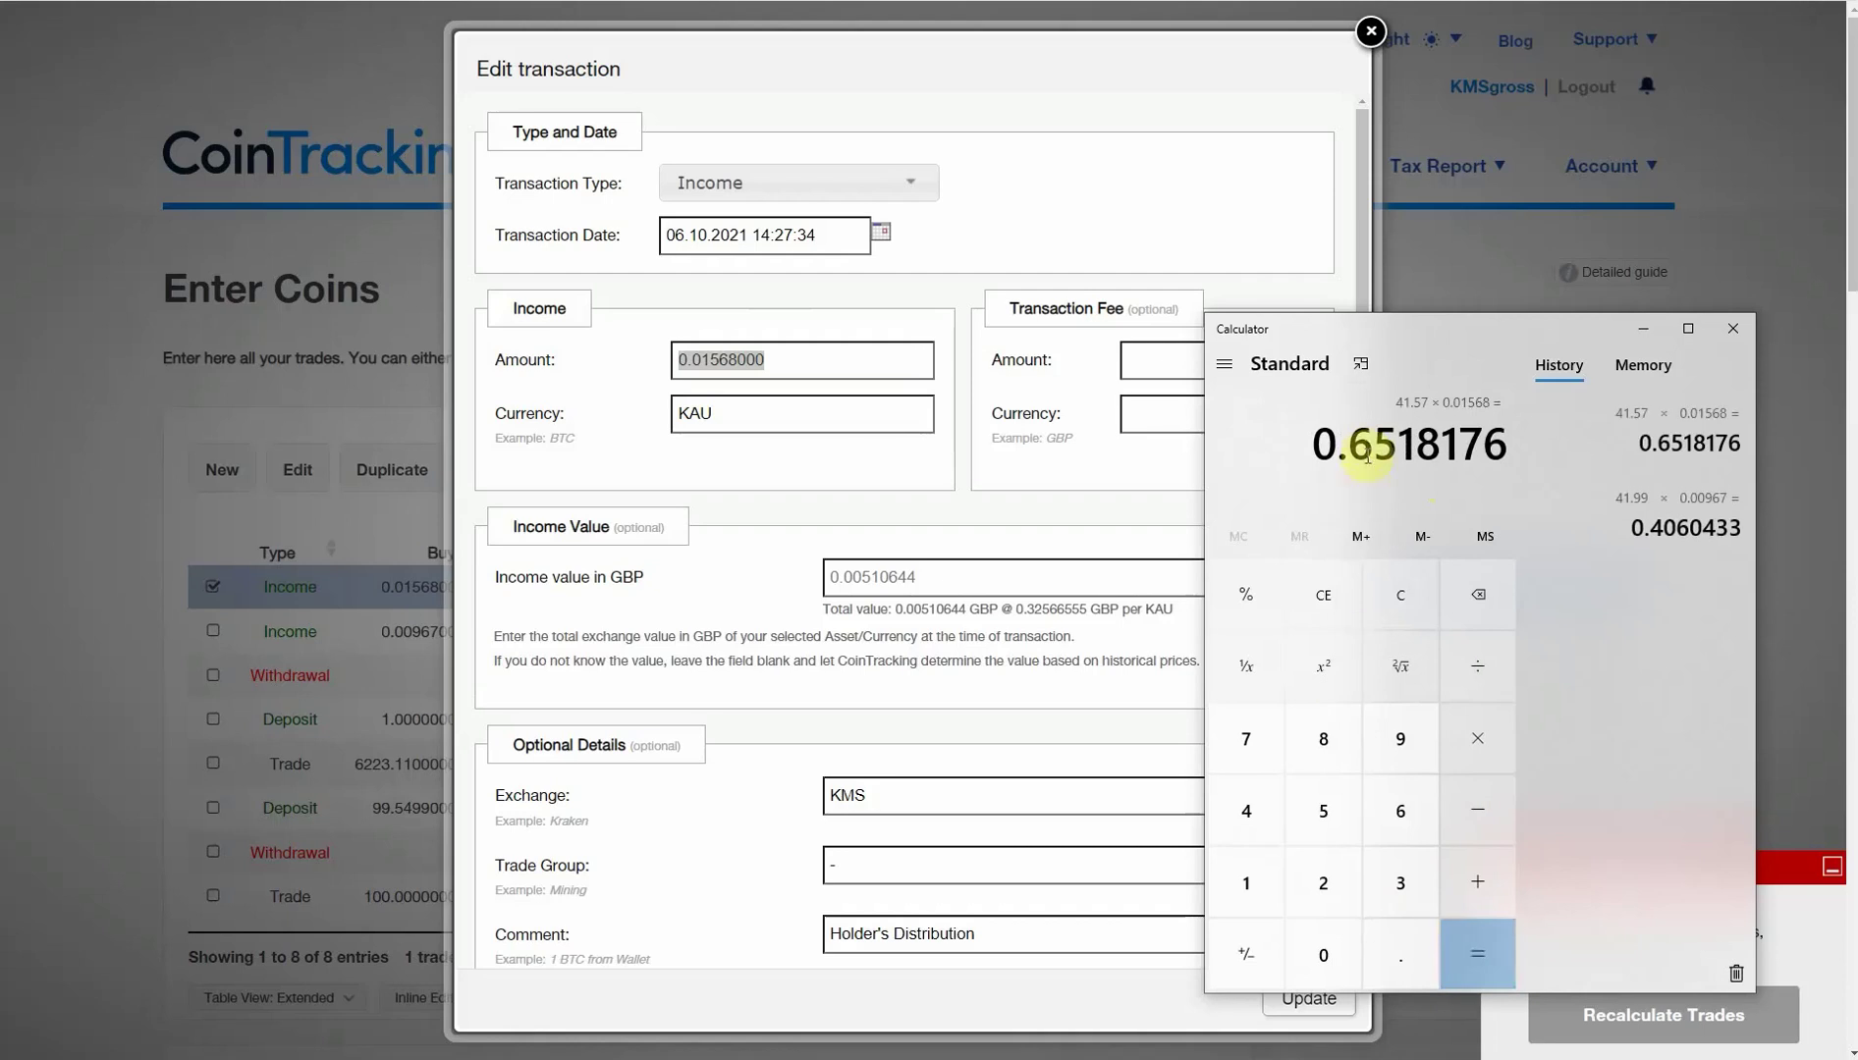
Save 0.65 as the Holder's Distribution income value in GBP.
click(925, 577)
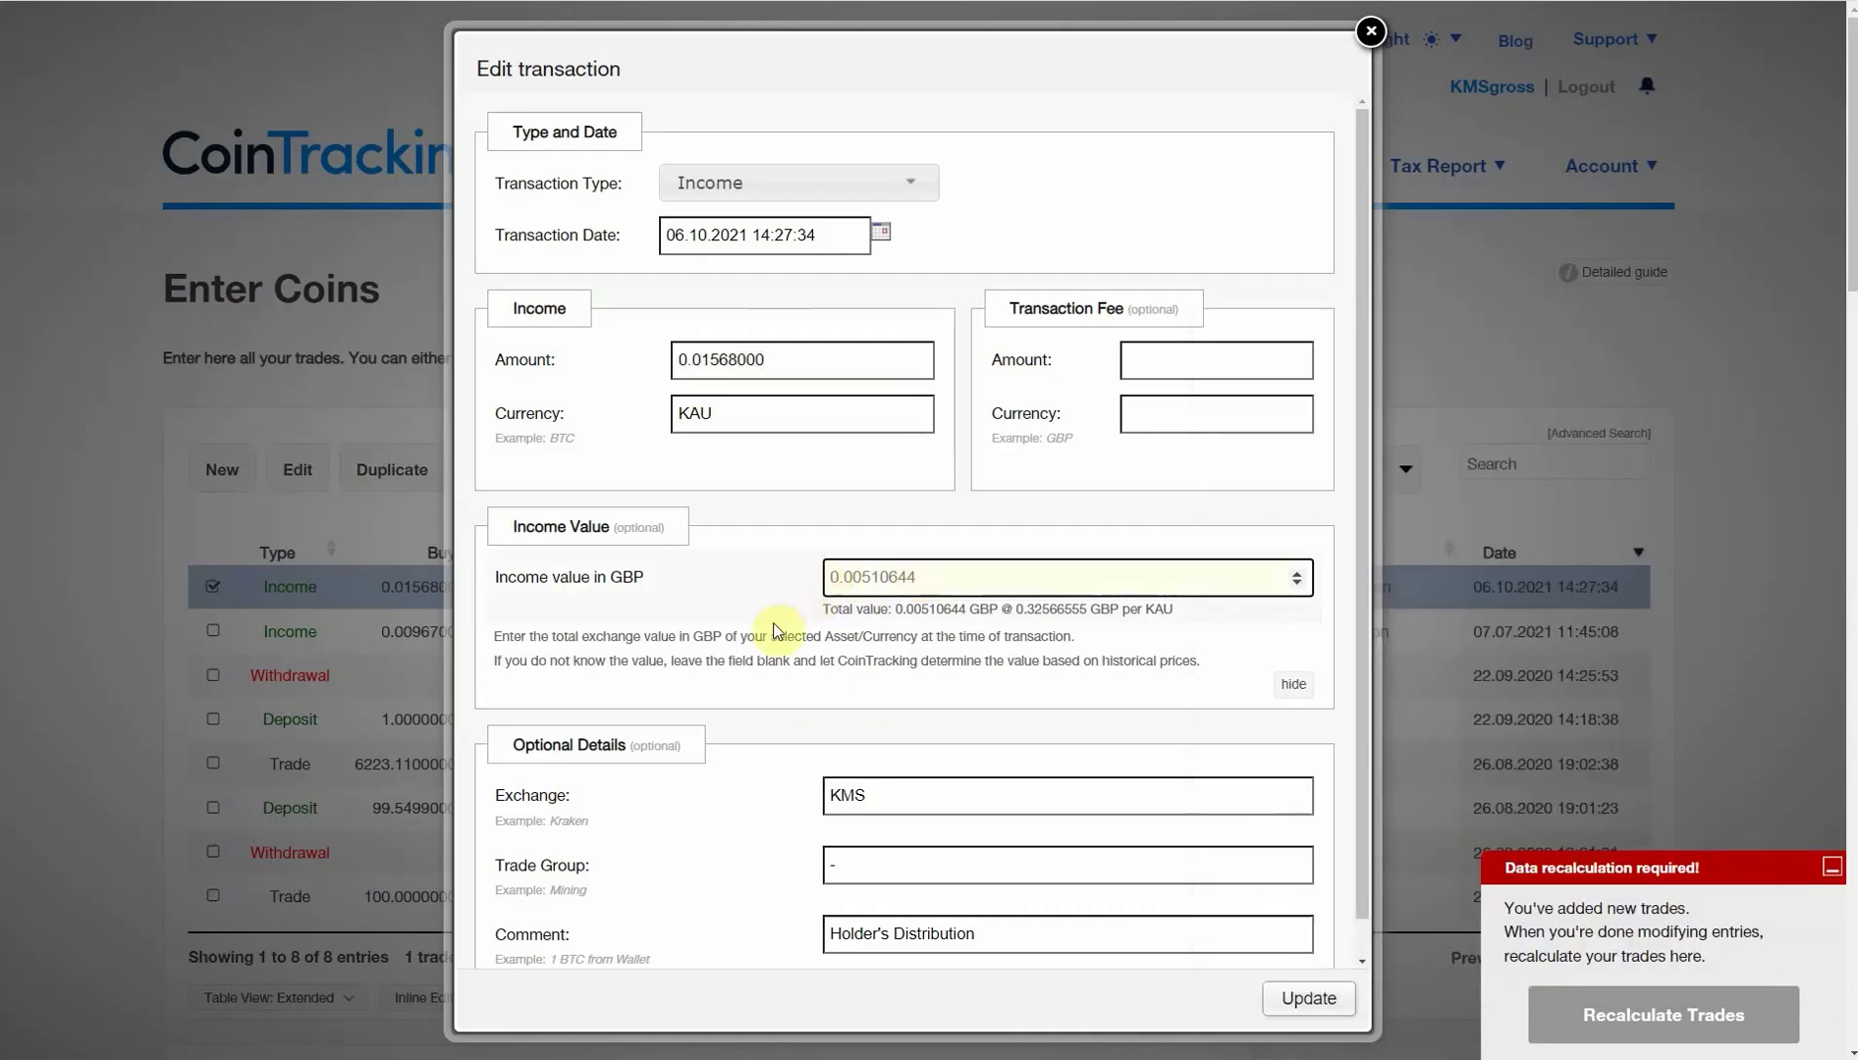
text(0.65)
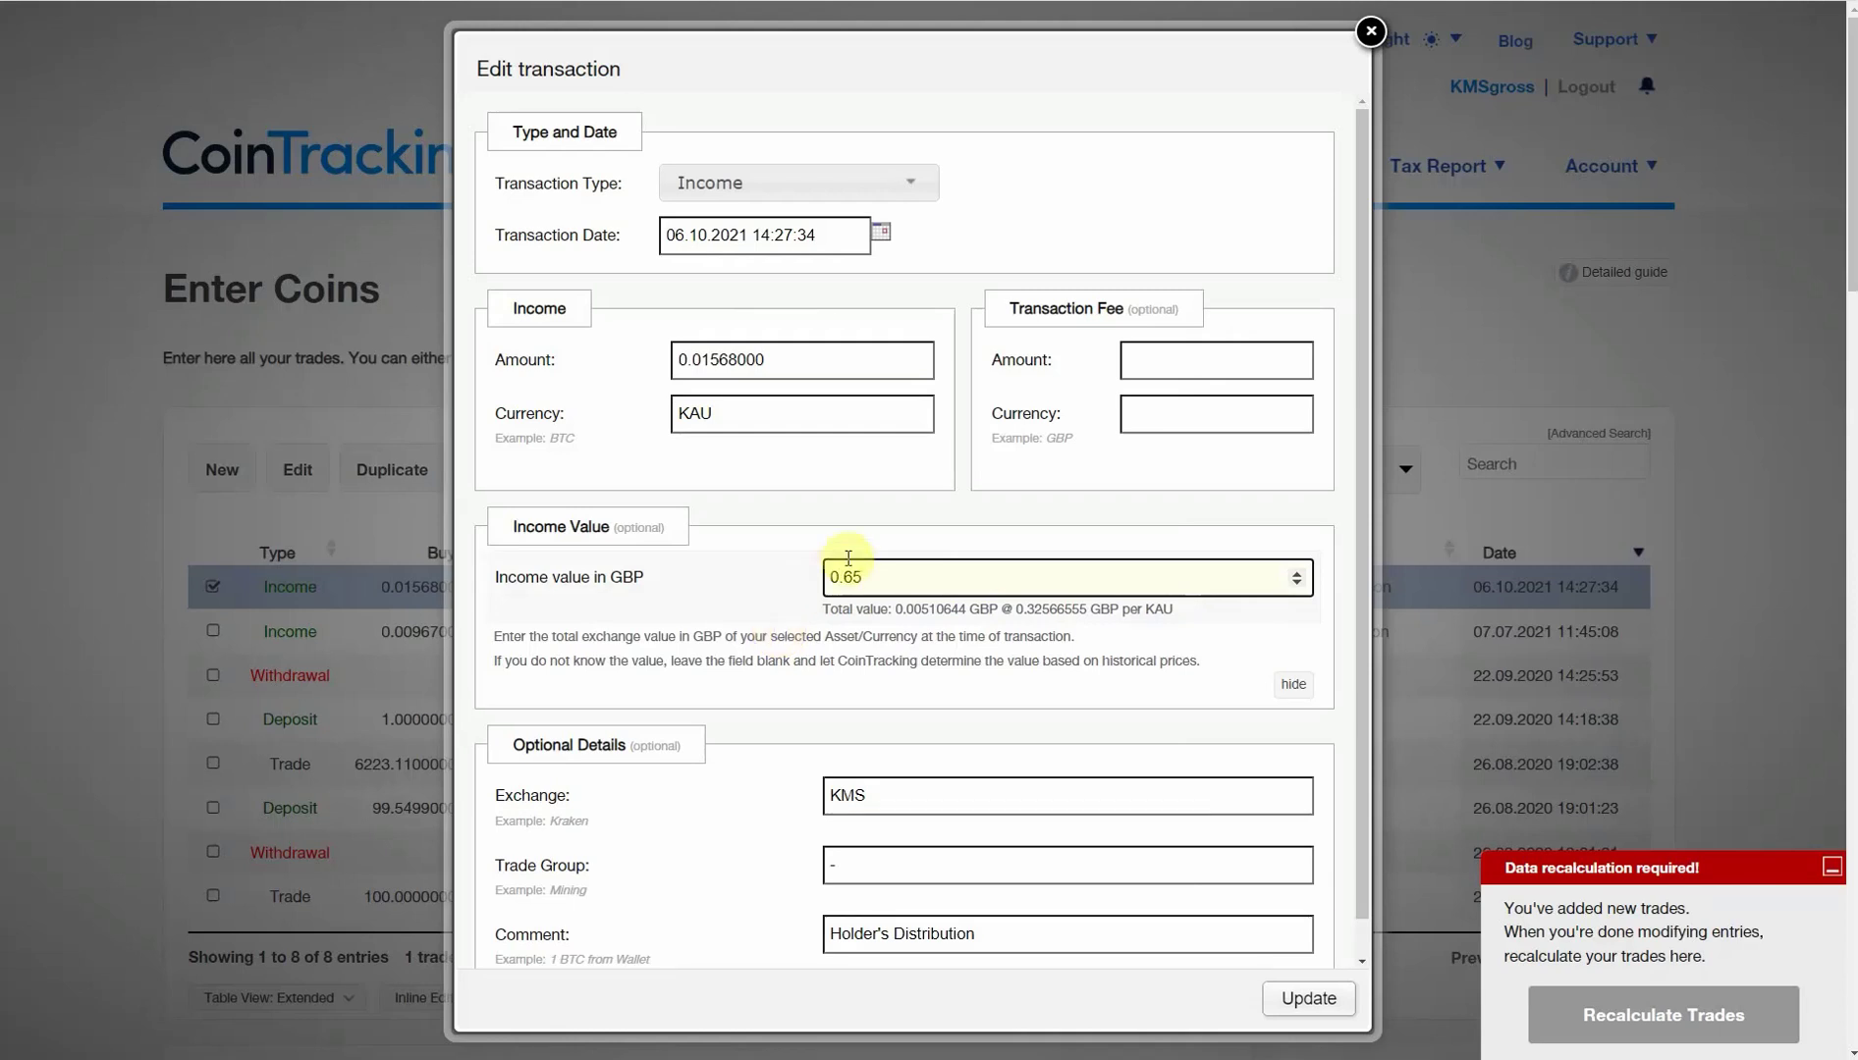
click(1310, 999)
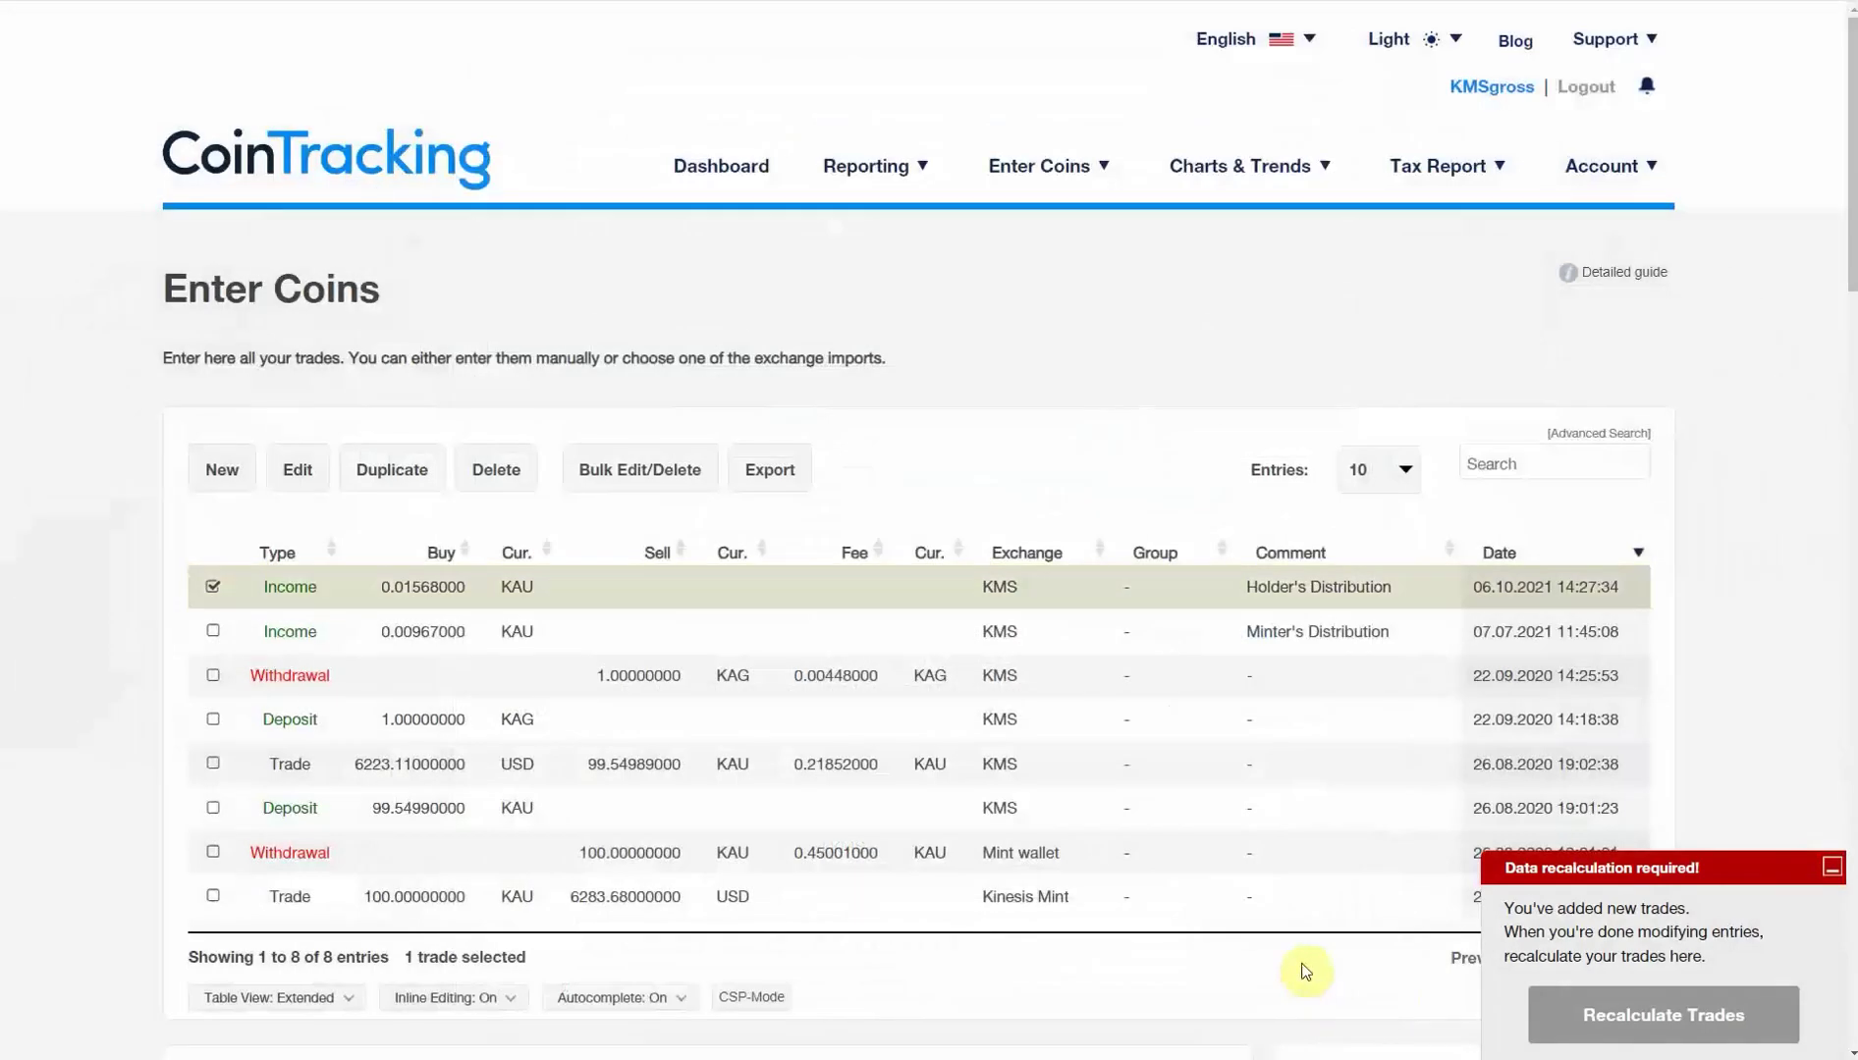
Deselect the Holder's Distribution entry and select only the 1 KAG deposit of 22.09.2020.
click(213, 589)
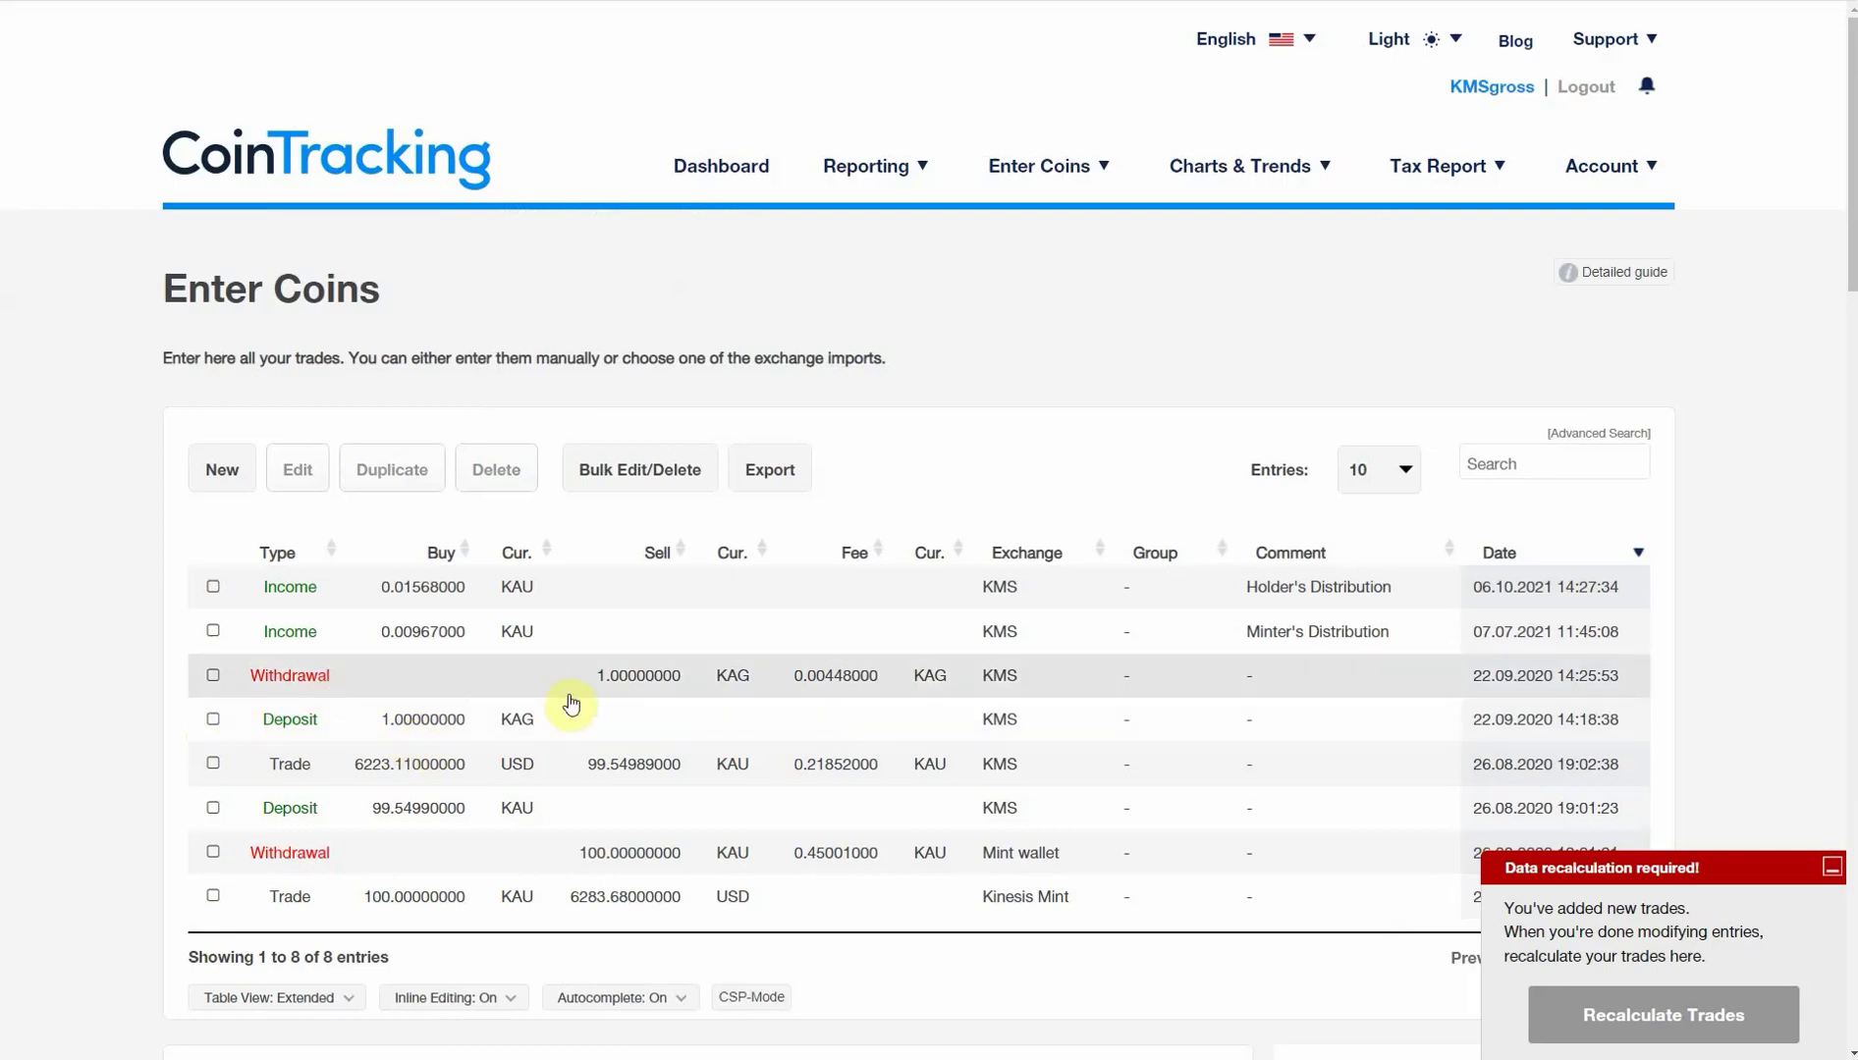
click(212, 723)
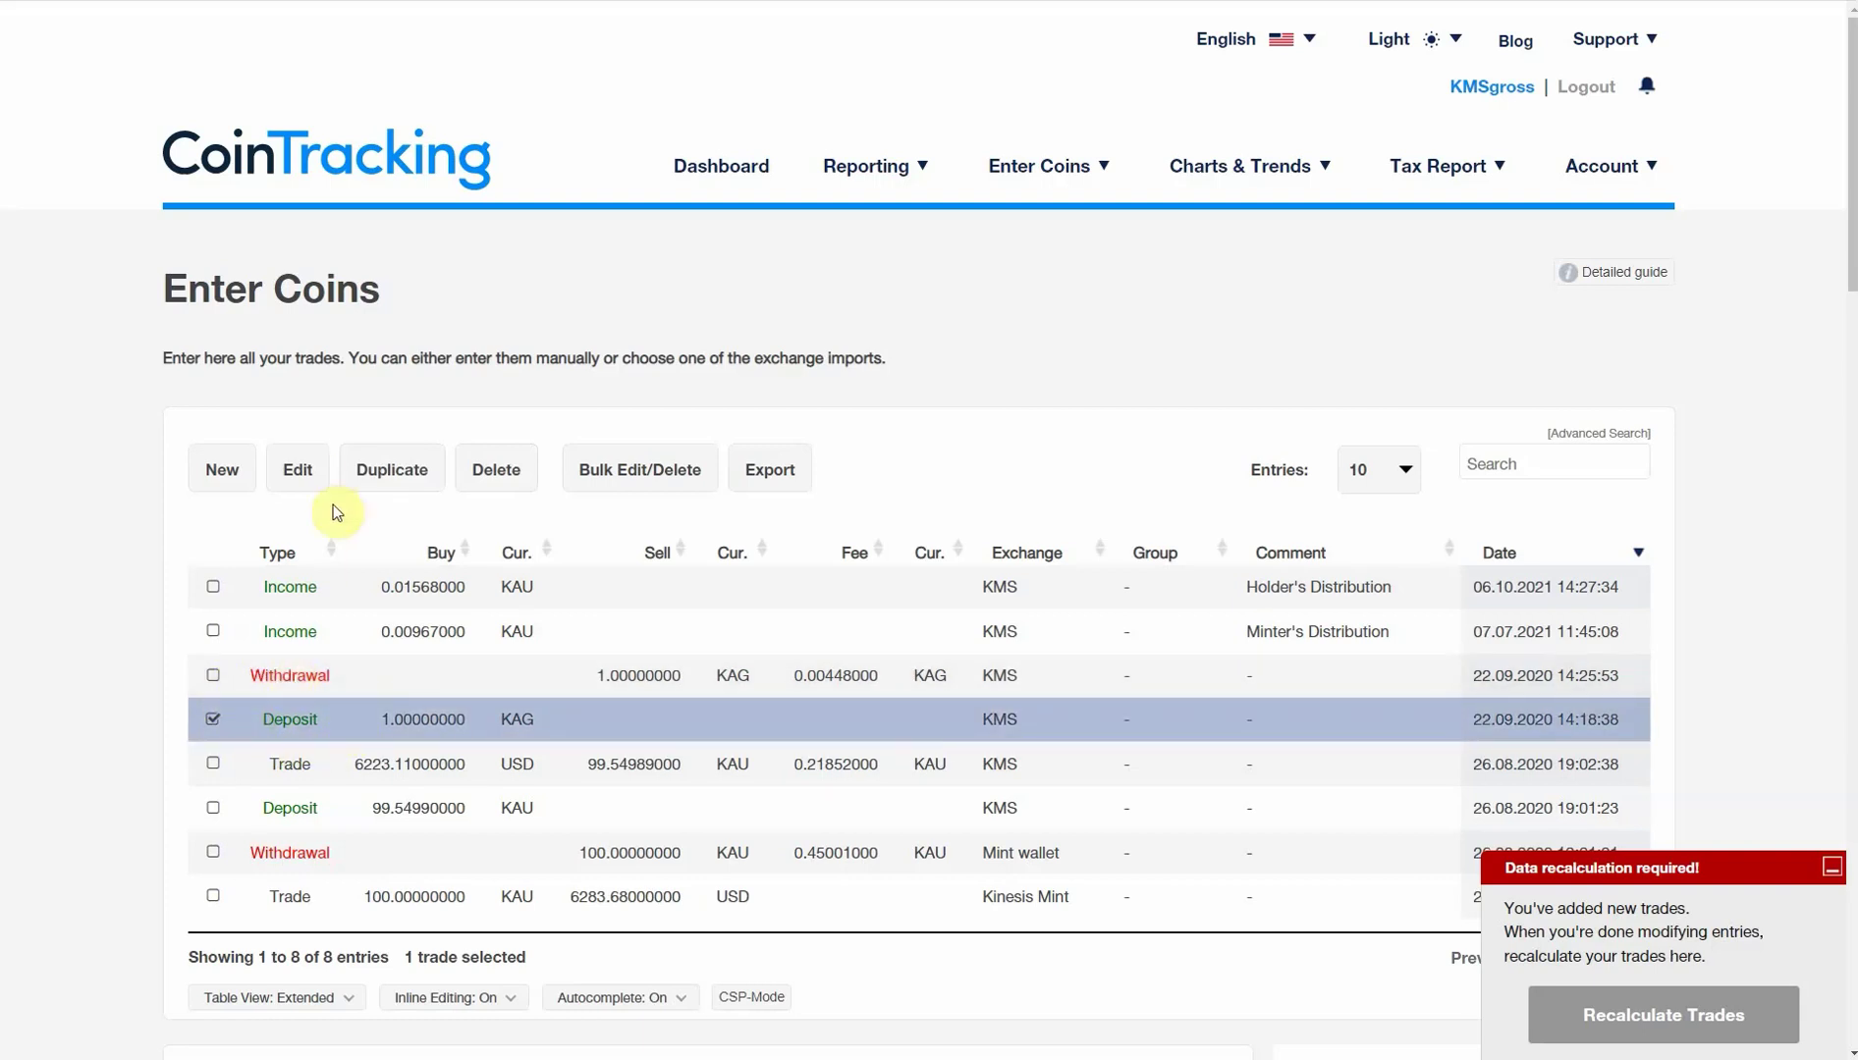
Change the 22.09.2020 1 KAG deposit to Income, checking the GBP price on TradingView.
click(301, 471)
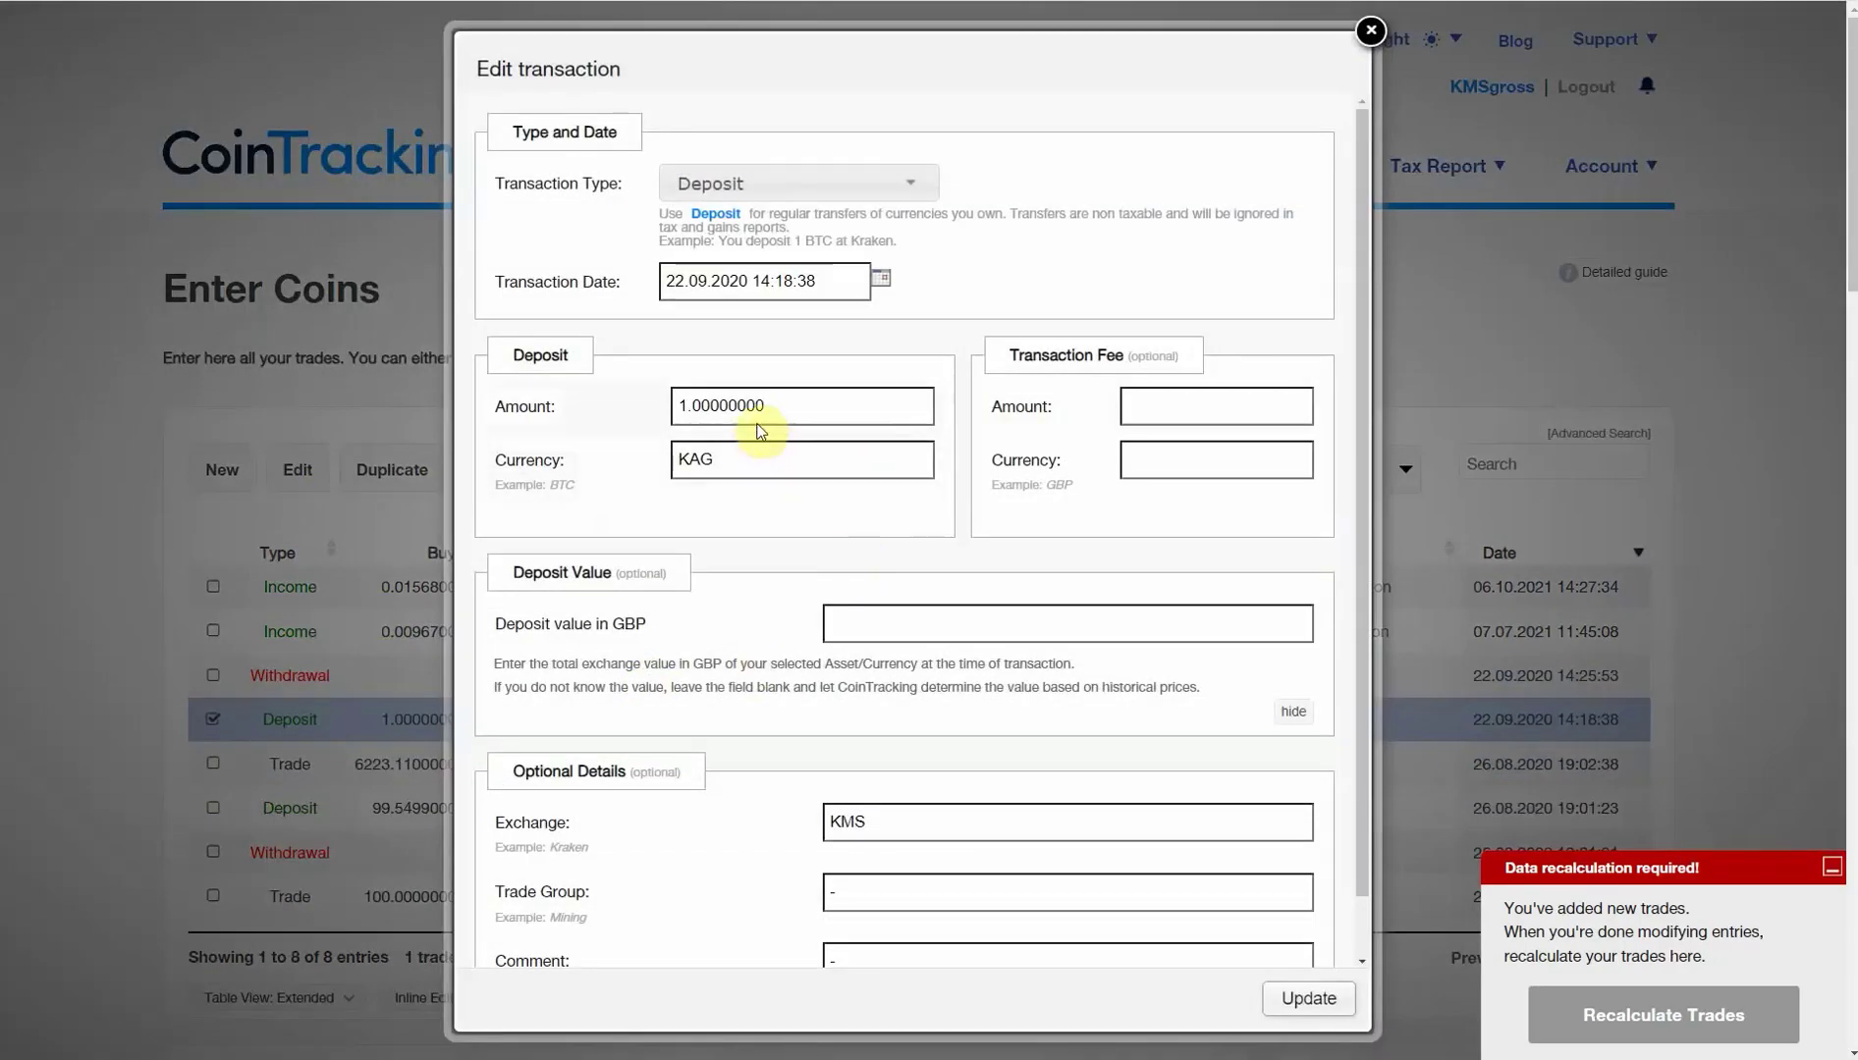
click(768, 177)
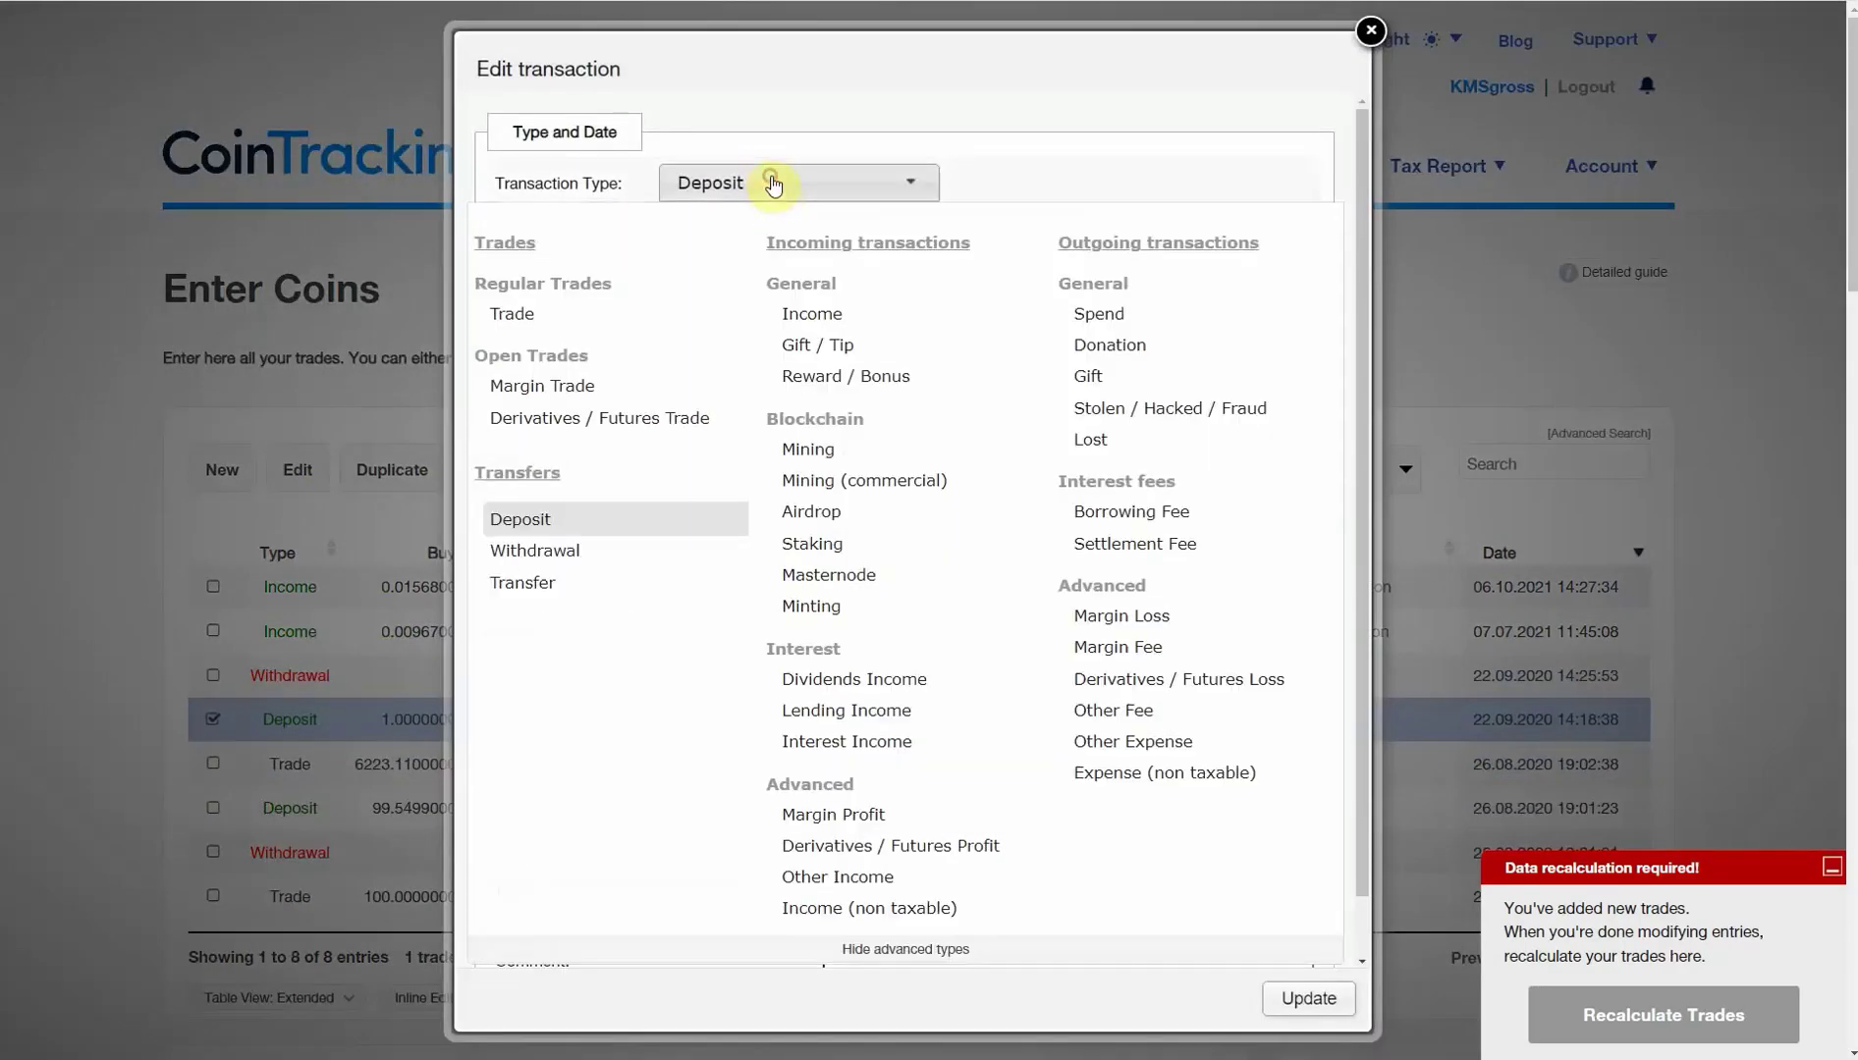
click(817, 316)
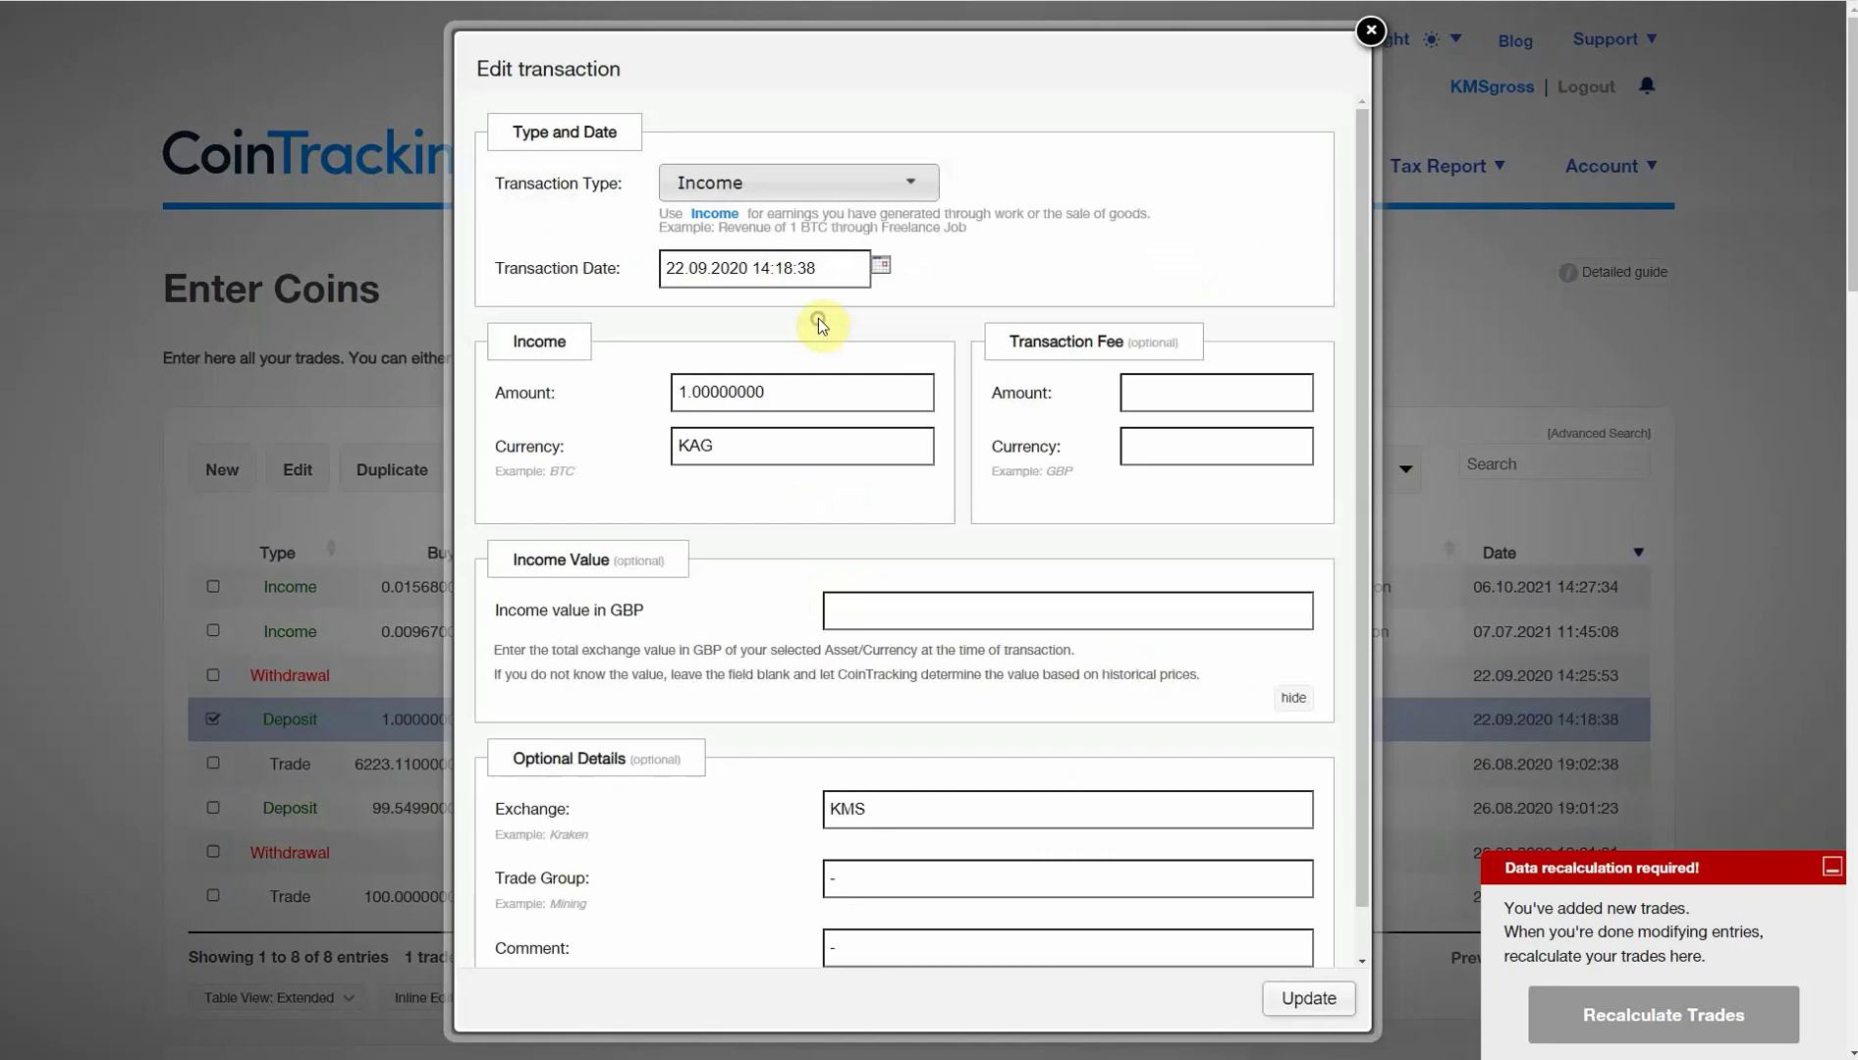
click(881, 611)
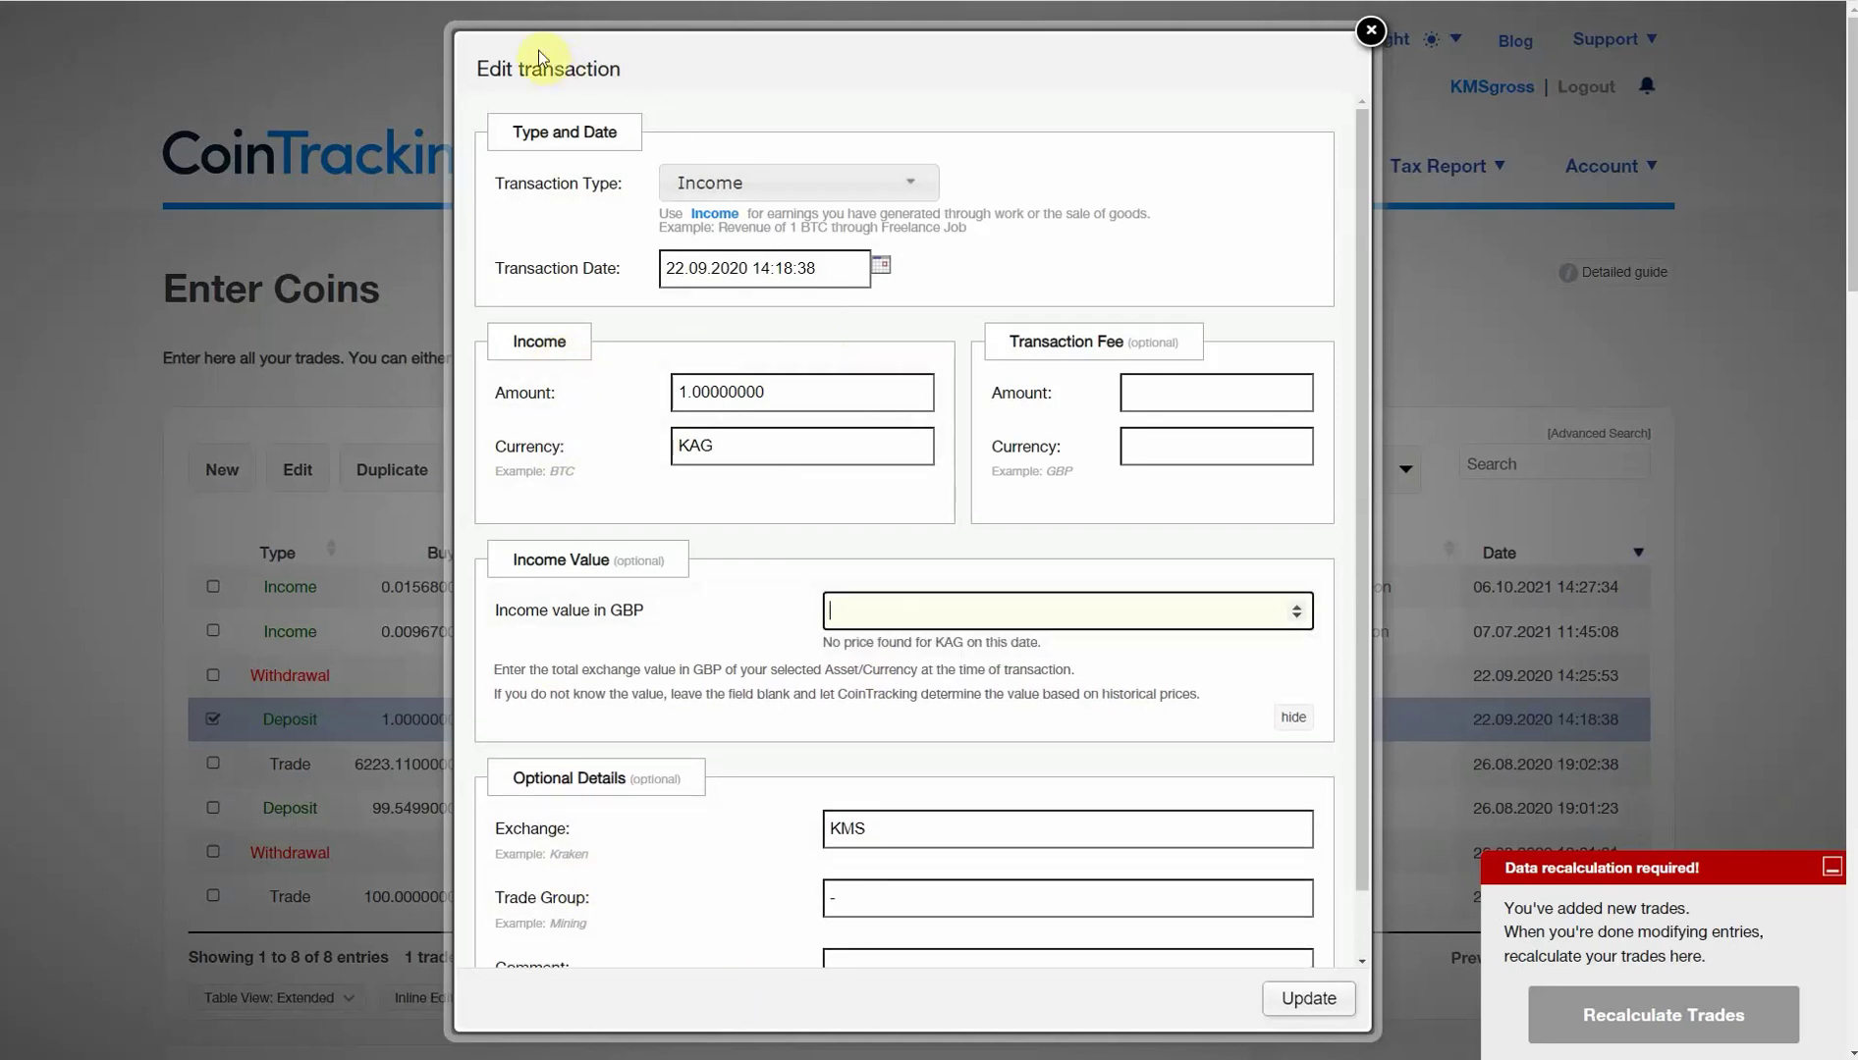
click(541, 5)
click(1286, 1017)
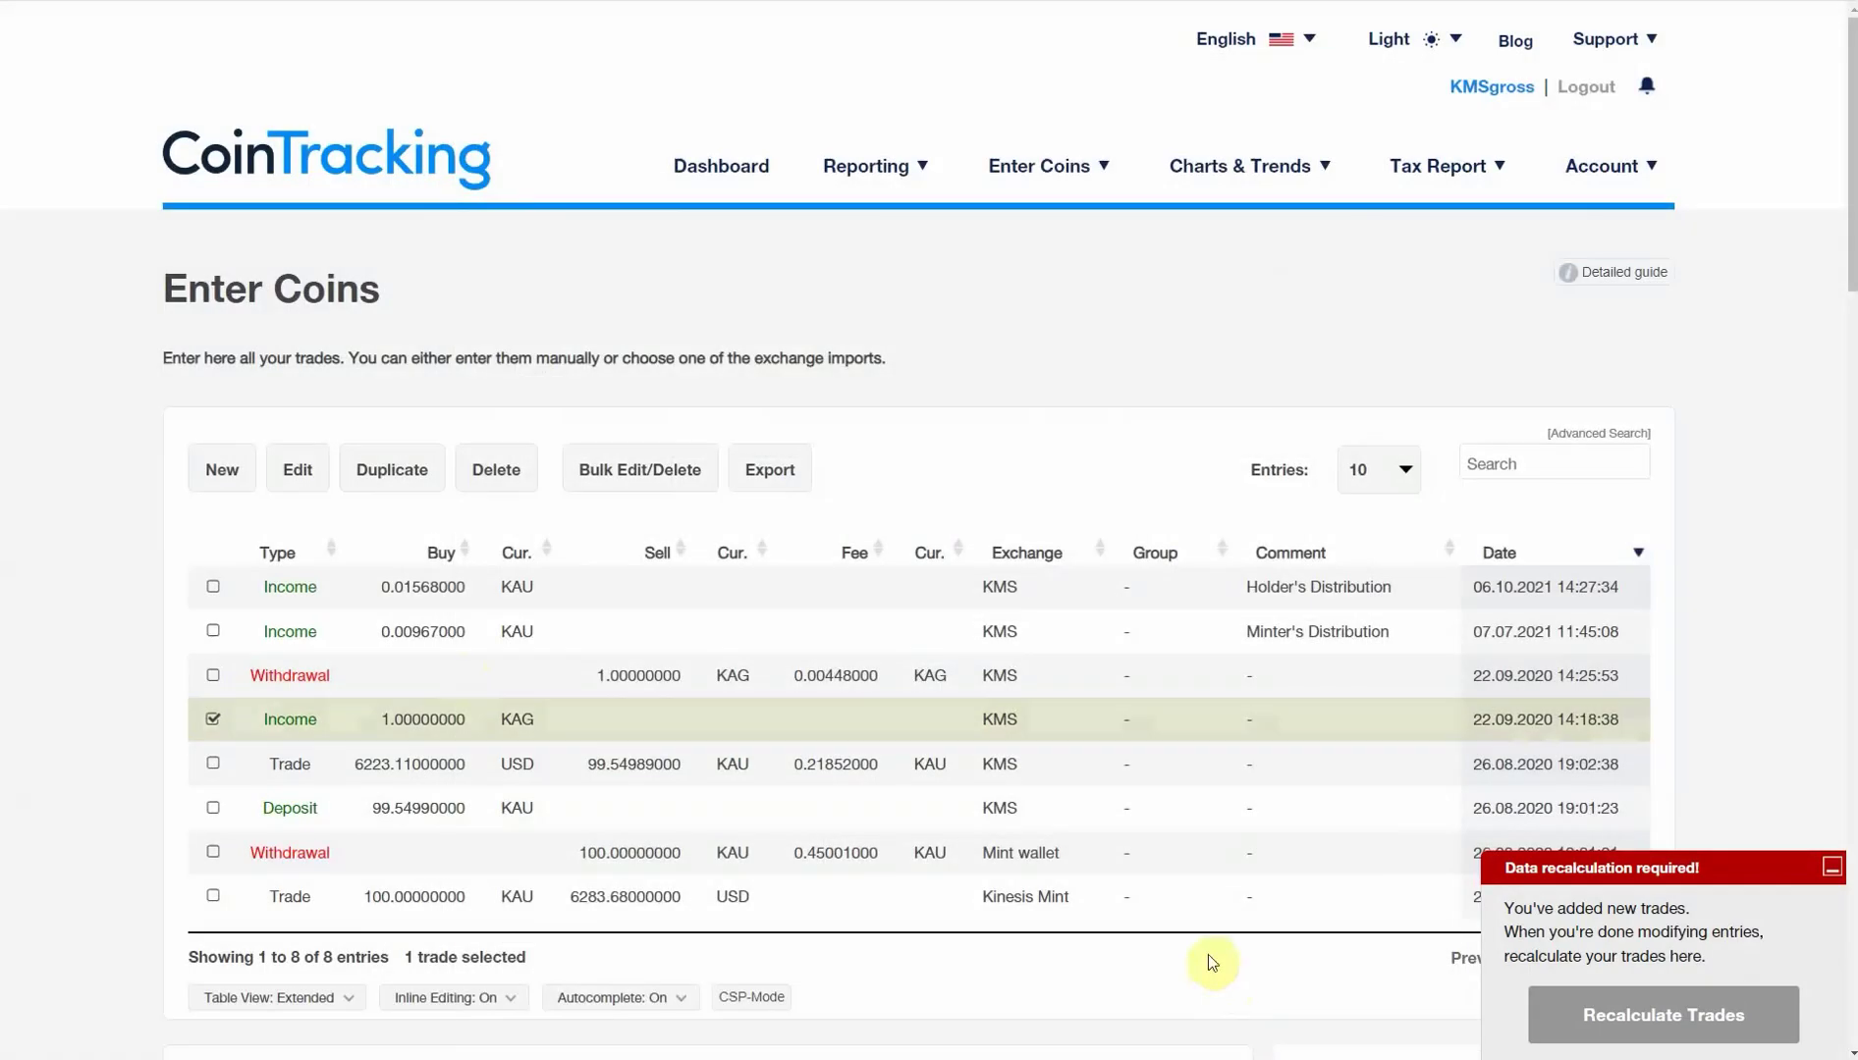
Make the 22.09.2020 1 KAG withdrawal a Spend worth 18.89 GBP, then recalculate trades.
click(212, 676)
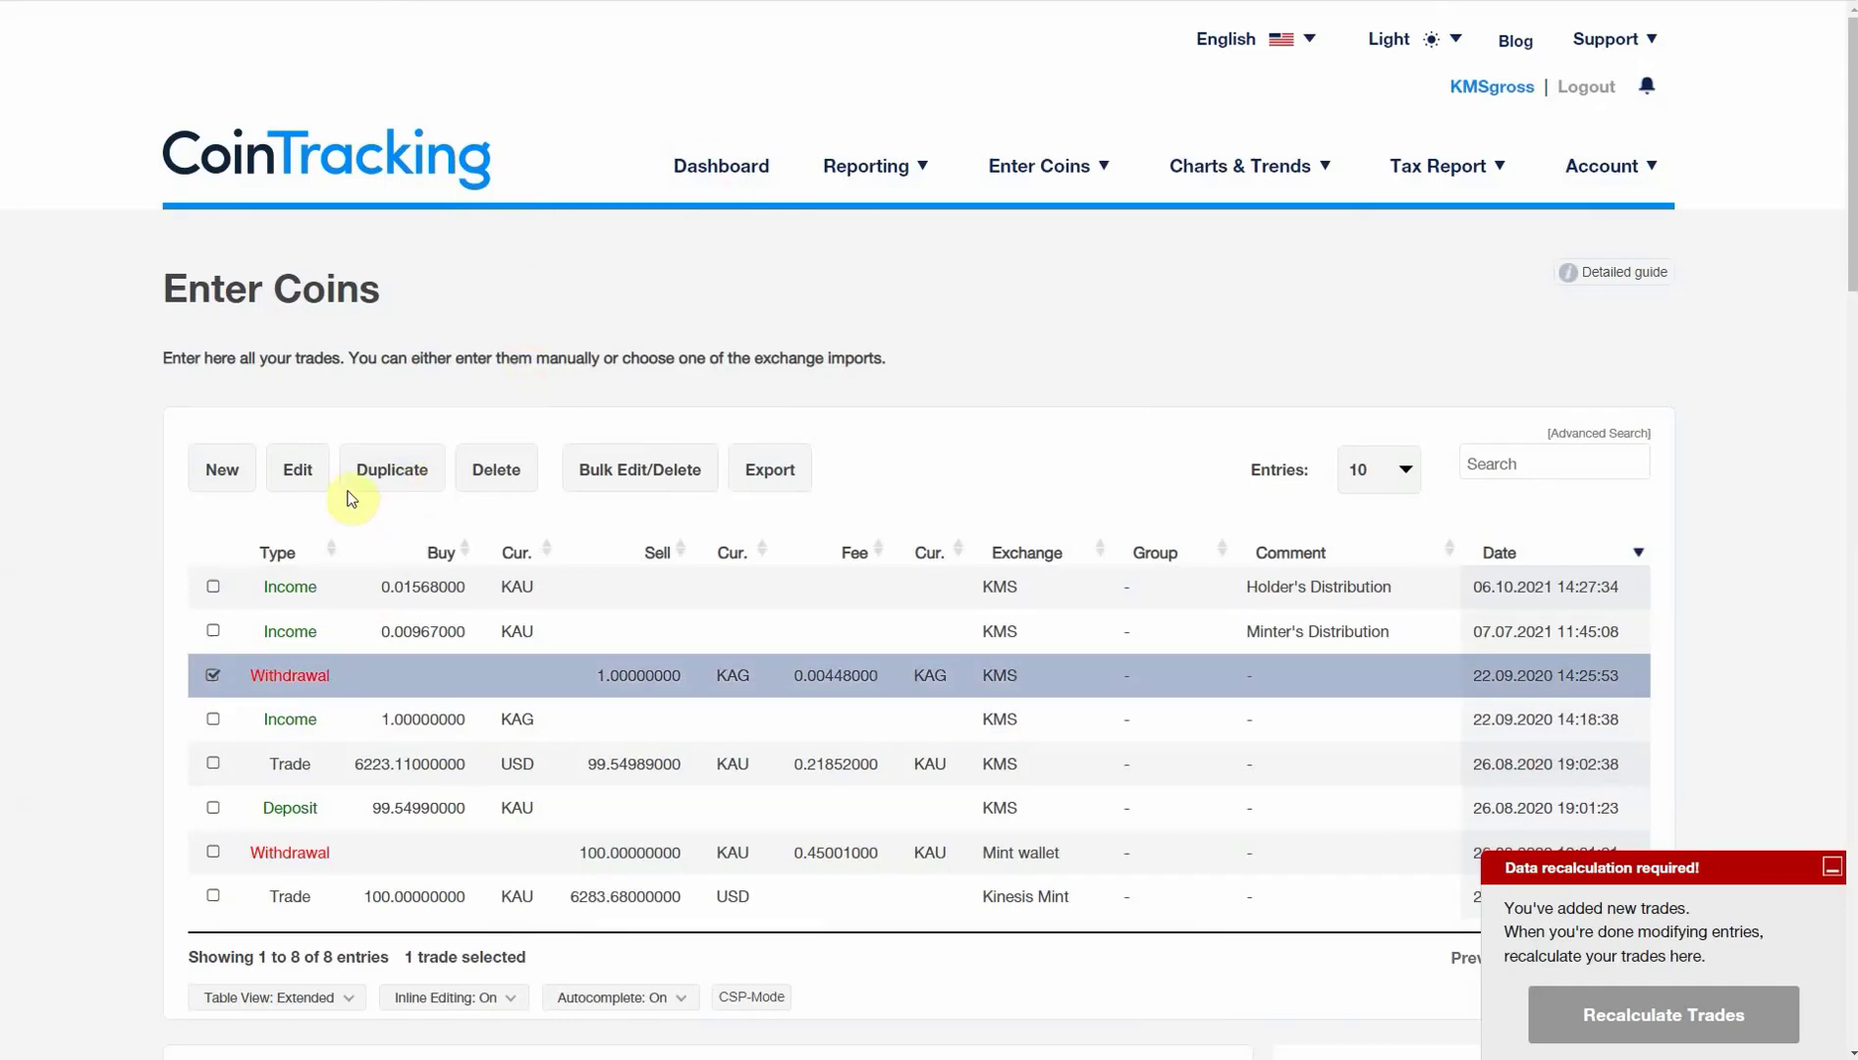
click(294, 470)
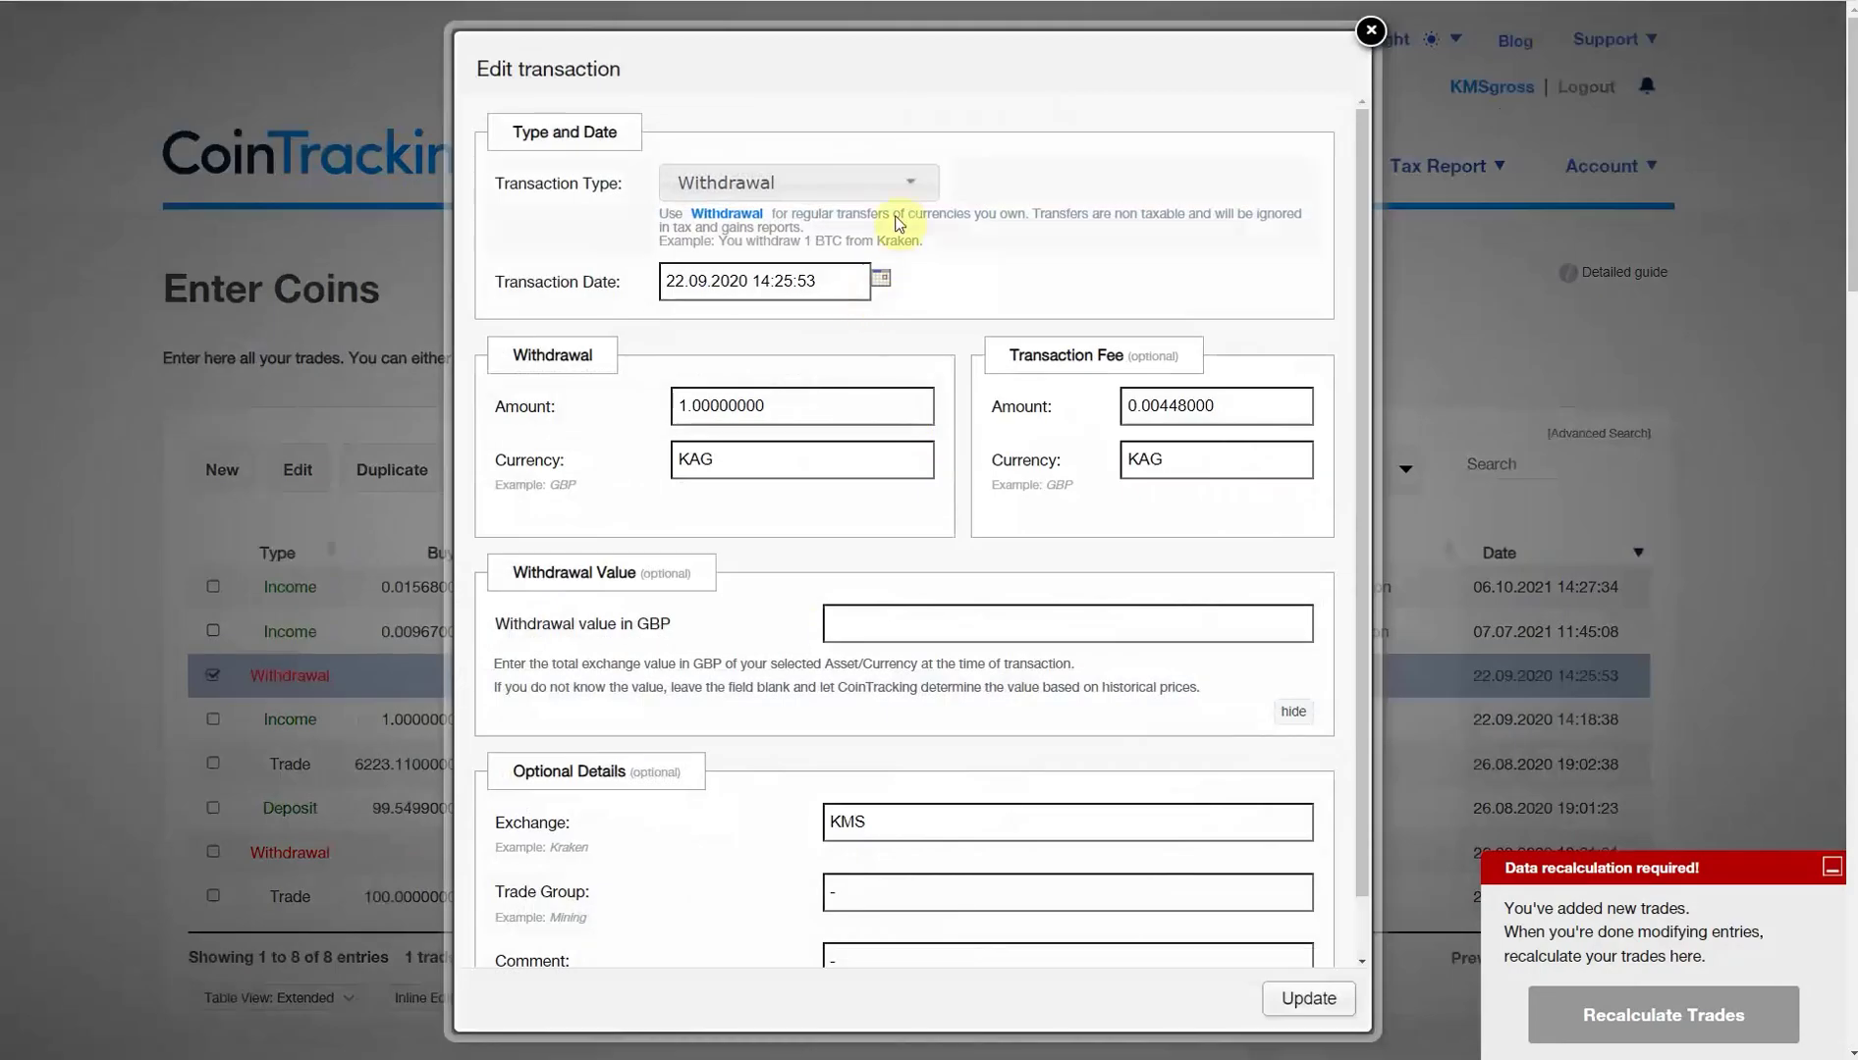
click(905, 184)
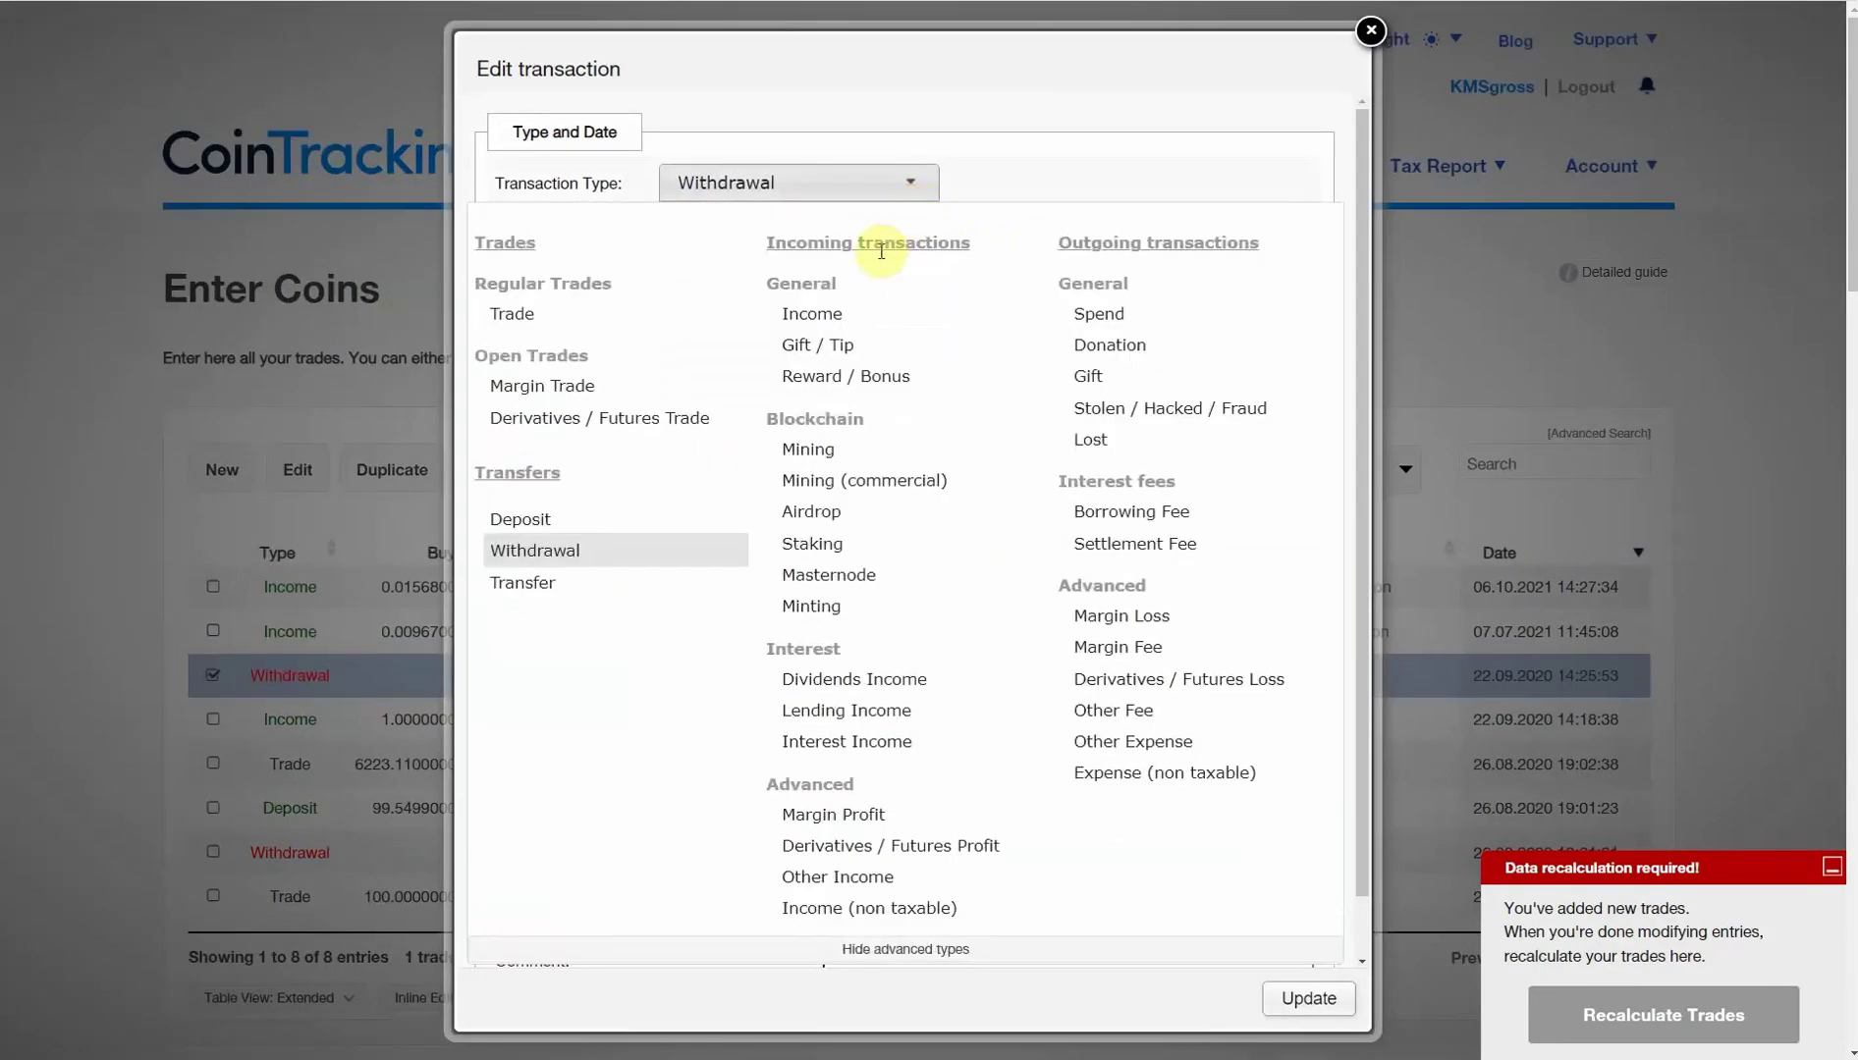
click(1095, 316)
click(849, 611)
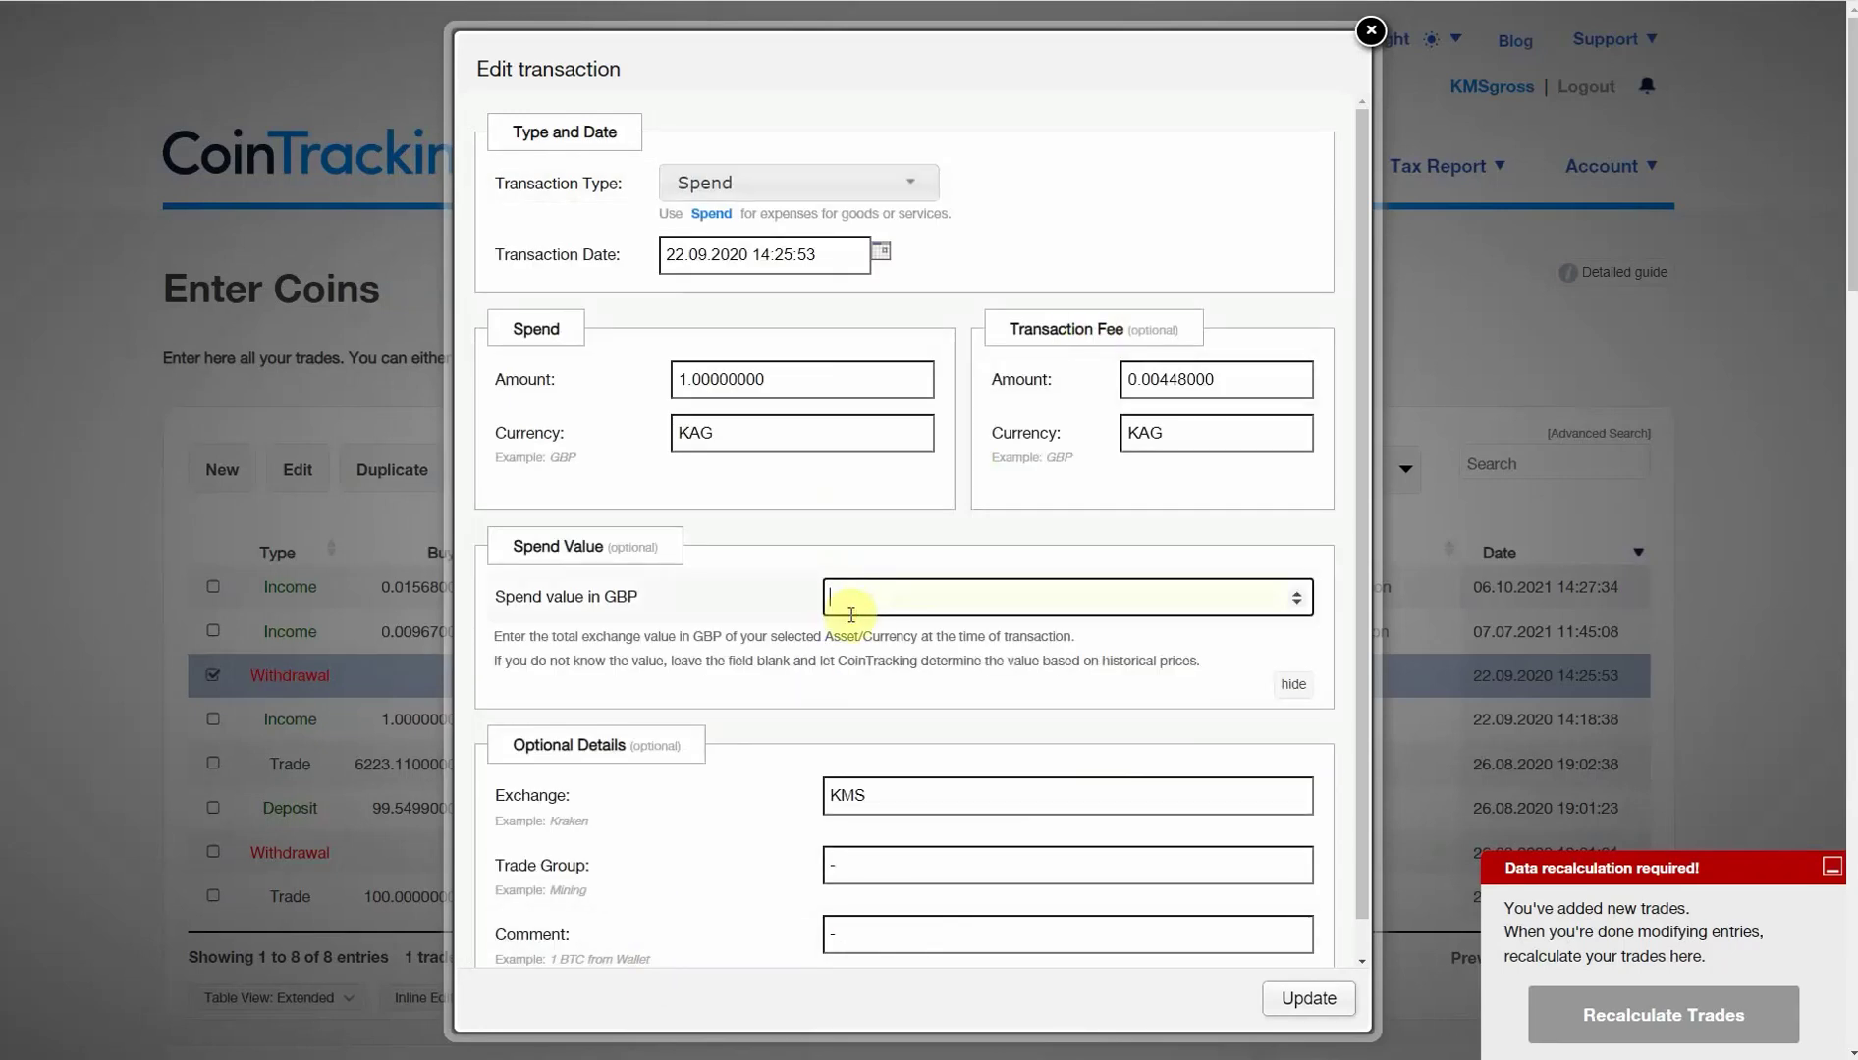
text(1)
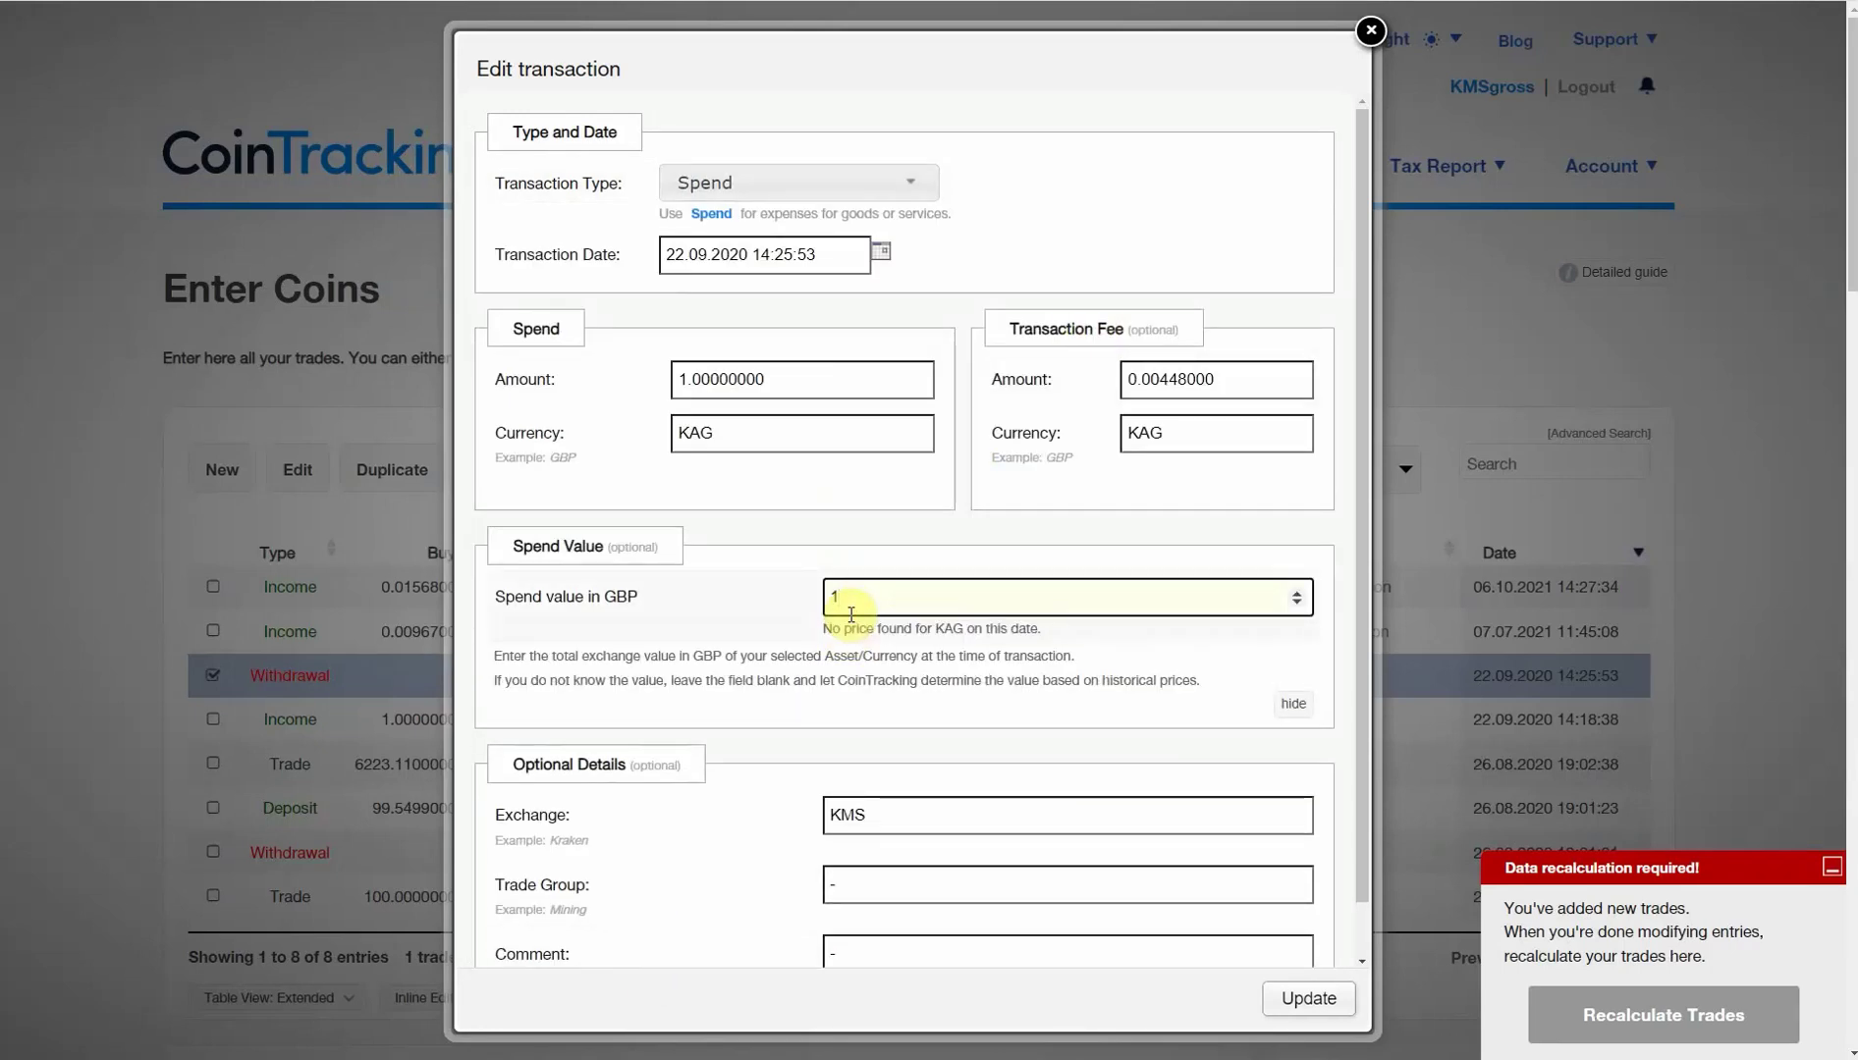
text(8.89)
click(1314, 1017)
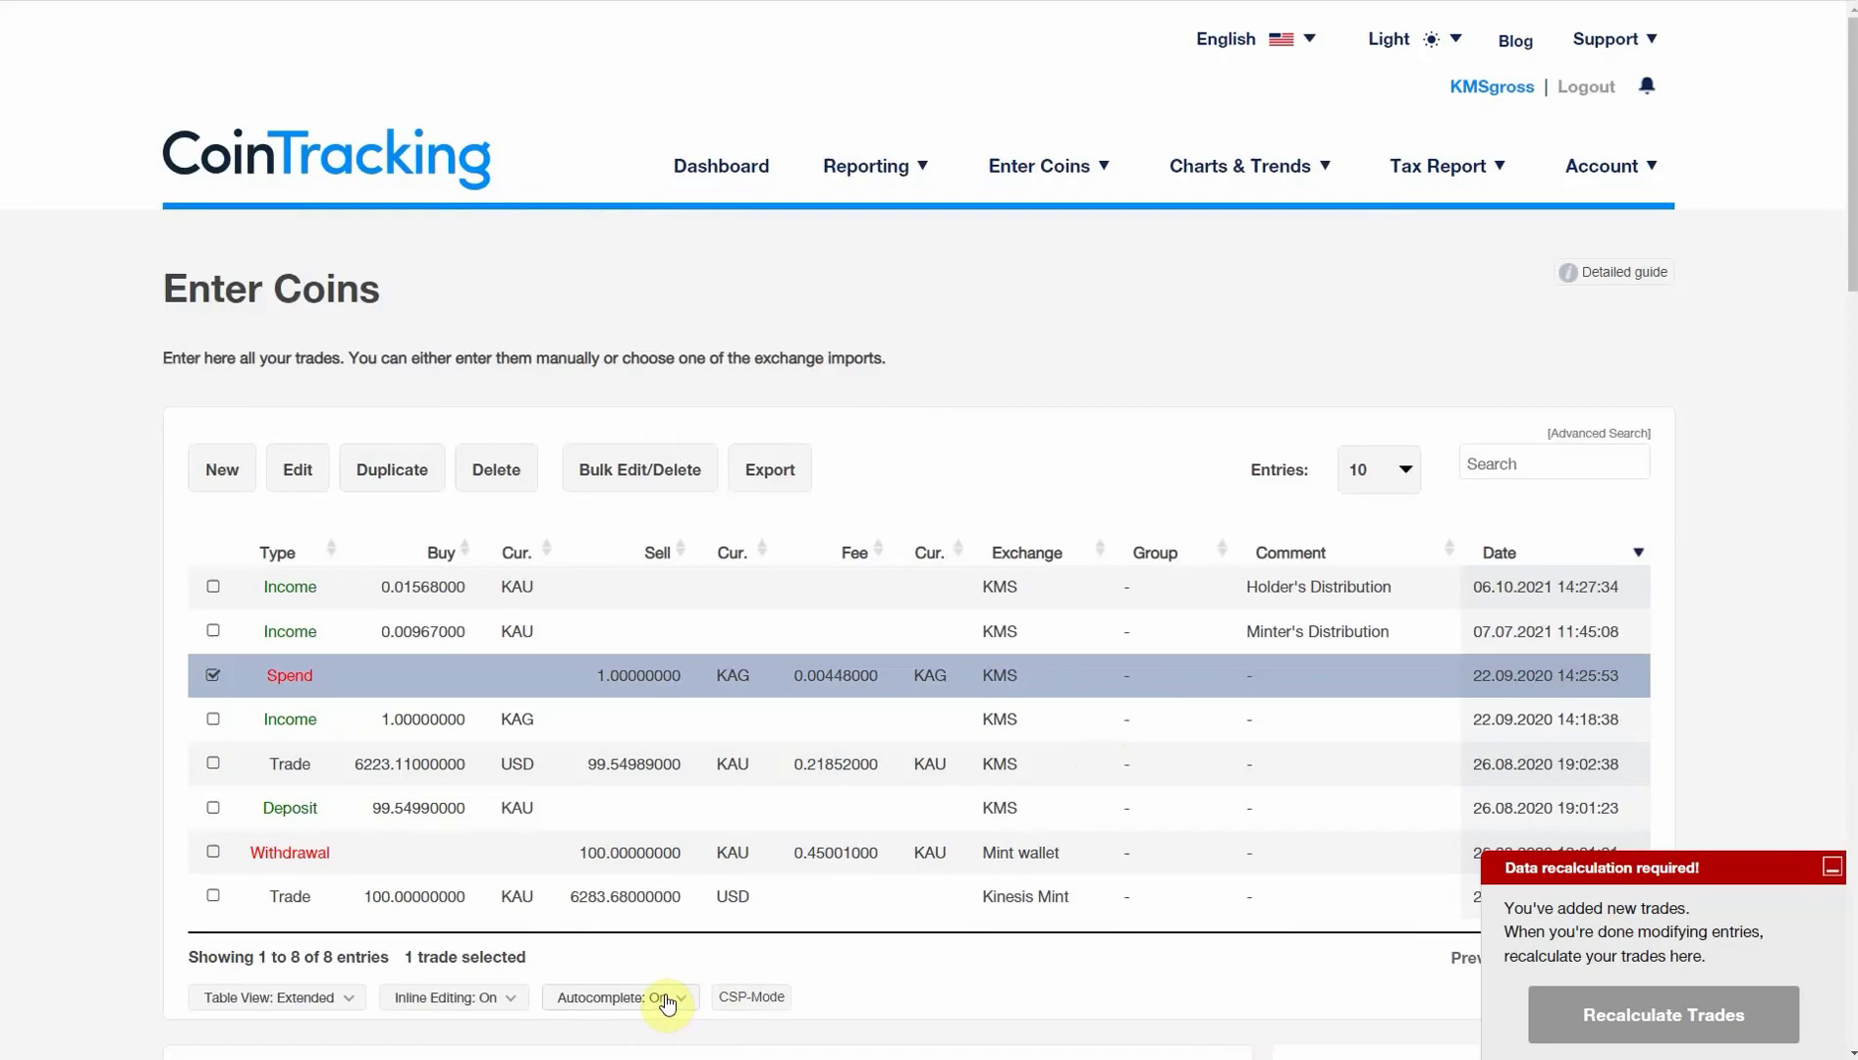
click(1666, 1022)
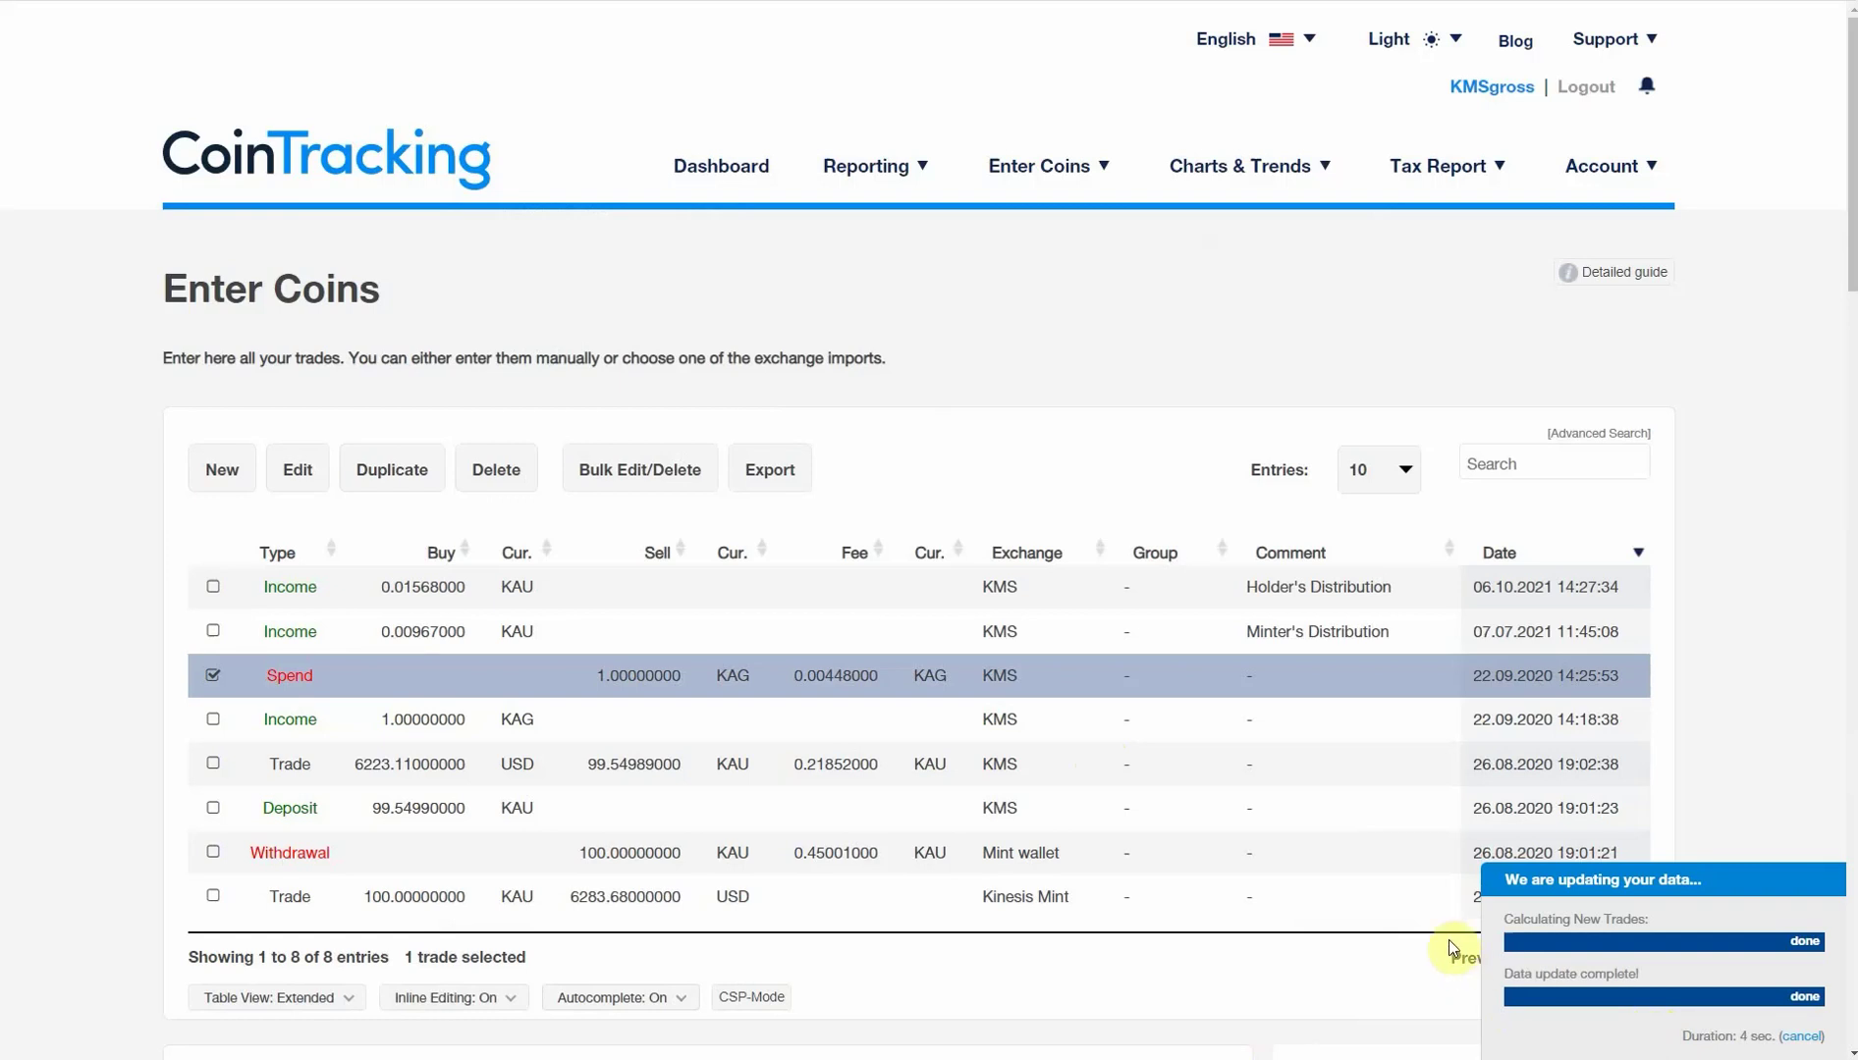
On the Tax Report page, choose tax year 2020 and generate a new report.
click(1421, 169)
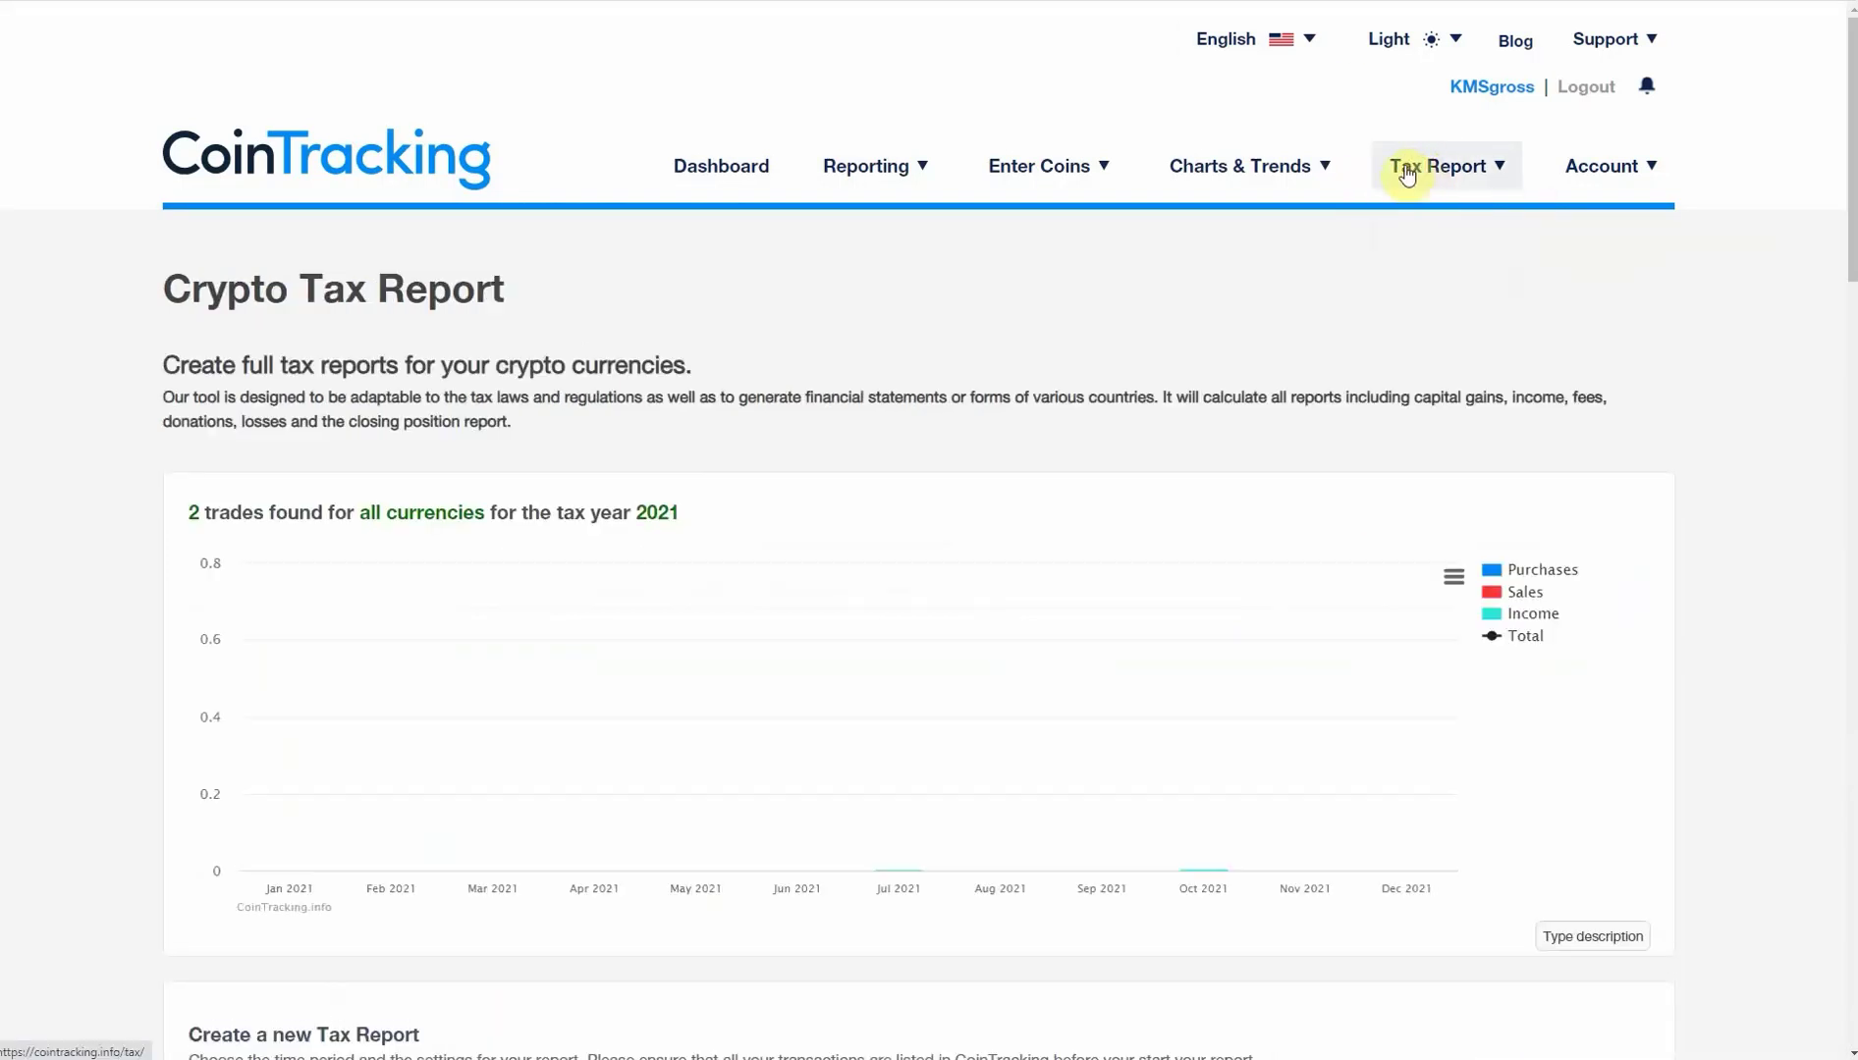
scroll(1223, 560, down, 9)
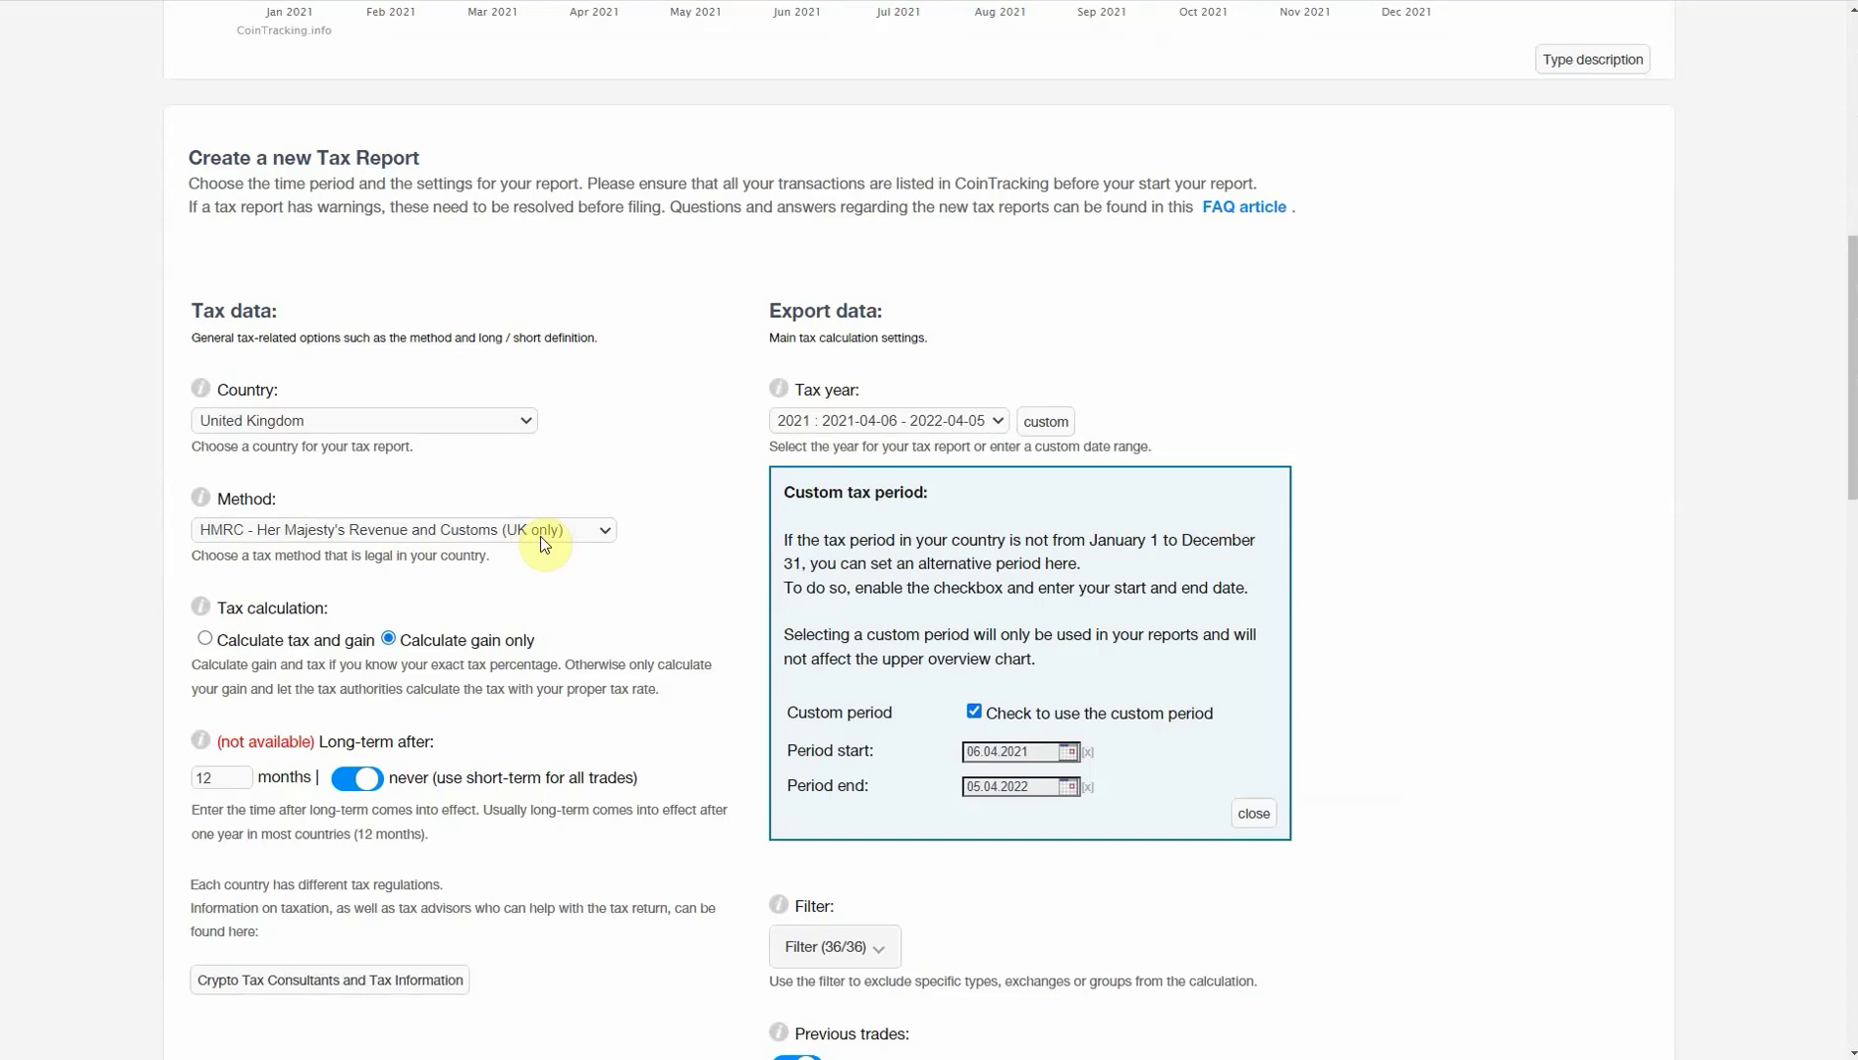
click(998, 425)
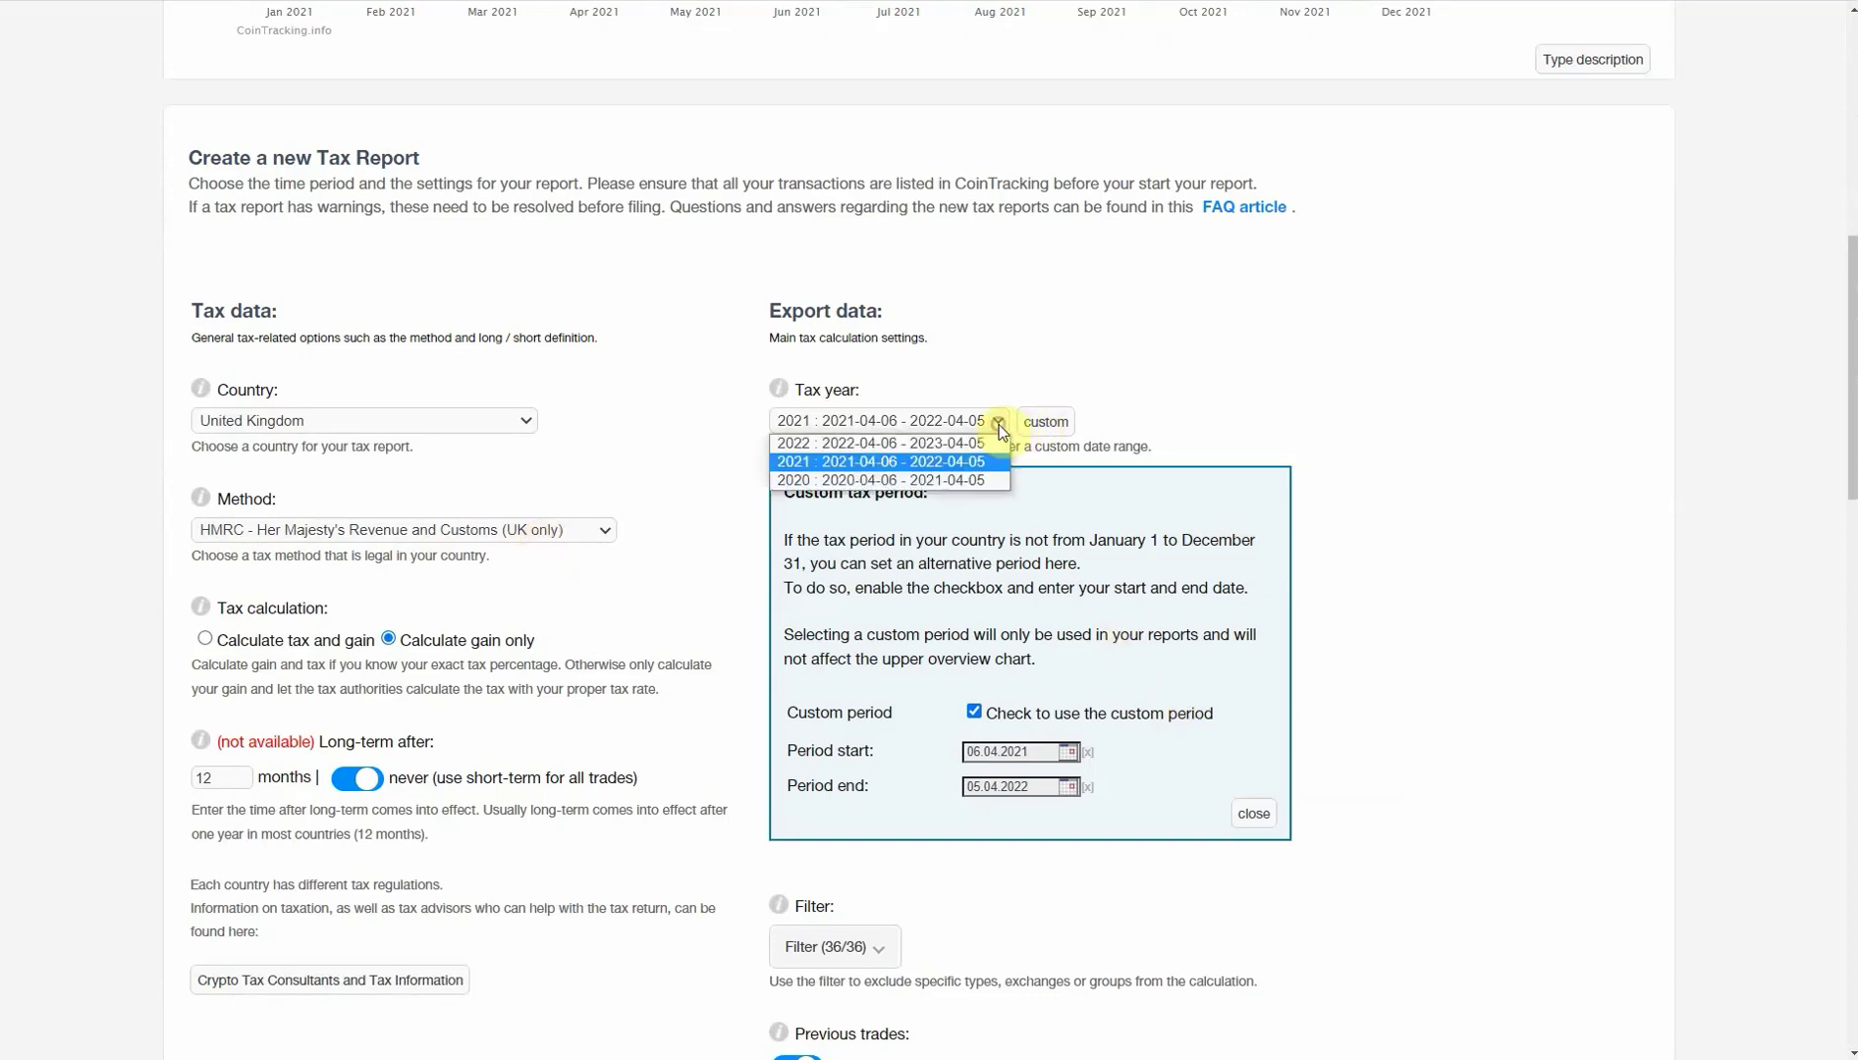
click(927, 480)
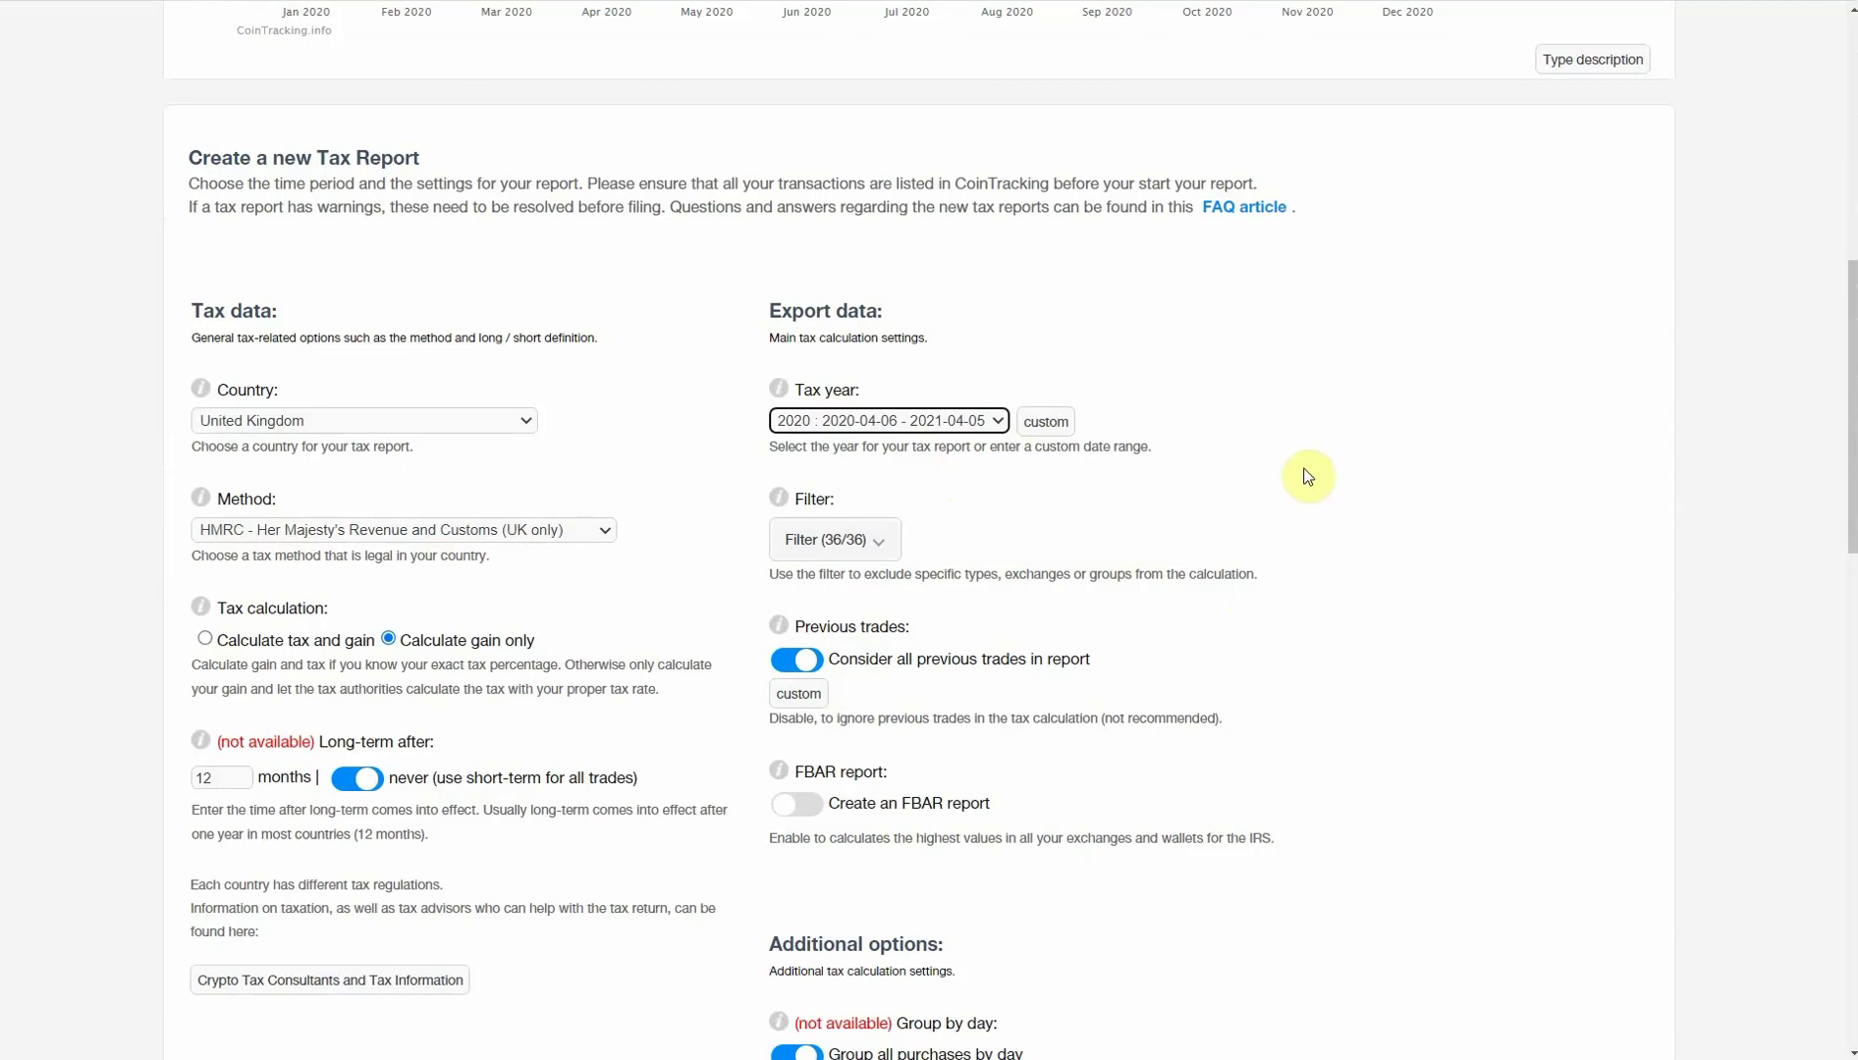
scroll(1339, 528, down, 7)
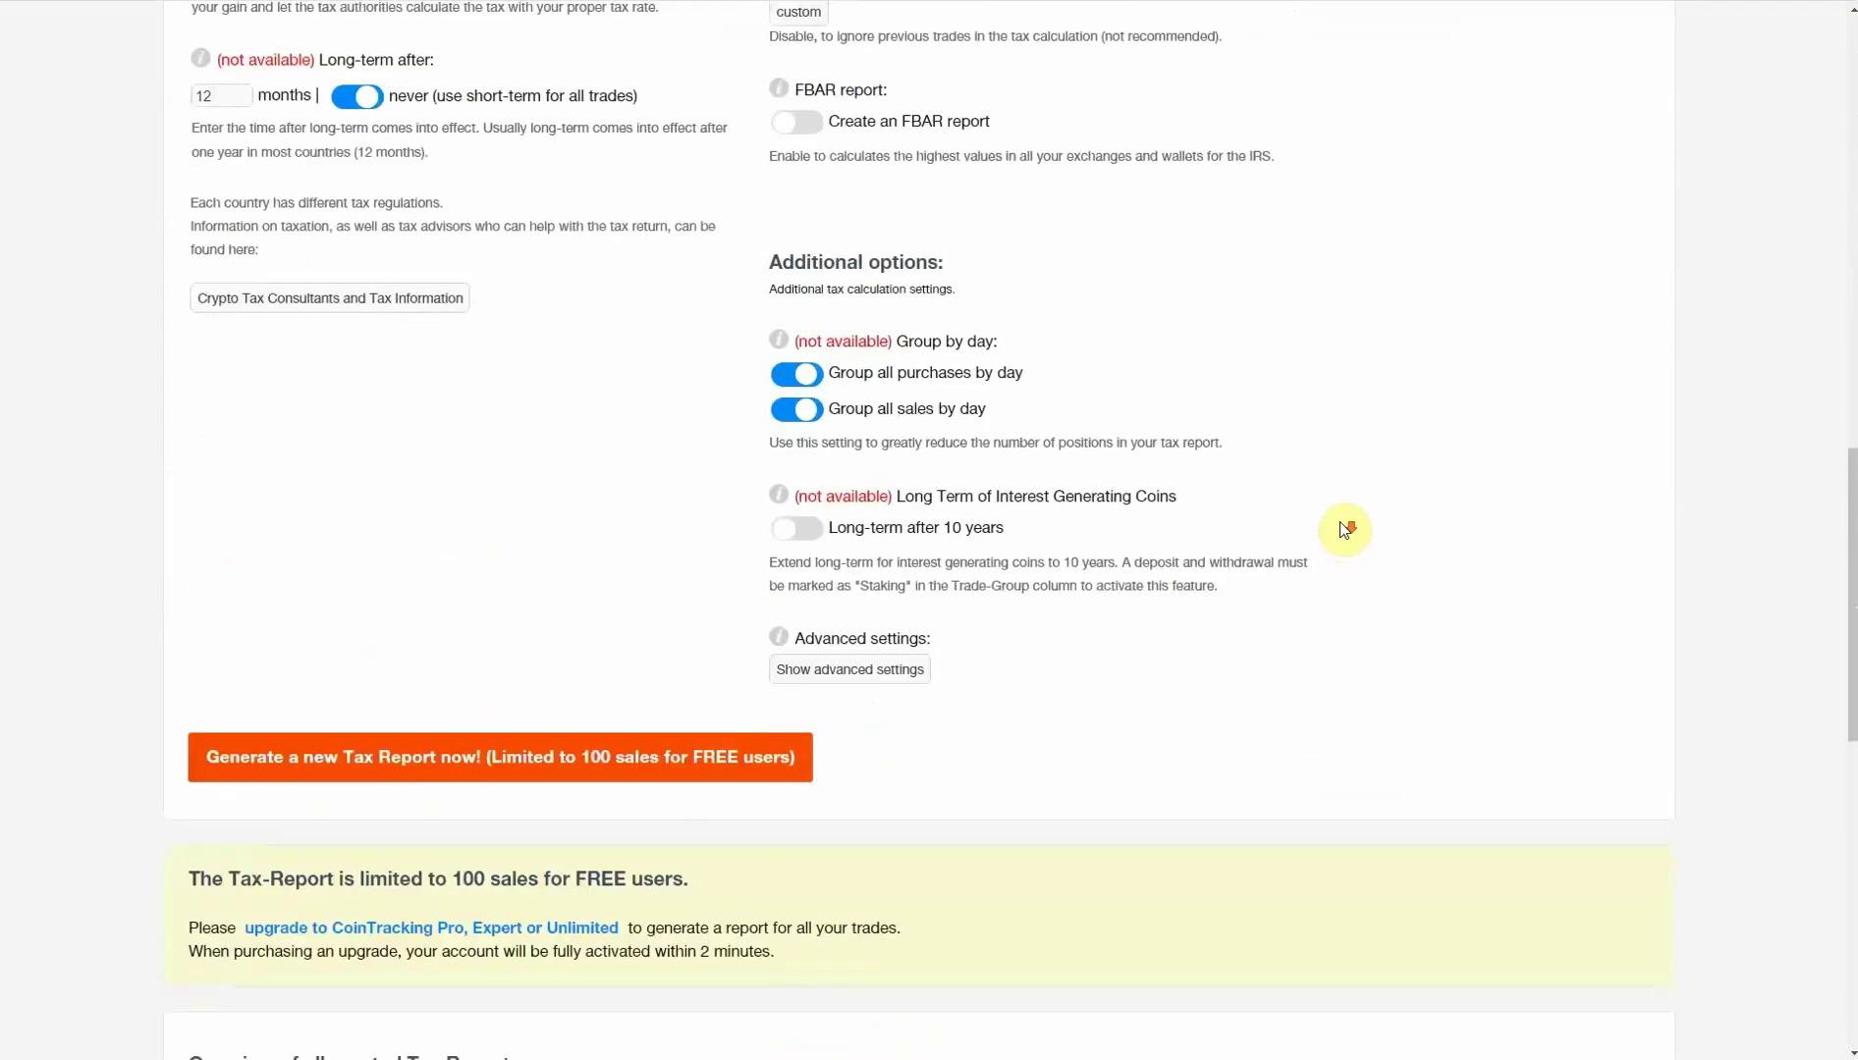
scroll(1341, 527, down, 6)
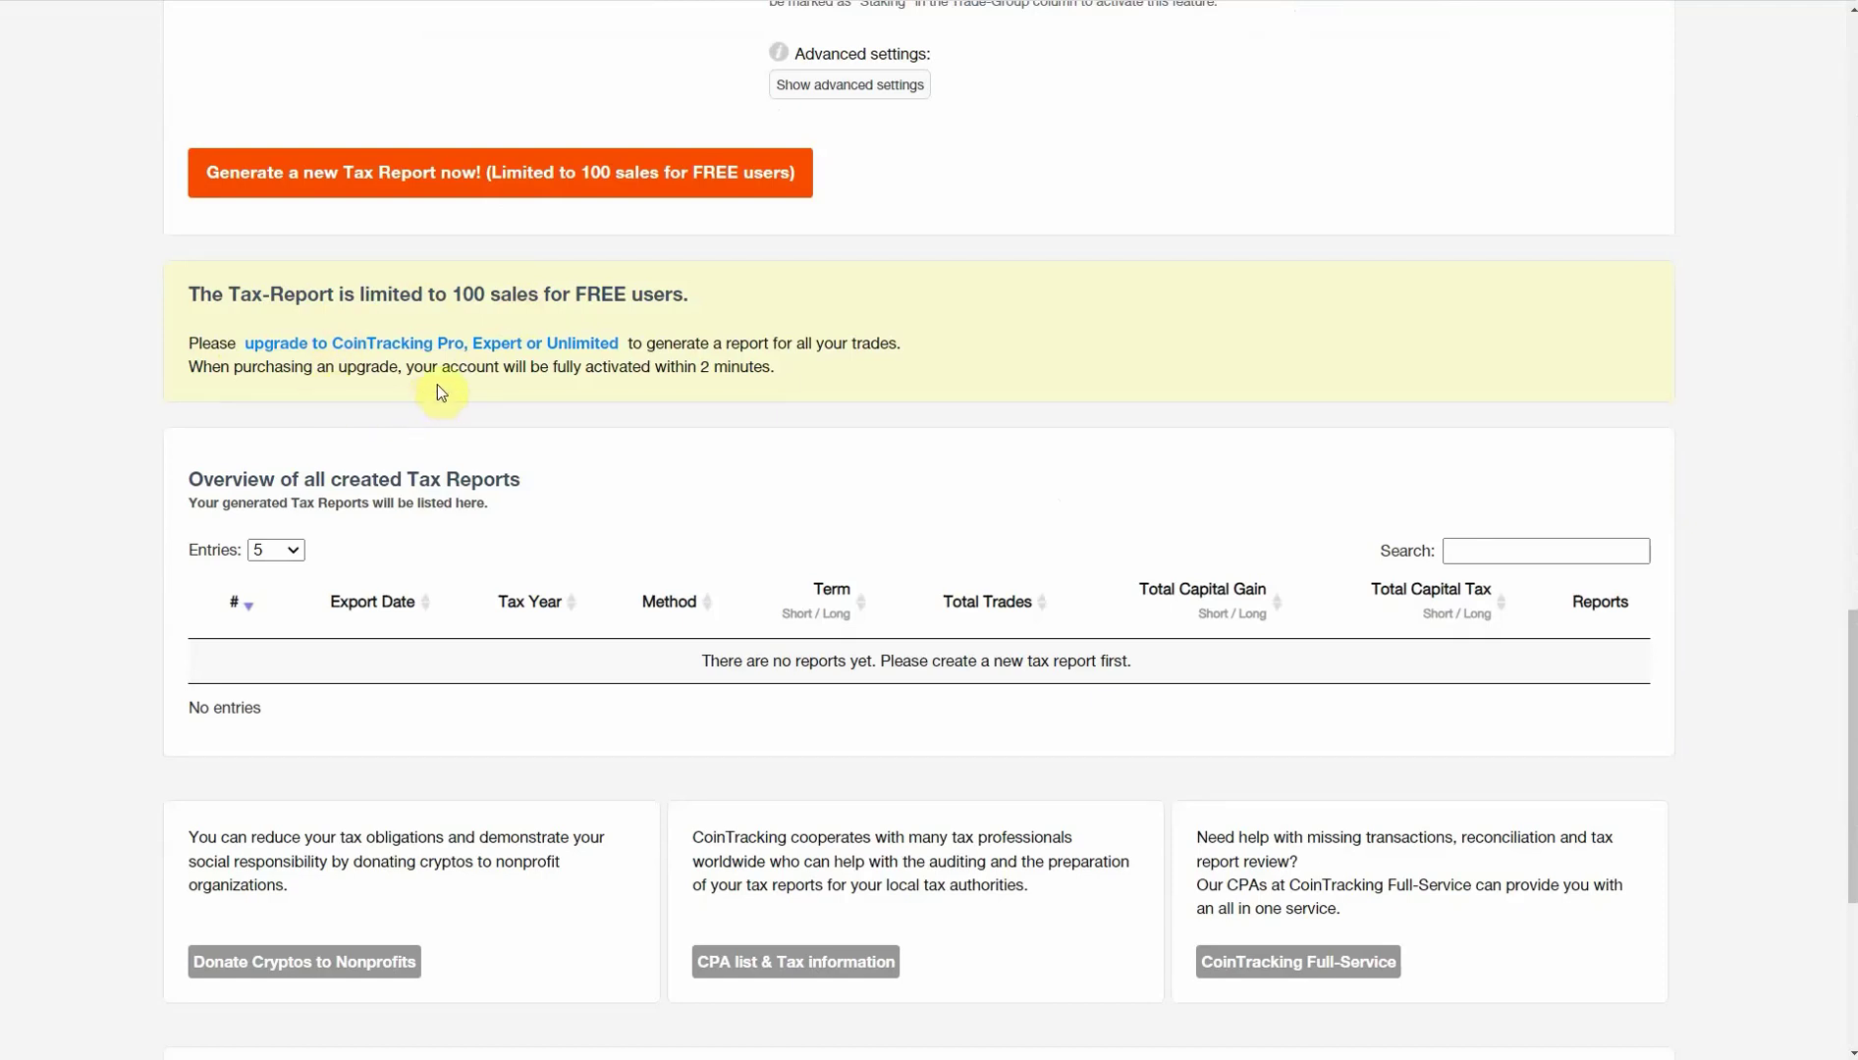
click(498, 178)
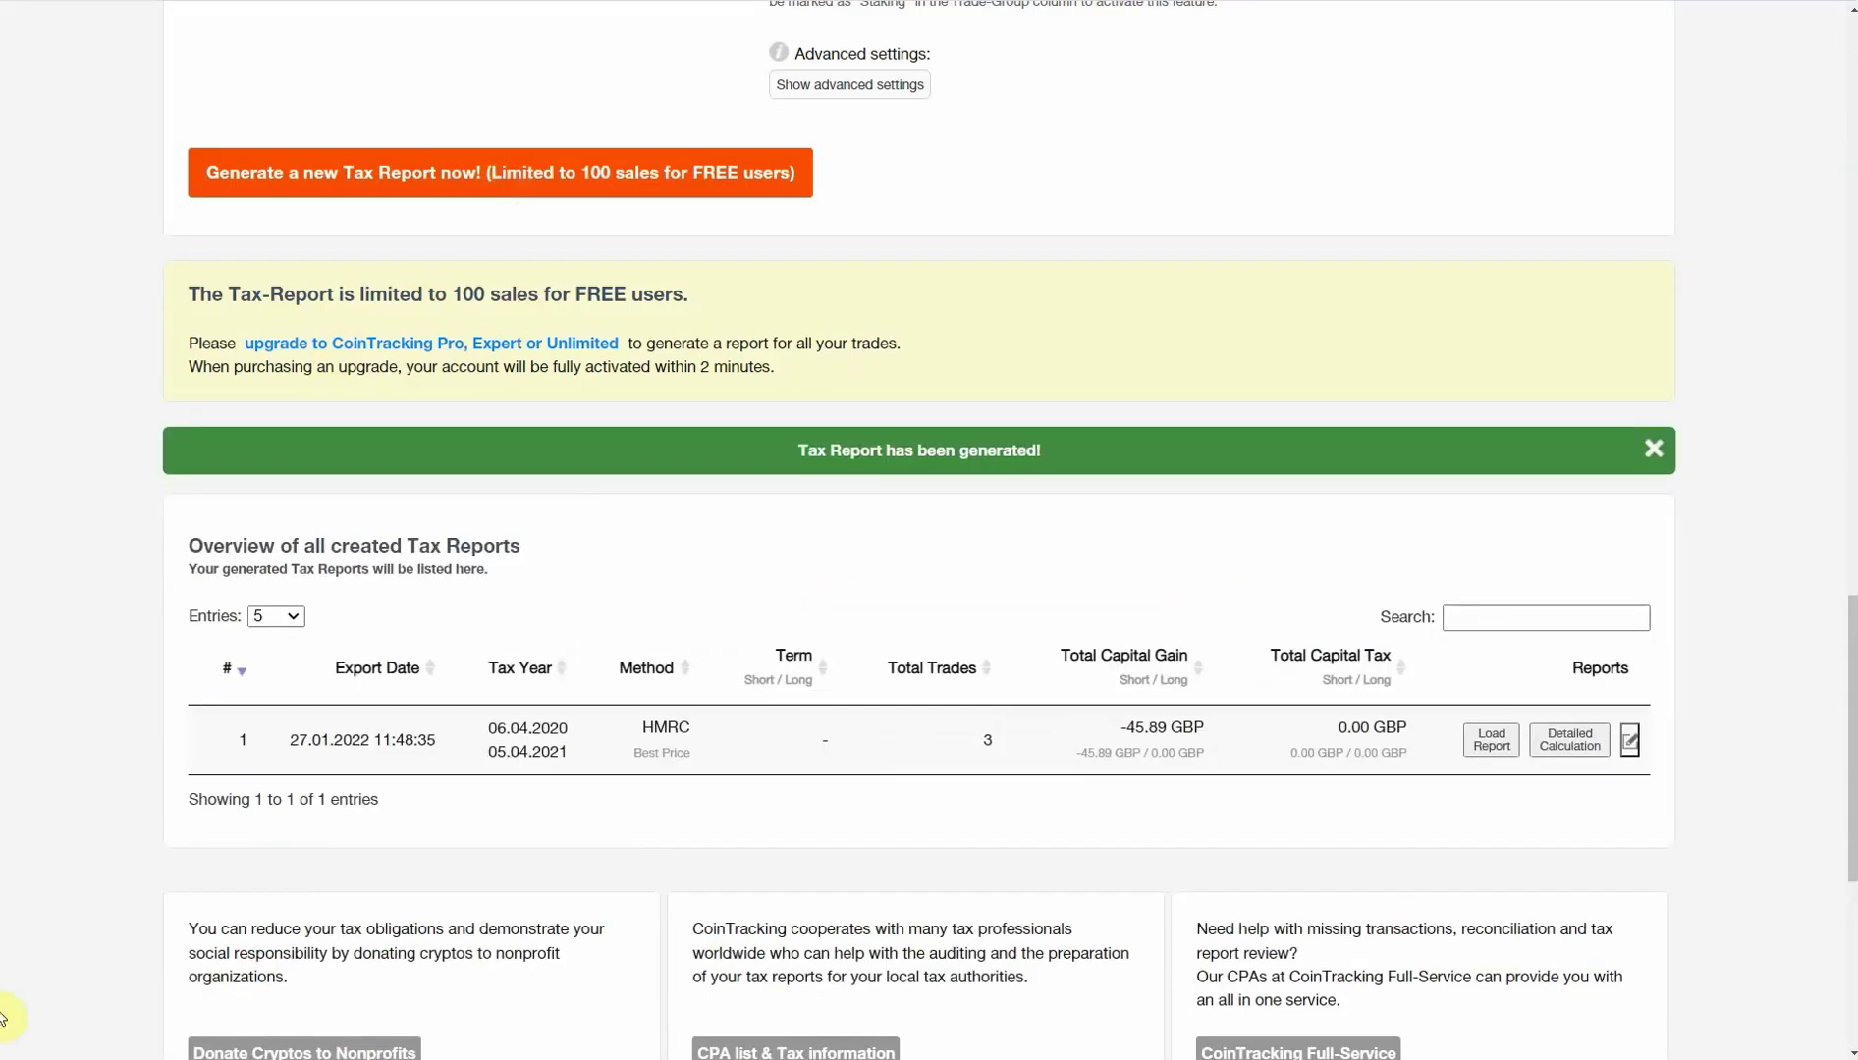
Load report #1 and view the −24.47 KAU loss and 18.89 GBP KAG income.
click(1479, 750)
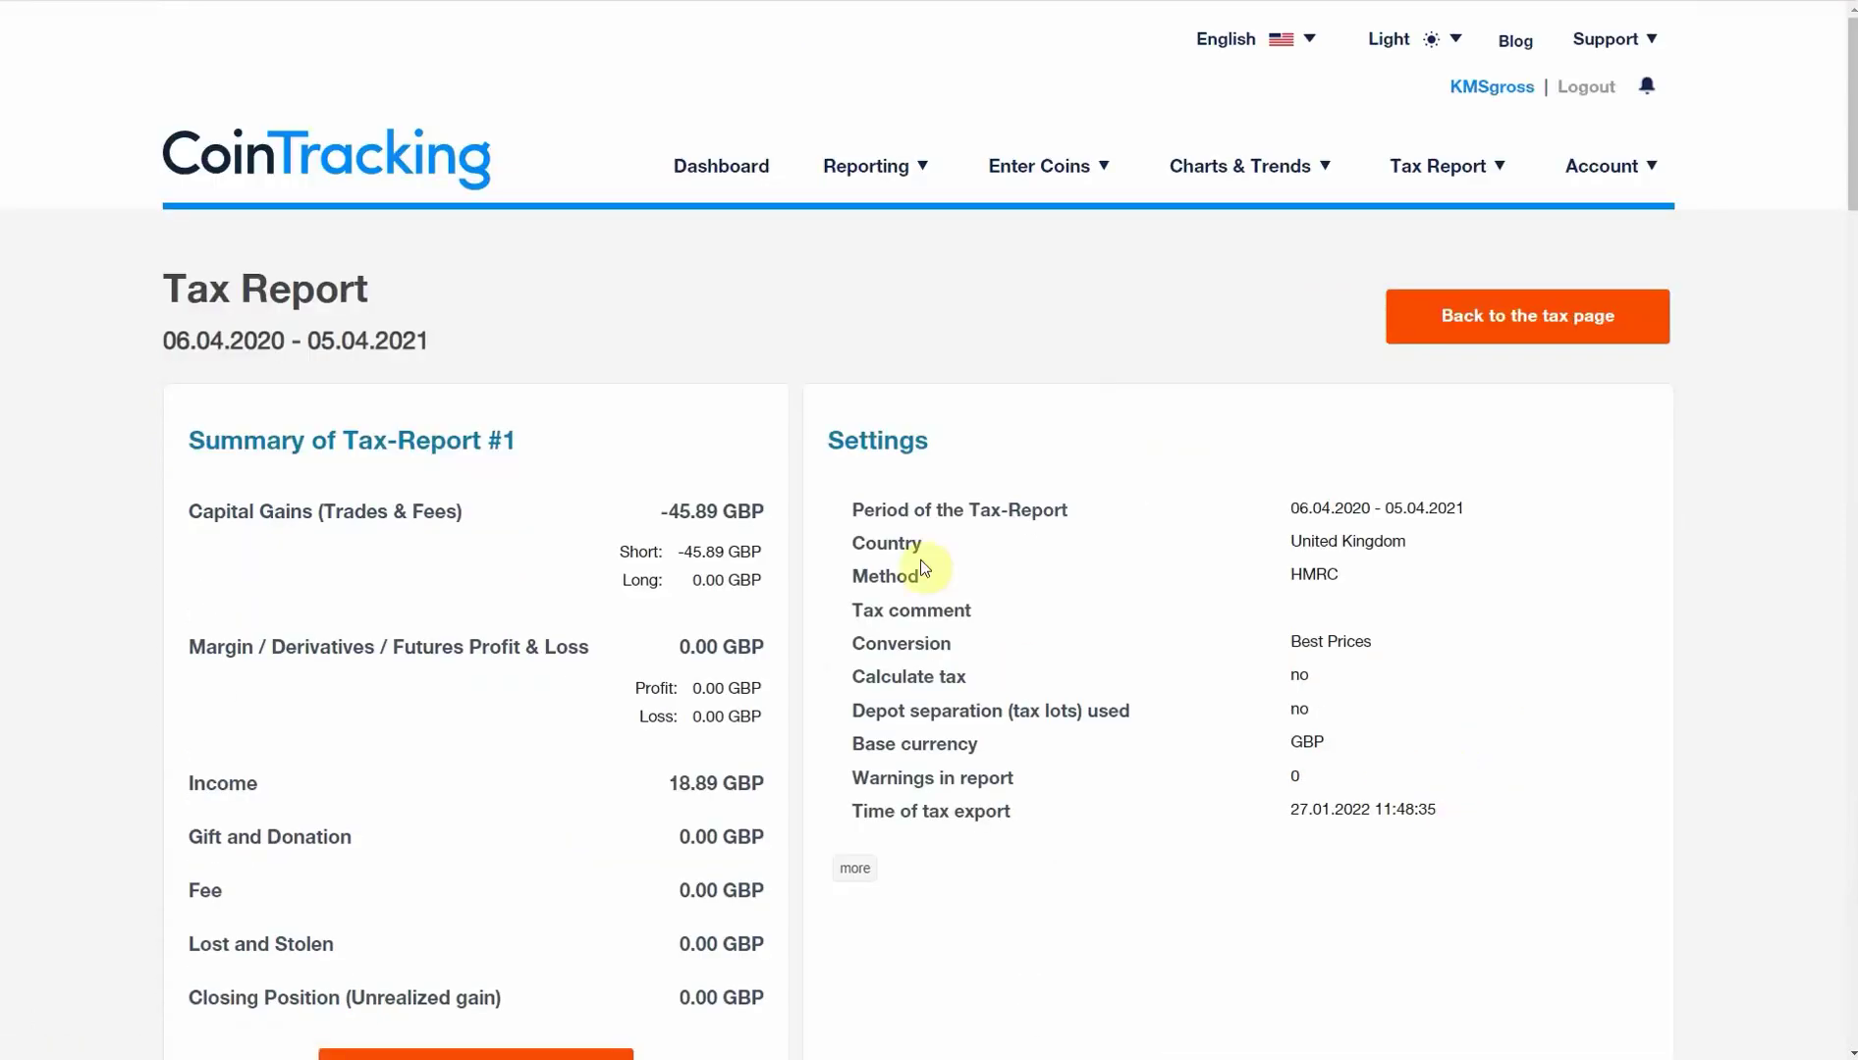
scroll(923, 565, down, 15)
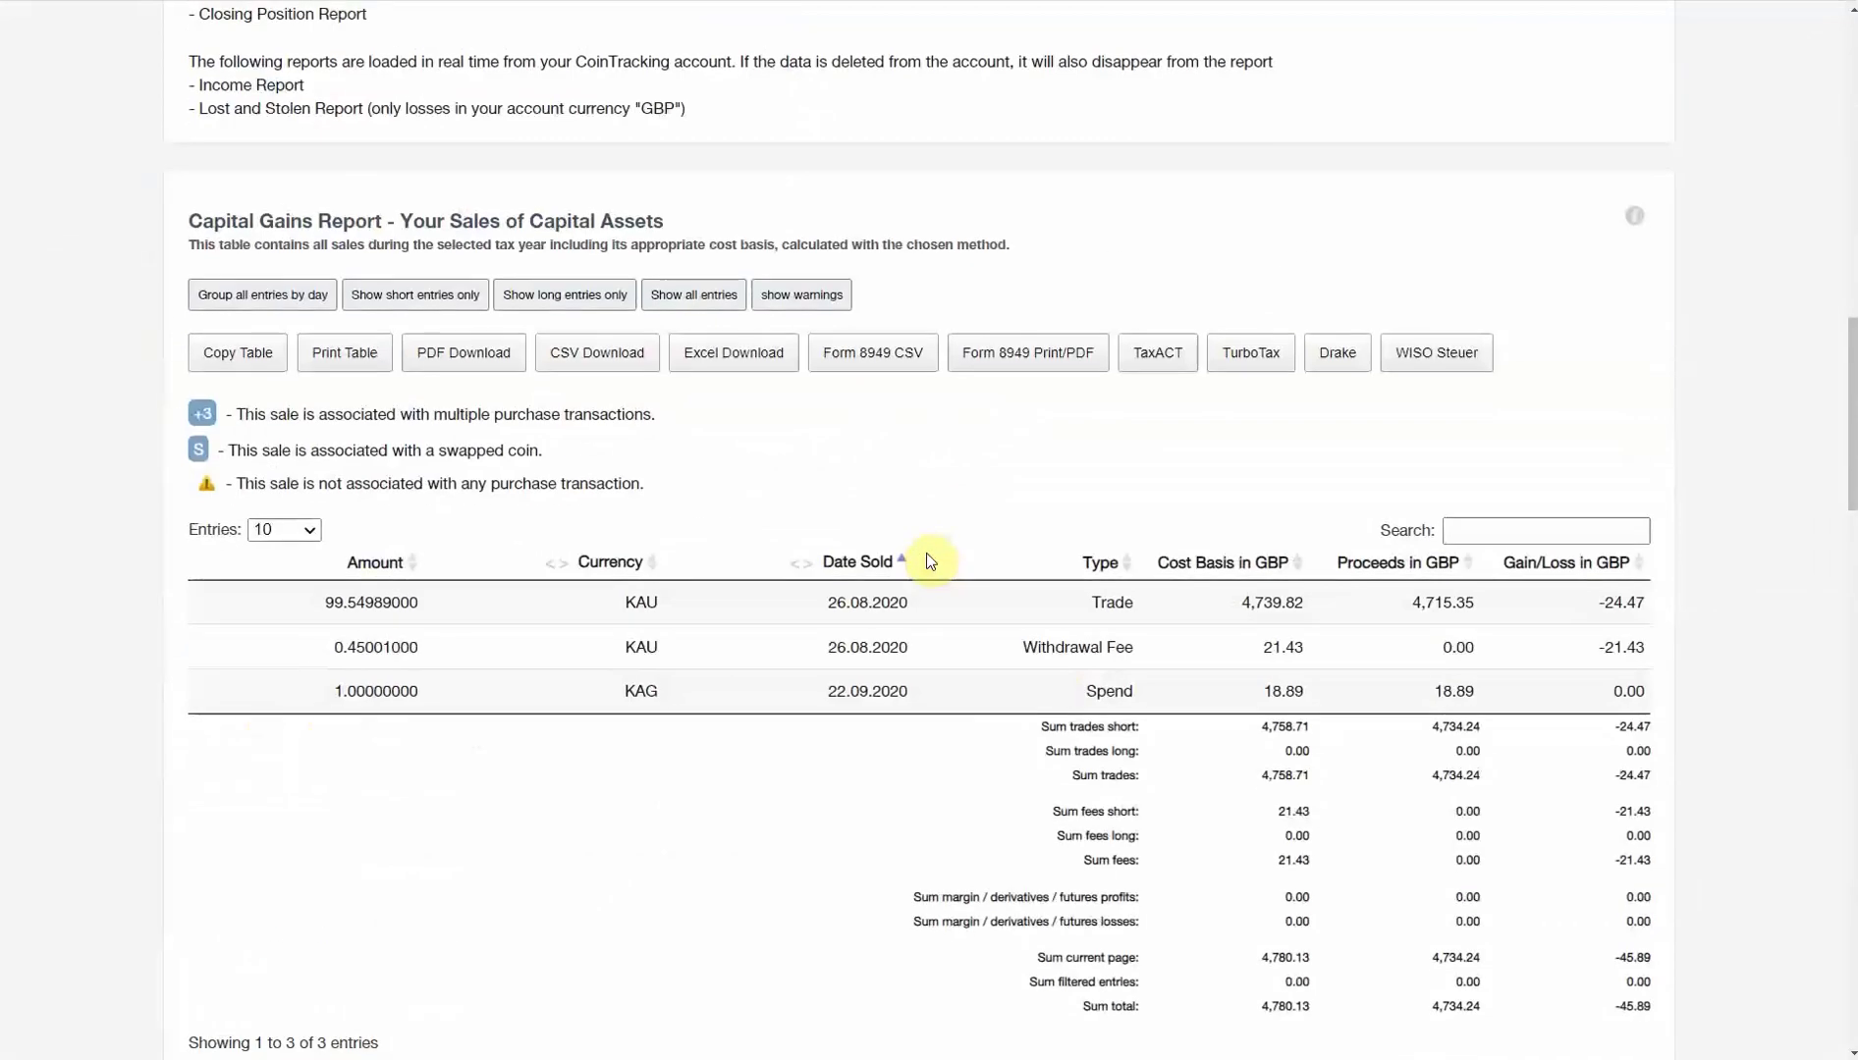
scroll(930, 561, down, 2)
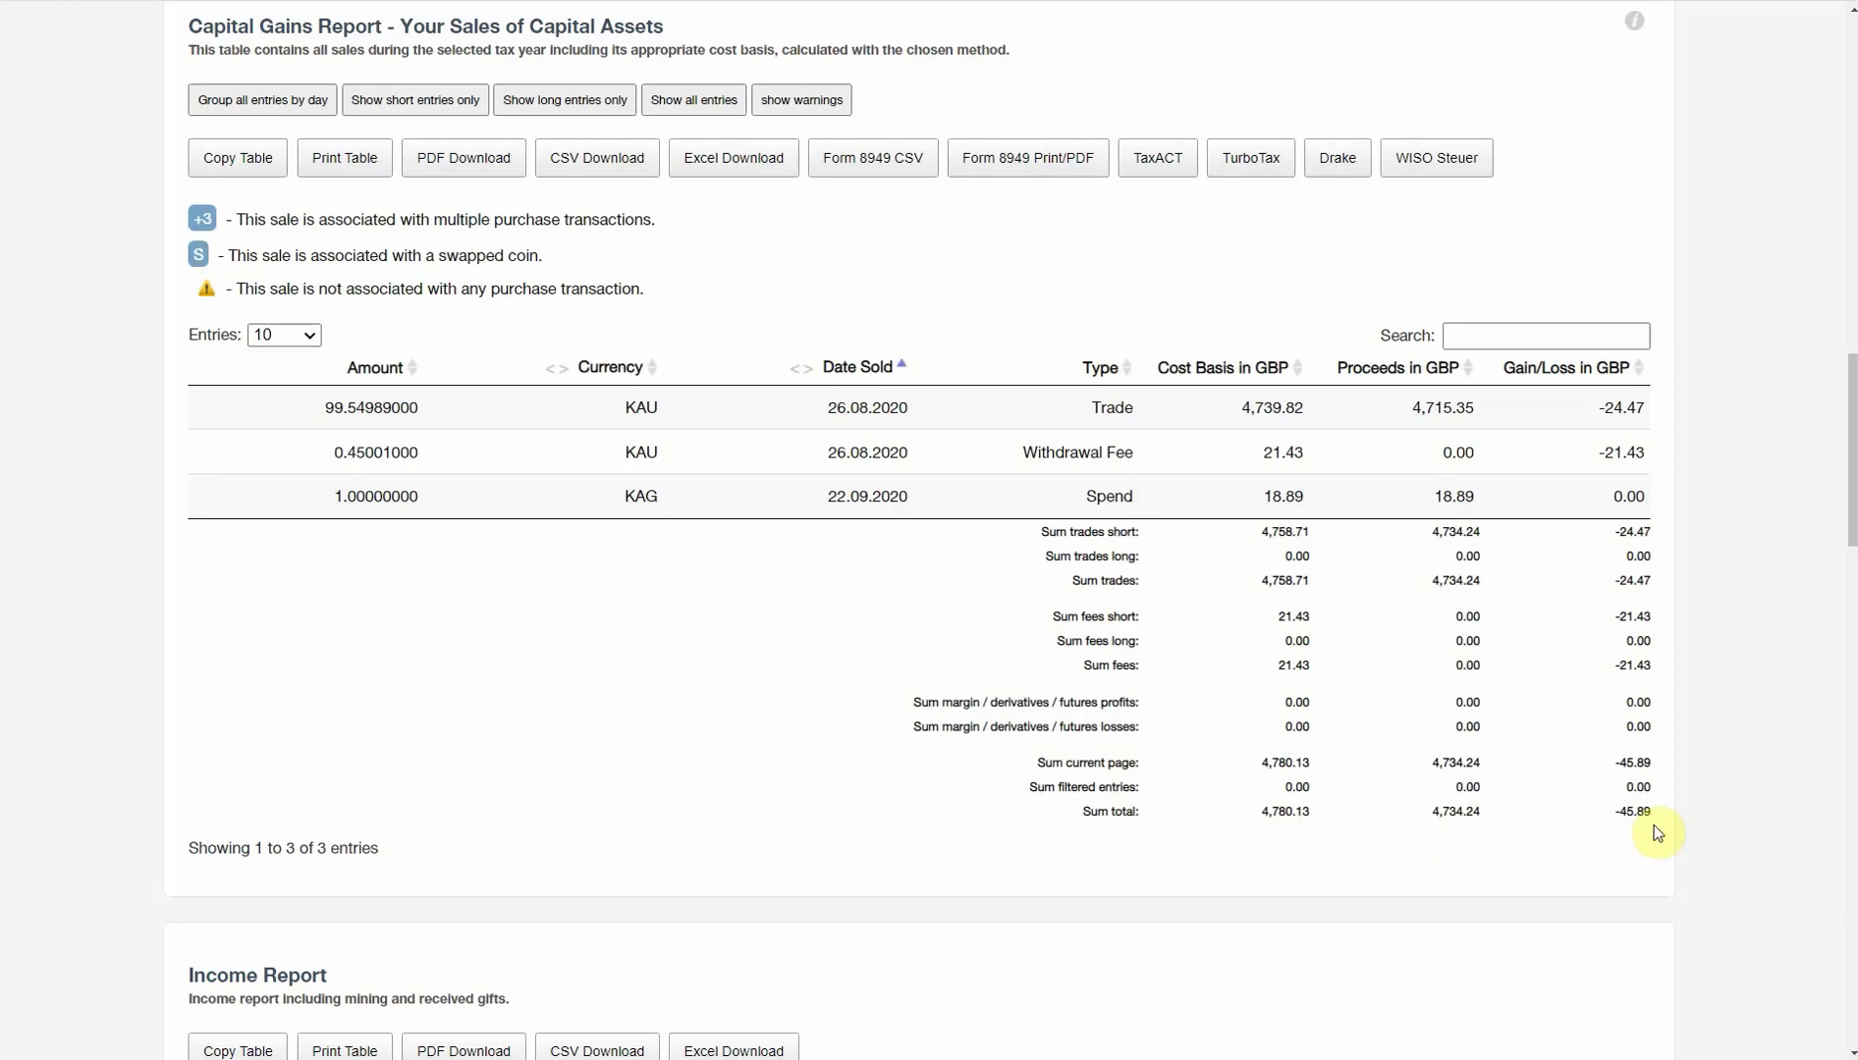
scroll(920, 726, down, 4)
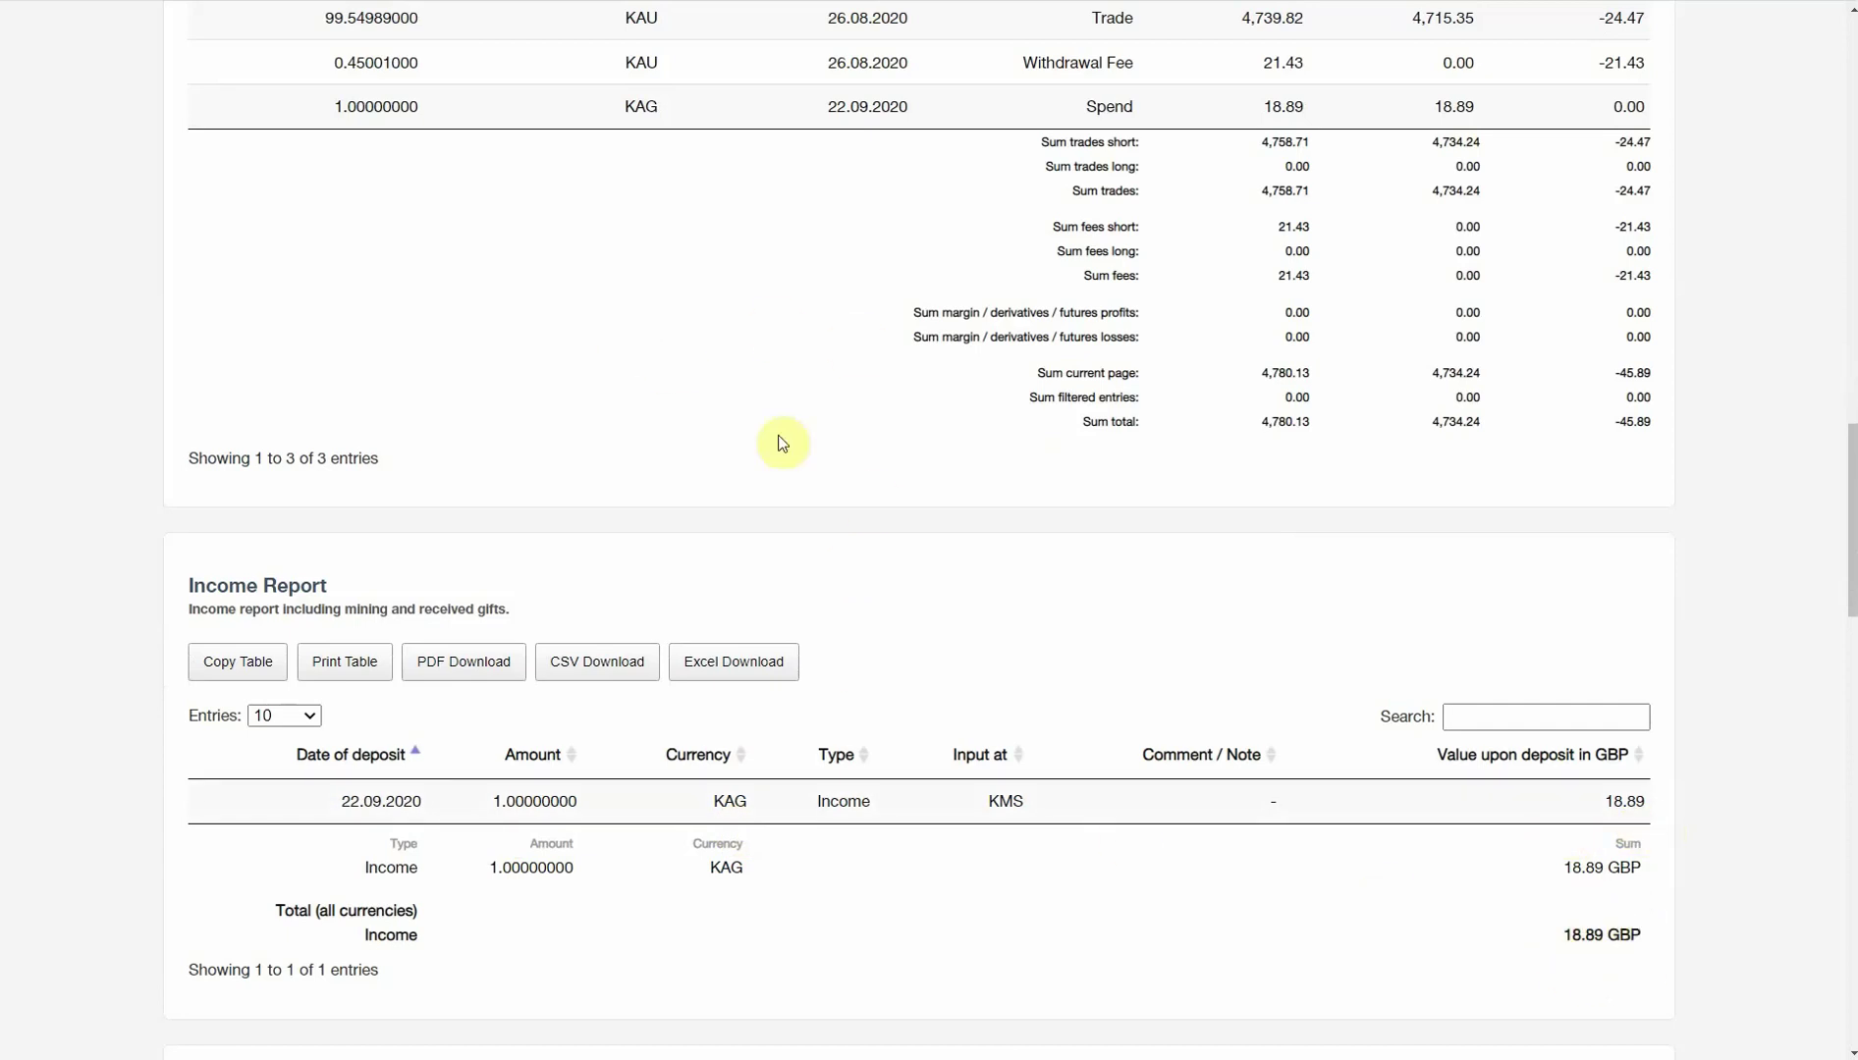
scroll(923, 474, up, 1)
scroll(923, 474, up, 3)
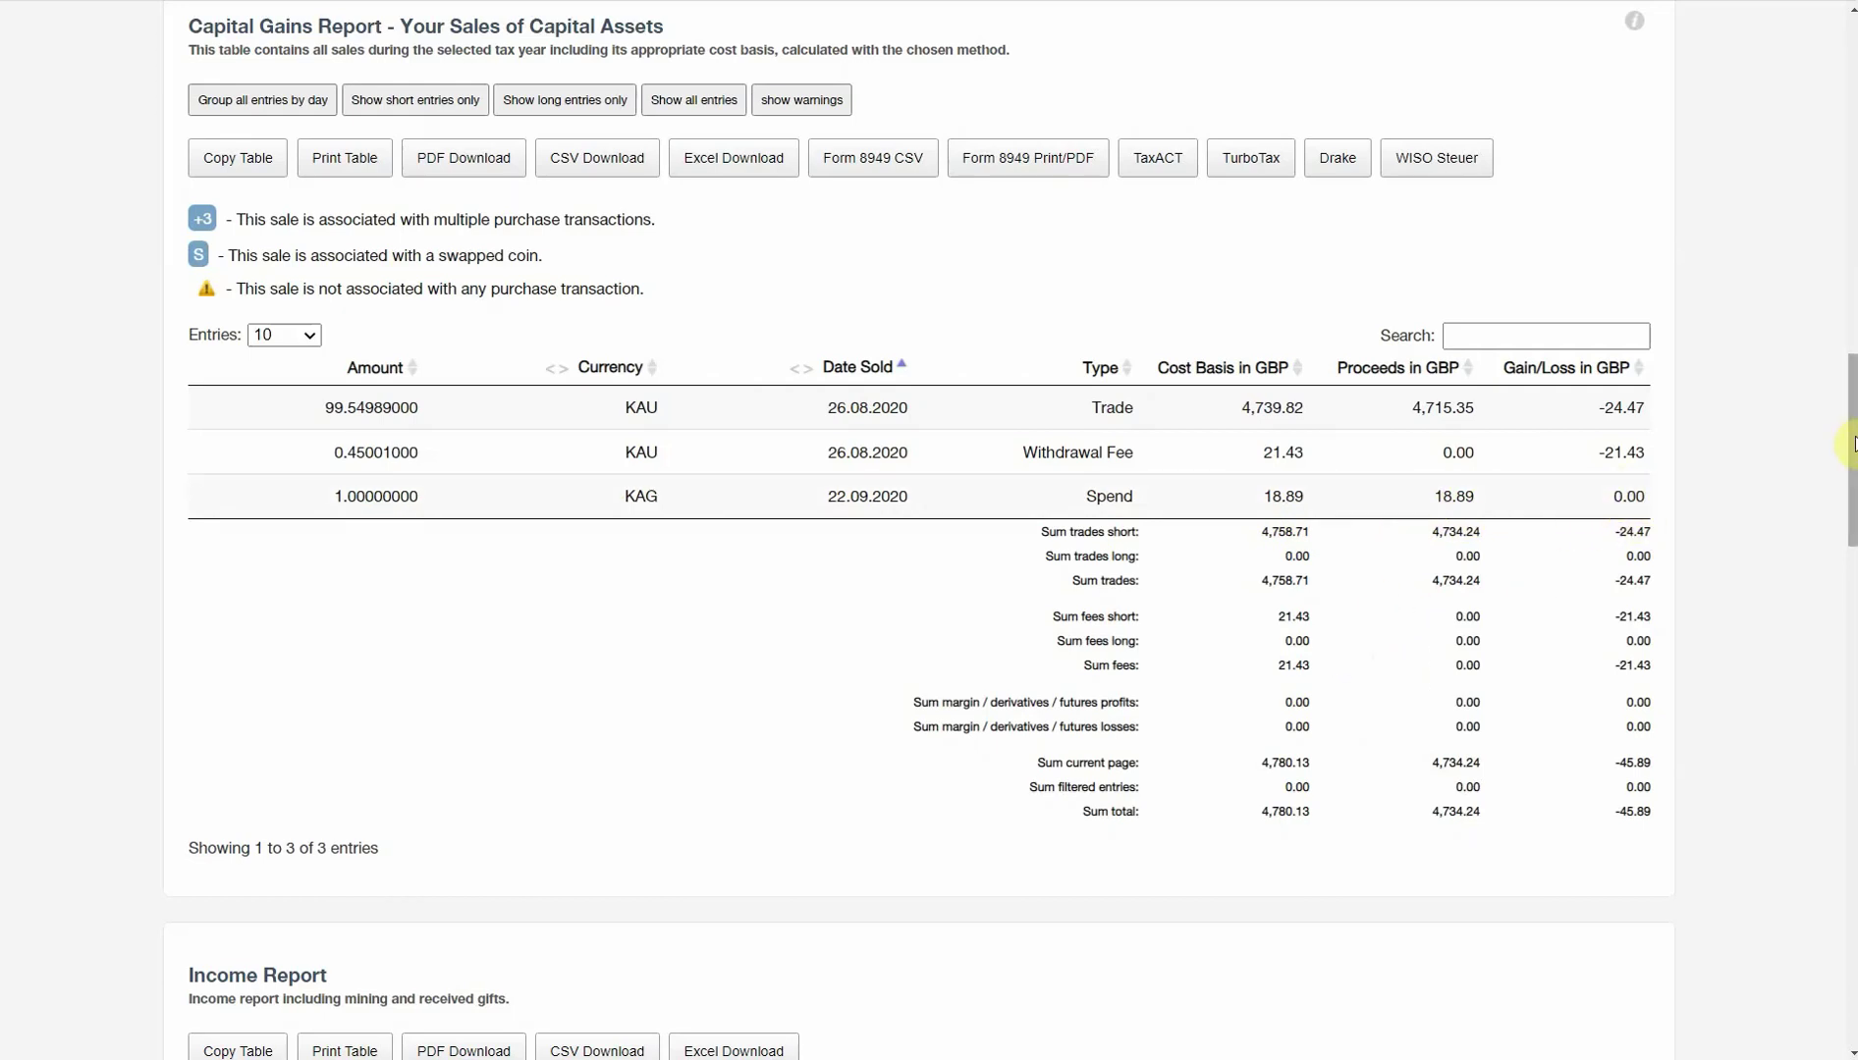
drag(1852, 438, 1853, 116)
Open the detailed calculation for the 2020/21 report #1.
click(1546, 262)
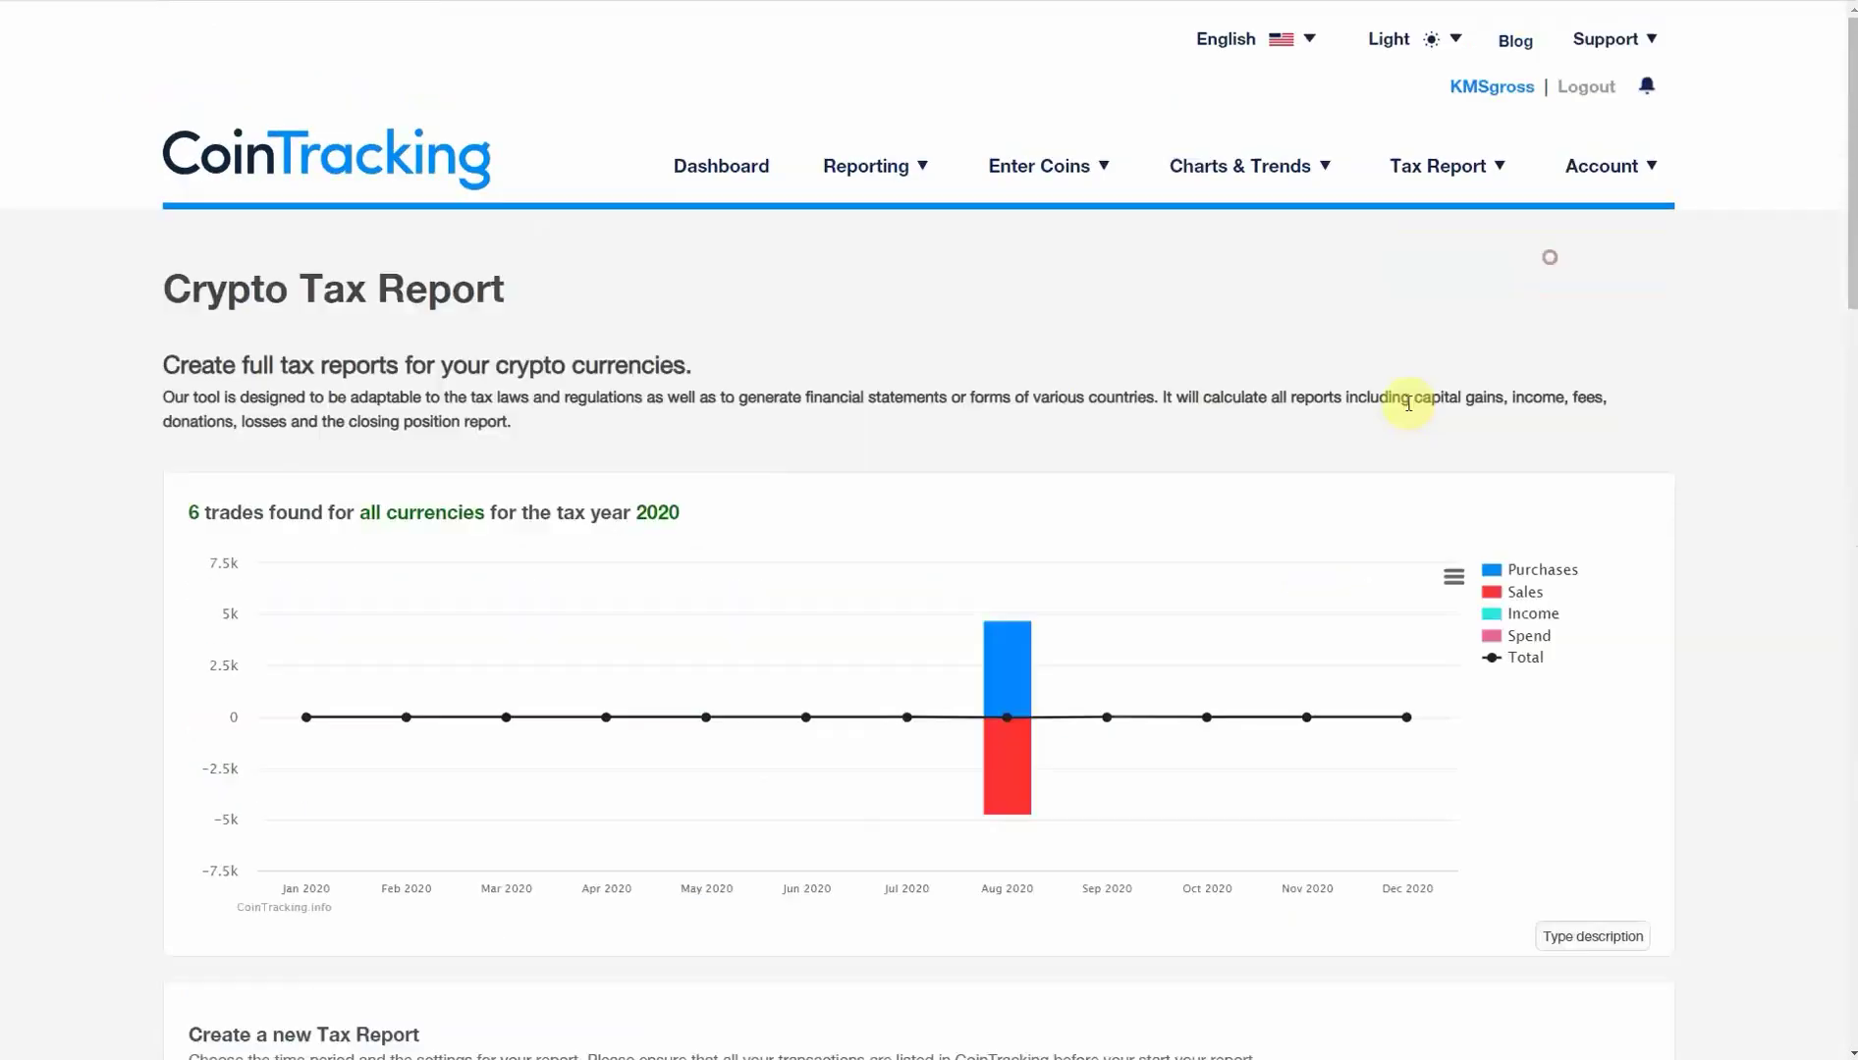
scroll(1036, 780, down, 12)
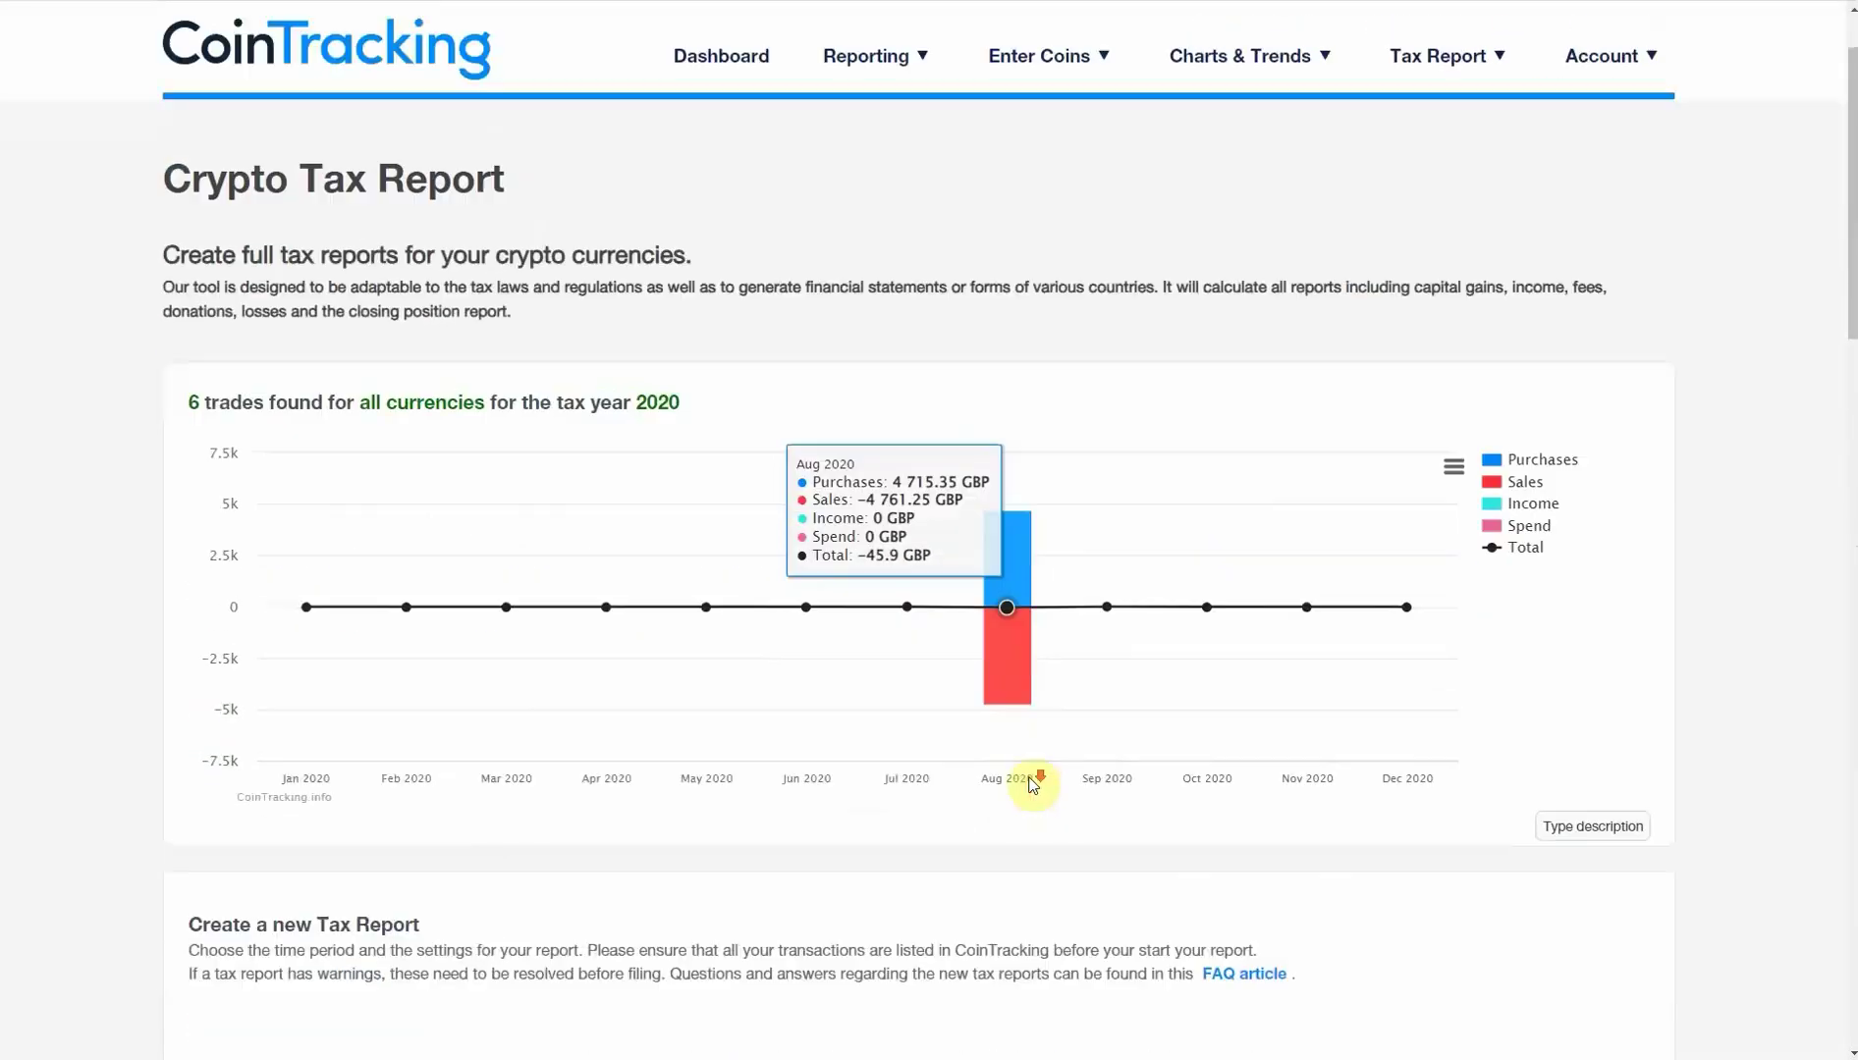
scroll(1031, 765, down, 8)
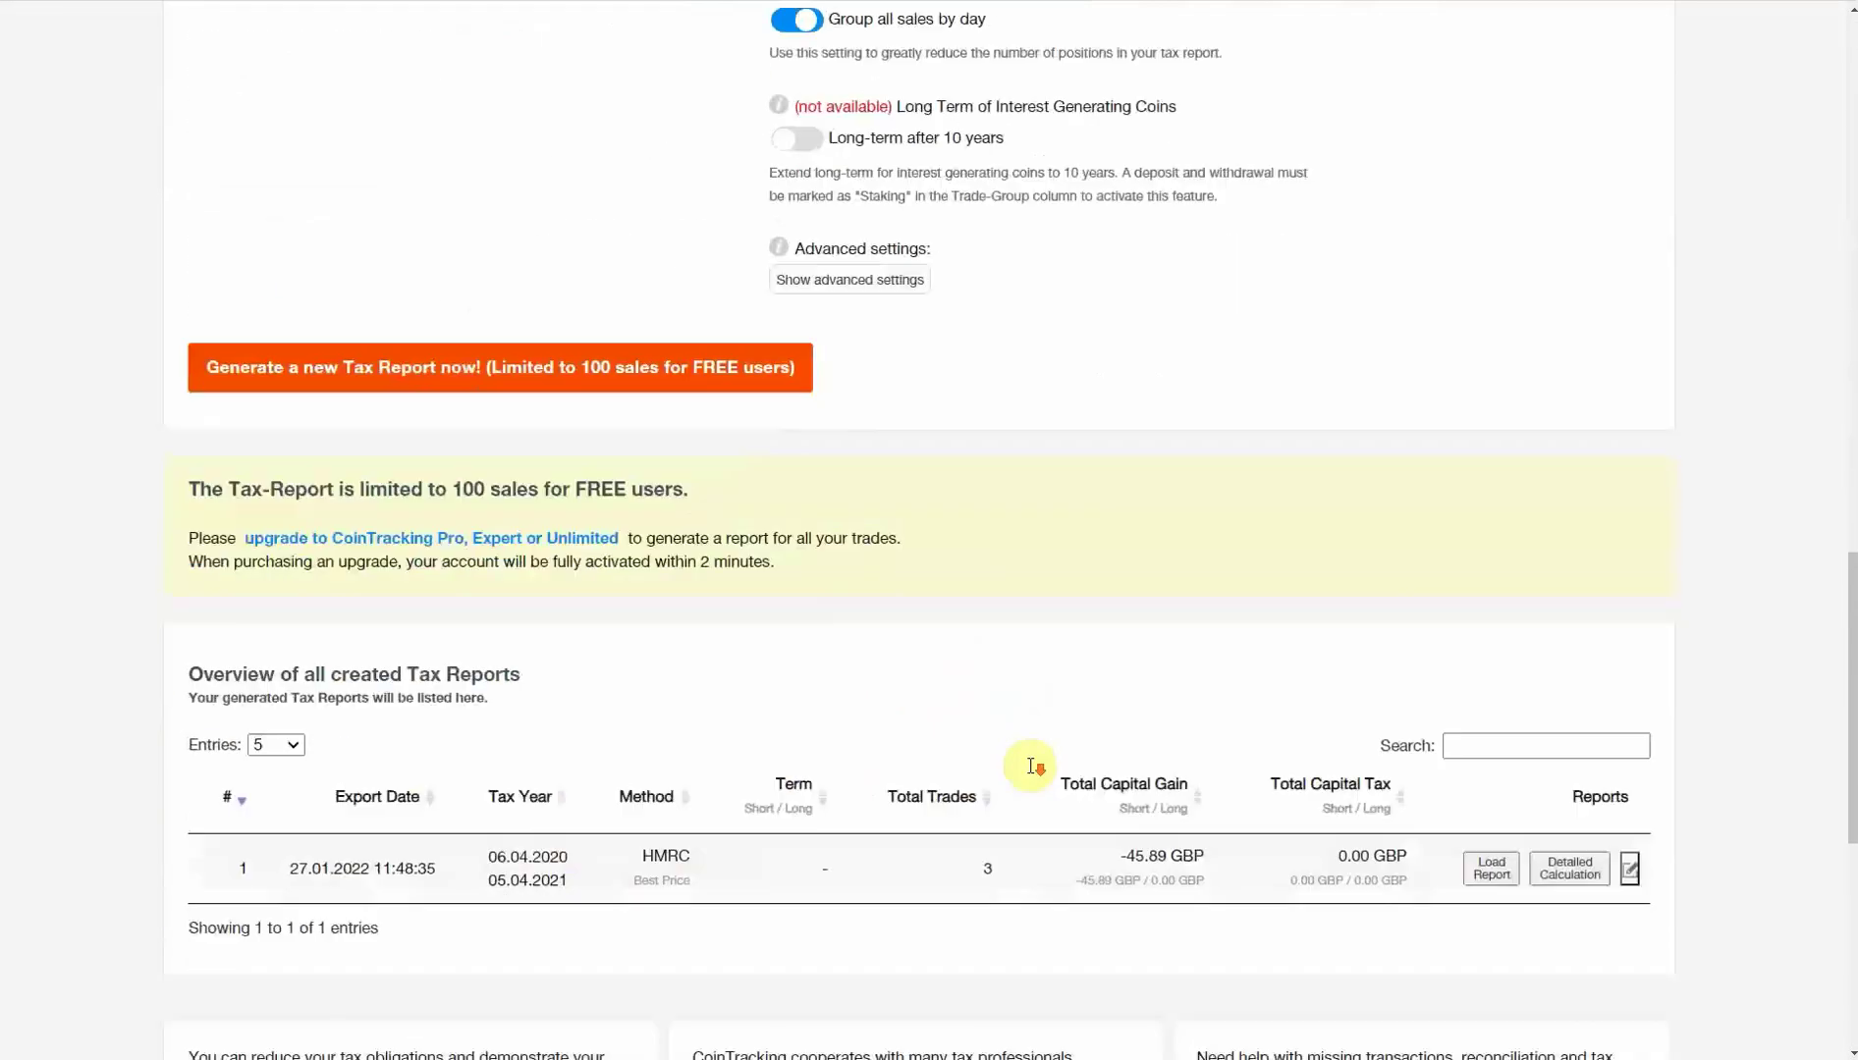
click(1585, 786)
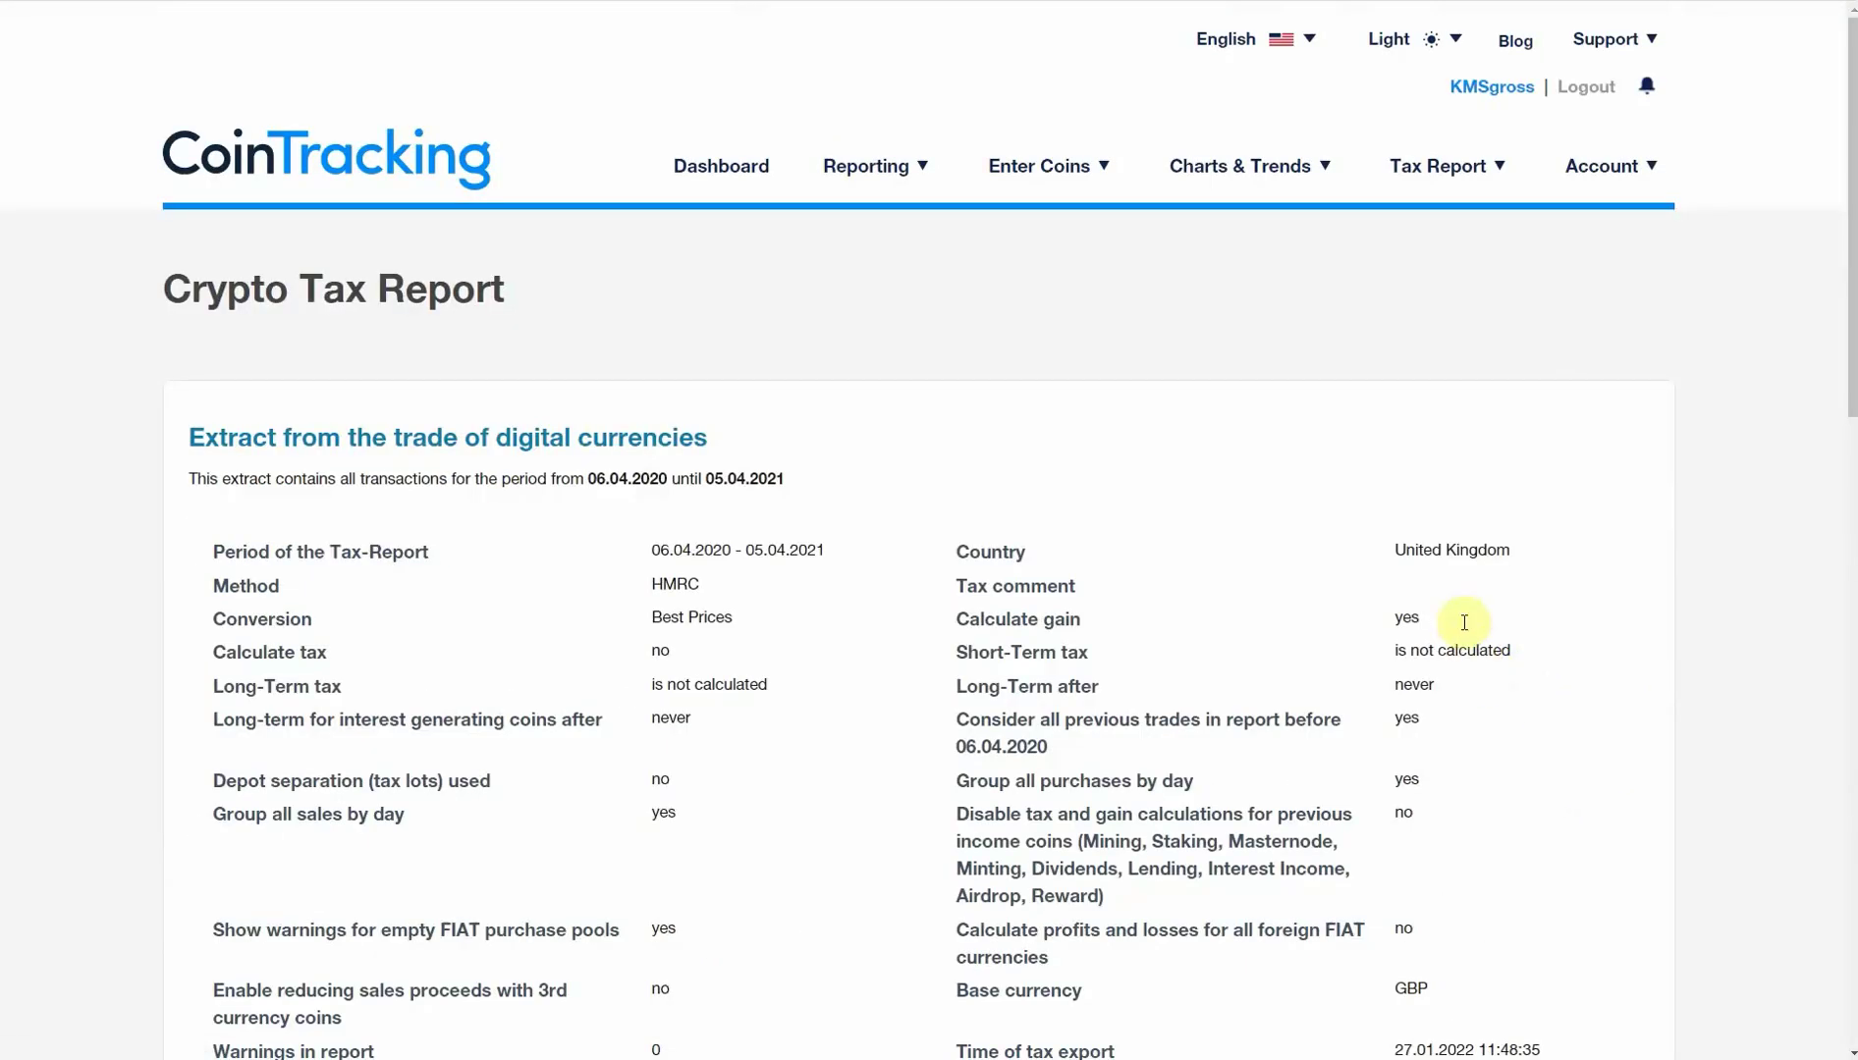
scroll(1500, 446, down, 1)
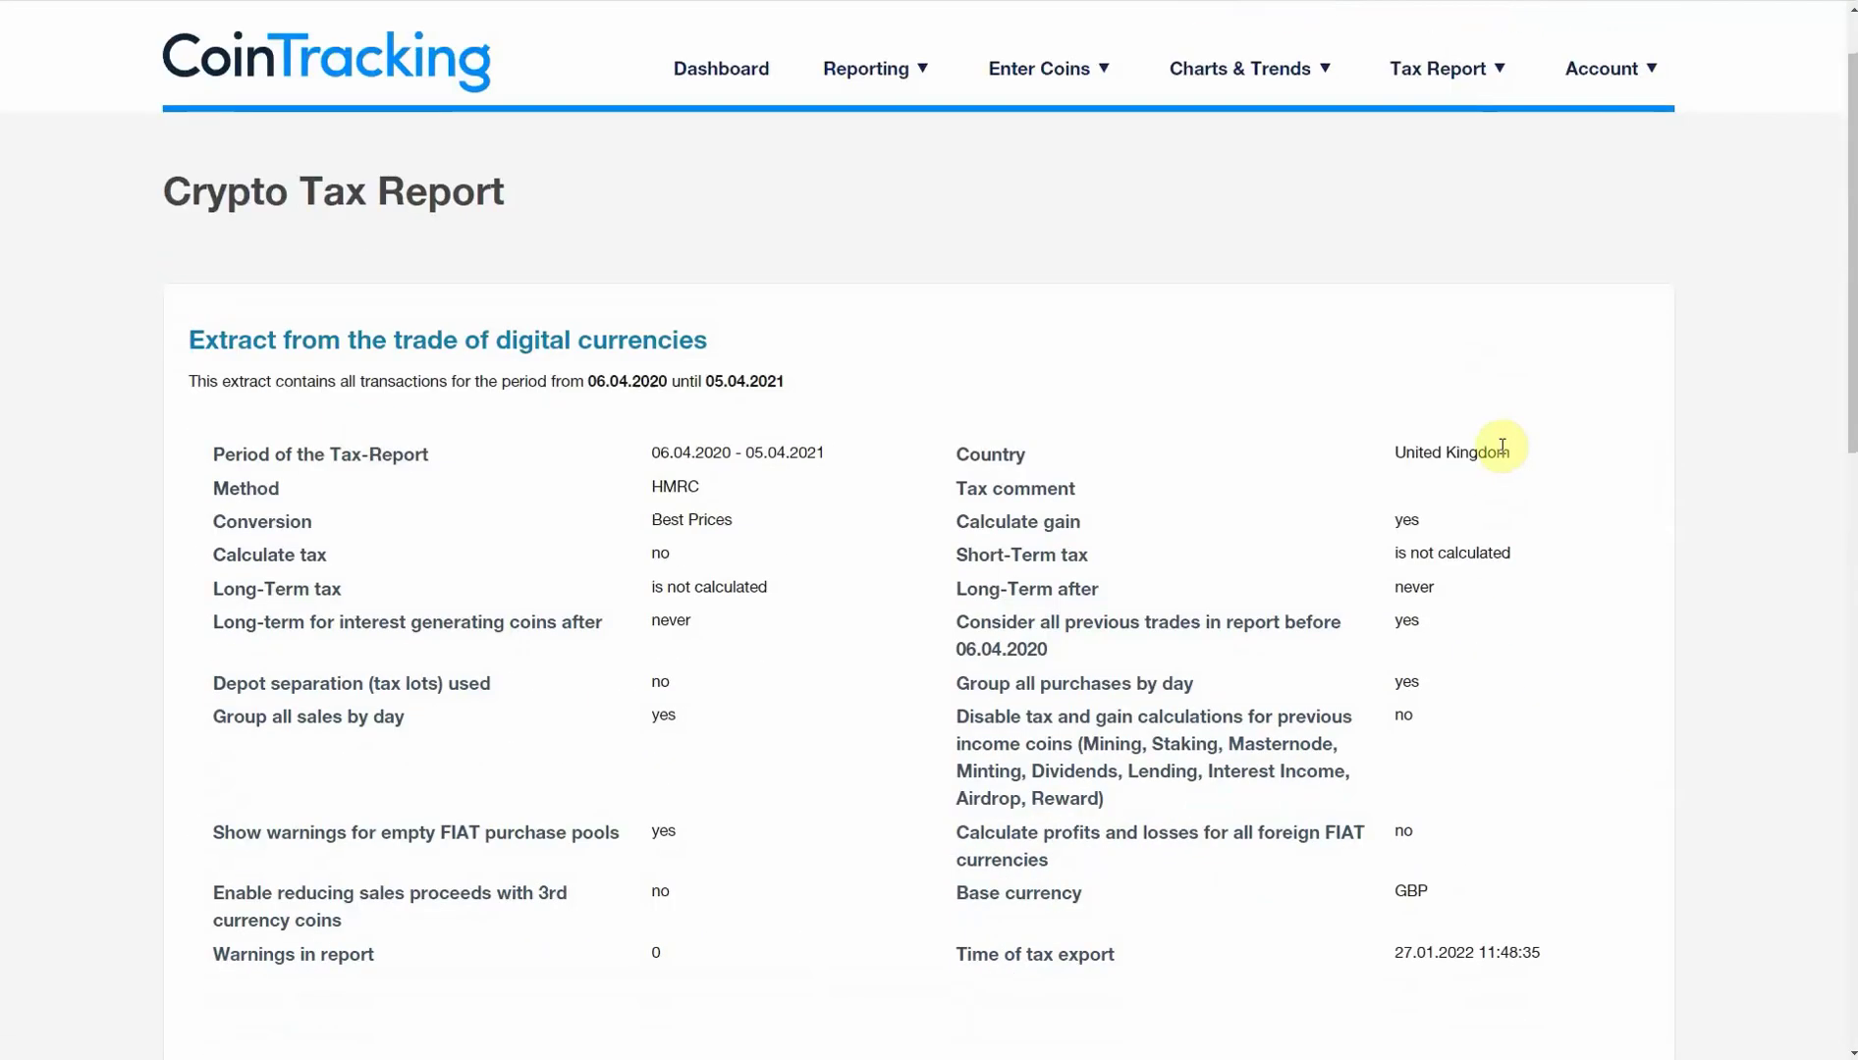
scroll(1508, 454, down, 8)
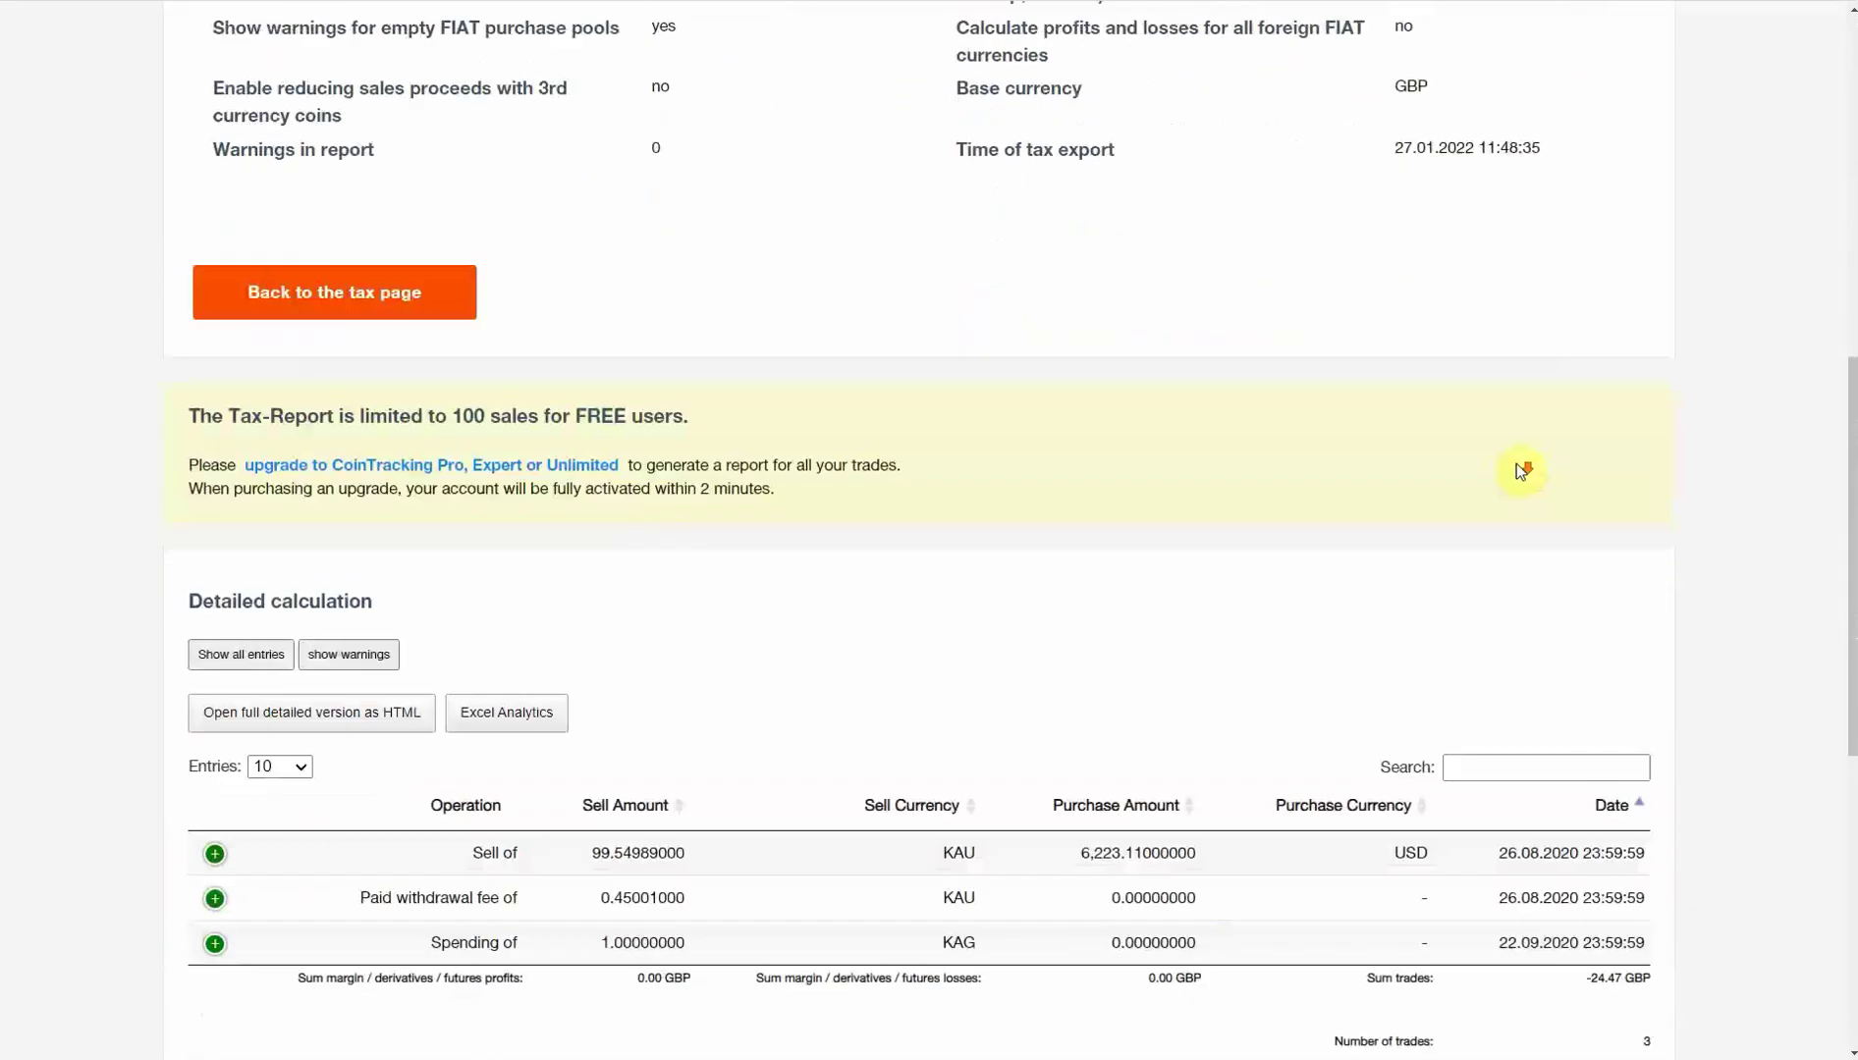
scroll(1517, 464, down, 4)
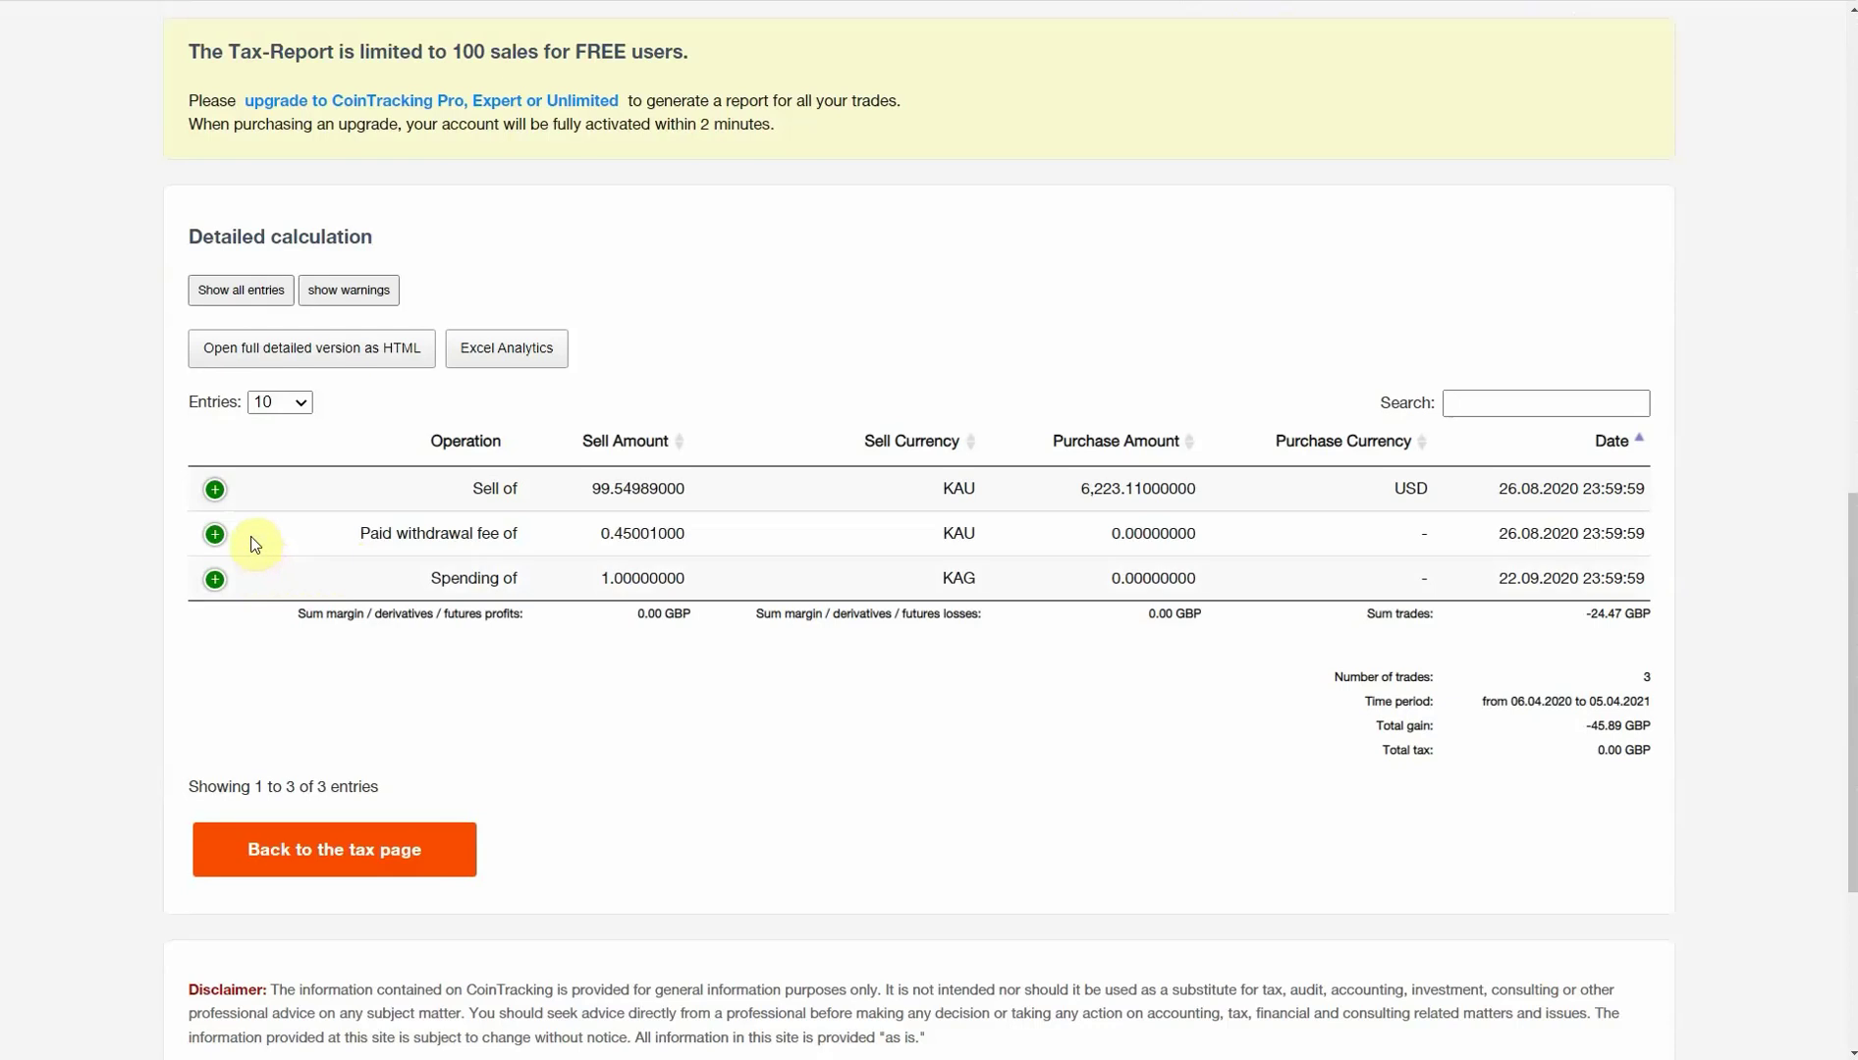
Expand the Sell, Paid withdrawal fee and Spending entries, review them, then go back.
click(215, 489)
click(212, 876)
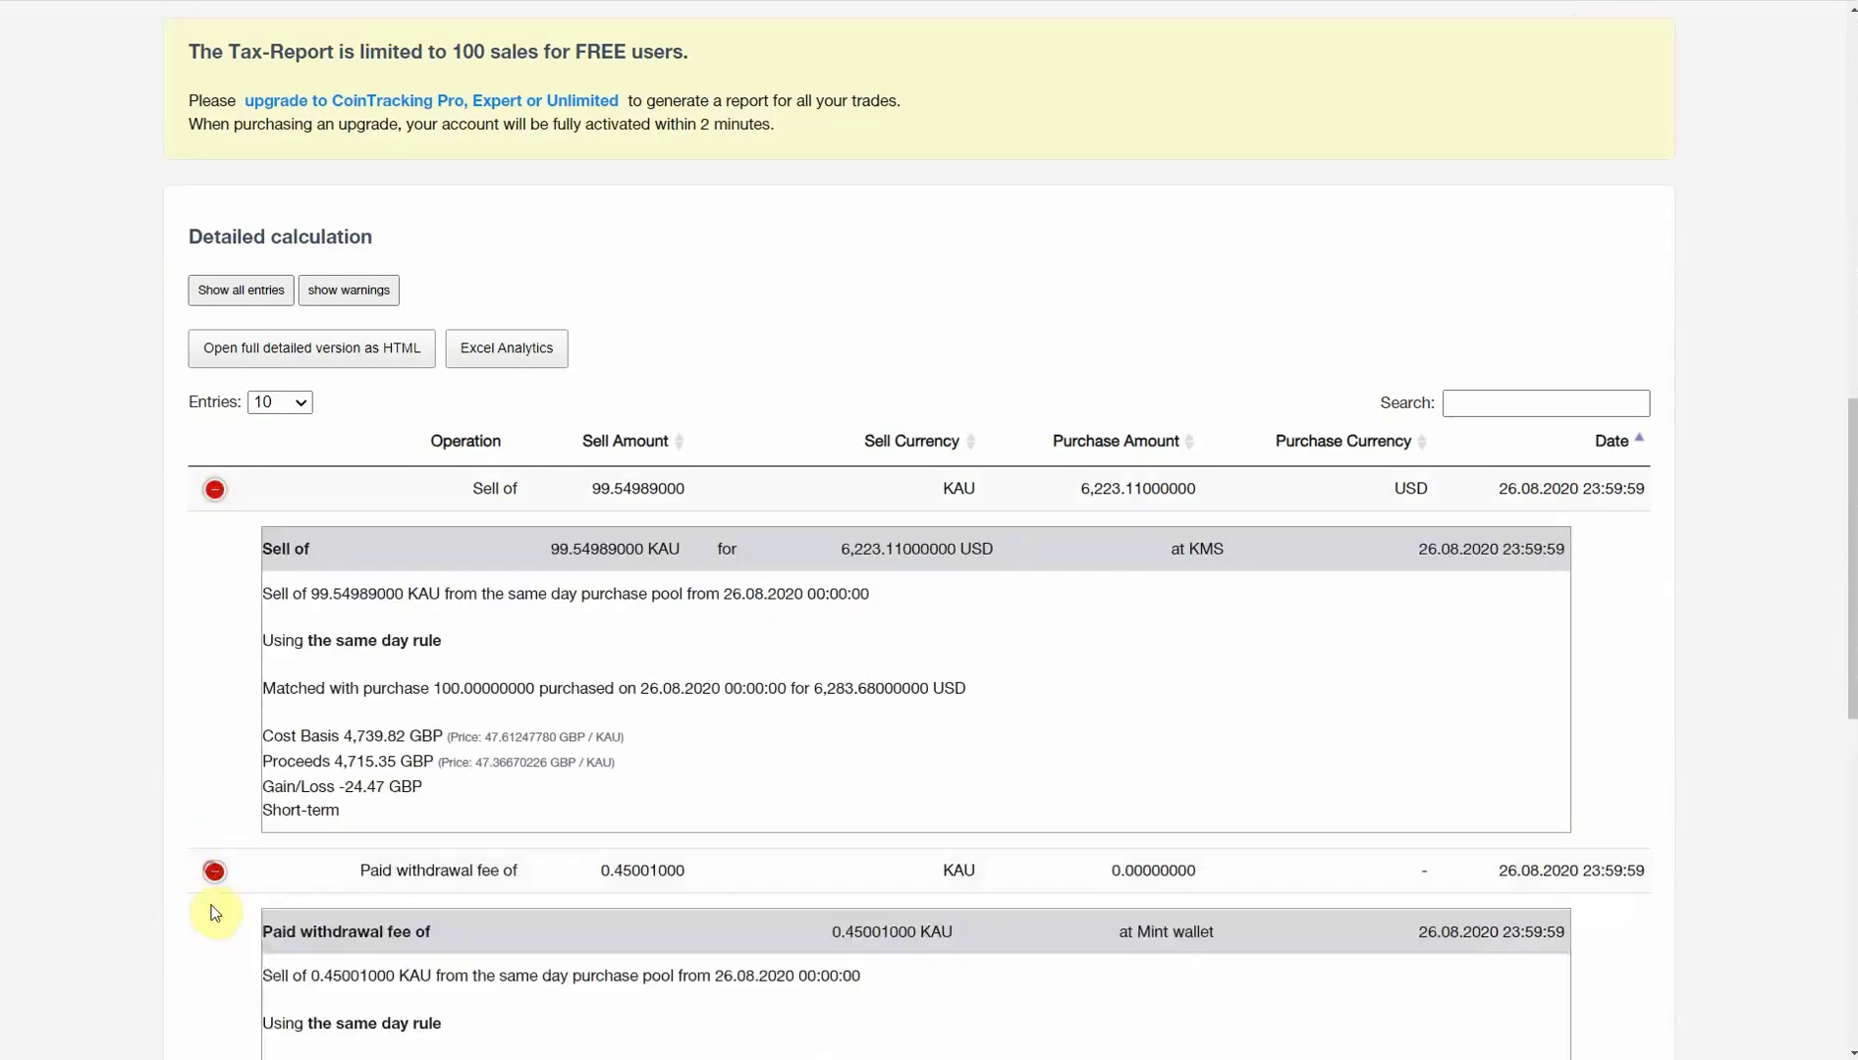
scroll(251, 849, down, 5)
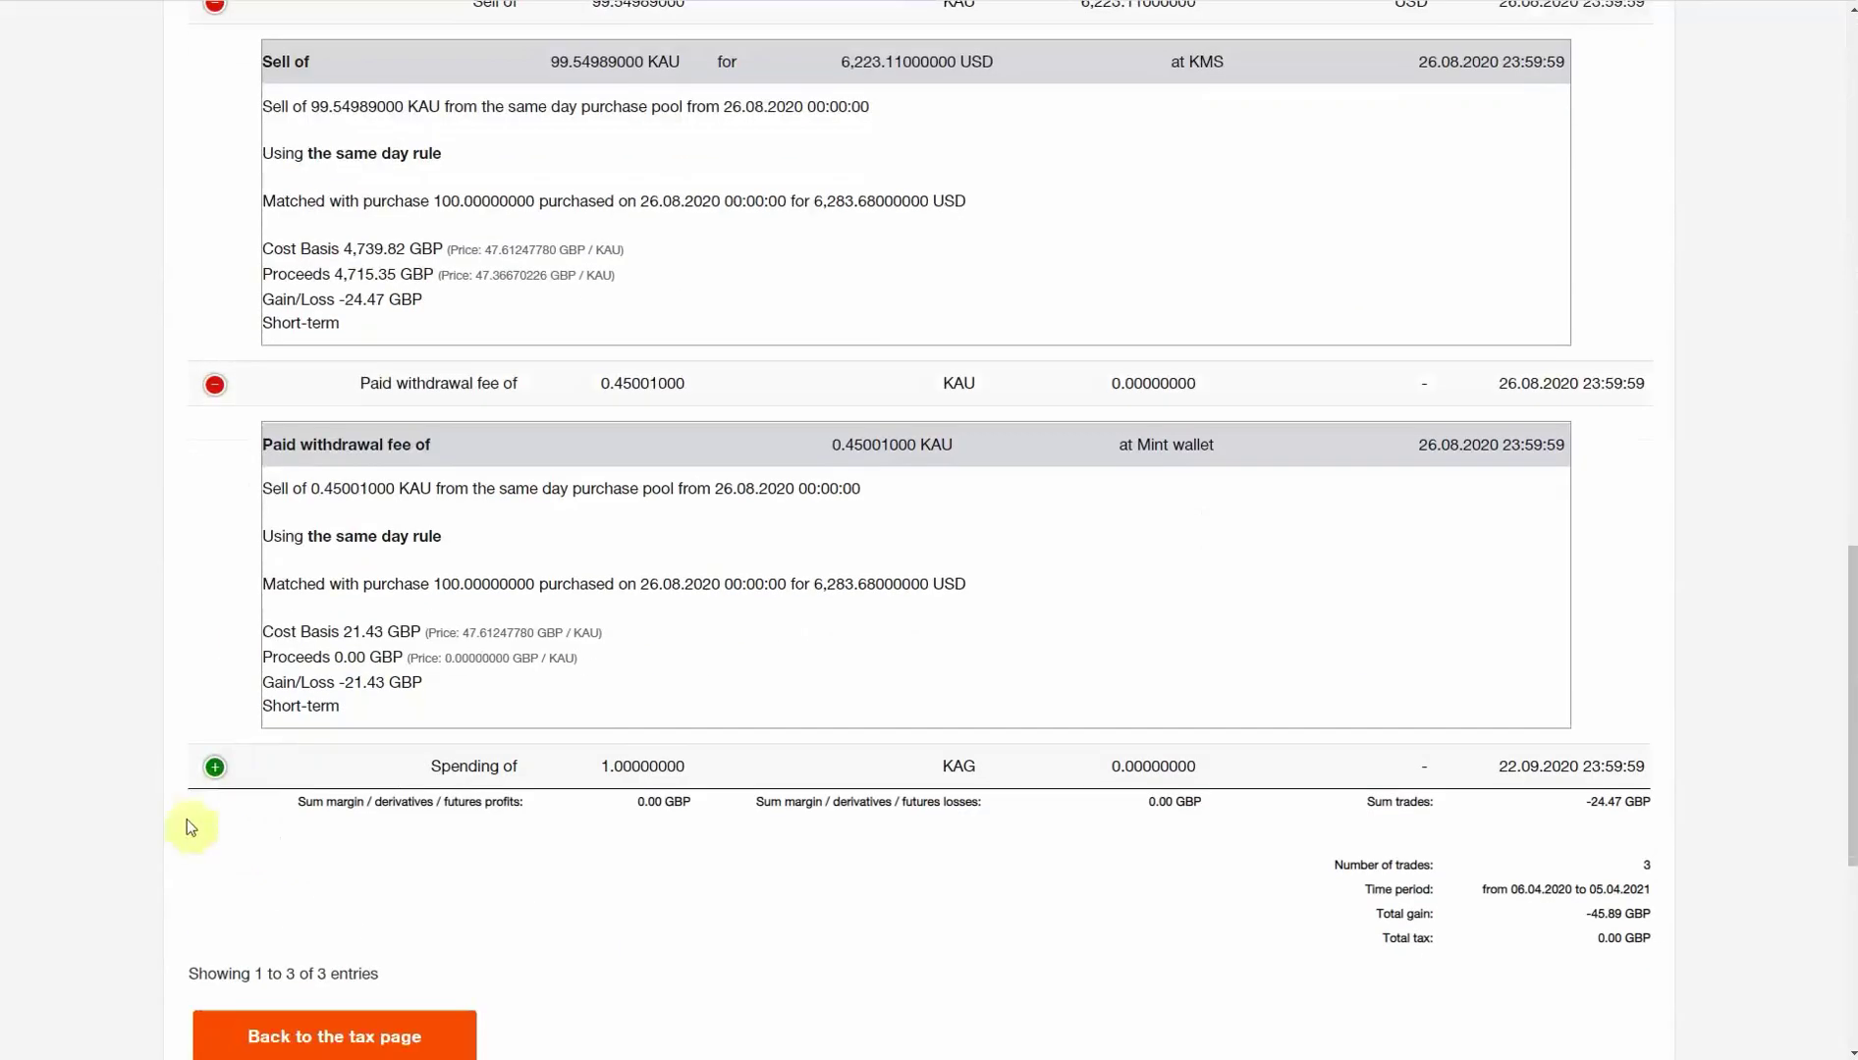
click(215, 767)
scroll(776, 660, up, 5)
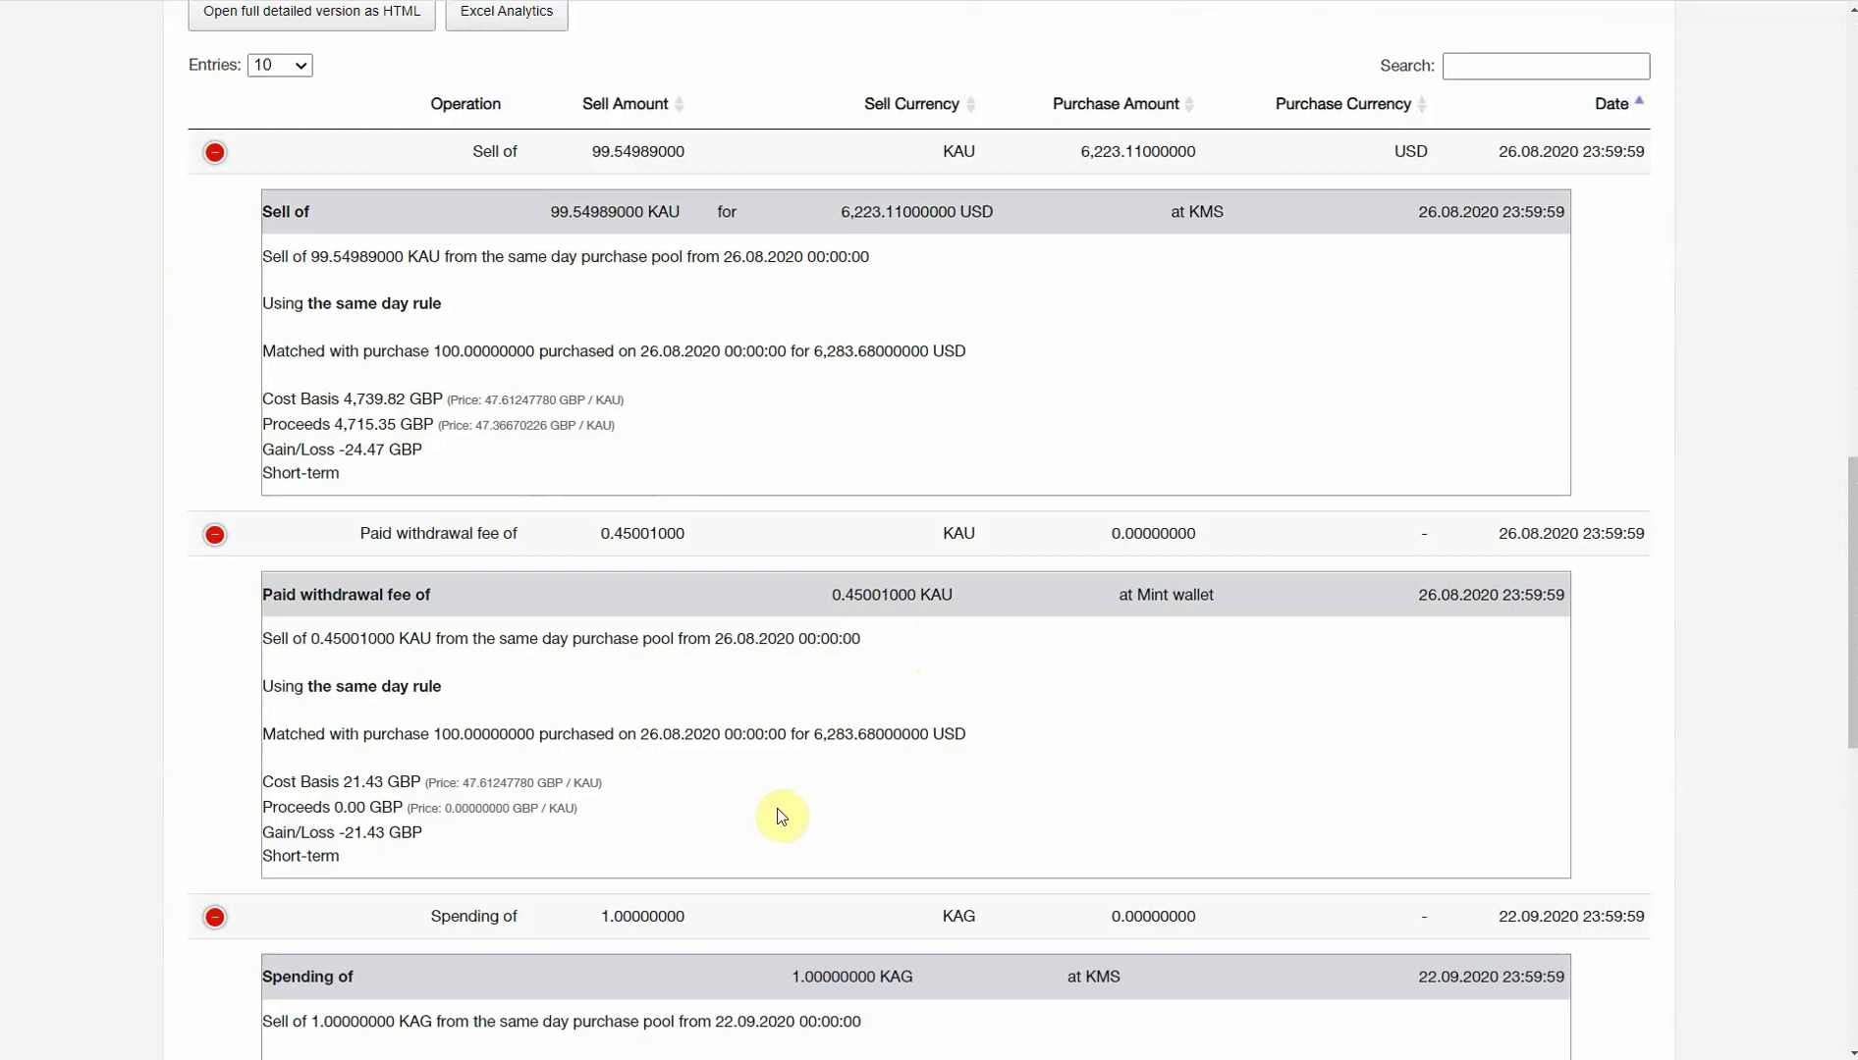
scroll(781, 816, down, 1)
scroll(781, 816, down, 2)
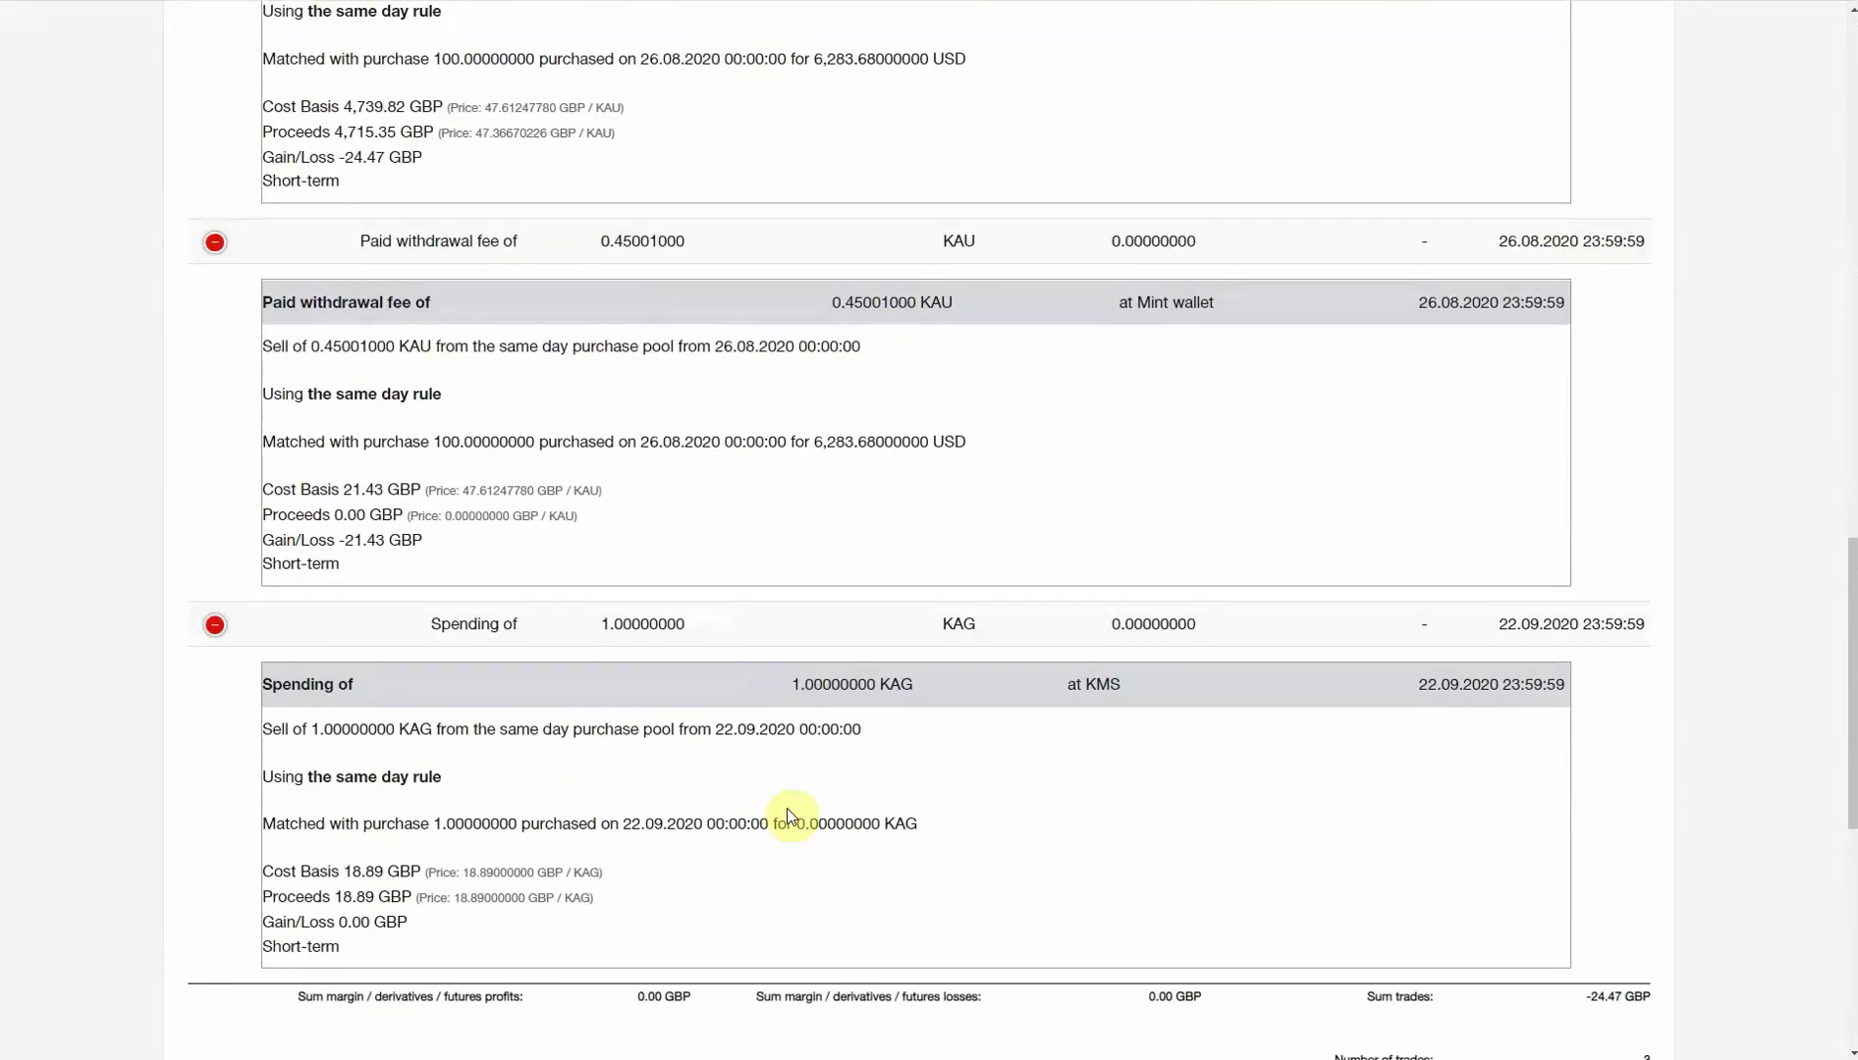
scroll(1712, 545, up, 4)
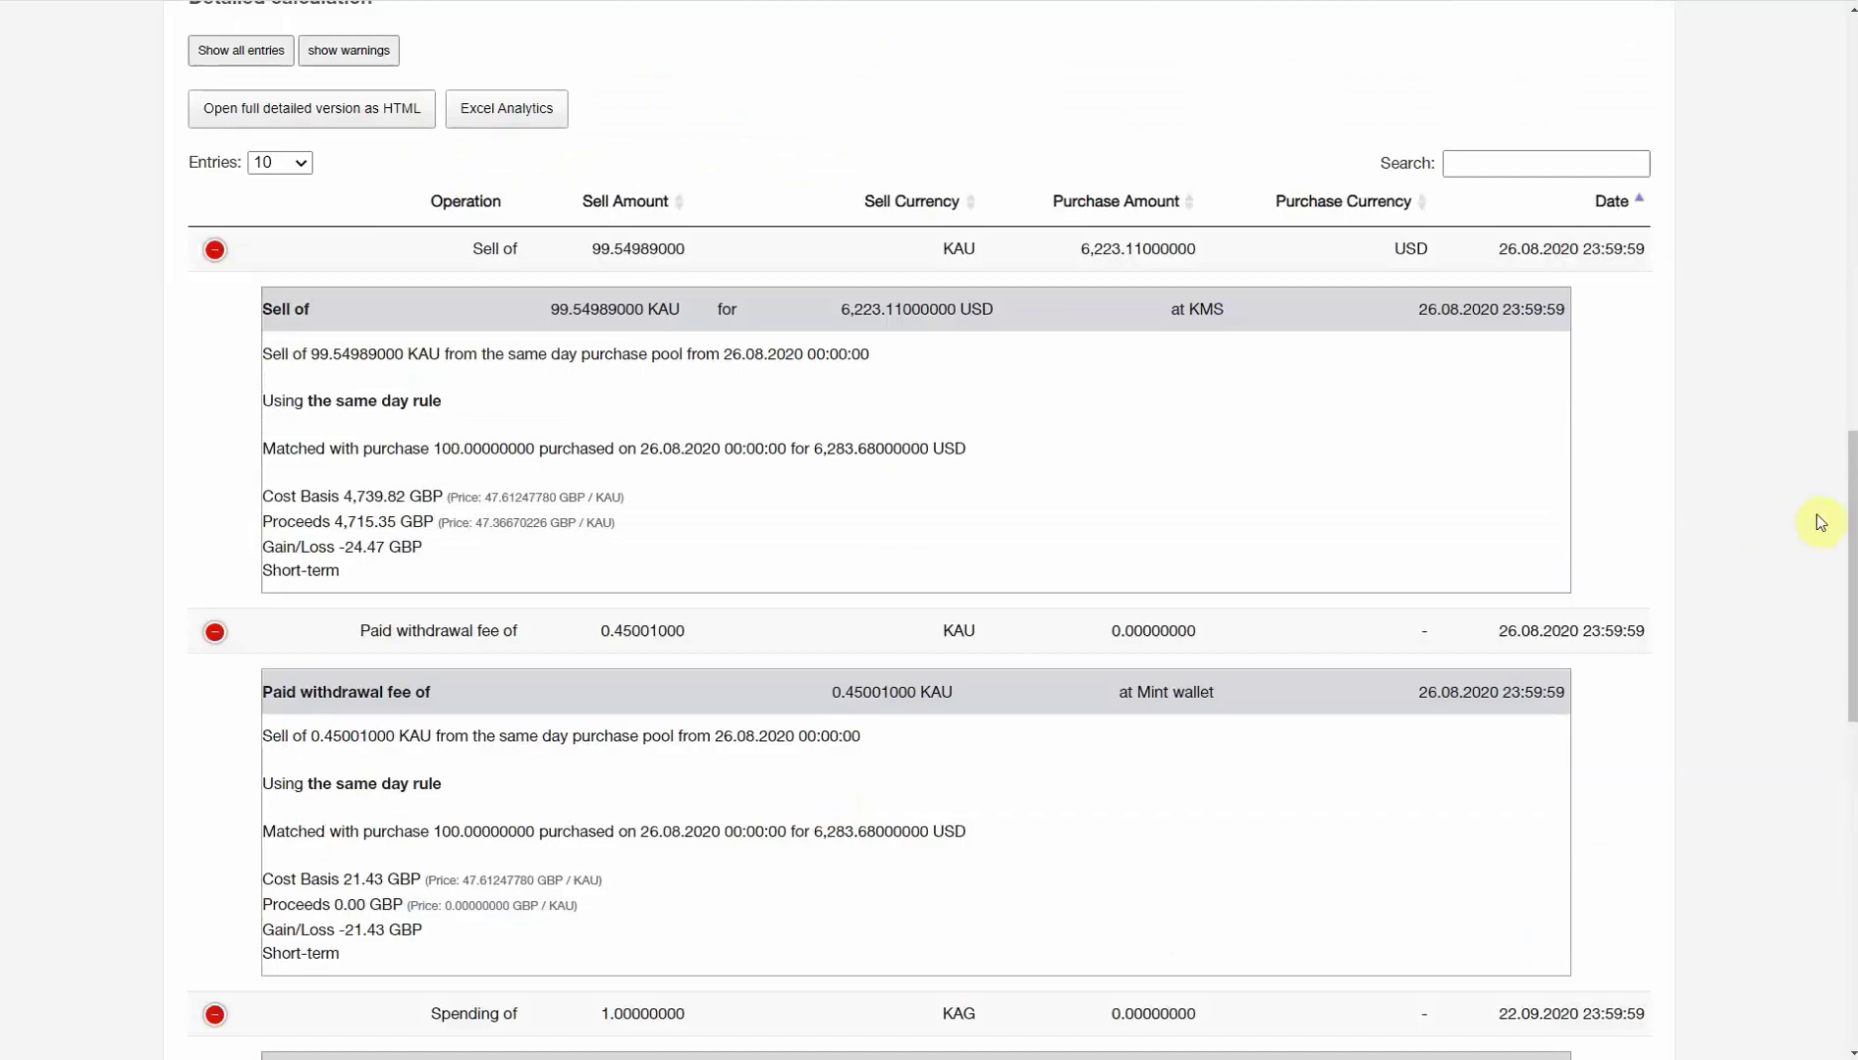
drag(1850, 530, 1851, 93)
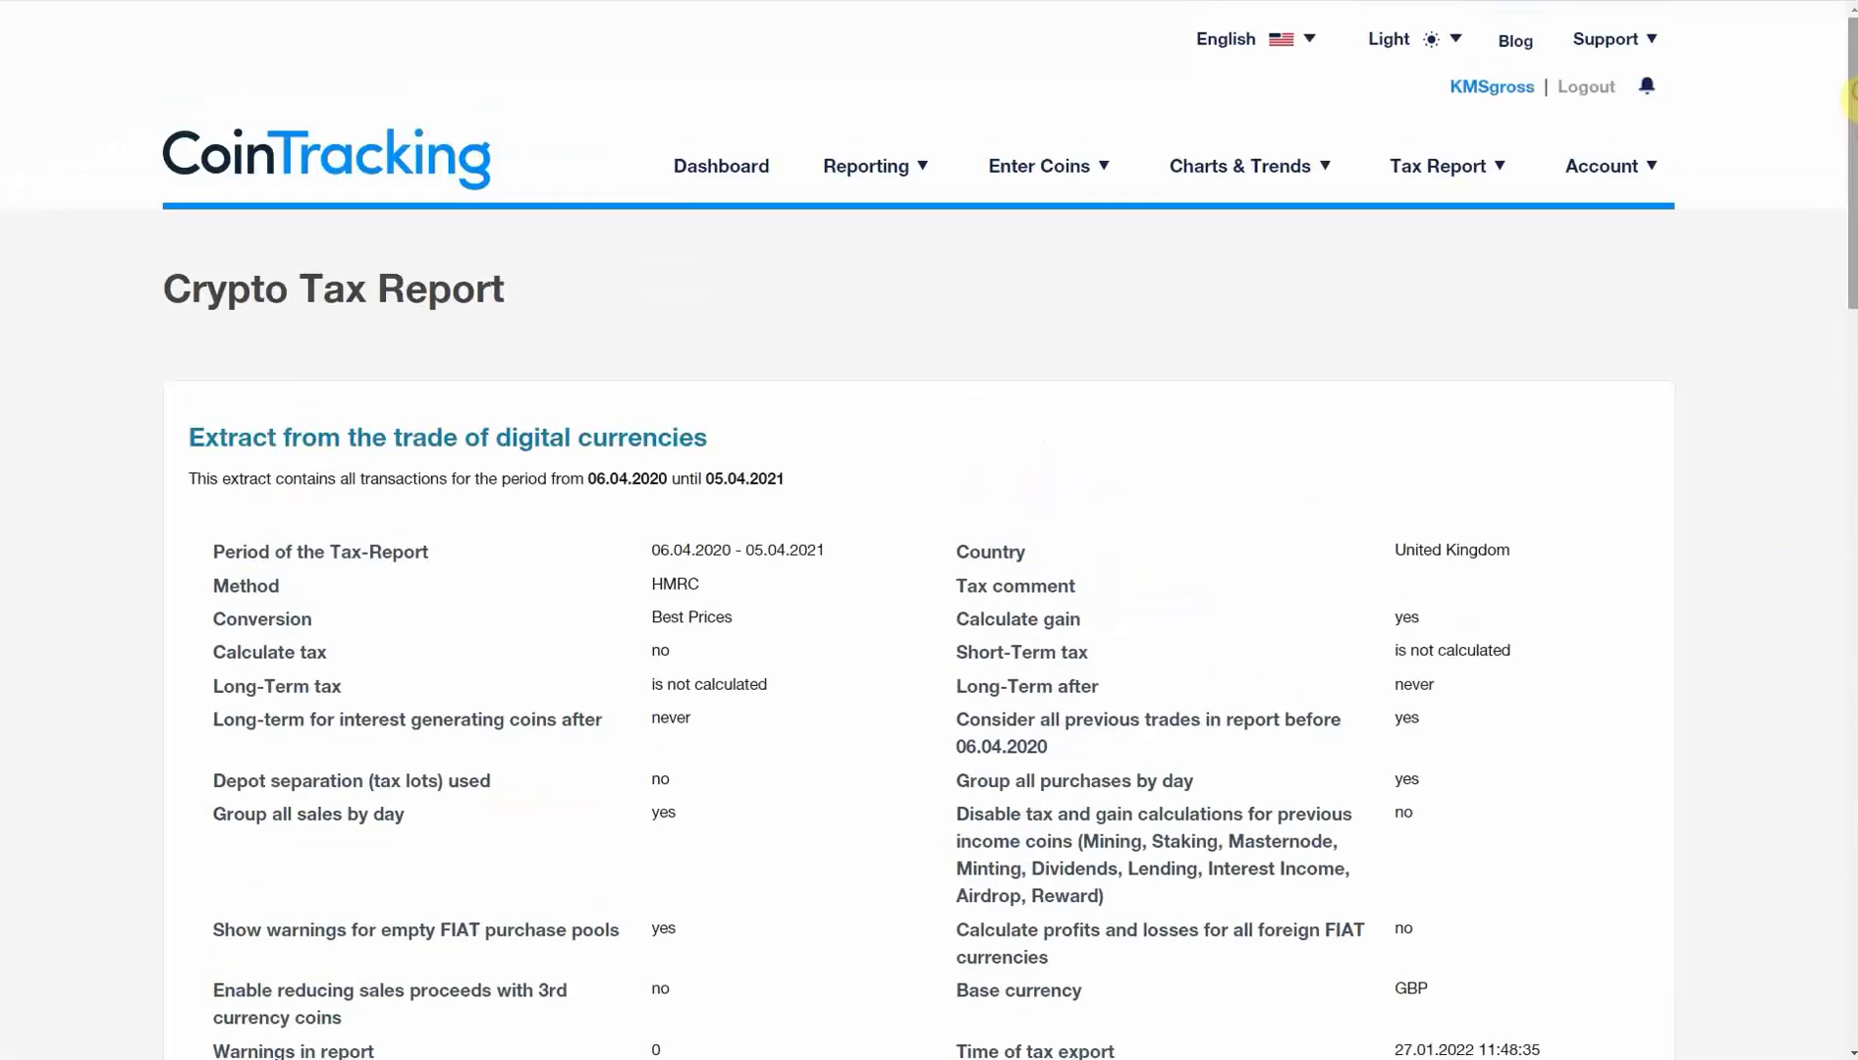
scroll(1057, 614, down, 2)
scroll(1061, 726, up, 1)
scroll(1069, 614, down, 1)
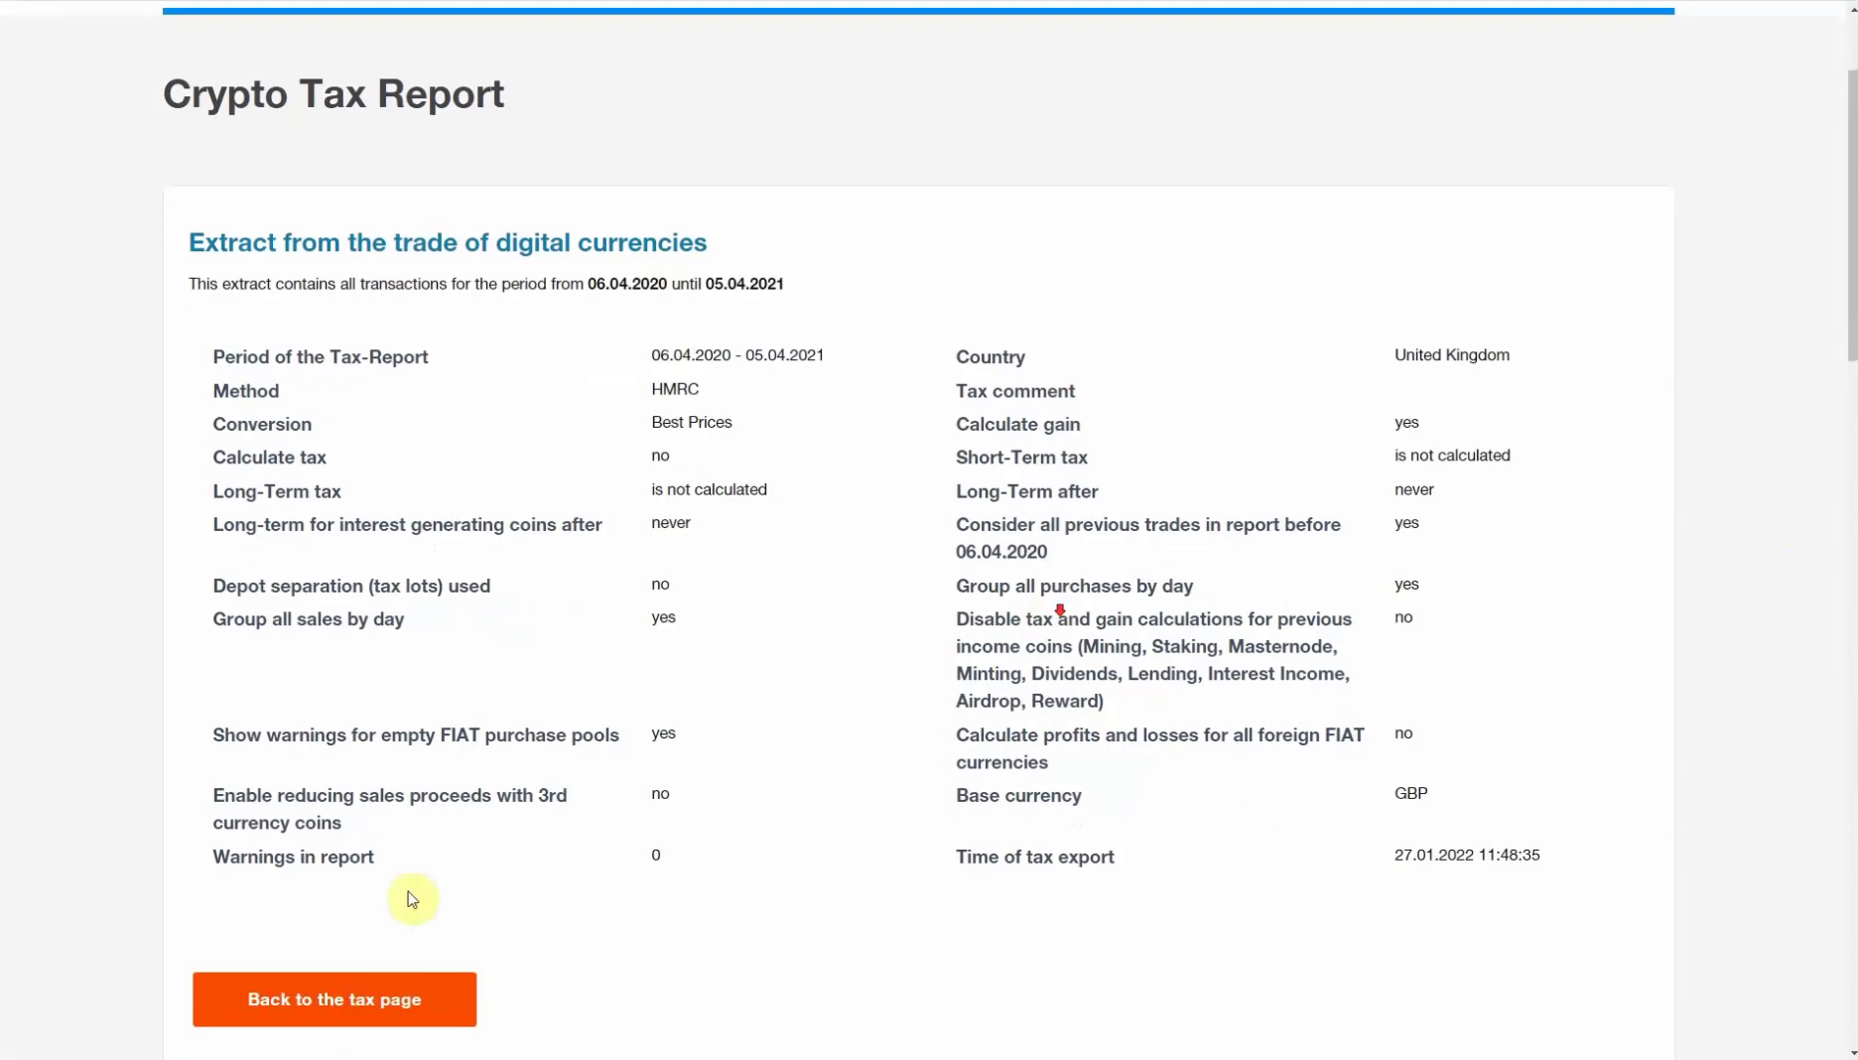
click(367, 1019)
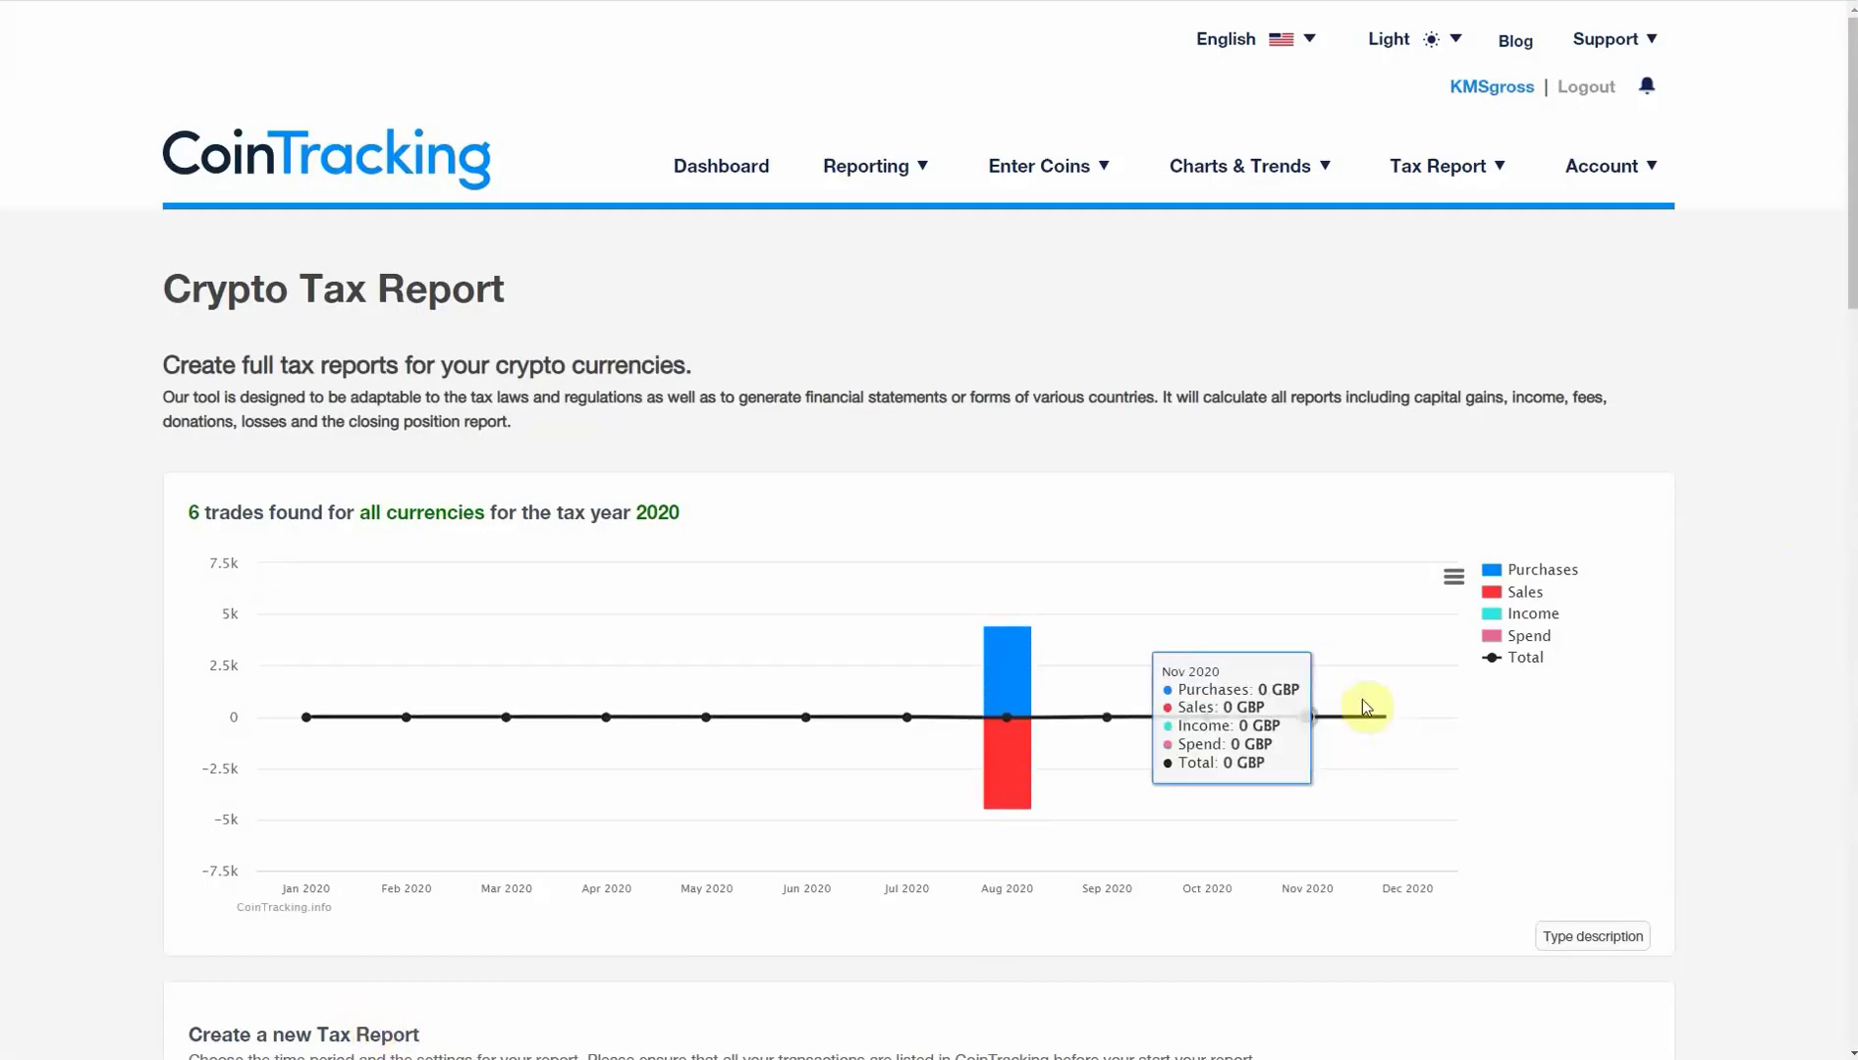
scroll(1365, 648, down, 6)
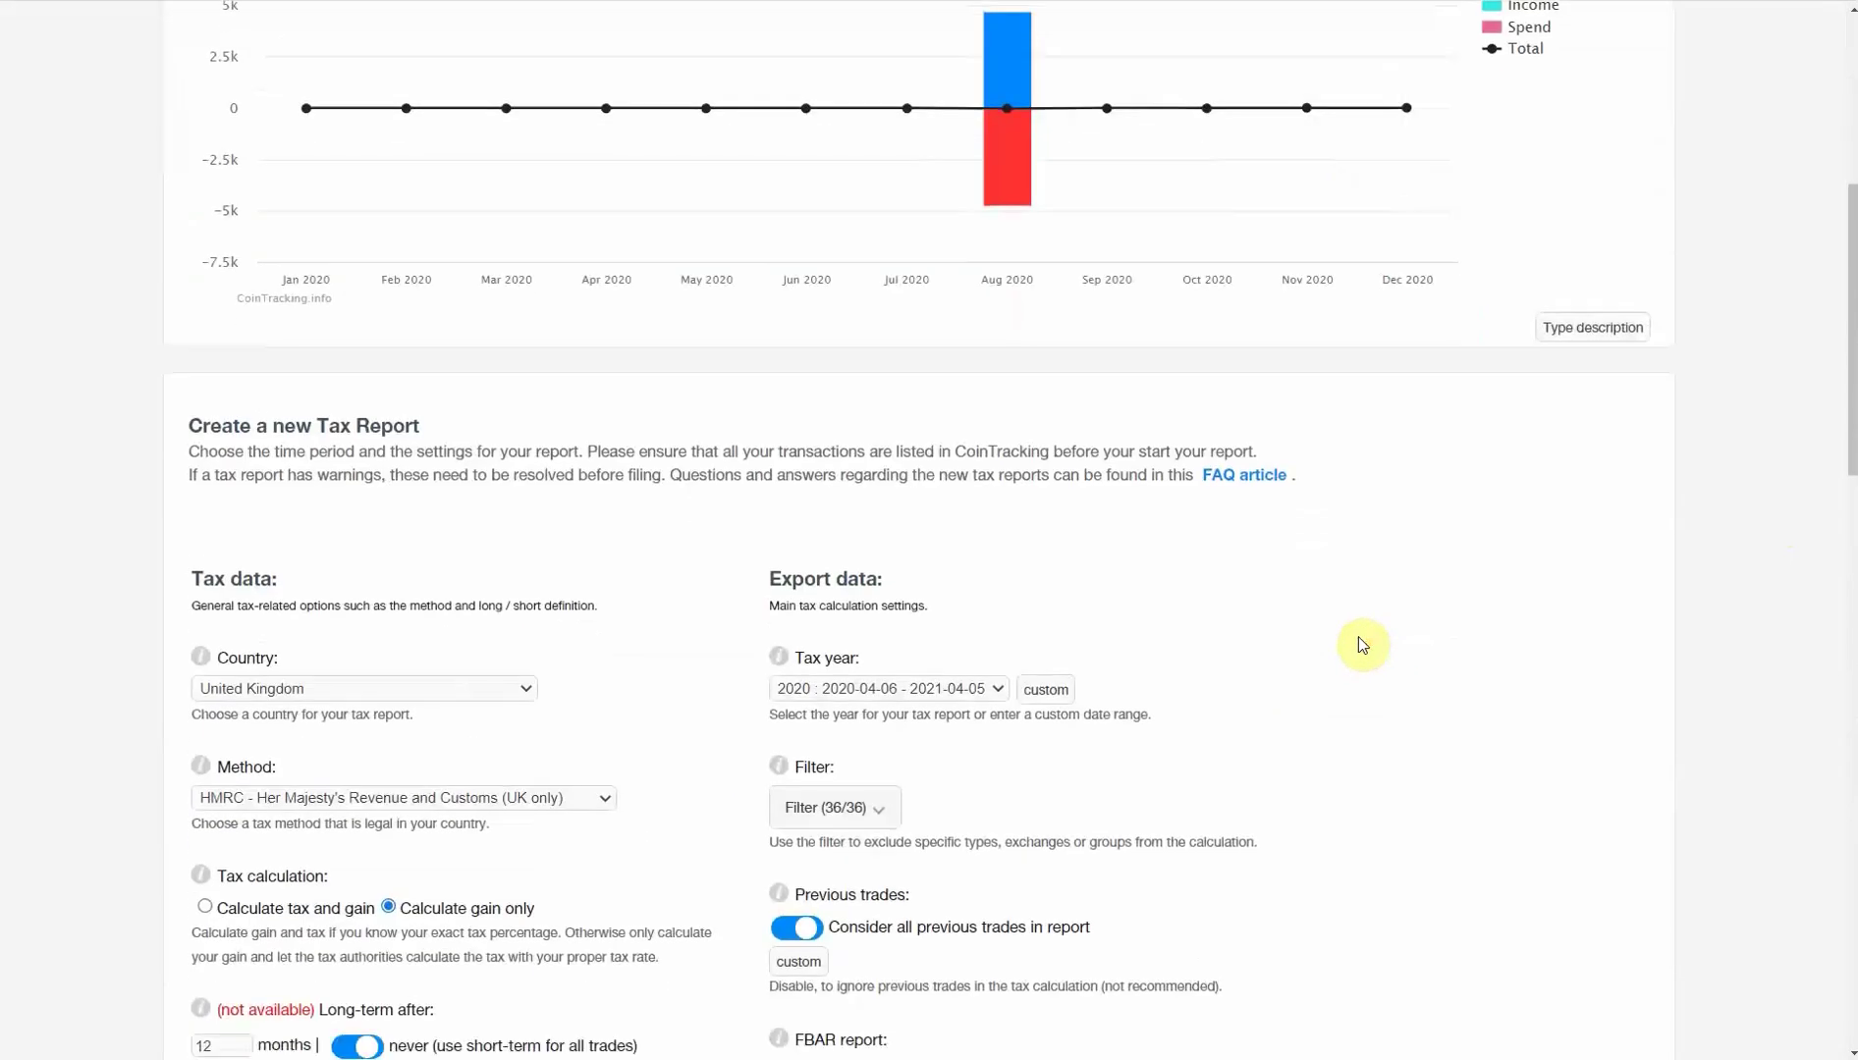
scroll(1362, 645, down, 3)
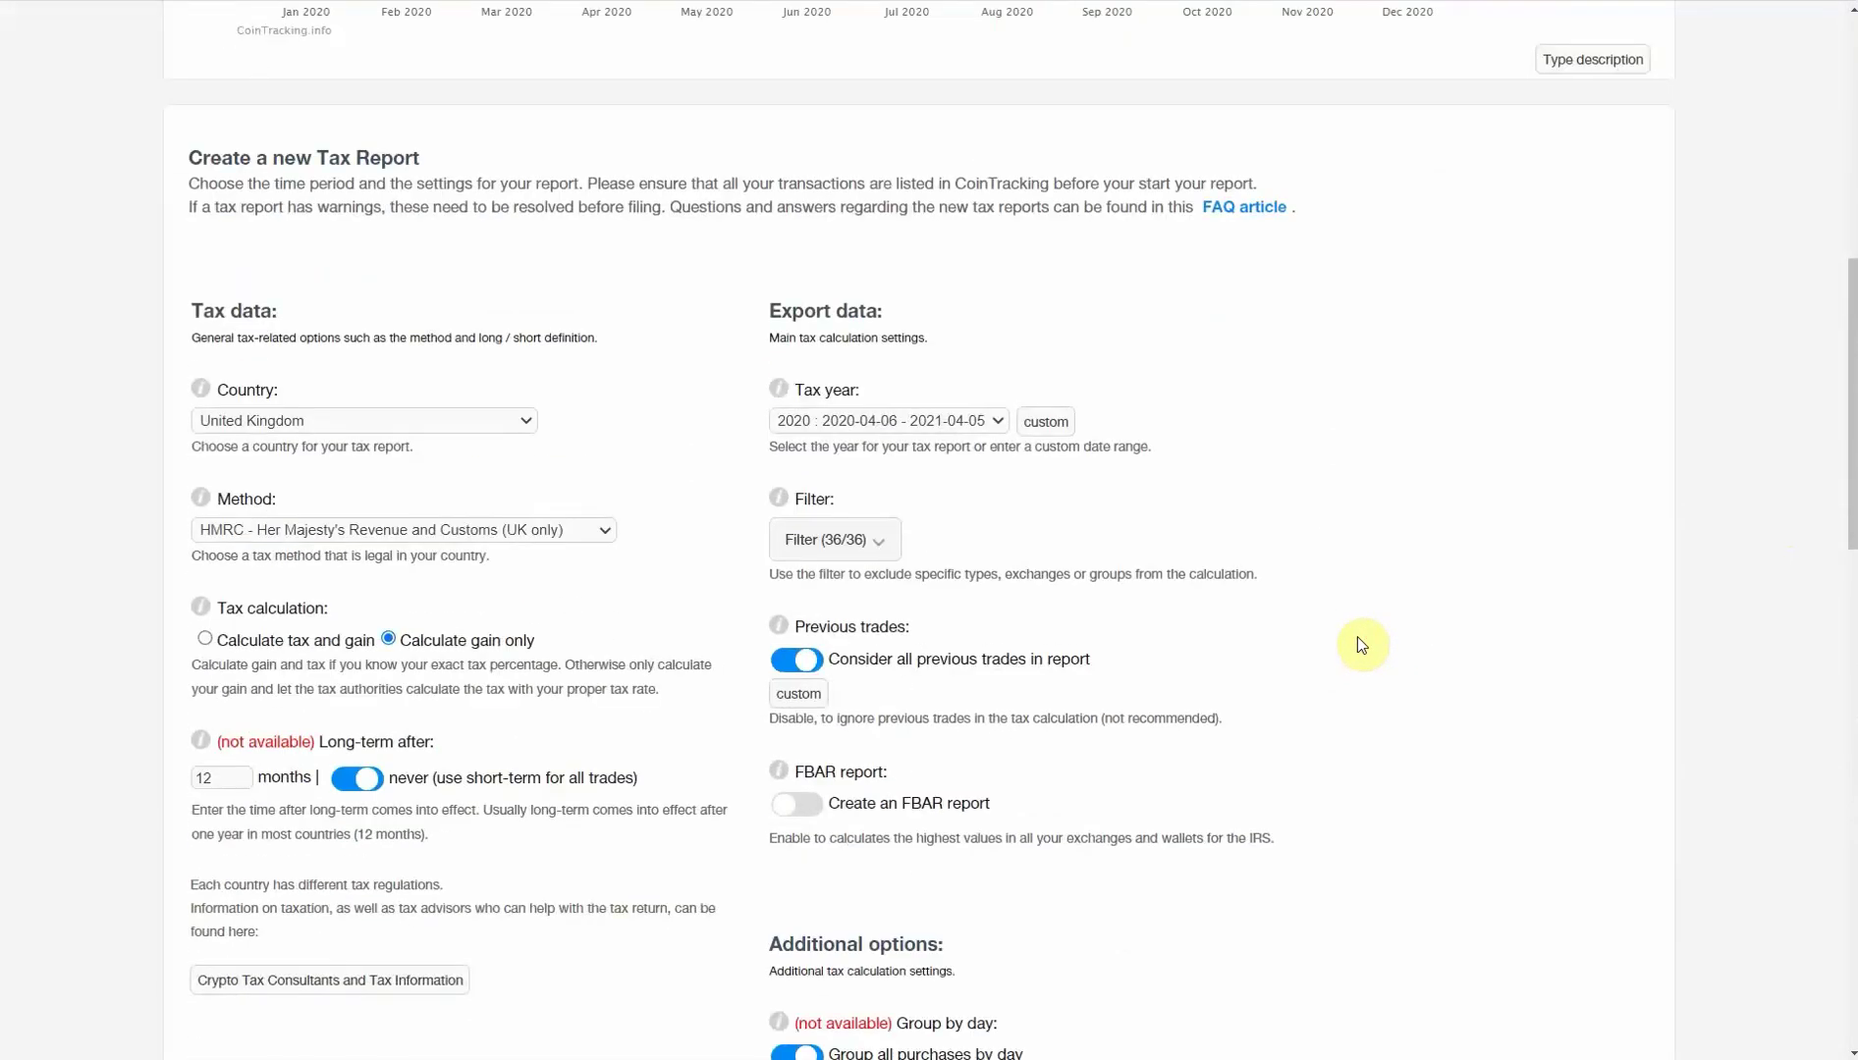
click(1001, 422)
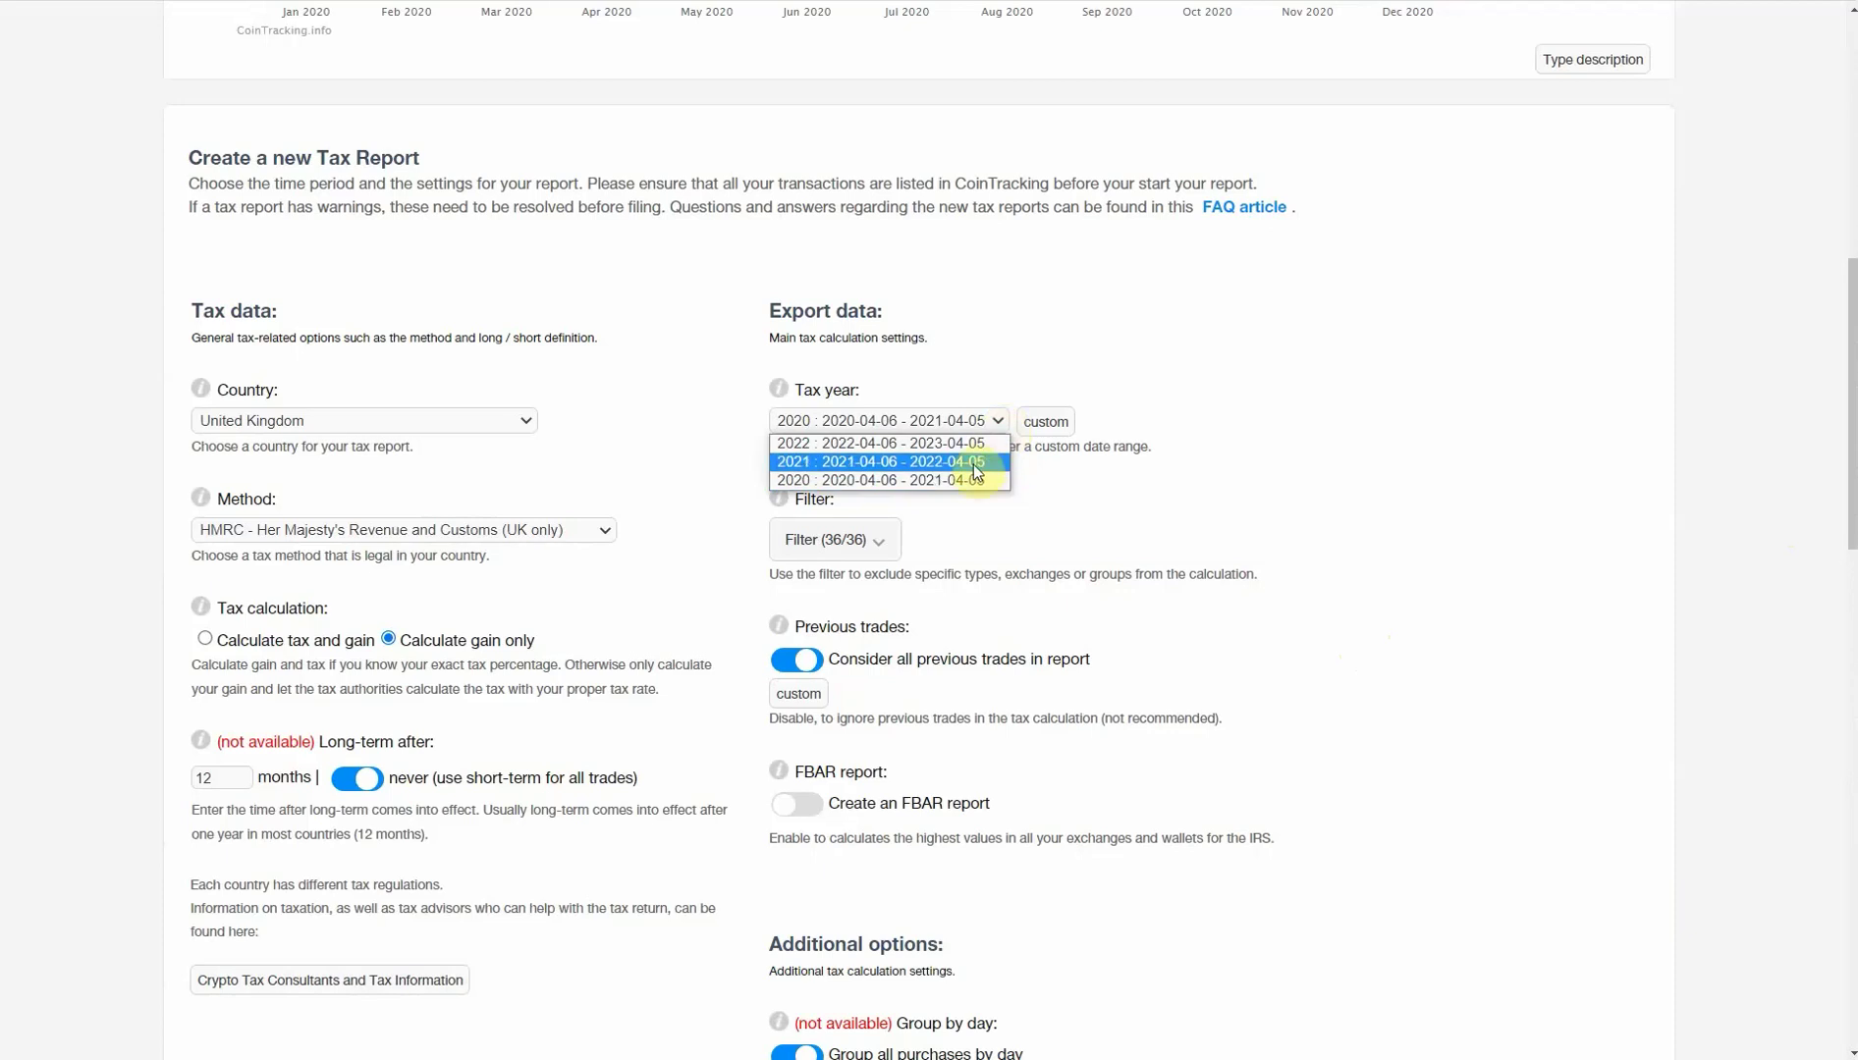
click(982, 459)
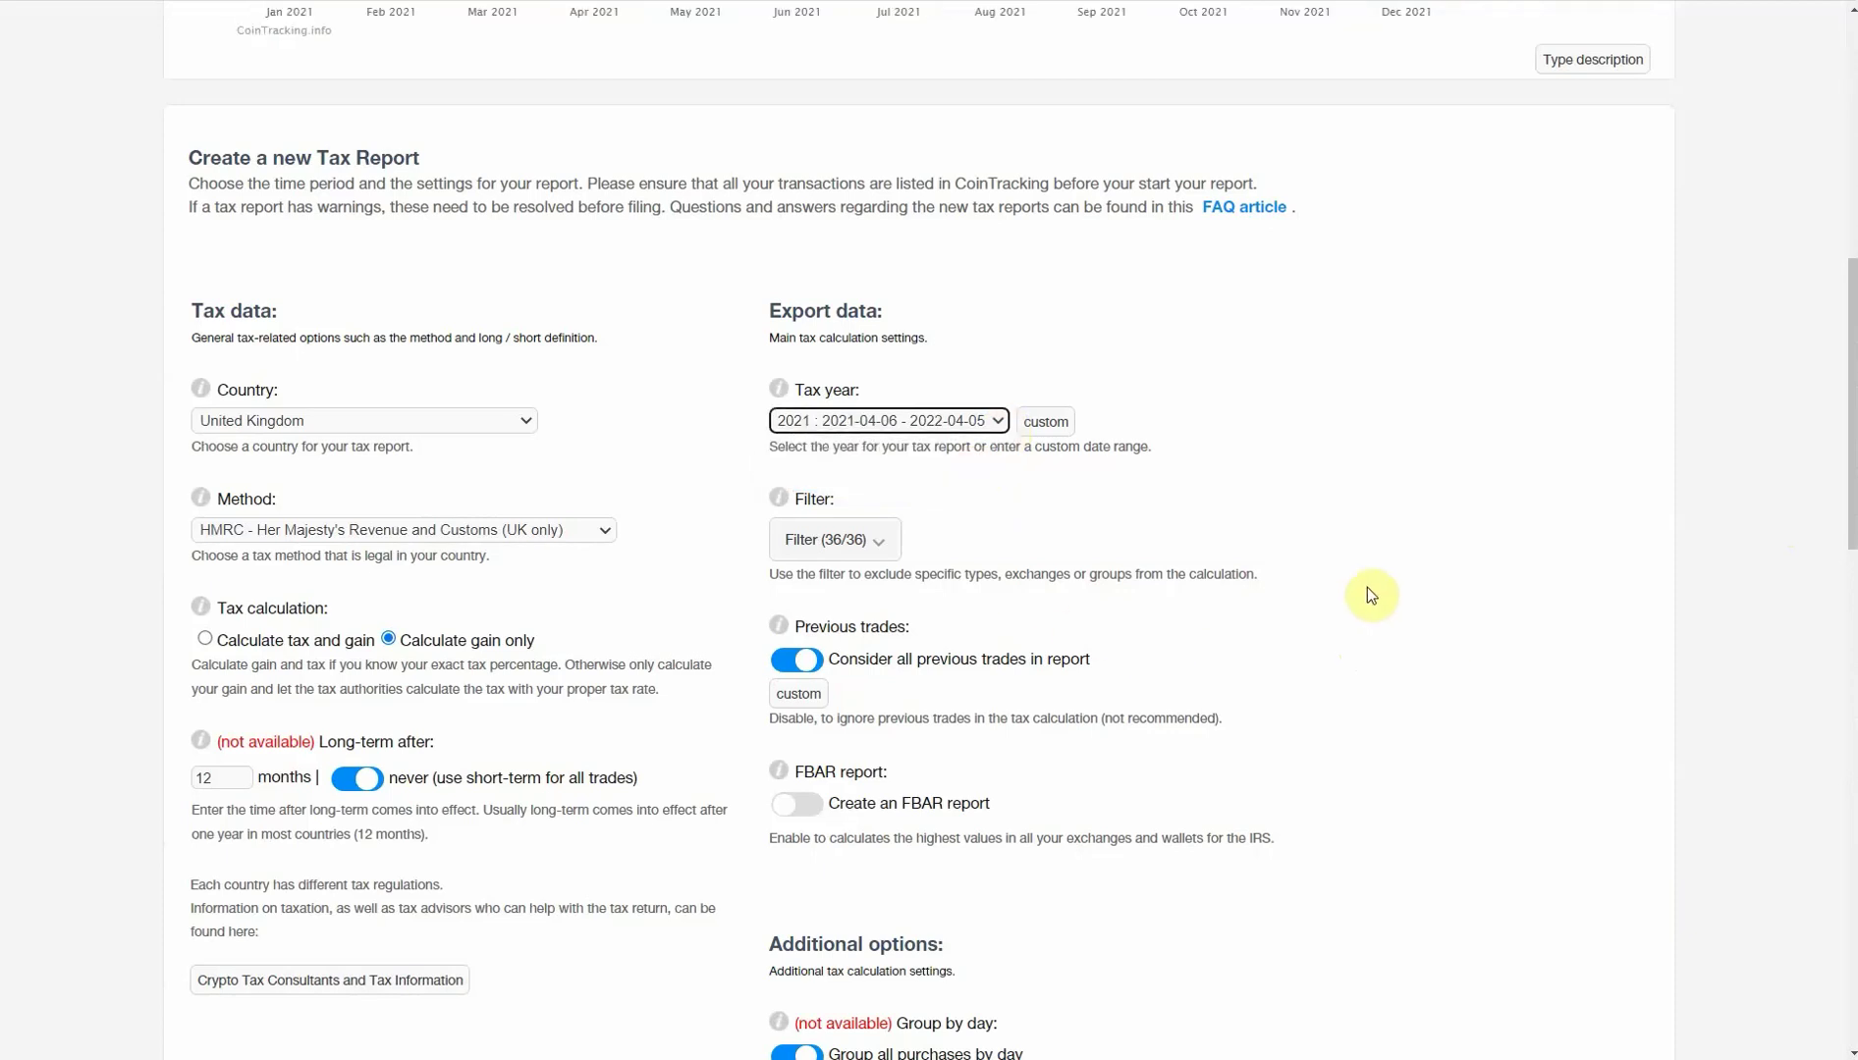
scroll(1370, 595, down, 7)
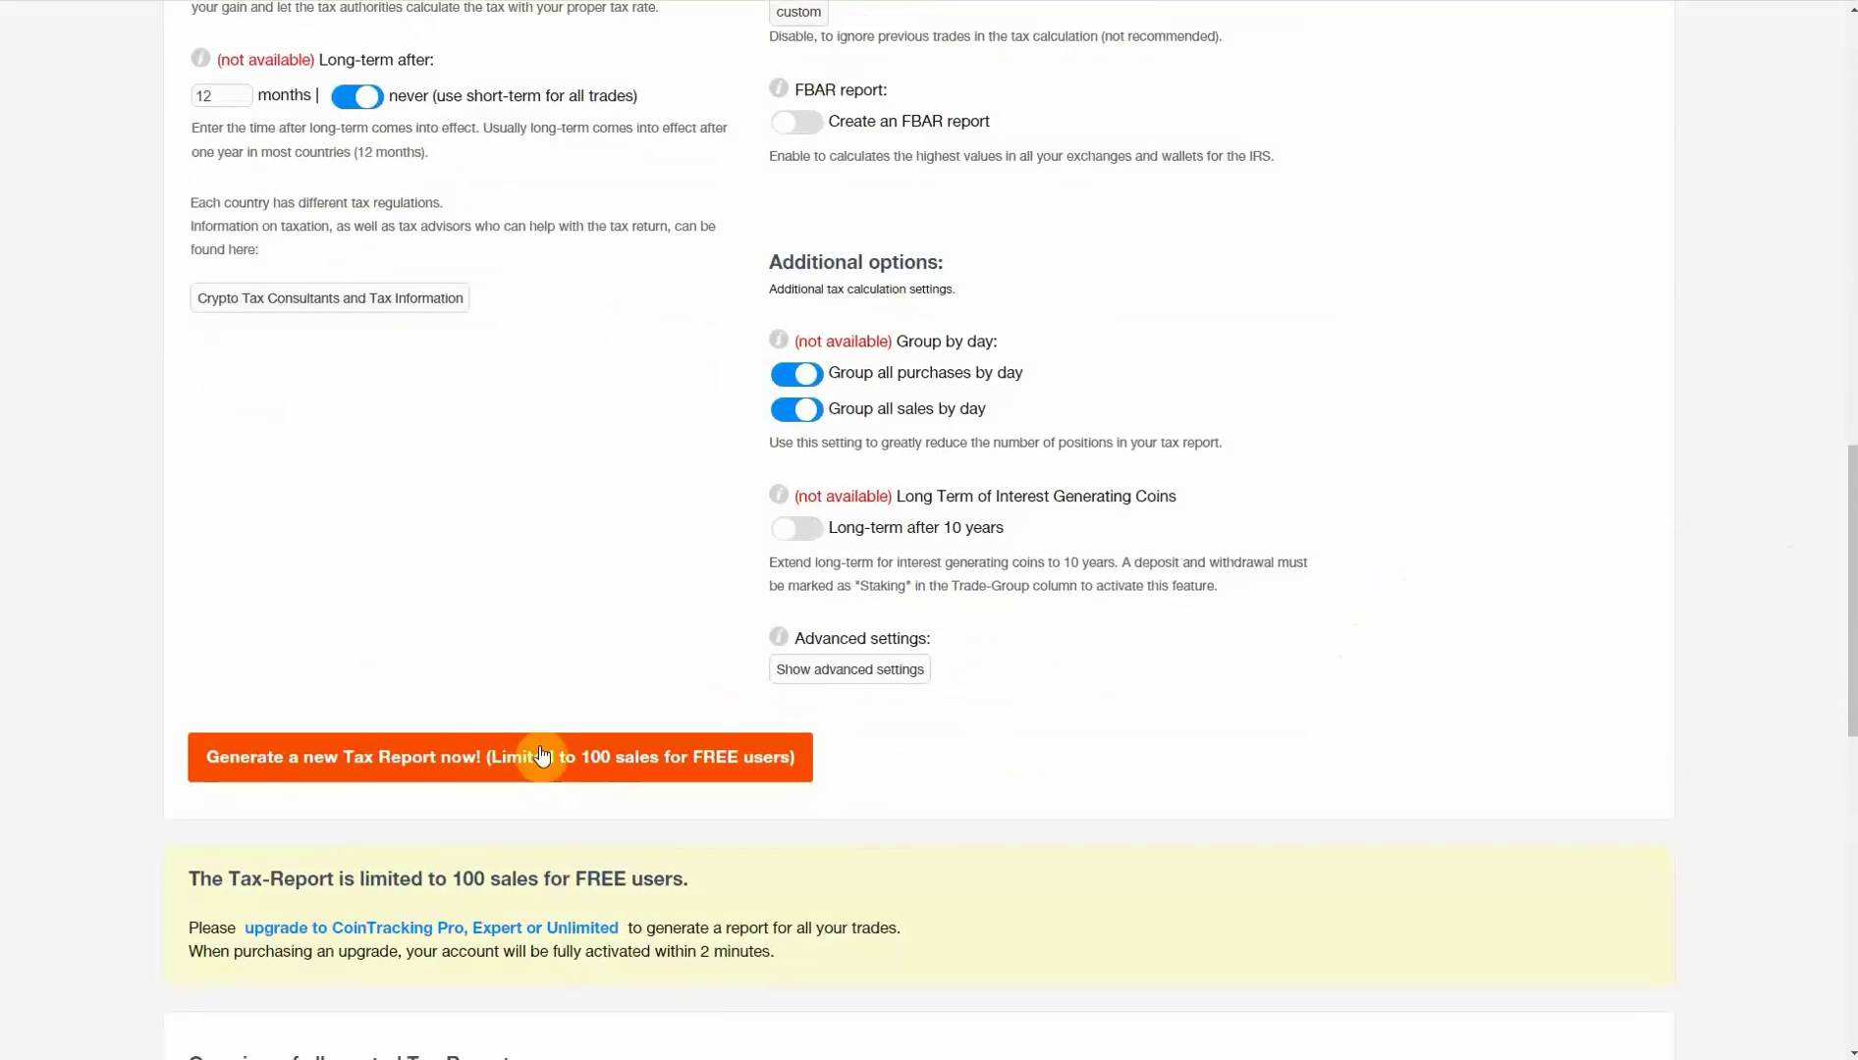
click(541, 756)
scroll(1109, 722, down, 3)
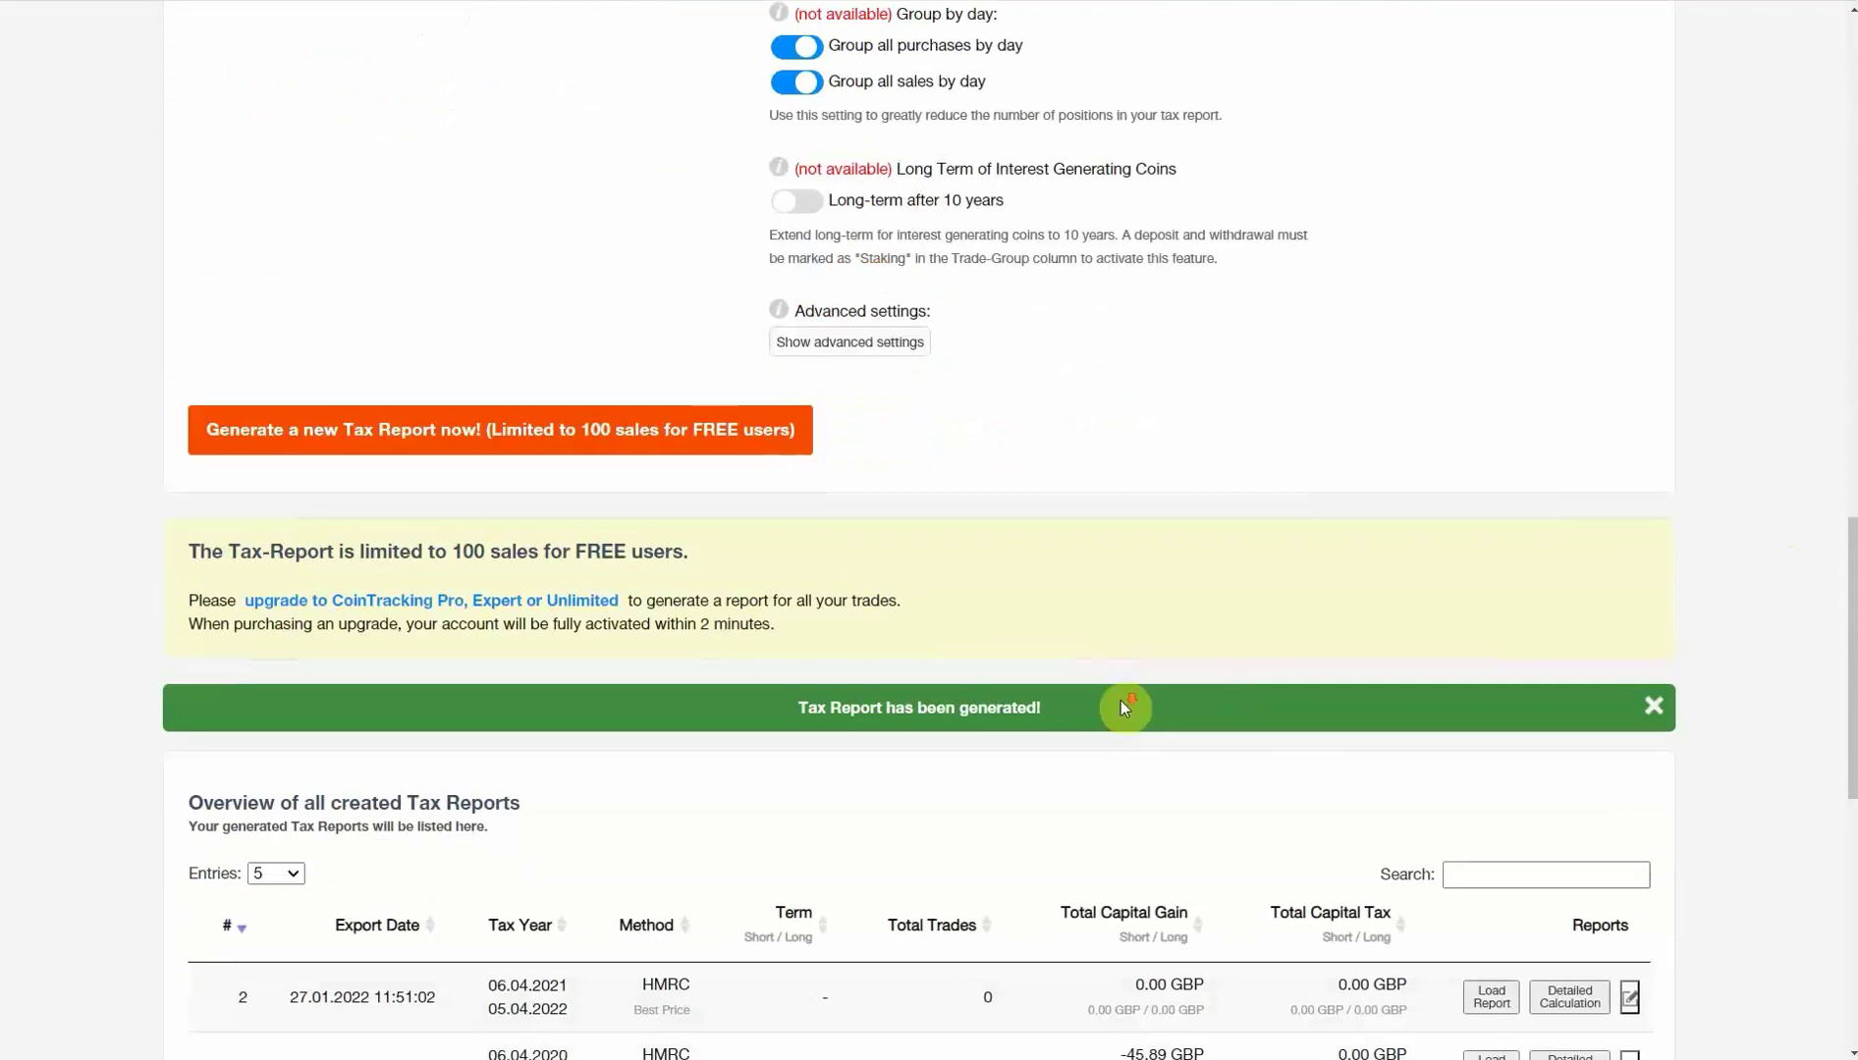
scroll(1120, 699, down, 3)
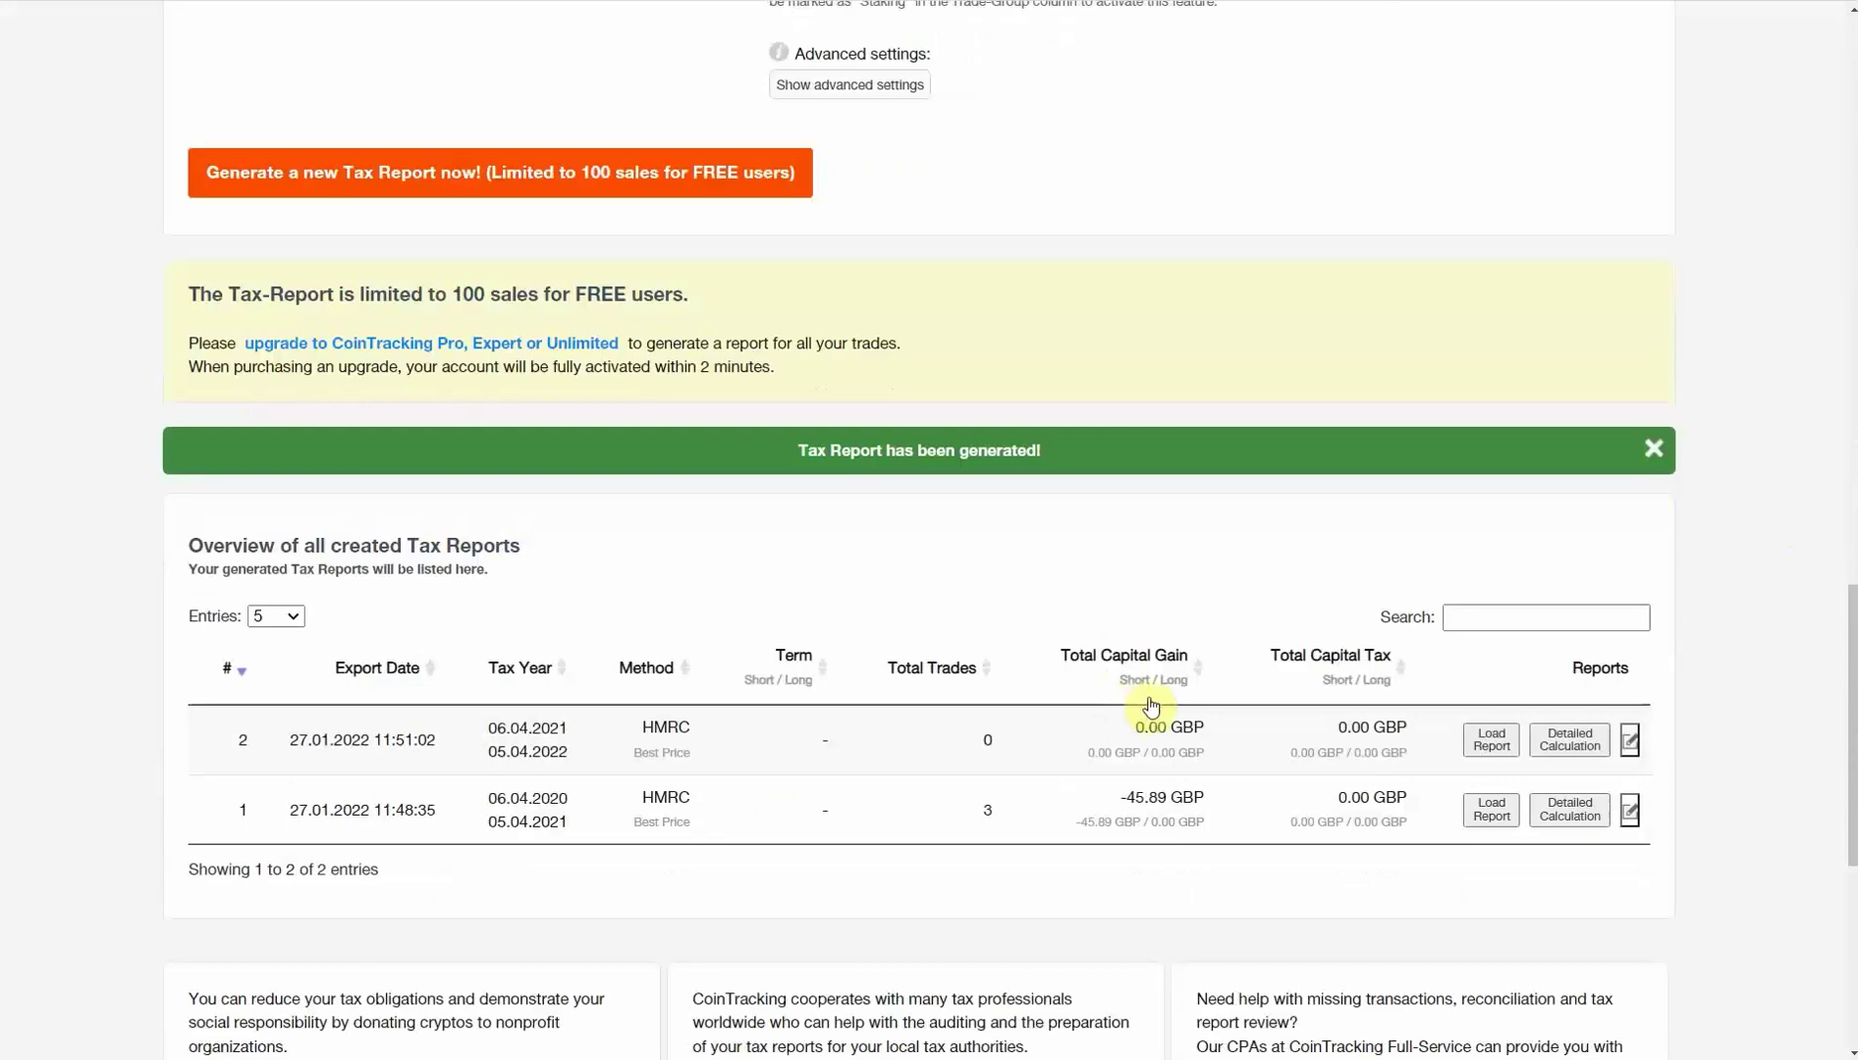
Load report #2 and view its empty capital gains and 0.41 and 0.65 GBP income.
click(1489, 744)
scroll(833, 550, down, 6)
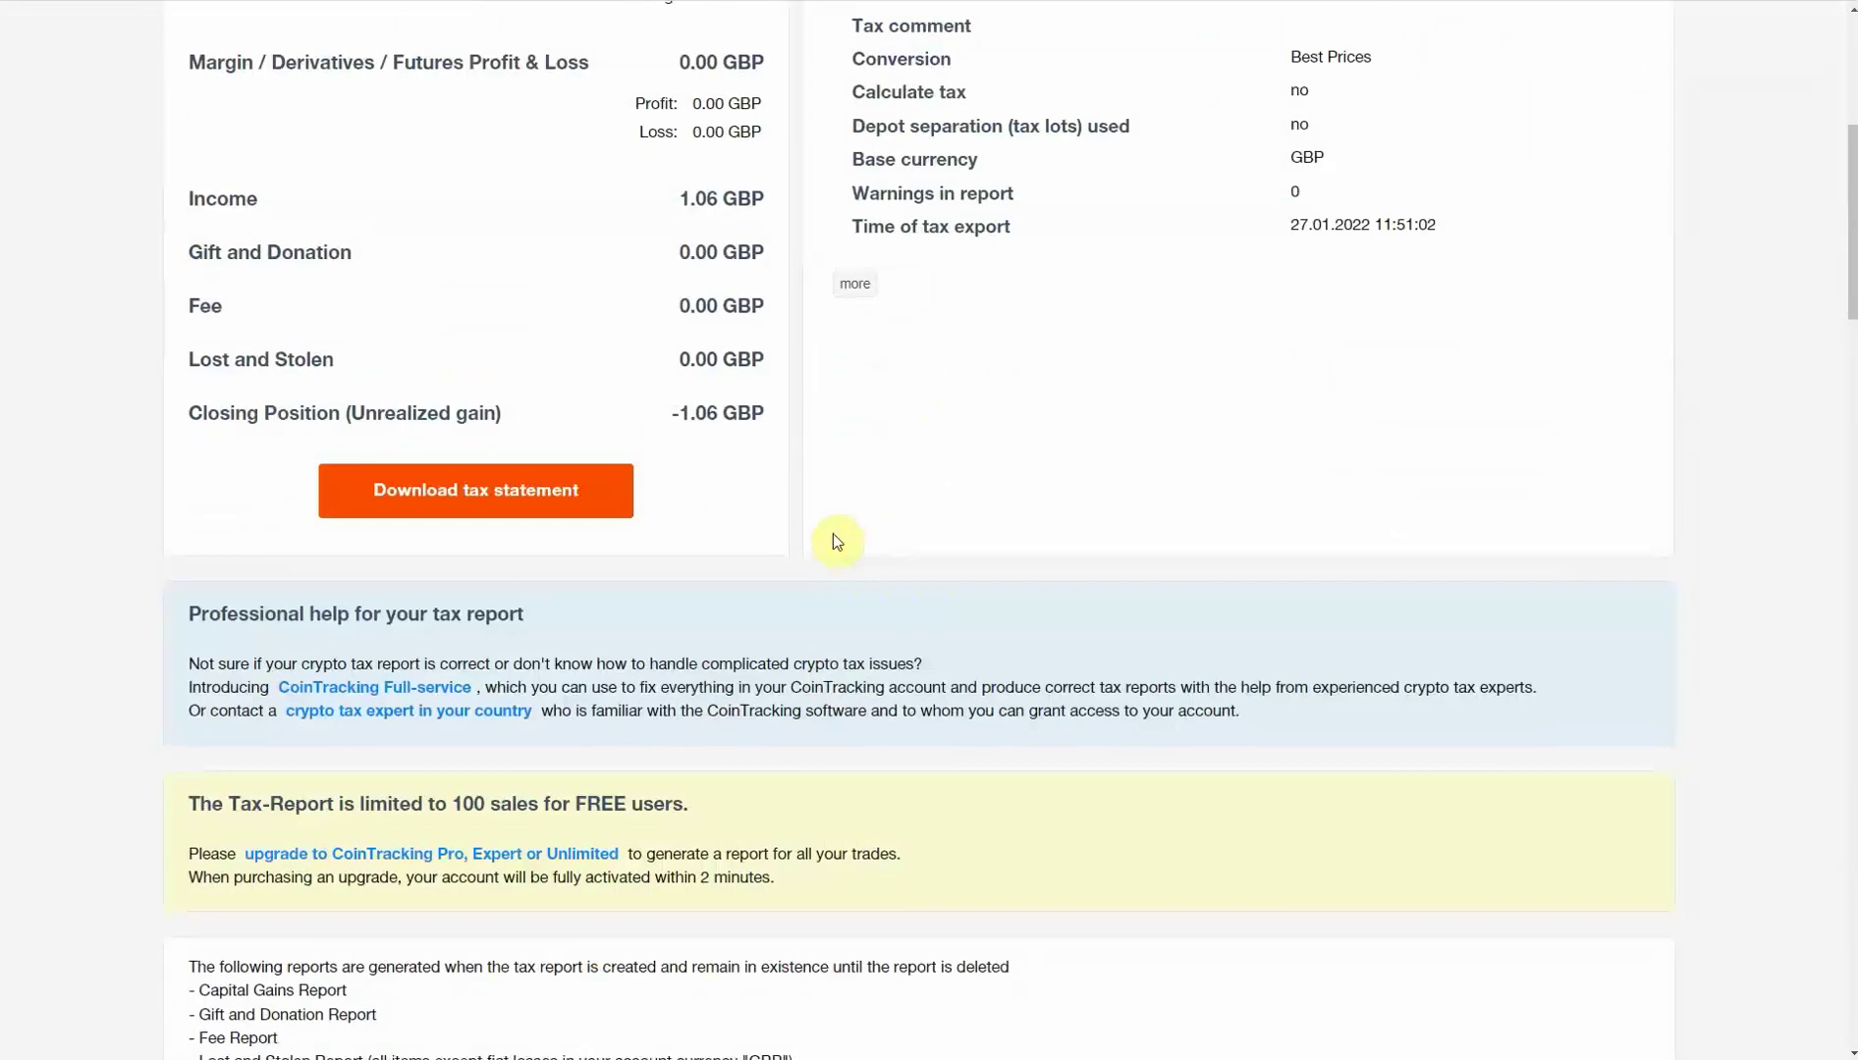
scroll(833, 532, down, 13)
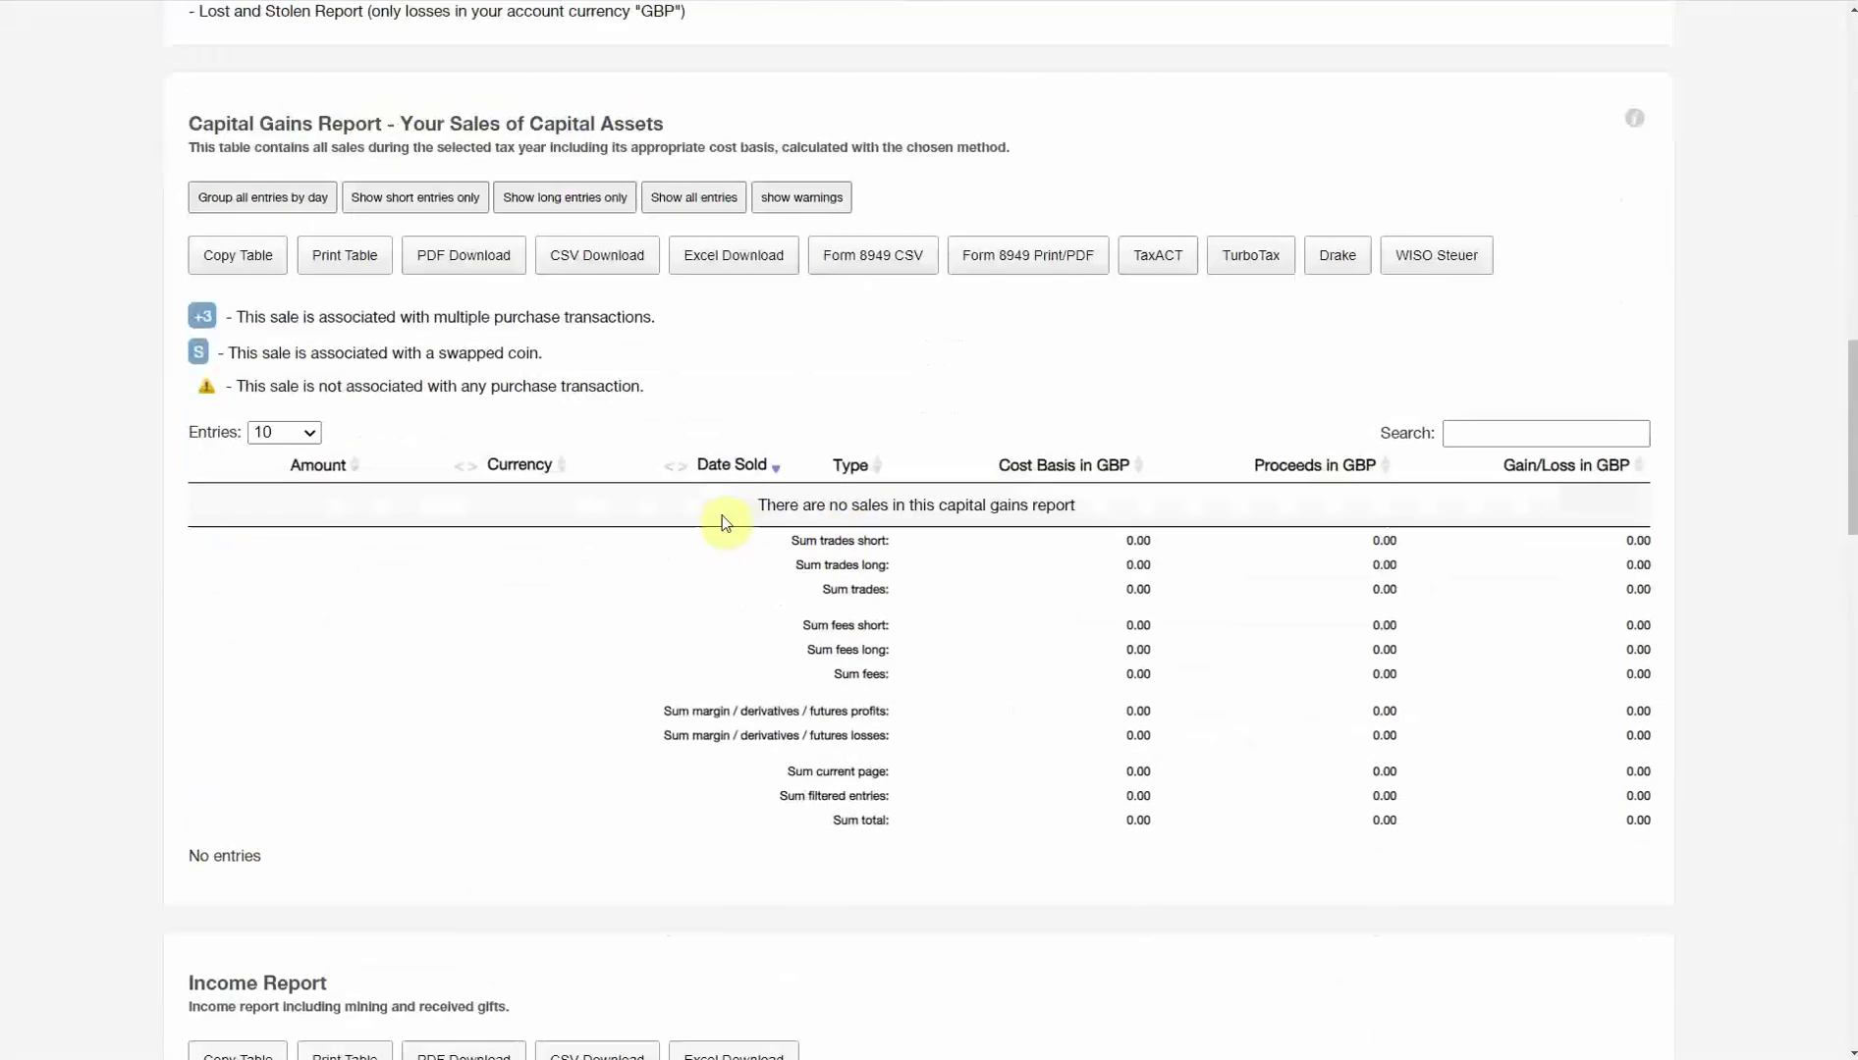
scroll(972, 692, down, 4)
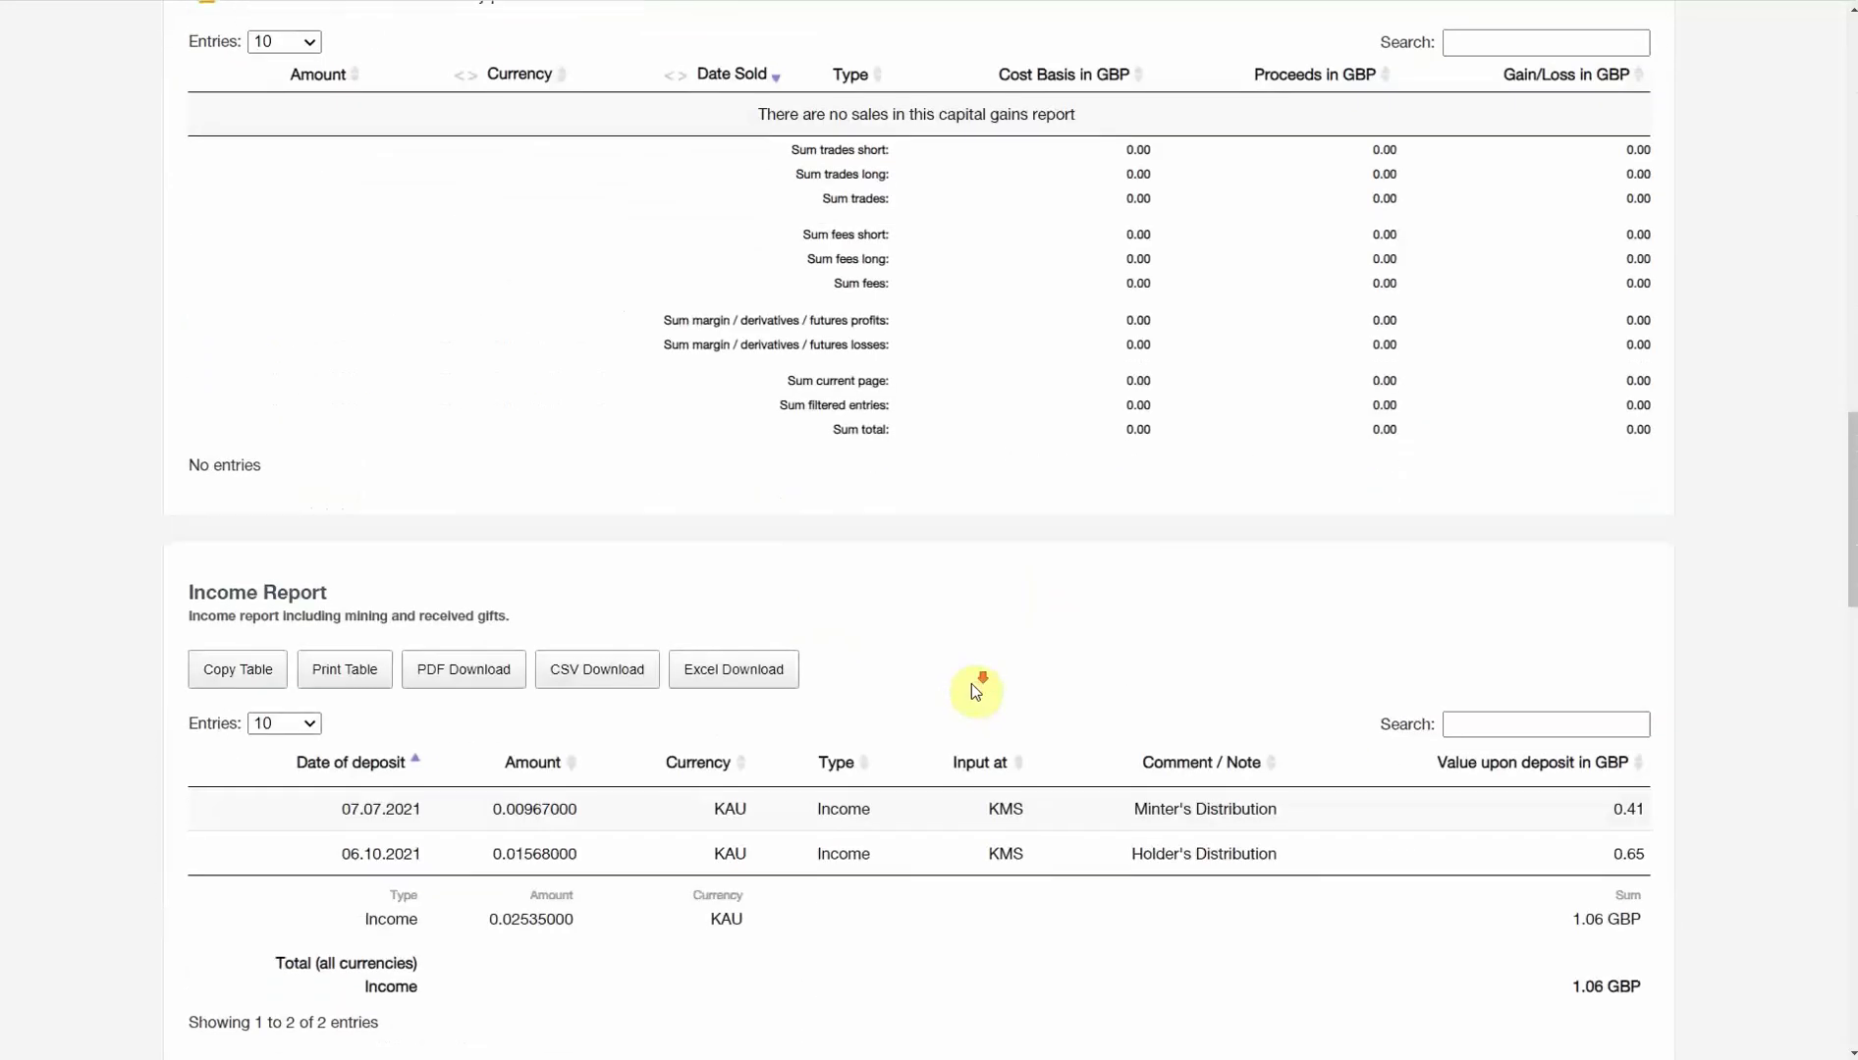
scroll(976, 692, down, 2)
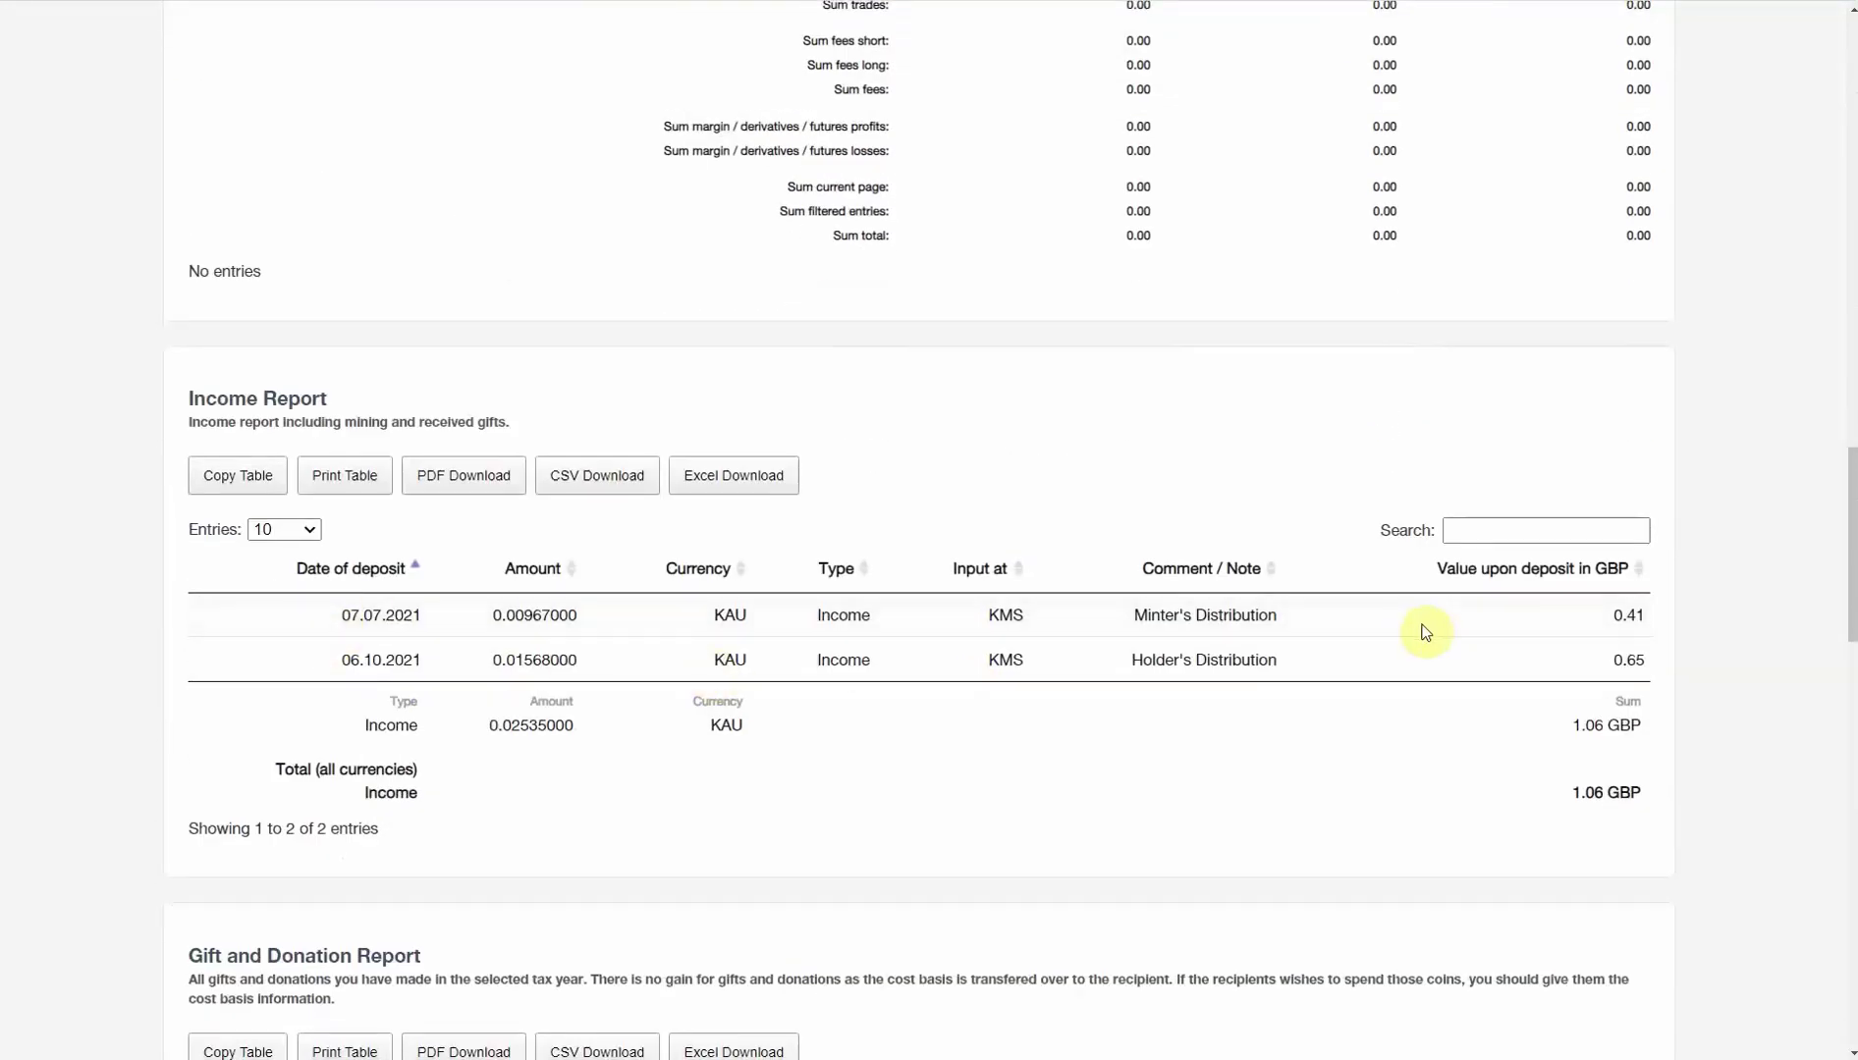